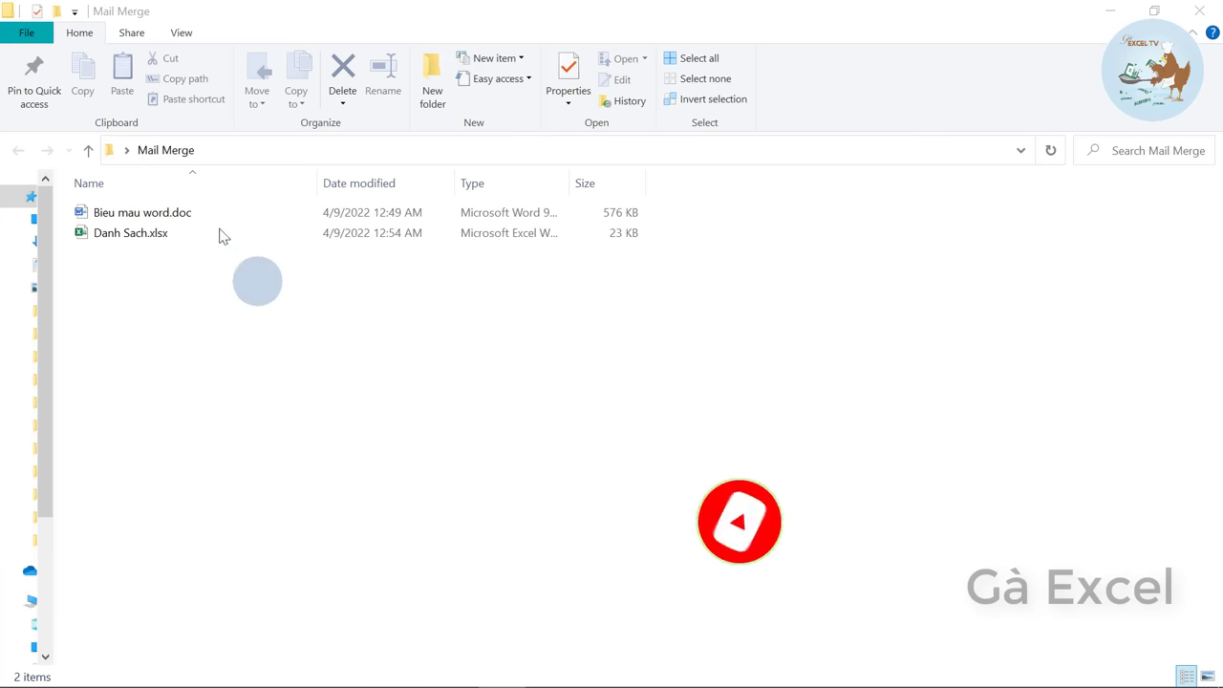
Select the Word form Bieu mau word.doc in the Mail Merge folder
left_click(156, 213)
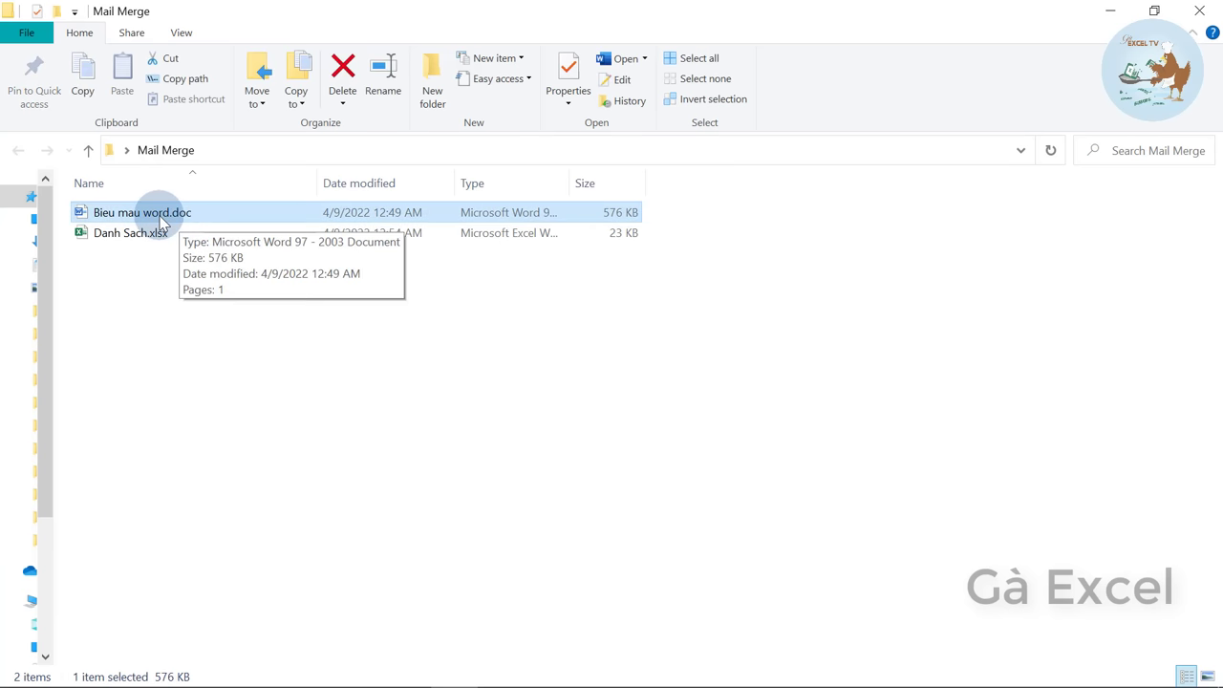
Open Bieu mau word.doc in Word, accepting the SQL data query prompt
double_click(158, 215)
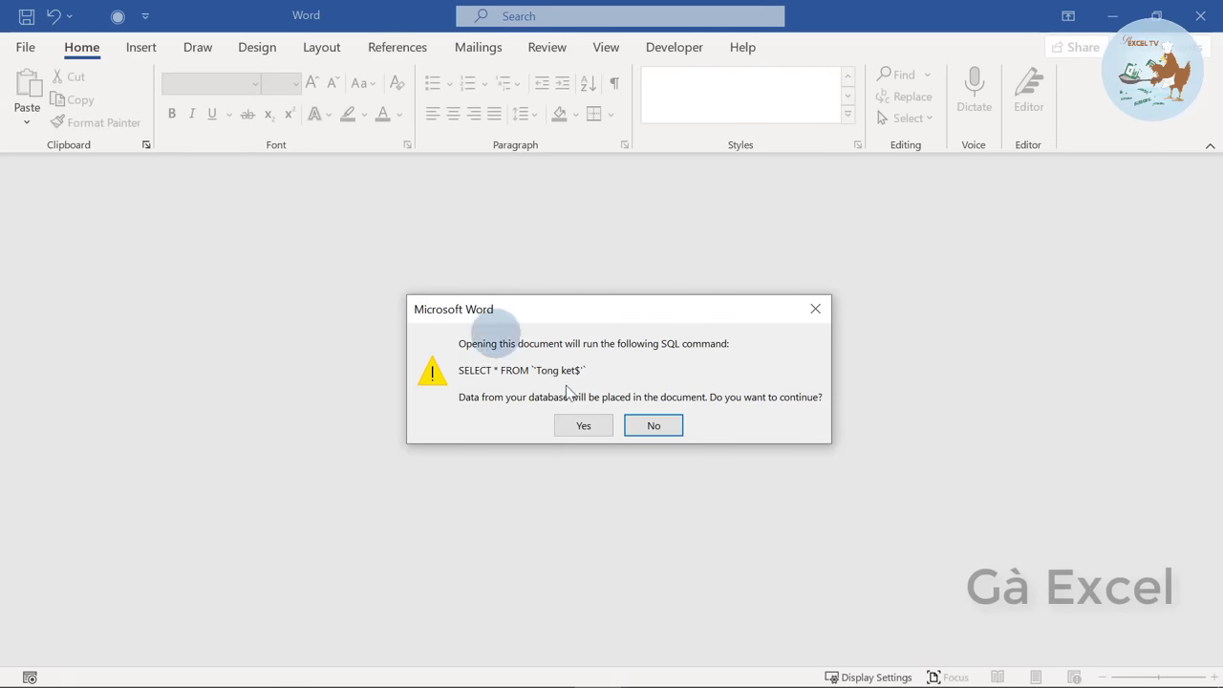
left_click(583, 425)
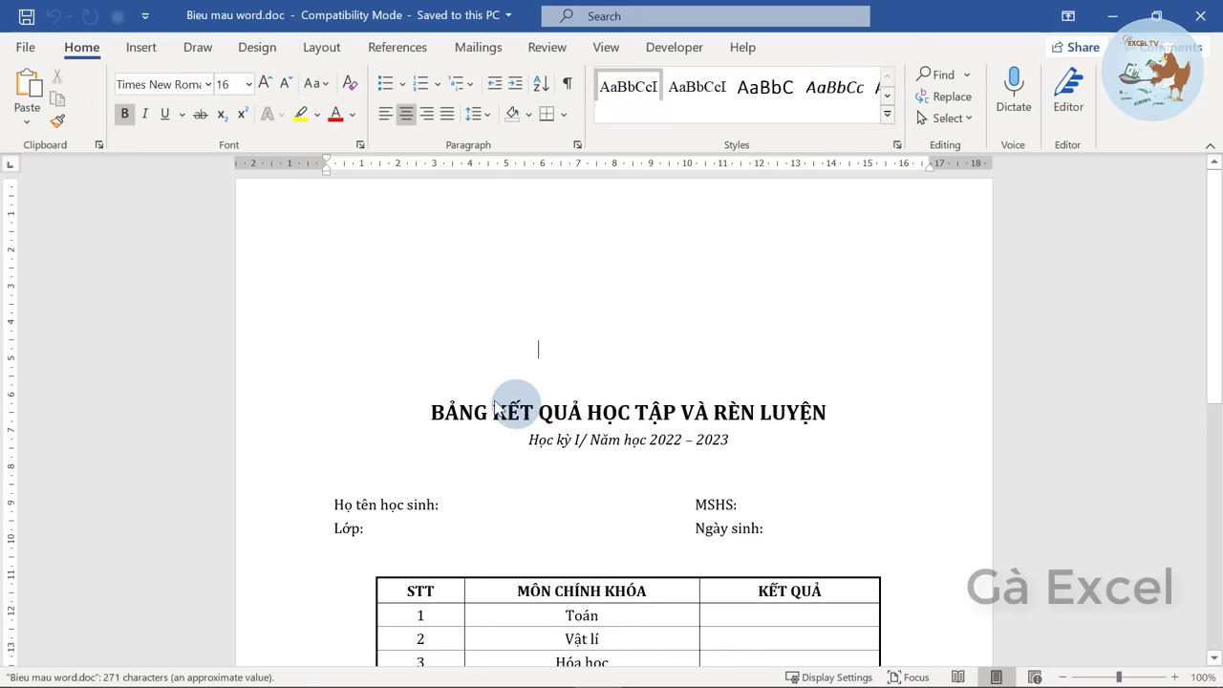
scroll(498, 401, "down", 2)
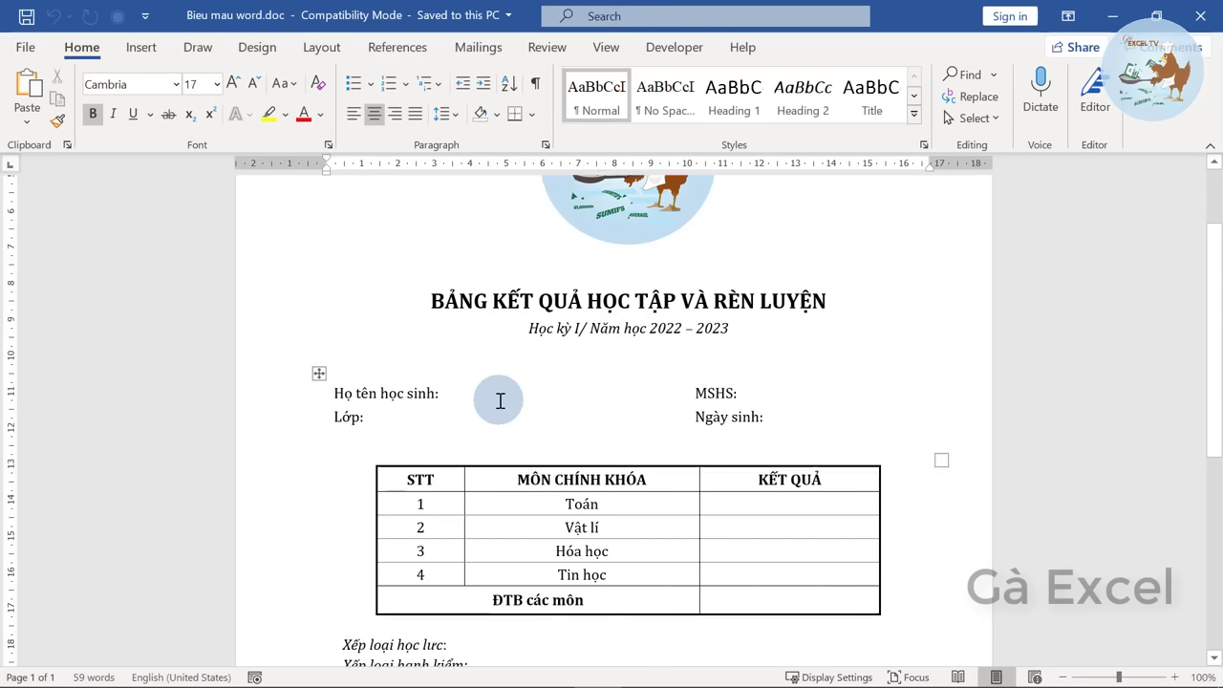
scroll(500, 401, "down", 1)
scroll(499, 400, "down", 1)
scroll(500, 398, "up", 1)
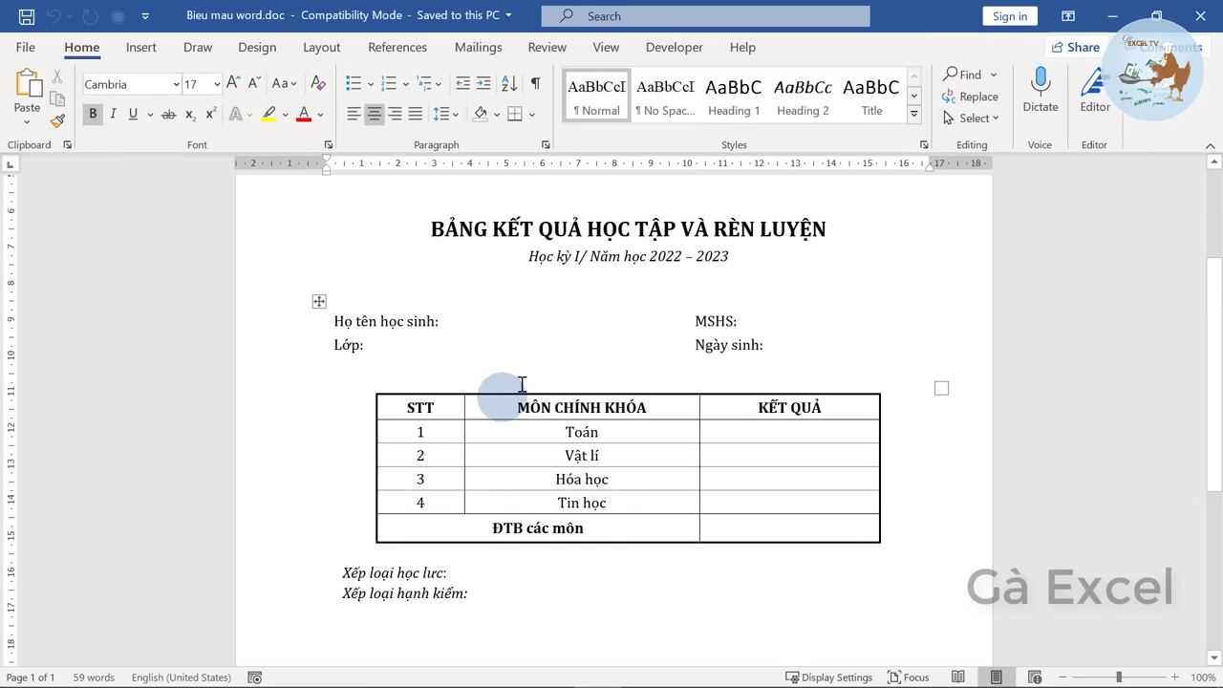
Review the blank name, MSHS, class, birth date, ĐTB and conduct fields, then return to the folder
left_click(565, 321)
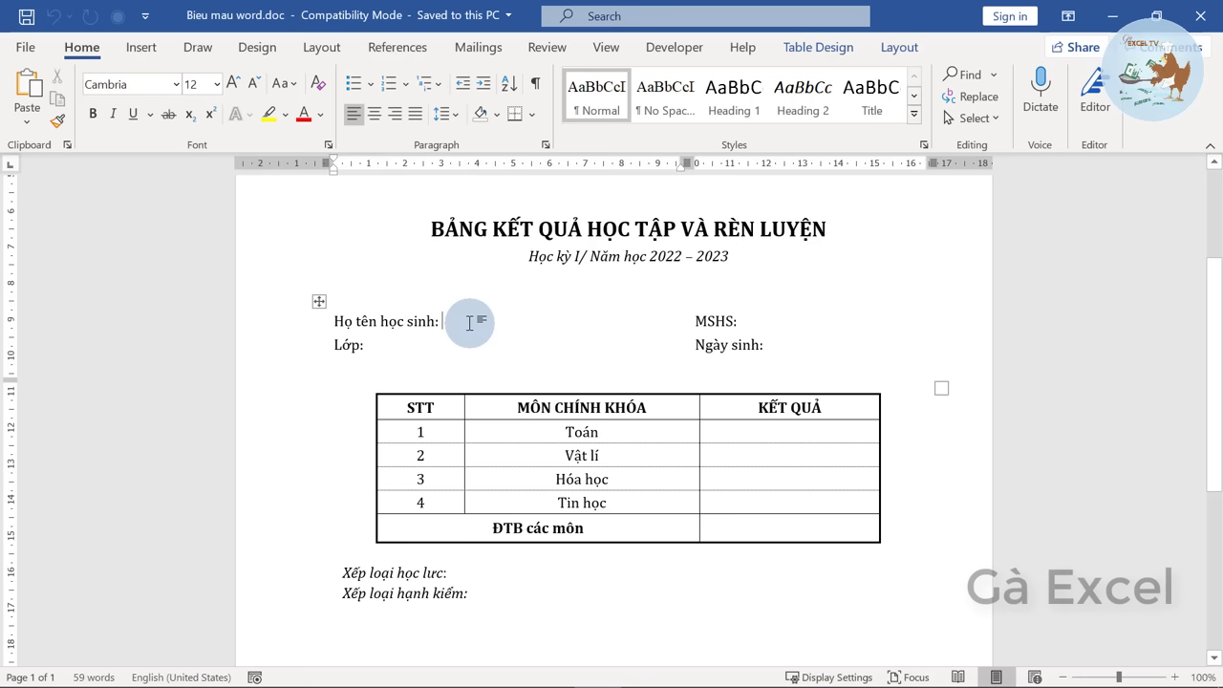
left_click(771, 321)
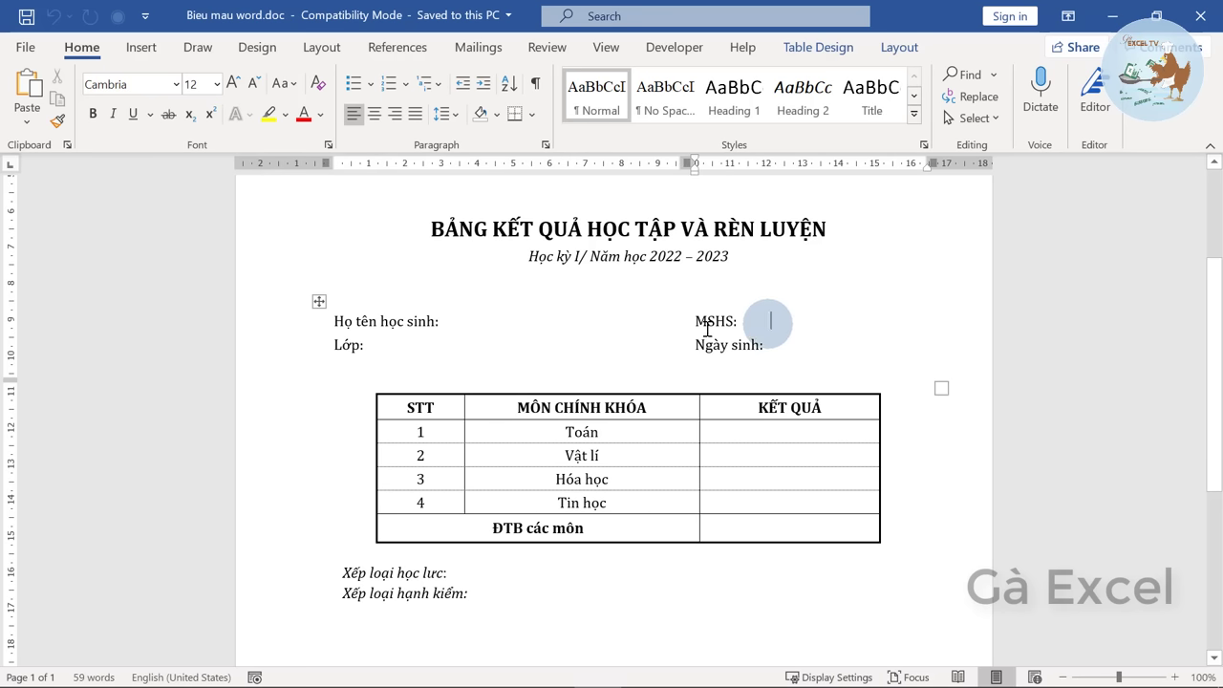
left_click(423, 344)
left_click(776, 346)
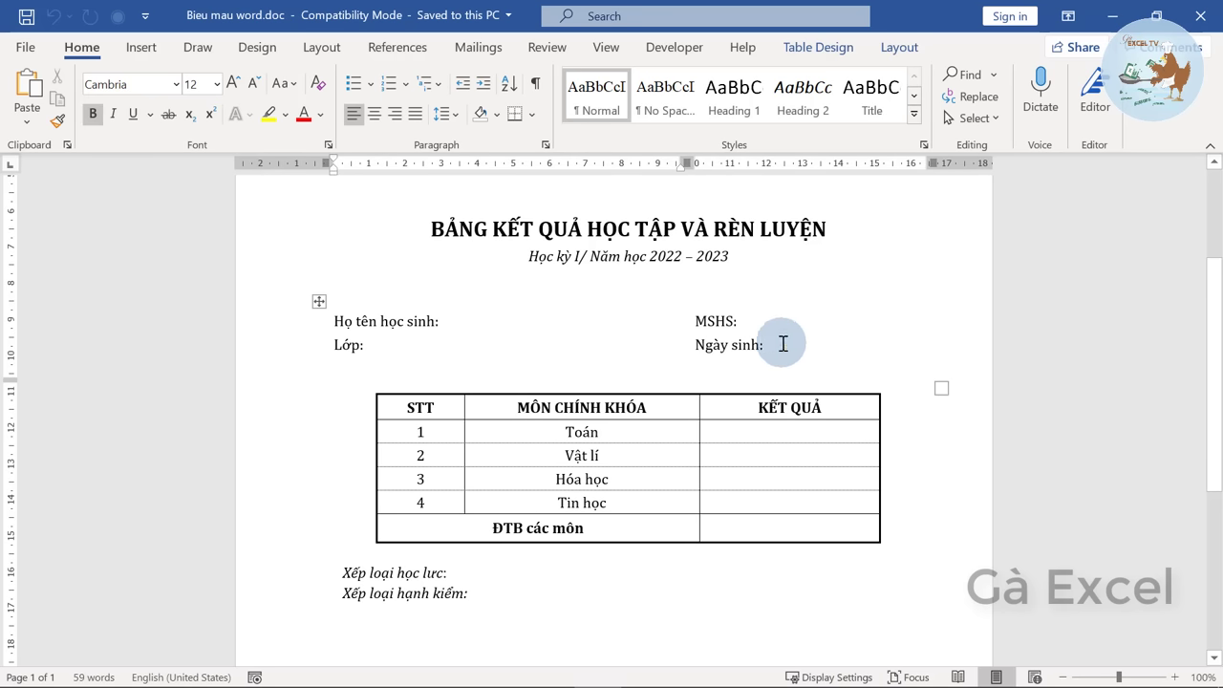
scroll(776, 357, "down", 3)
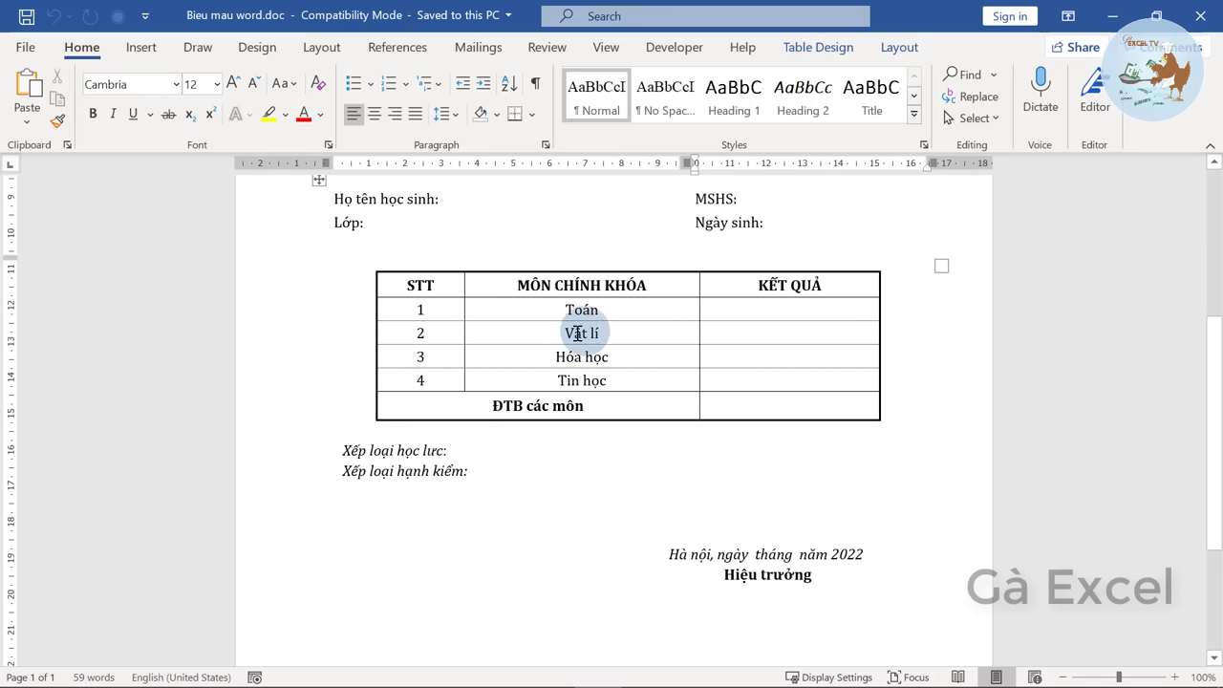
left_click(786, 405)
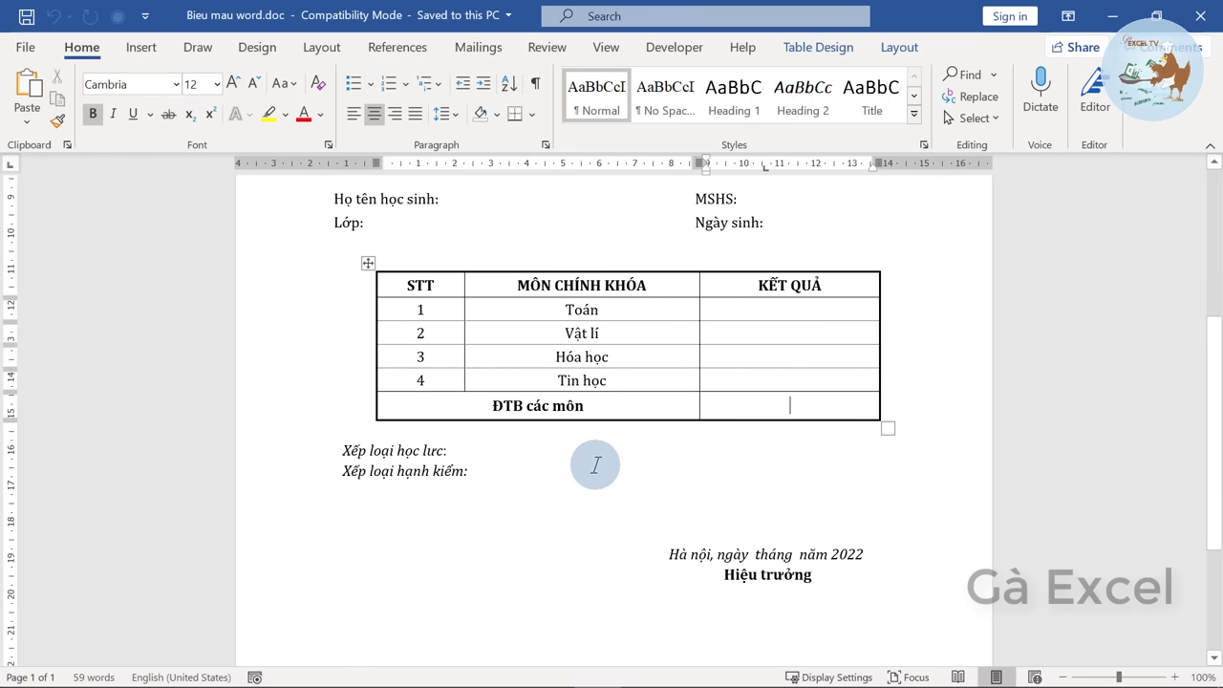
left_click(612, 462)
scroll(619, 460, "down", 2)
scroll(620, 459, "down", 2)
scroll(619, 460, "up", 3)
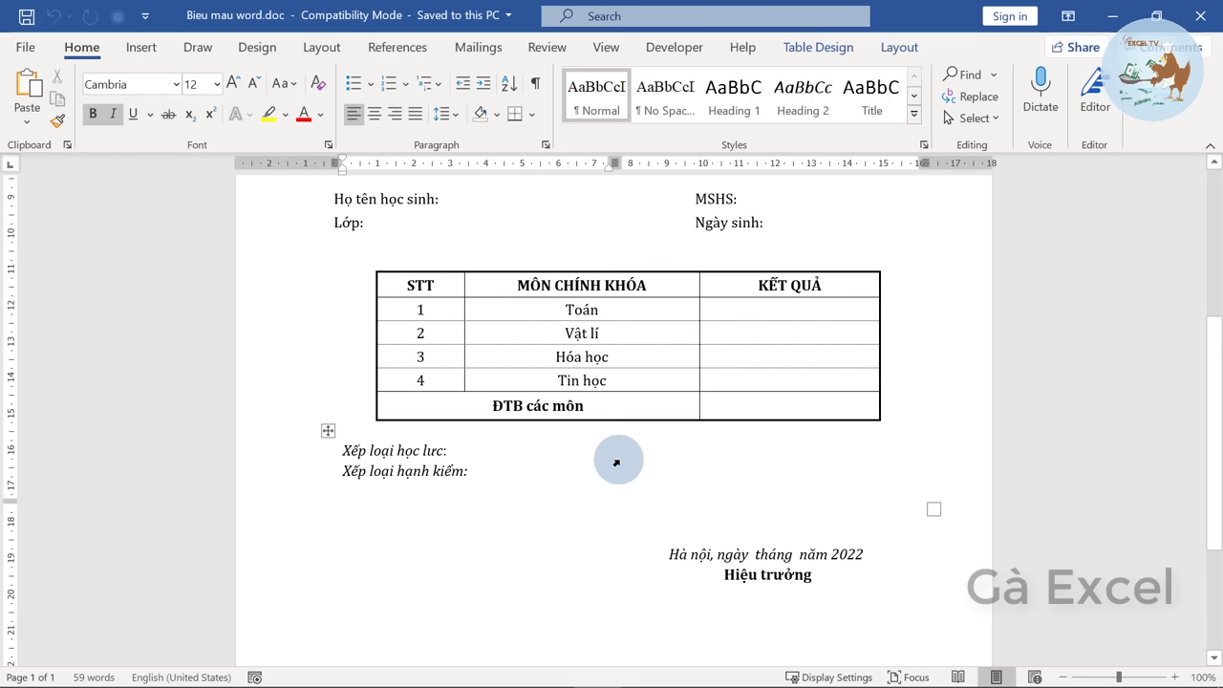
scroll(620, 460, "up", 2)
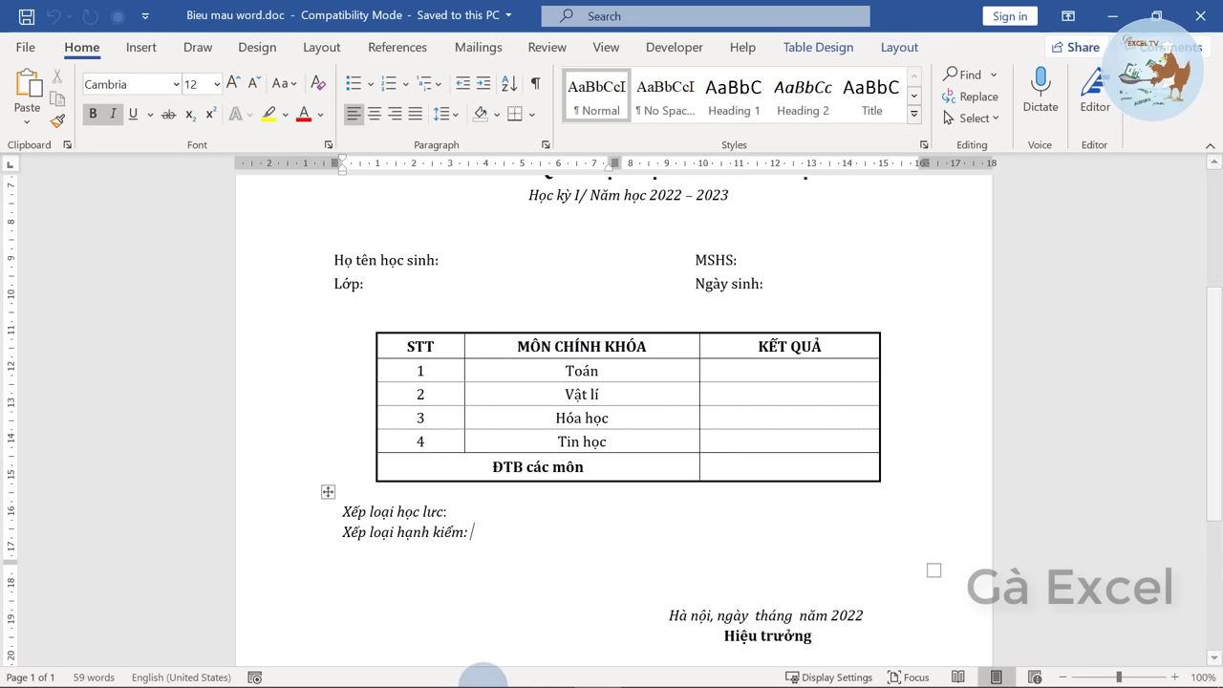
left_click(456, 669)
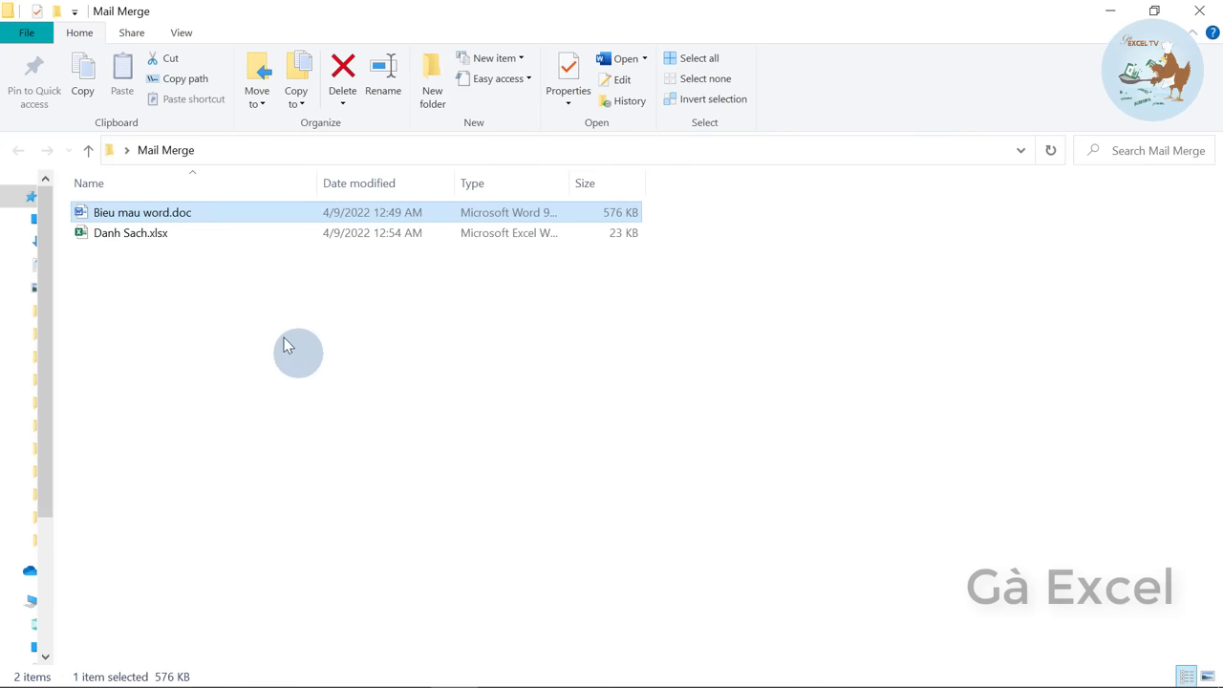
left_click(137, 235)
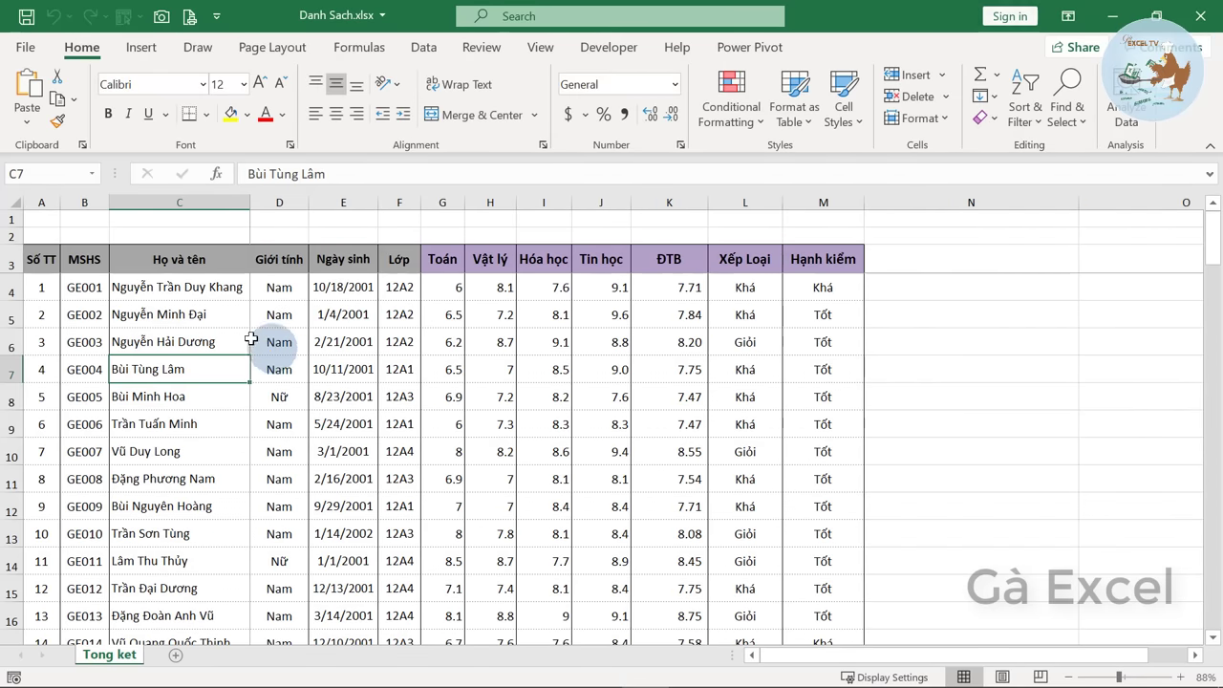
left_click(172, 312)
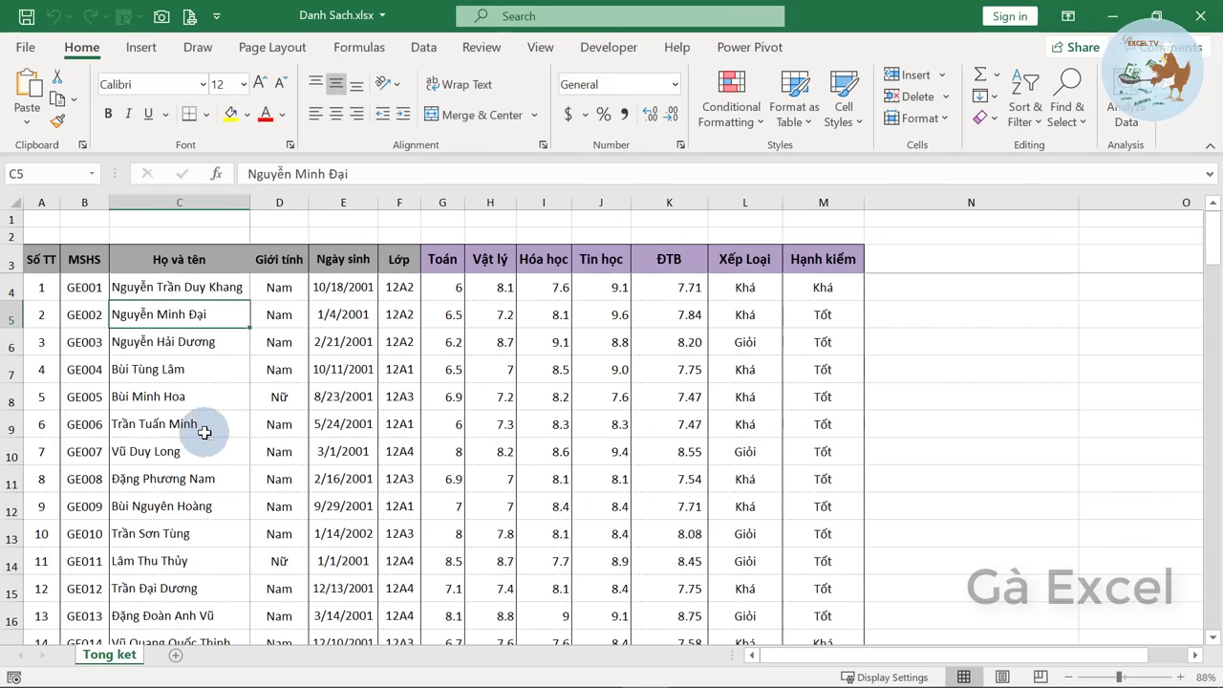
left_click(166, 286)
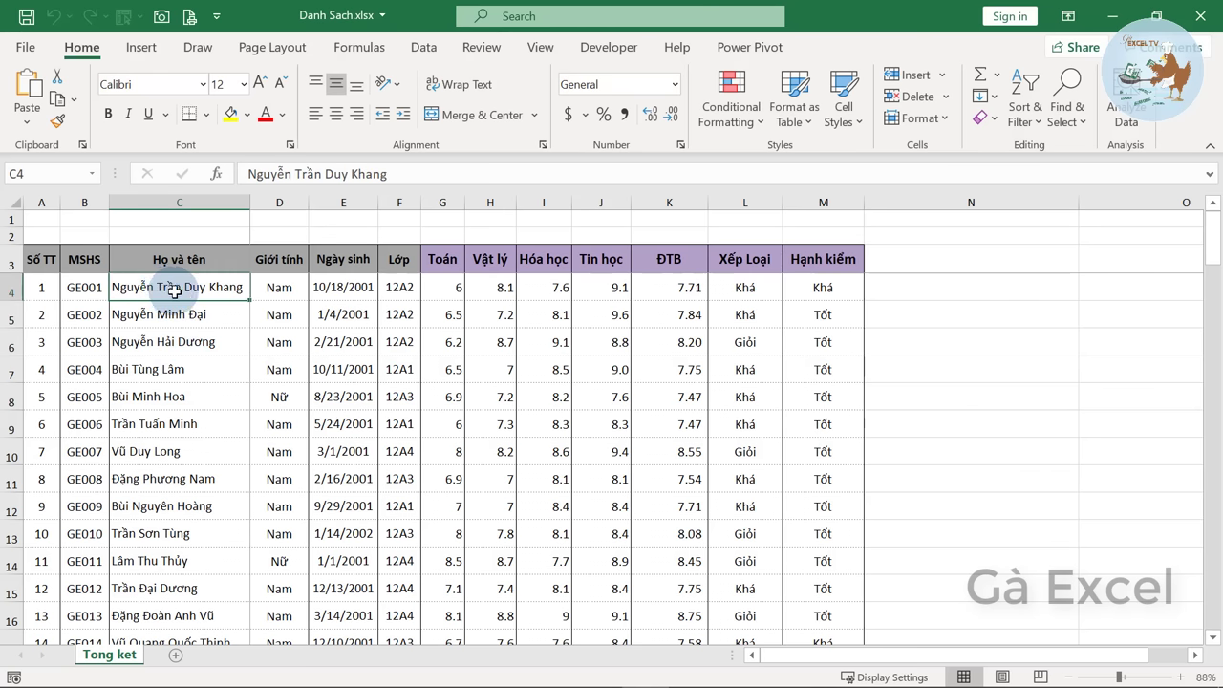
left_click(86, 291)
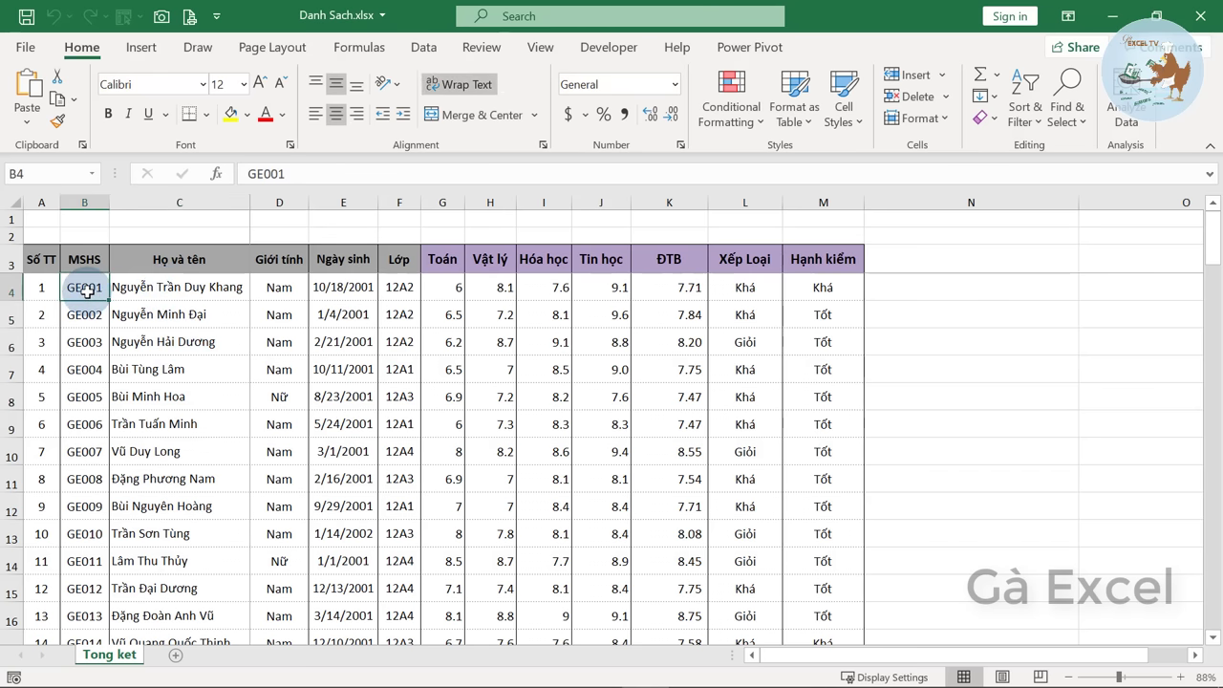
left_click(153, 292)
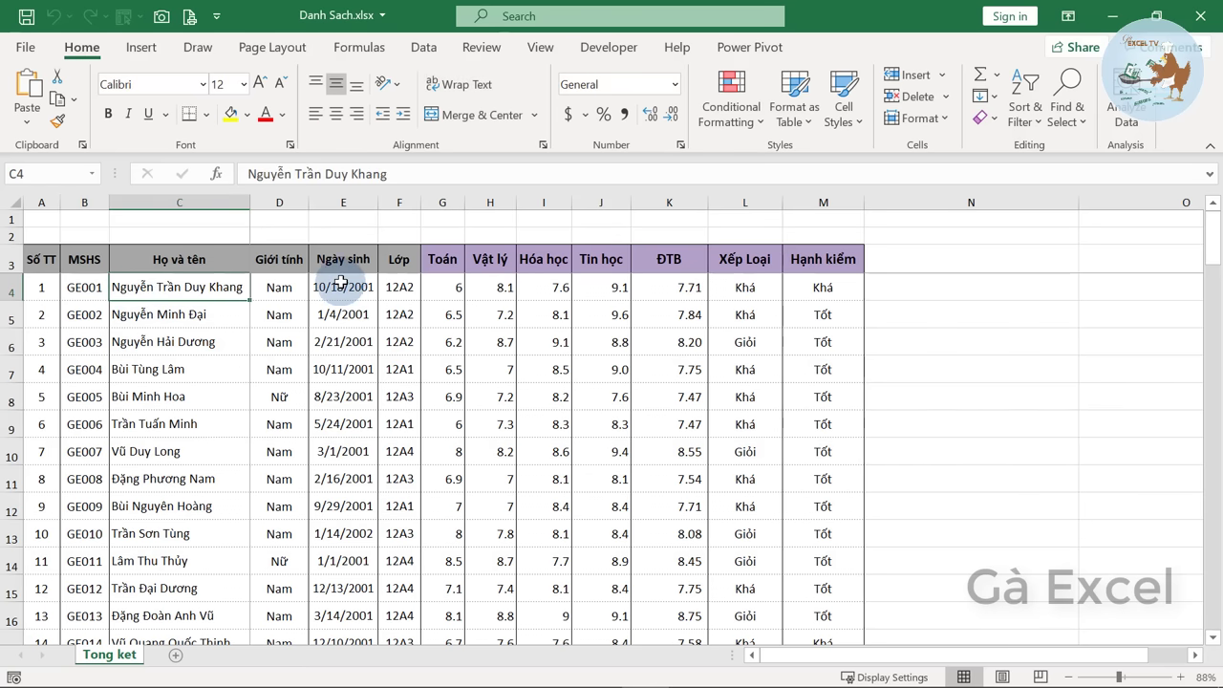
left_click(402, 286)
left_click_drag(457, 293, 669, 287)
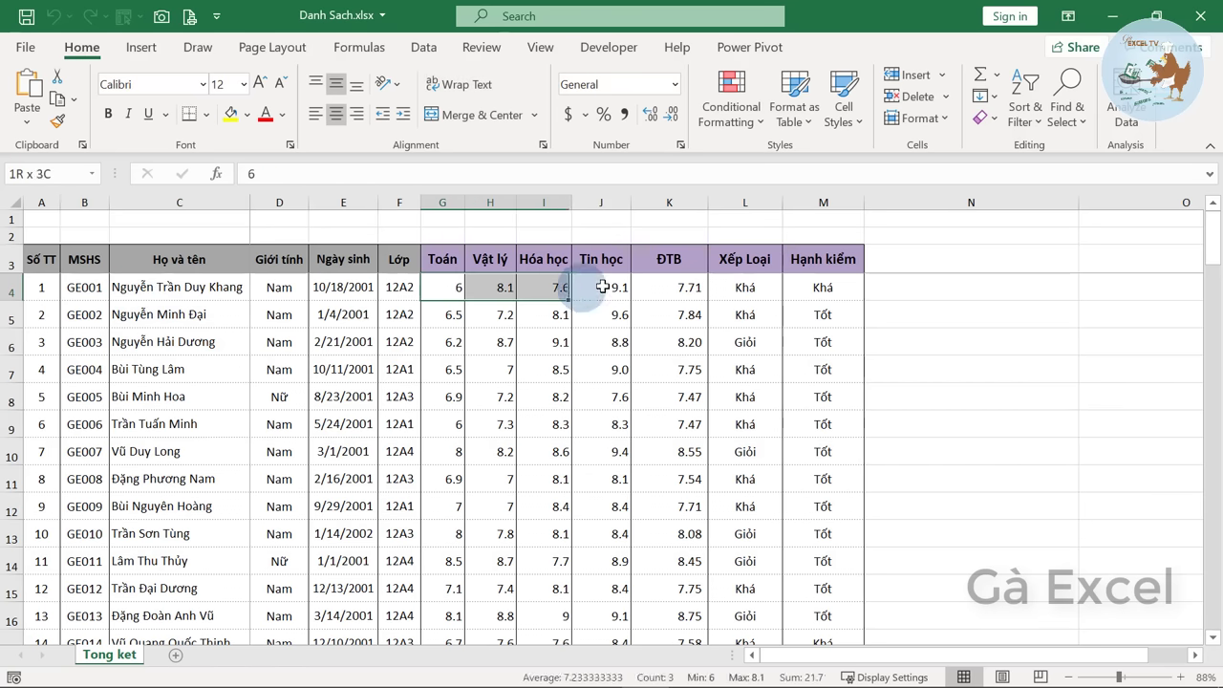
left_click(678, 287)
left_click(742, 289)
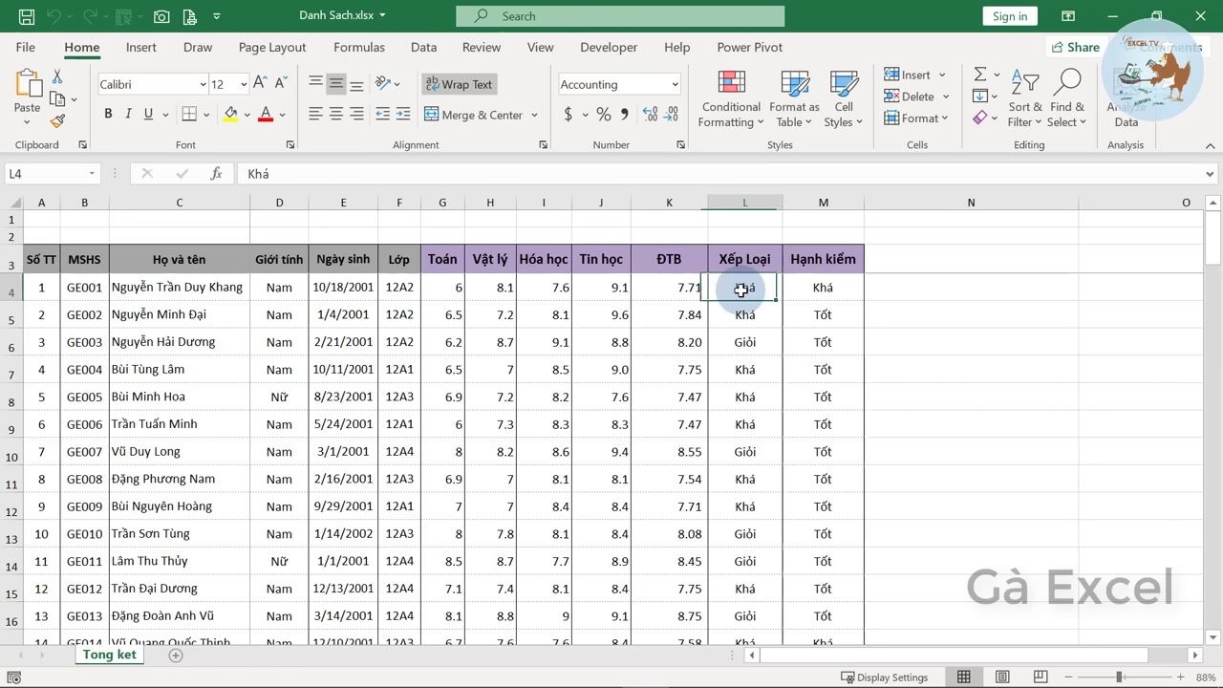
left_click(822, 287)
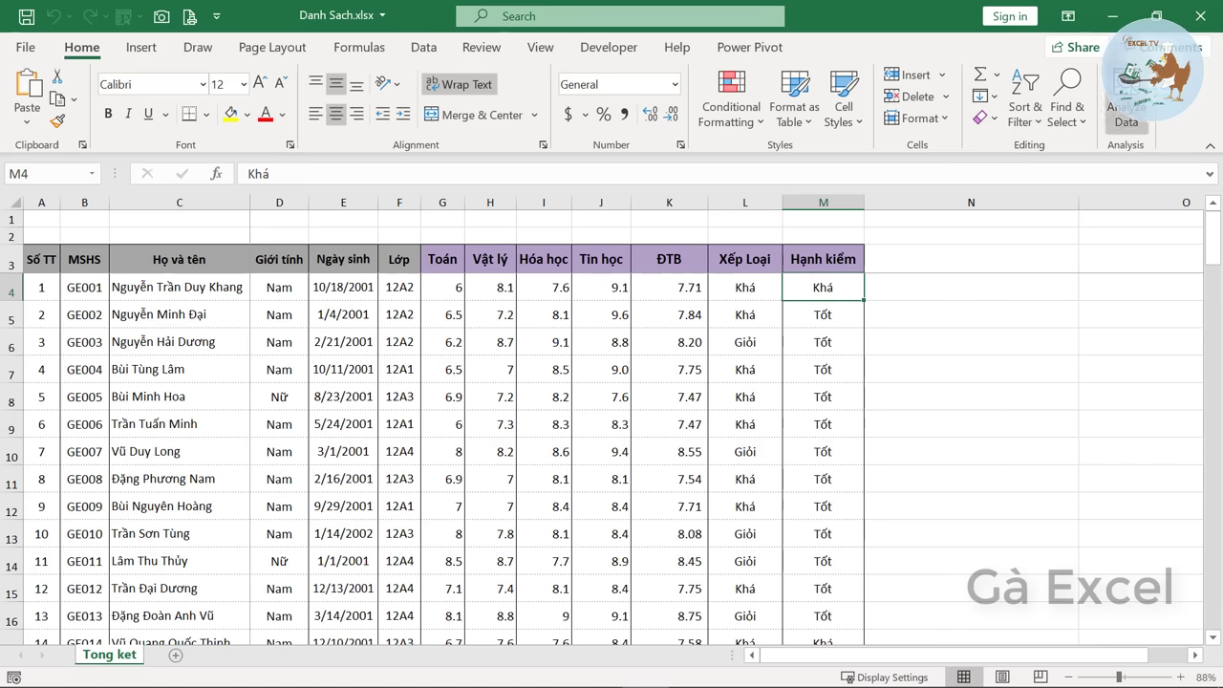
left_click(1198, 15)
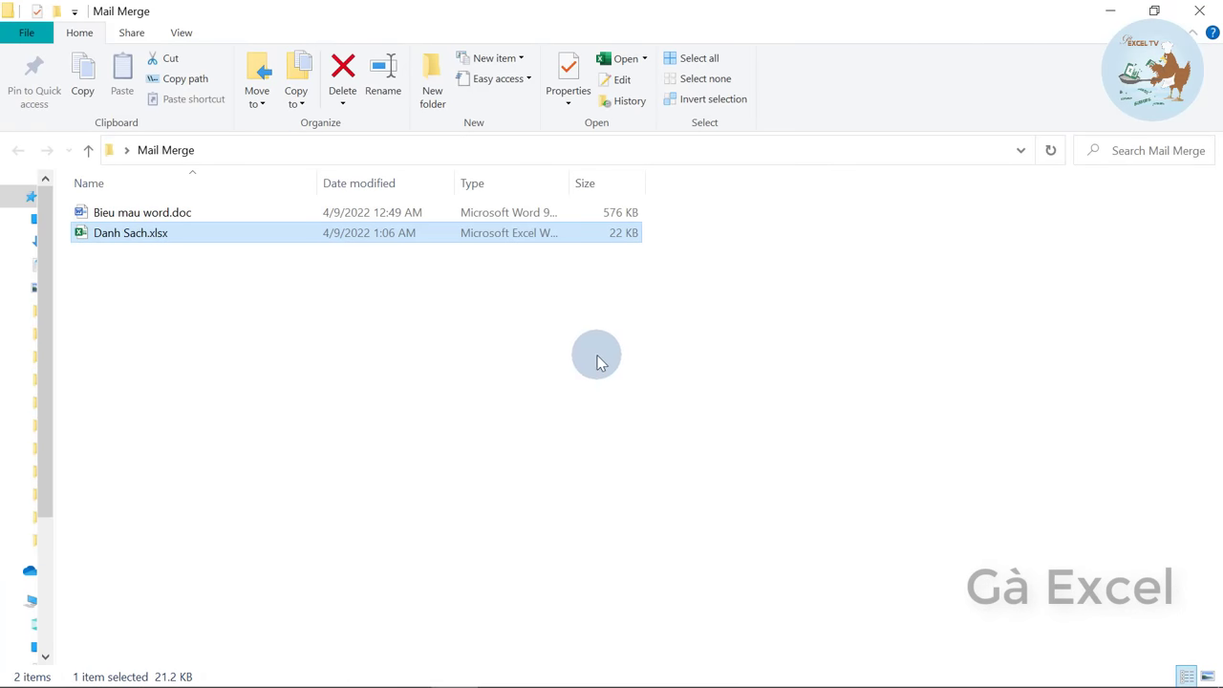
Return to the Bieu mau word.doc report card in Word and scroll through its blank fields
left_click(599, 358)
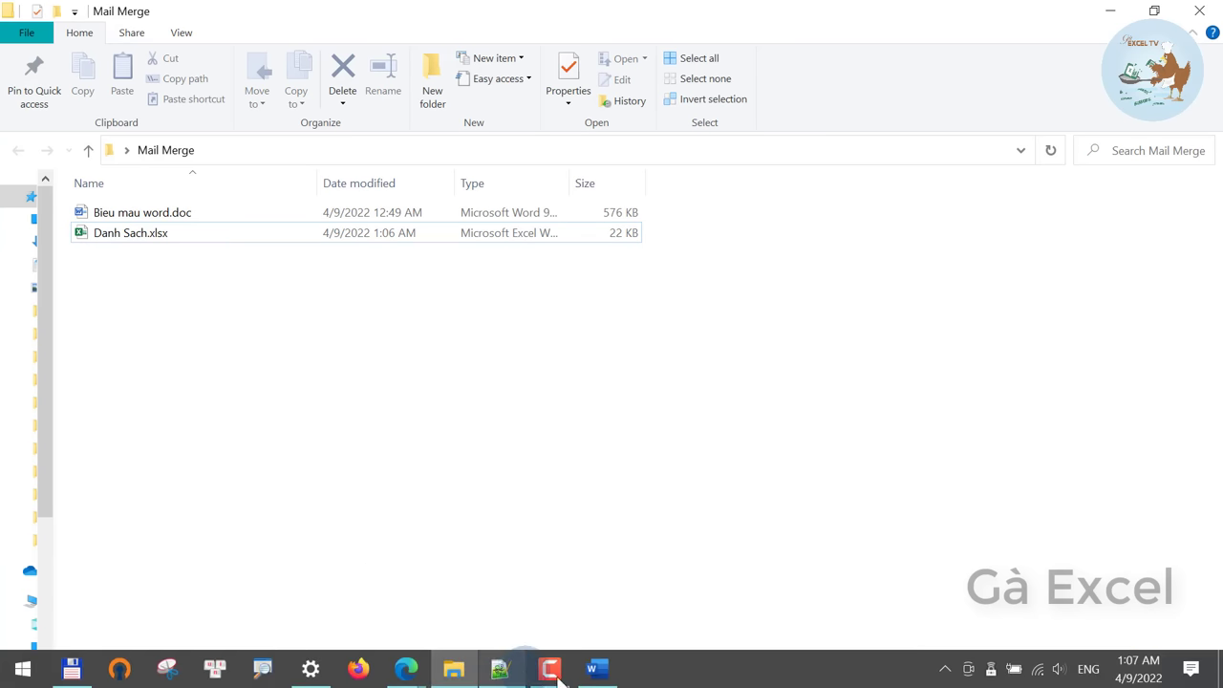
left_click(597, 669)
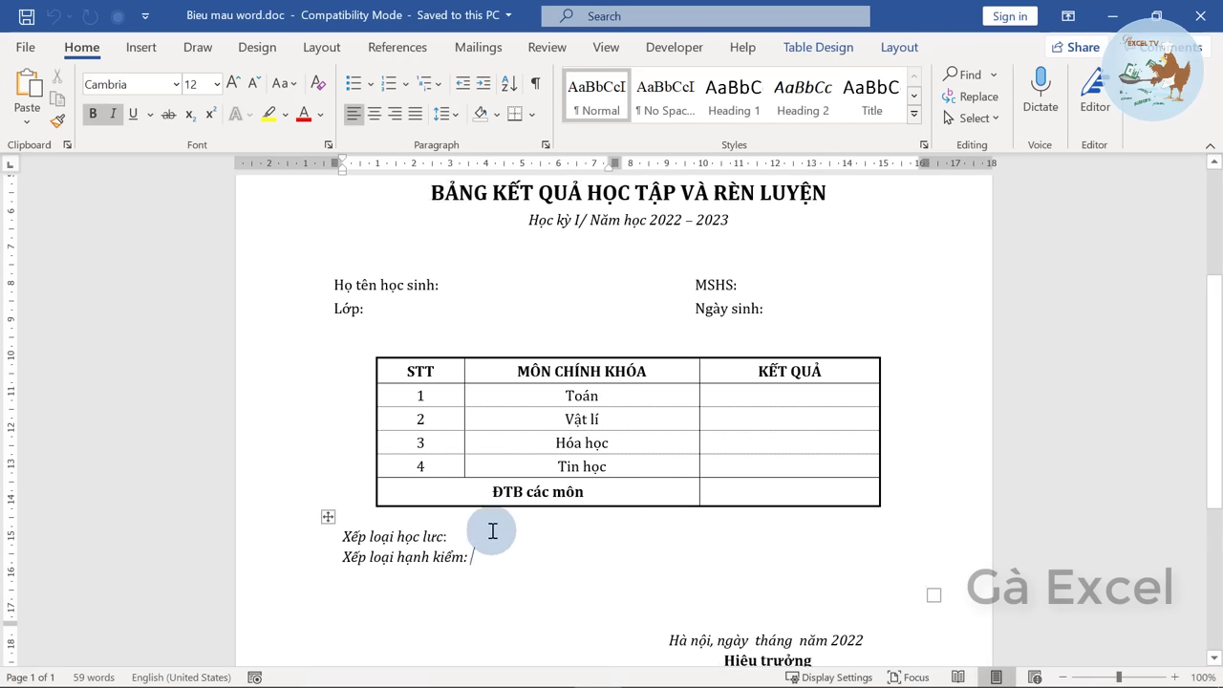
scroll(528, 541, "up", 5)
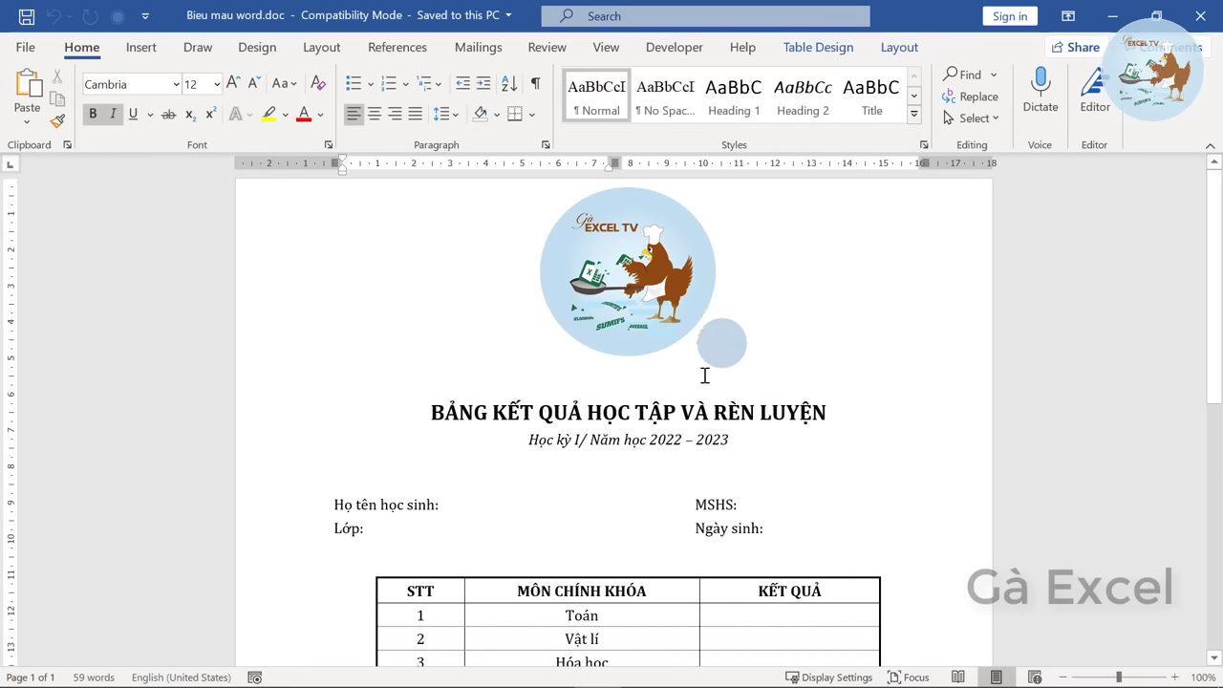
scroll(506, 437, "down", 2)
scroll(508, 431, "down", 2)
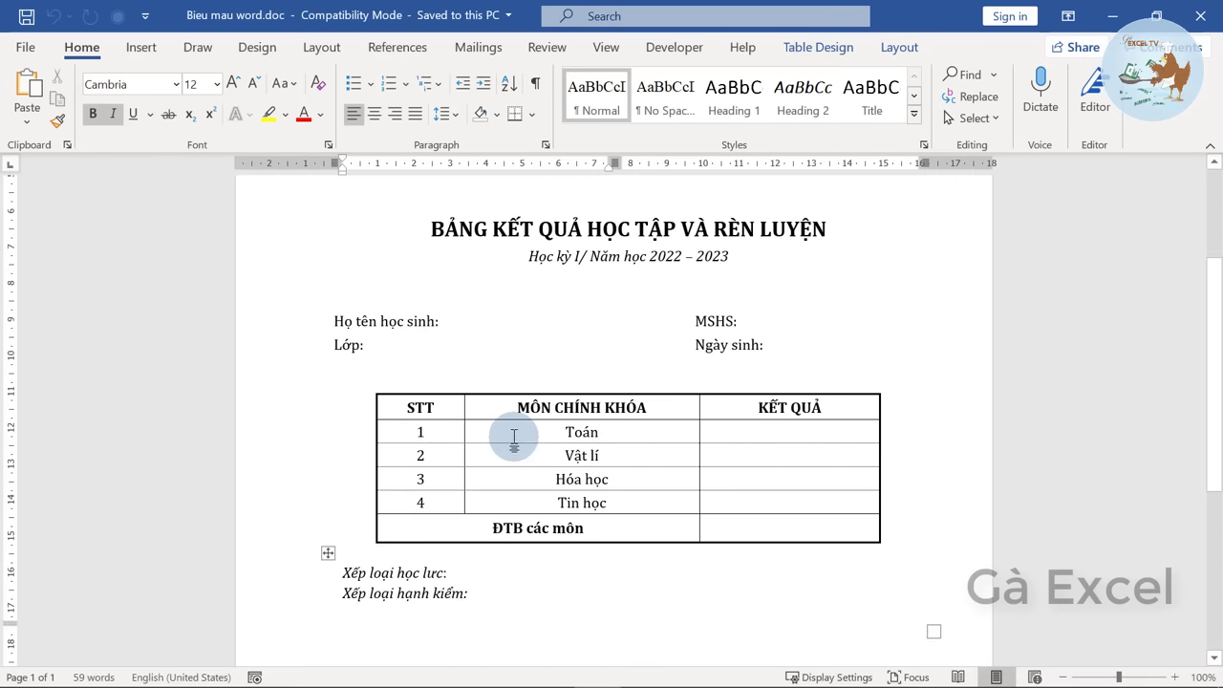
scroll(513, 437, "down", 1)
scroll(515, 453, "down", 2)
scroll(513, 453, "up", 2)
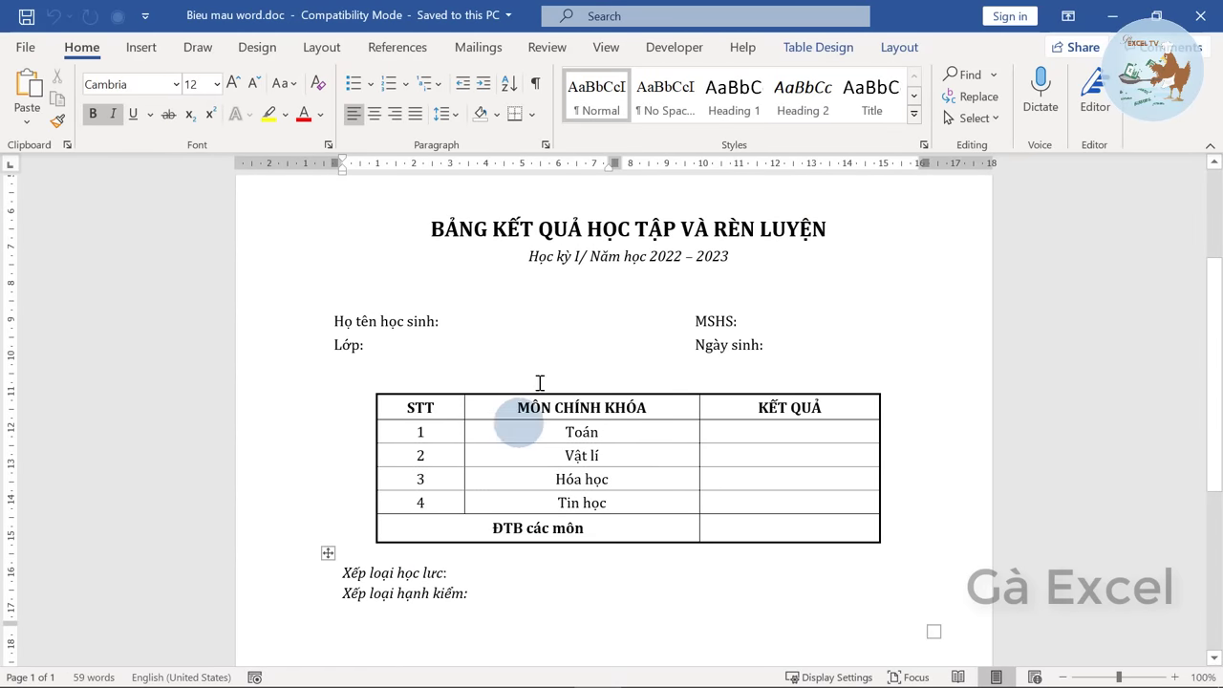
scroll(541, 366, "up", 1)
scroll(539, 397, "up", 2)
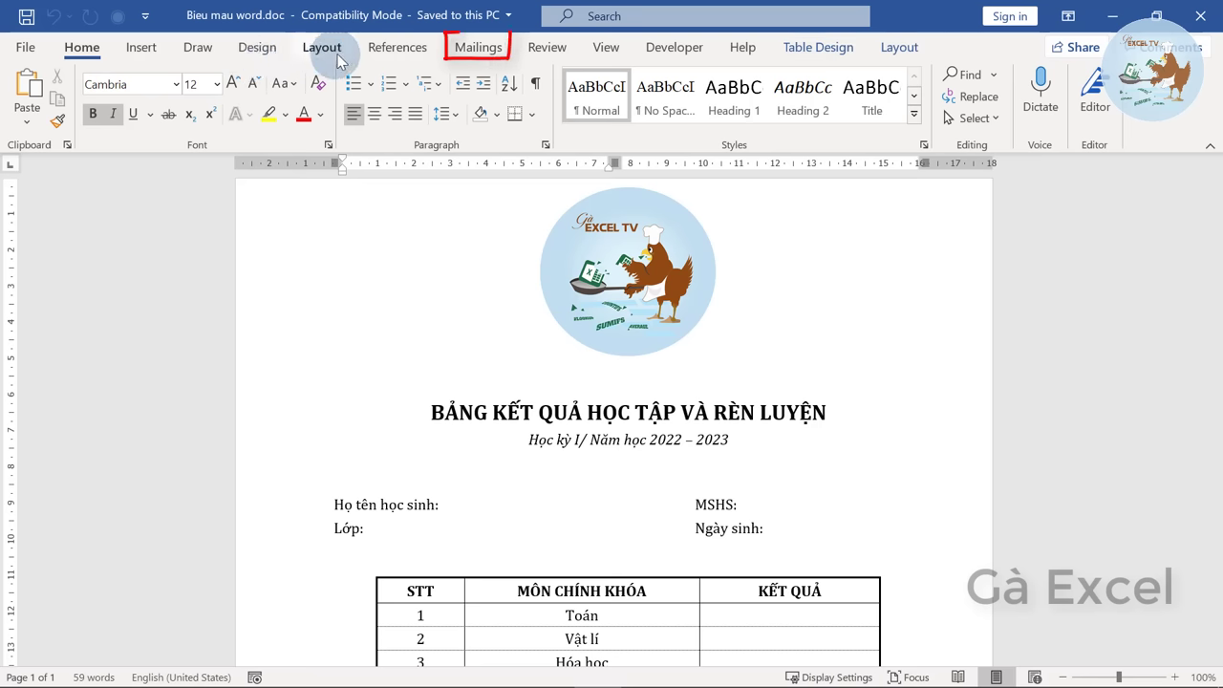
Choose Mailings > Select Recipients > Use an Existing List to bring up Select Data Source
left_click(478, 48)
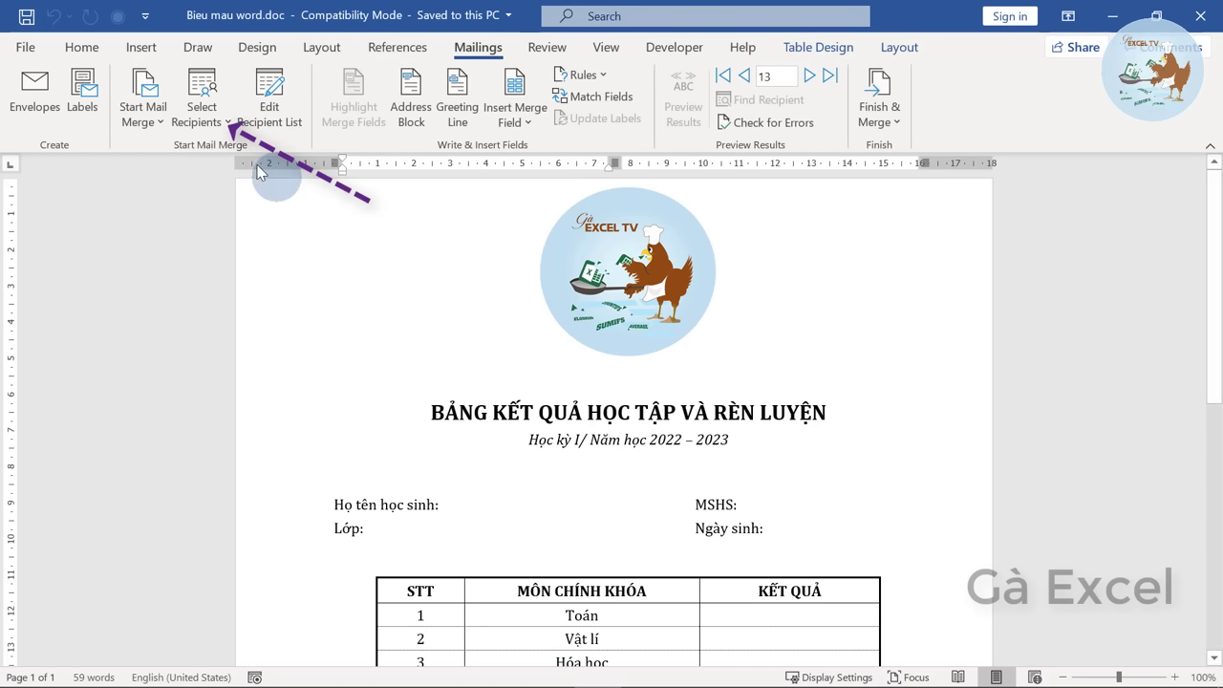
left_click(219, 134)
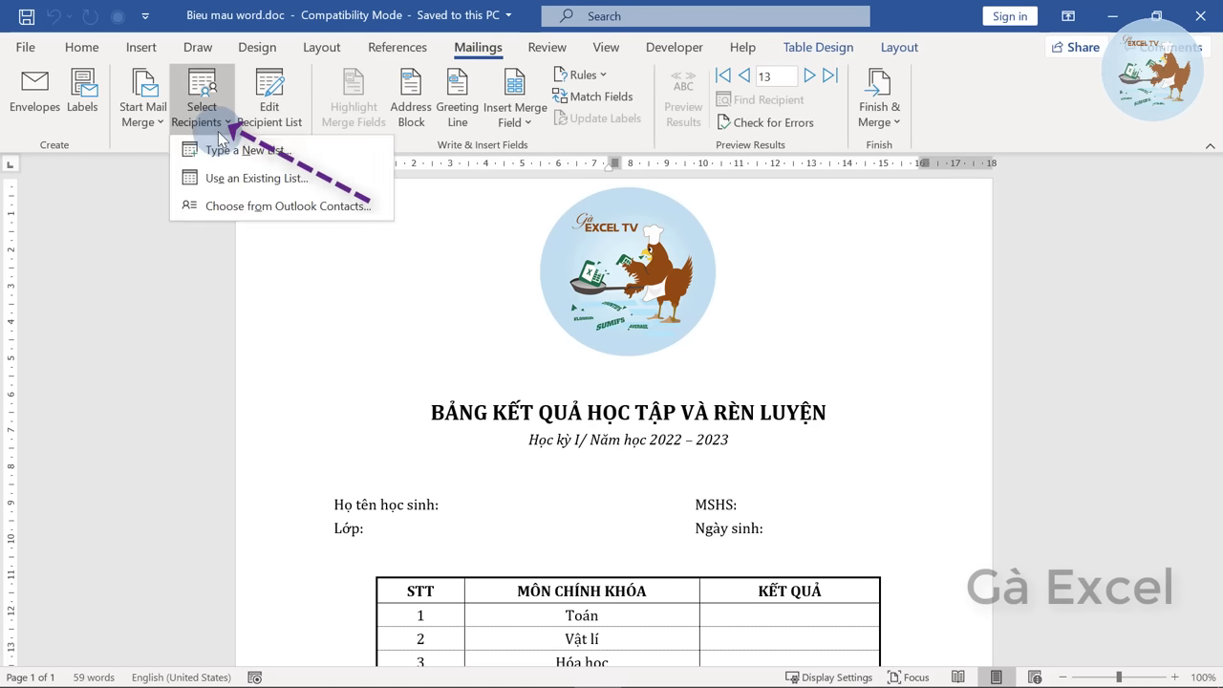
left_click(297, 183)
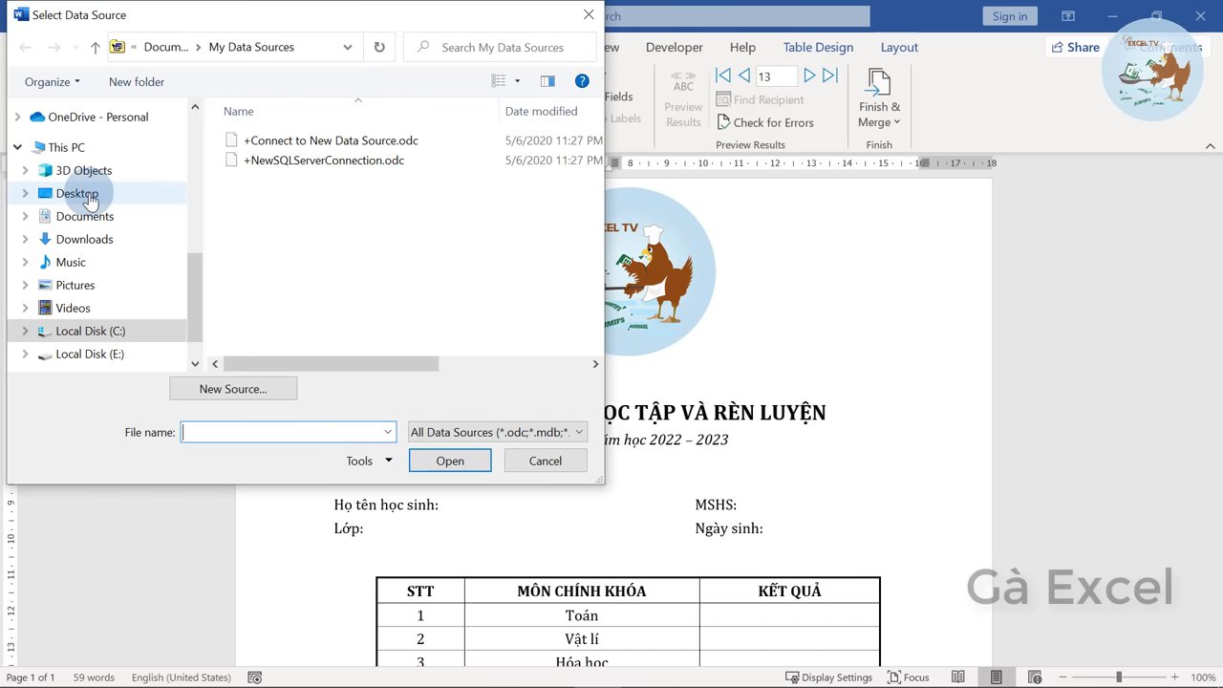
Use the 'Tong ket$' sheet of Desktop\Mail Merge\Danh Sach.xlsx as the recipient list
left_click(186, 196)
double_click(390, 177)
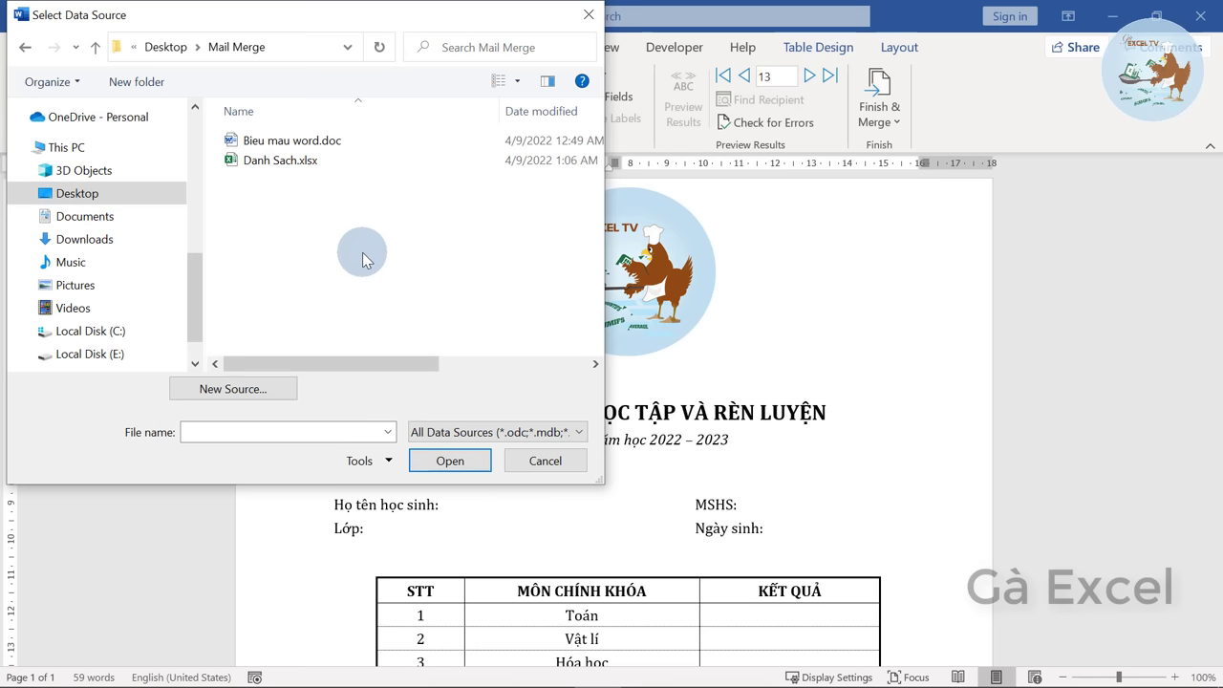
left_click(270, 164)
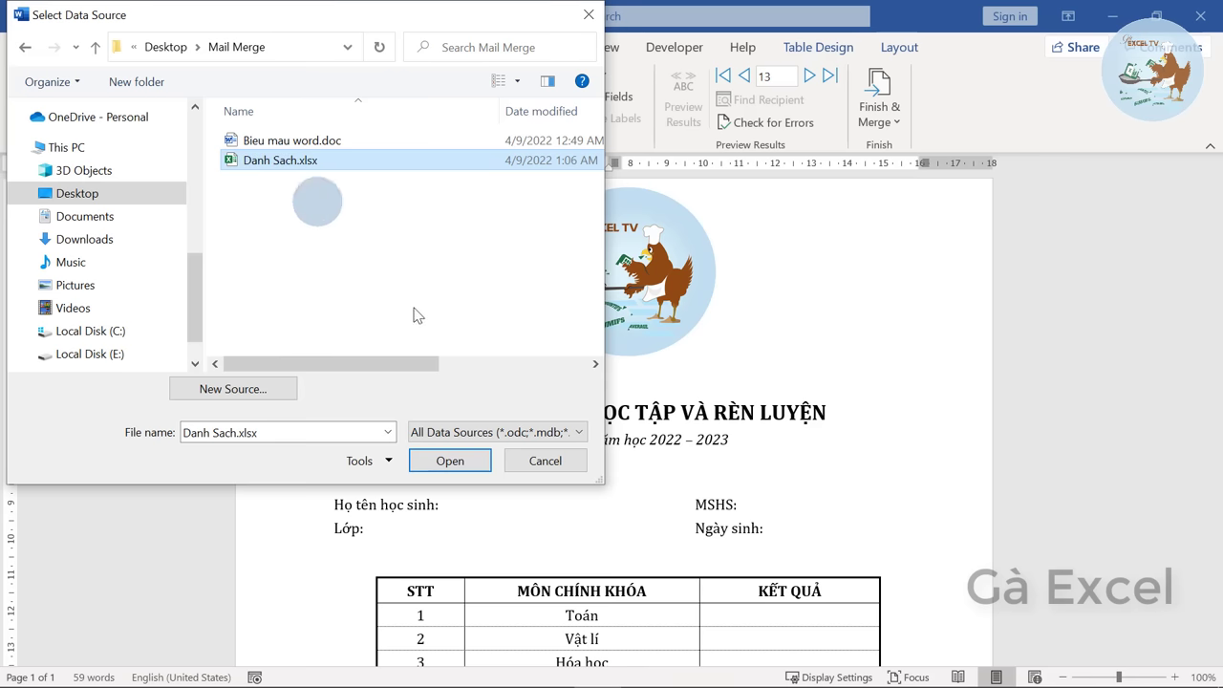
left_click(440, 464)
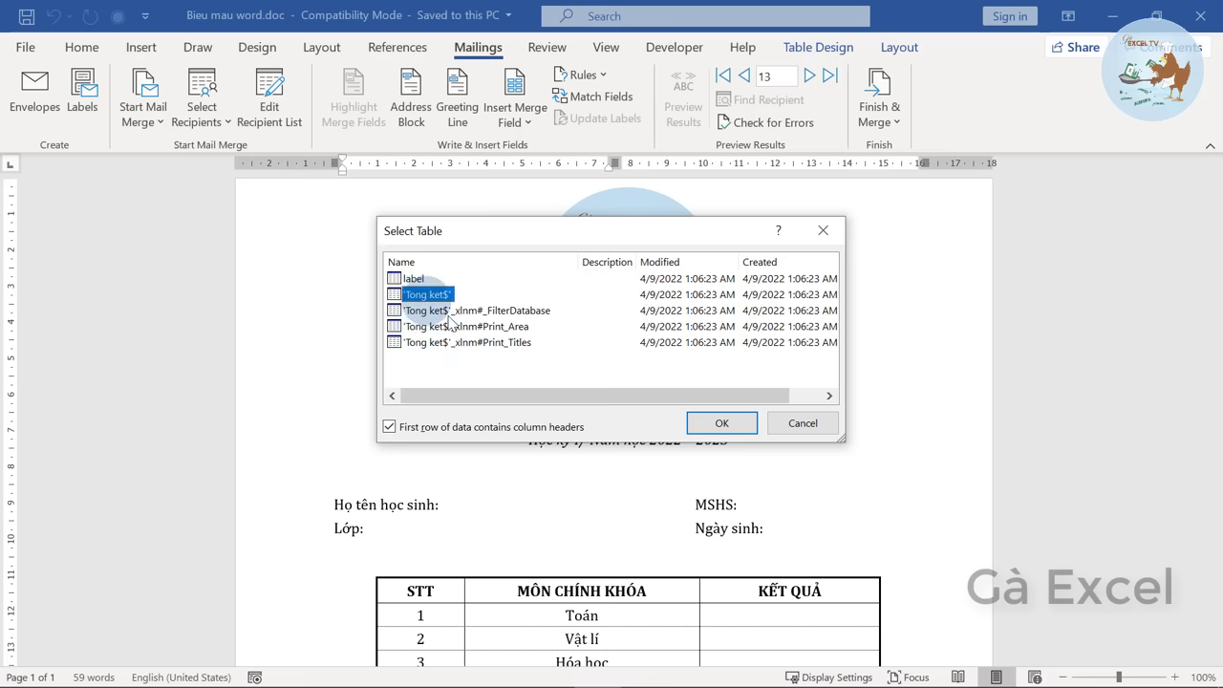
left_click(722, 424)
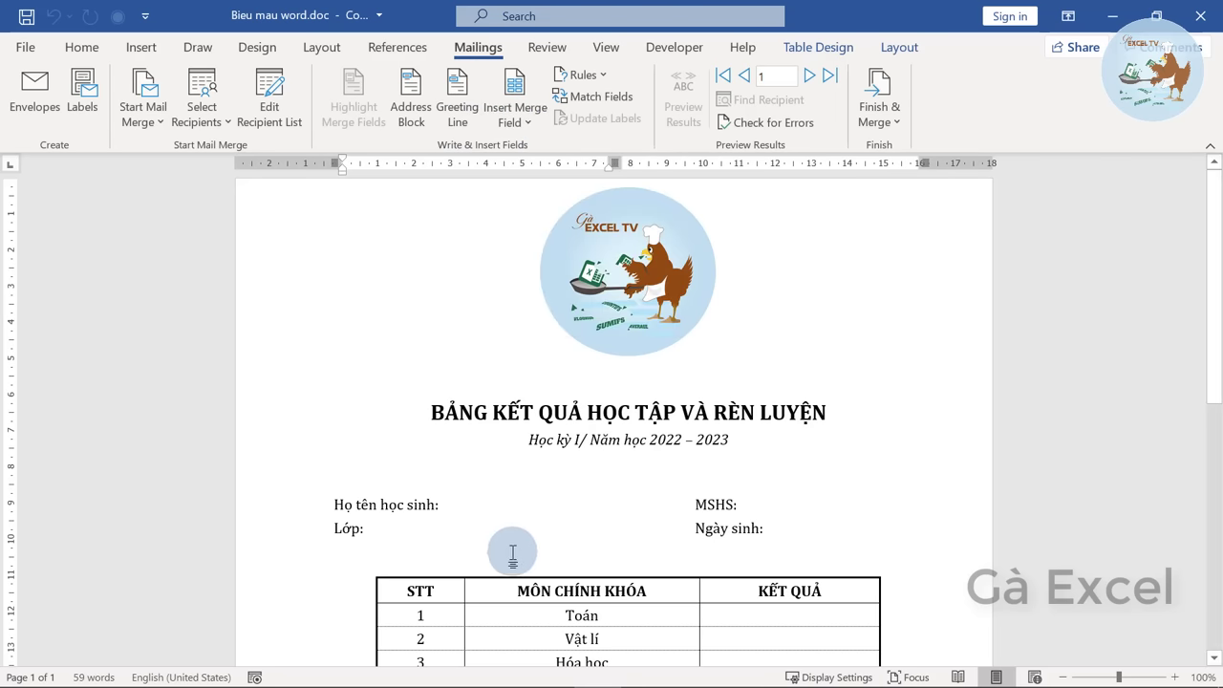
Insert the Họ_và_tên merge field after 'Họ tên học sinh:' and make it bold
left_click(458, 504)
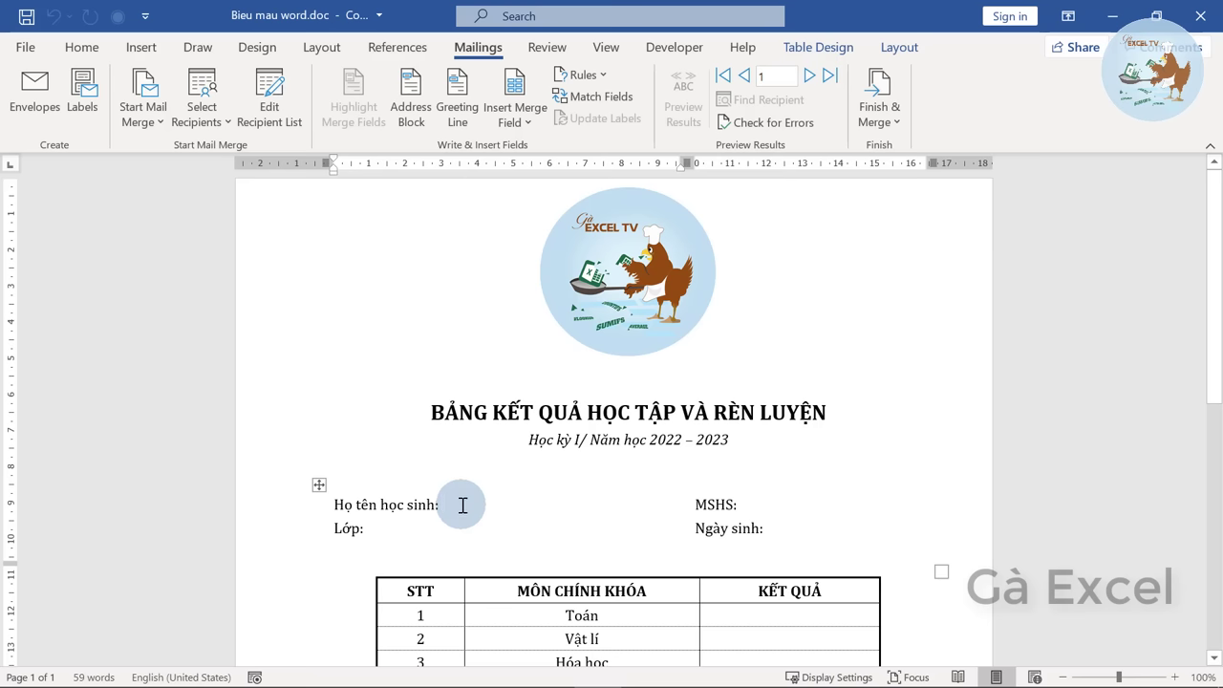
left_click(529, 132)
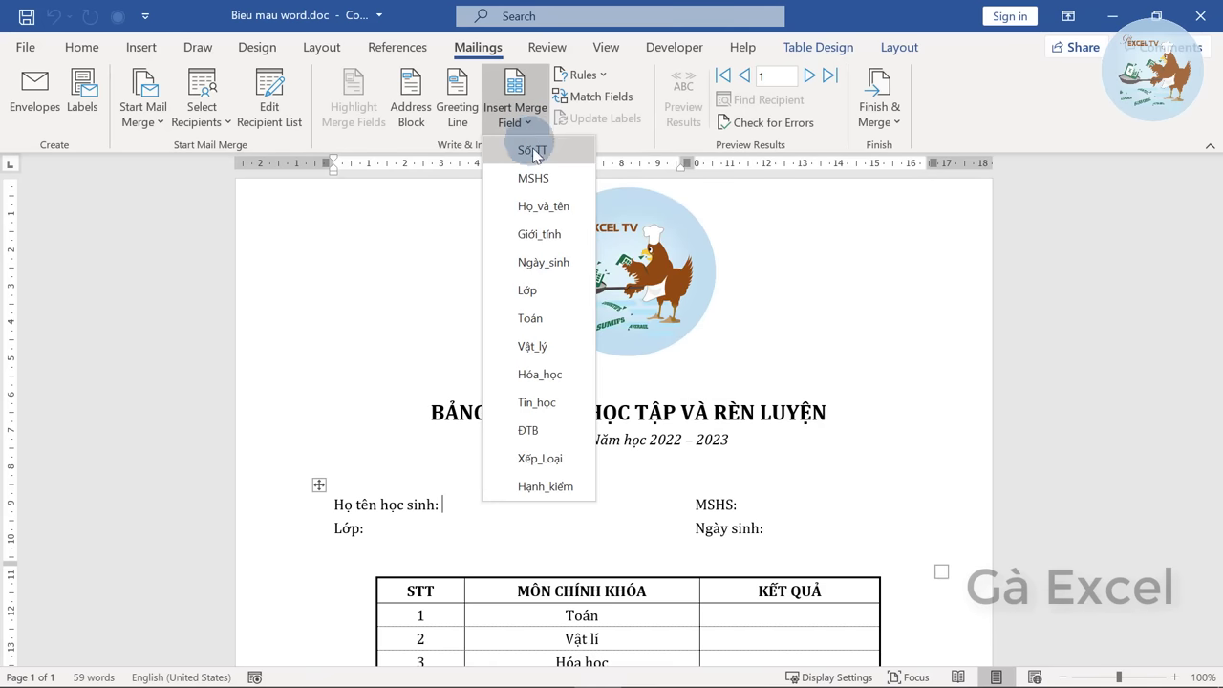
left_click(560, 206)
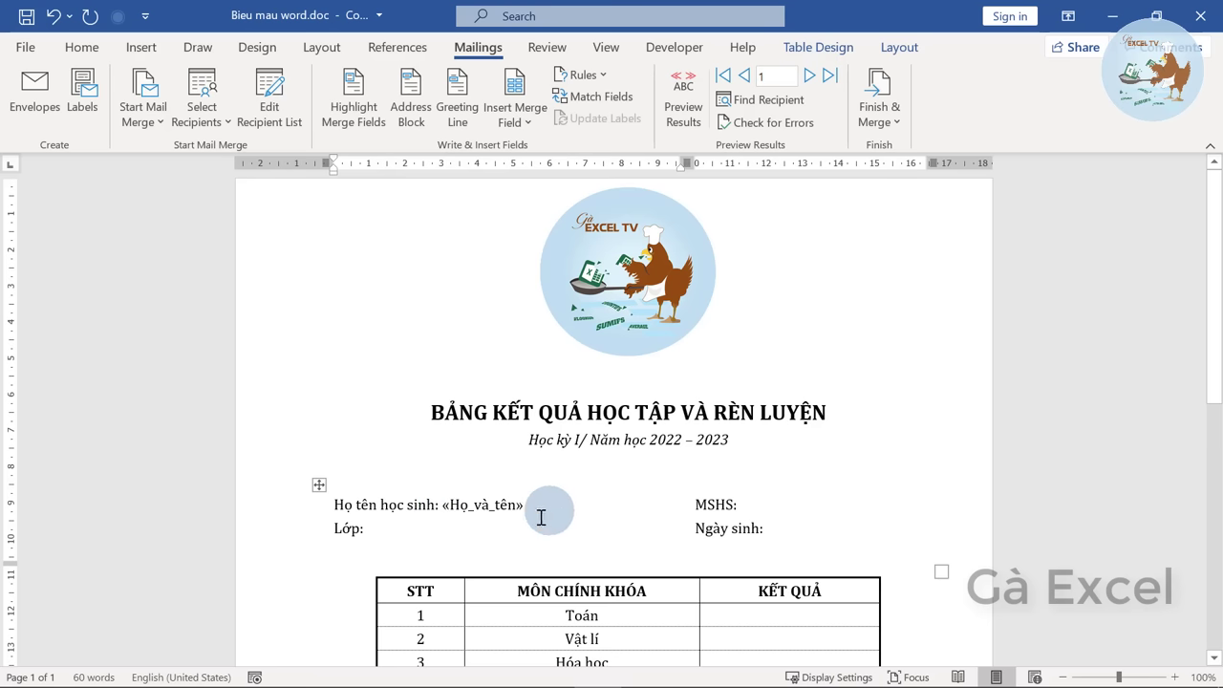
left_click_drag(441, 504, 524, 505)
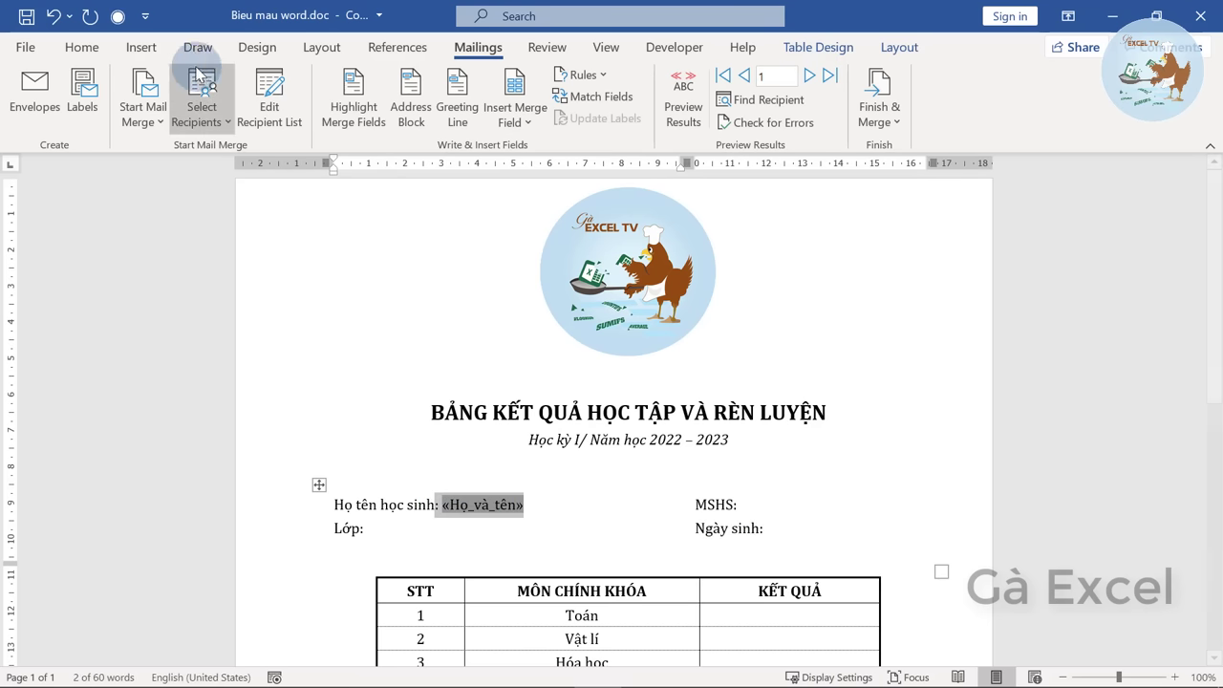
left_click(82, 47)
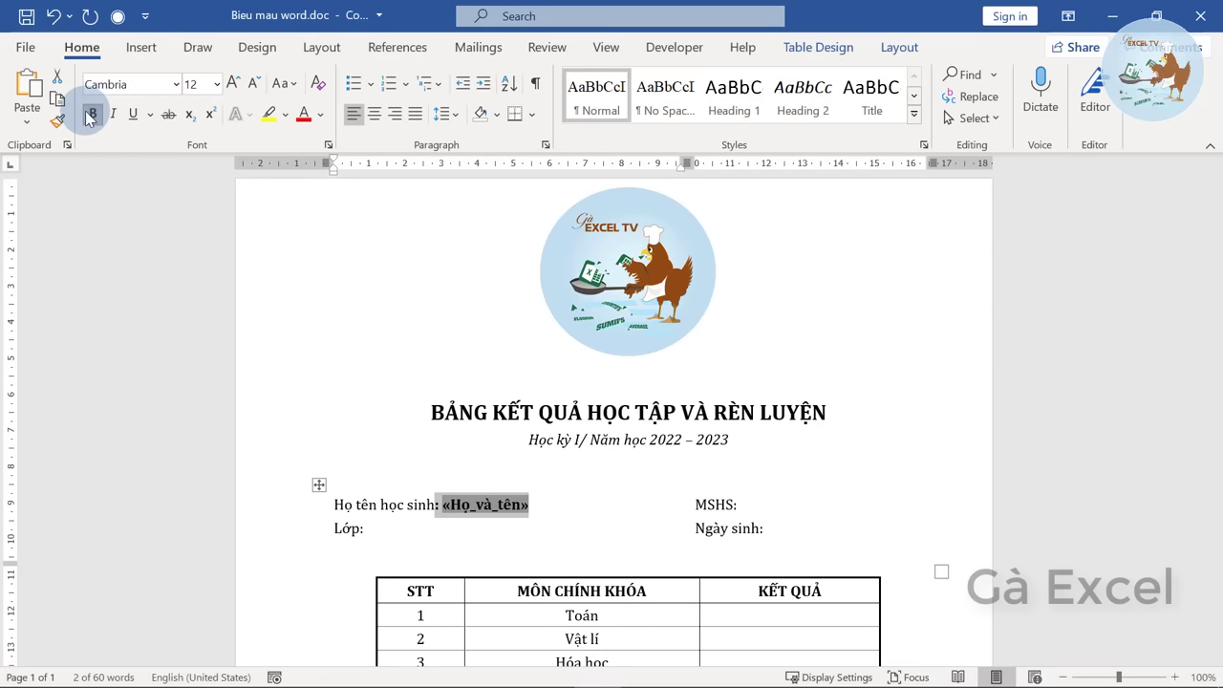
left_click(564, 505)
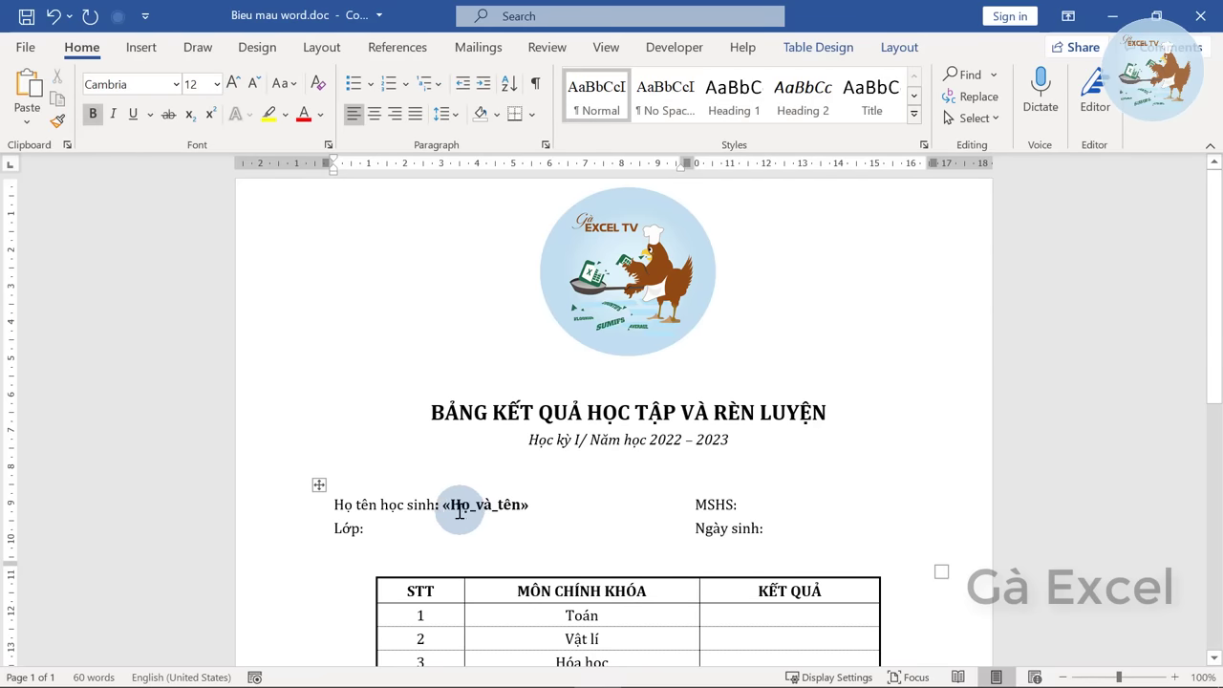
left_click(767, 500)
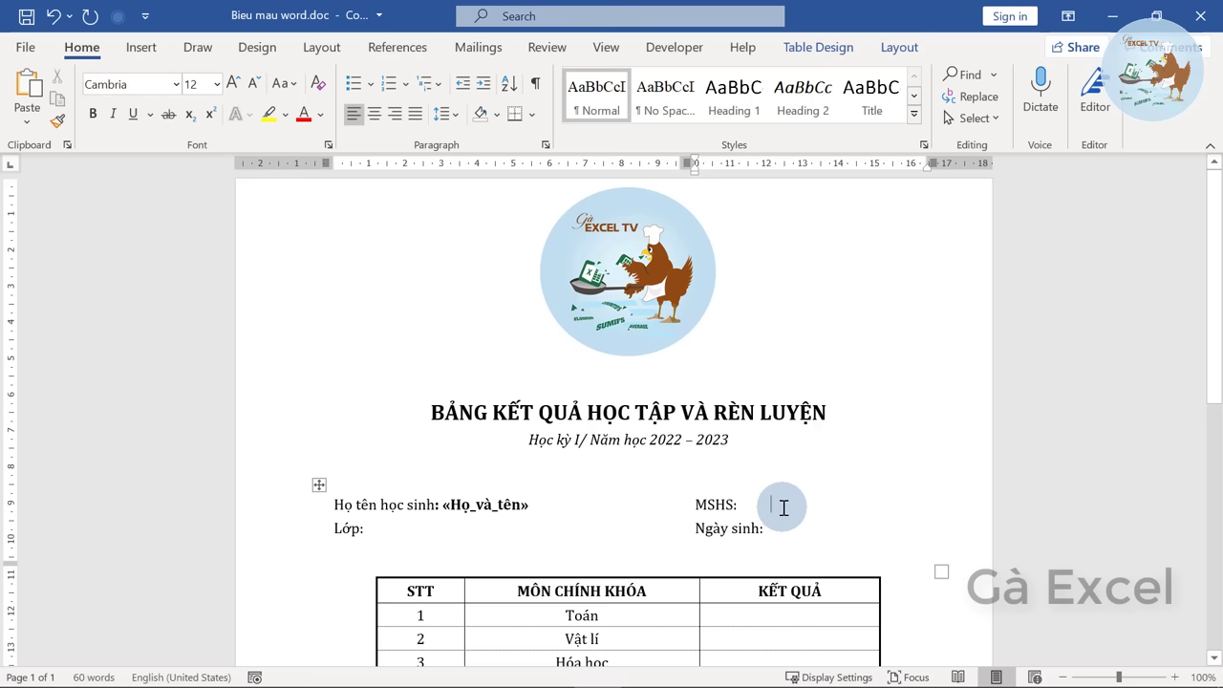
Insert the bold MSHS field and the Ngày_sinh field after their labels
left_click(478, 47)
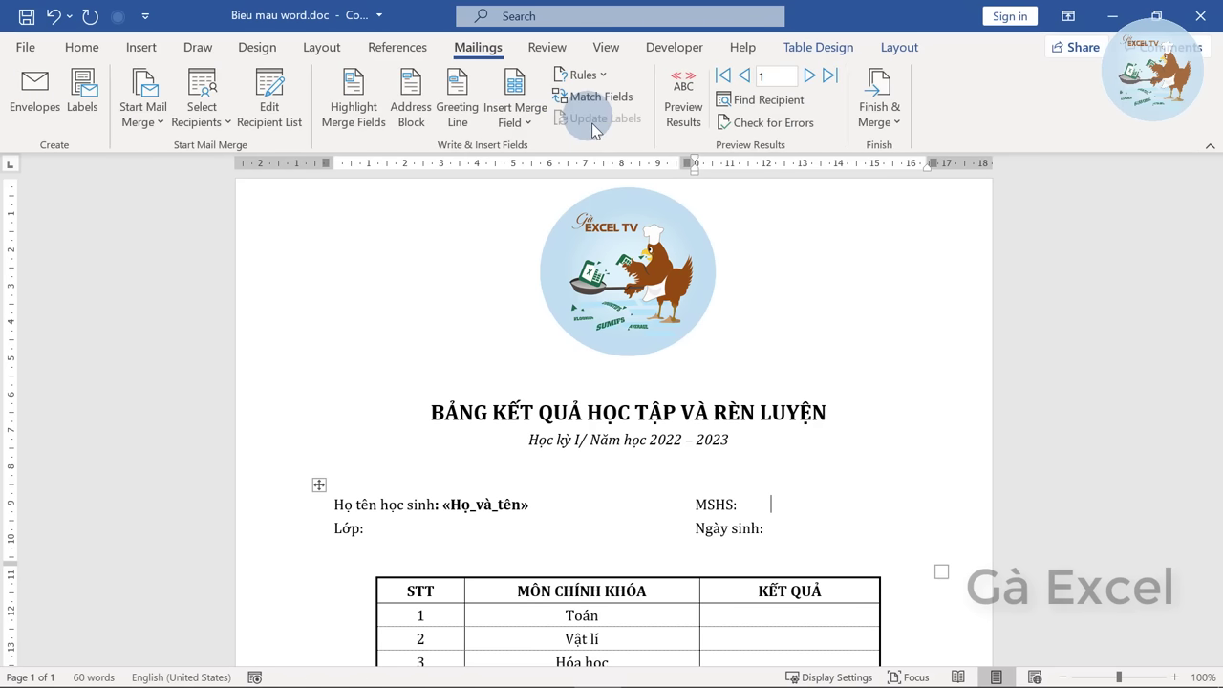
left_click(521, 133)
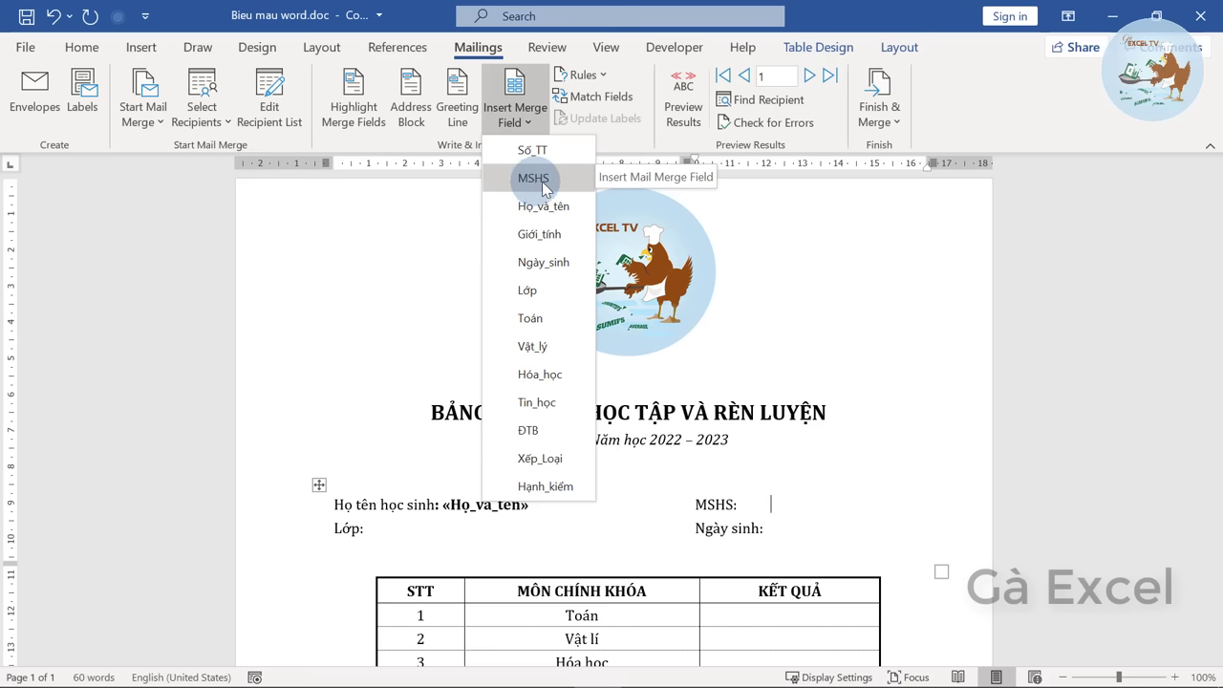
left_click(550, 184)
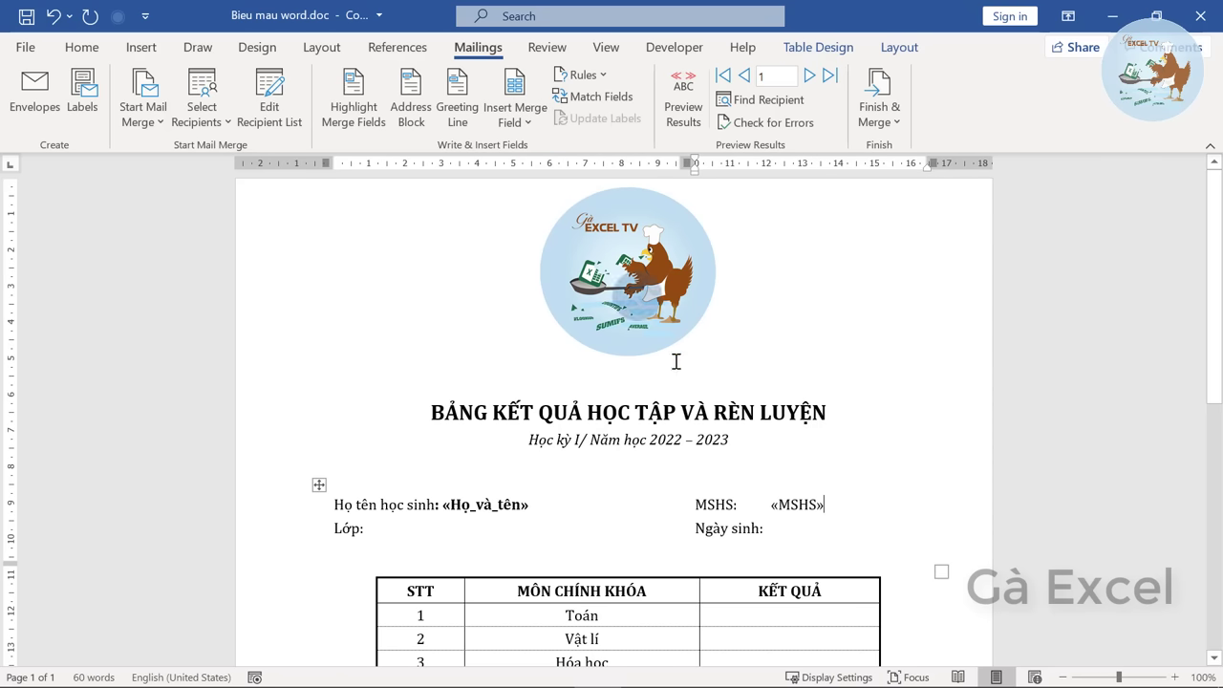
left_click_drag(781, 505, 822, 504)
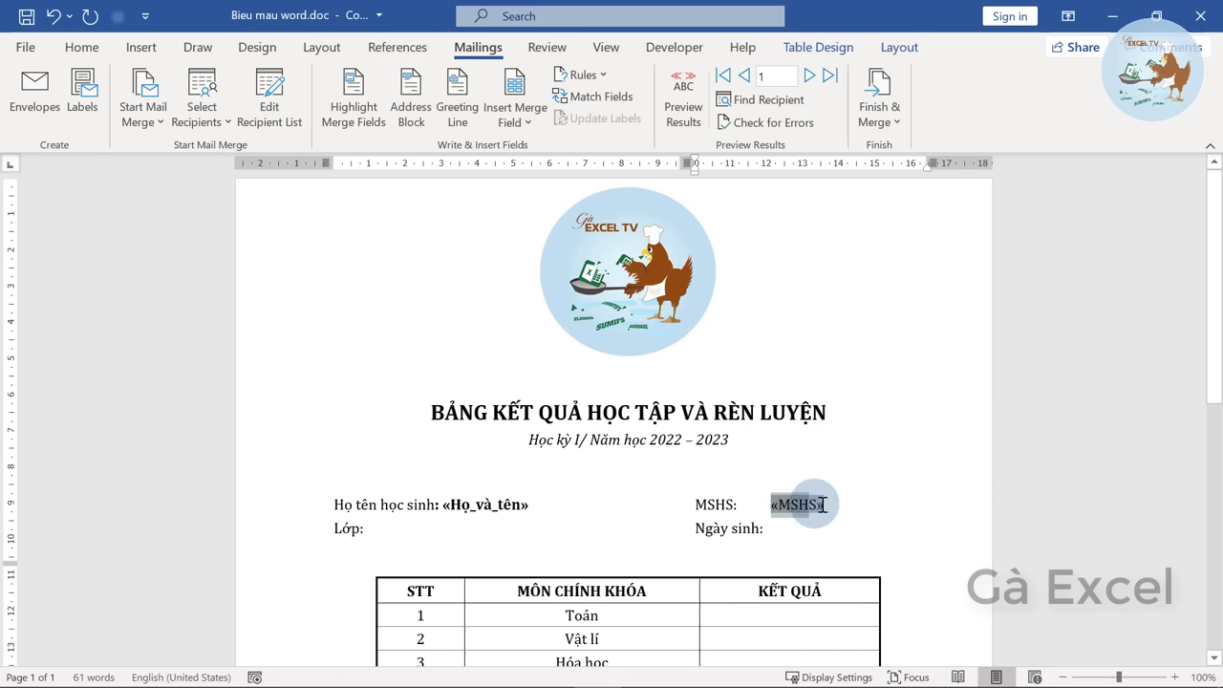
key("ctrl+b")
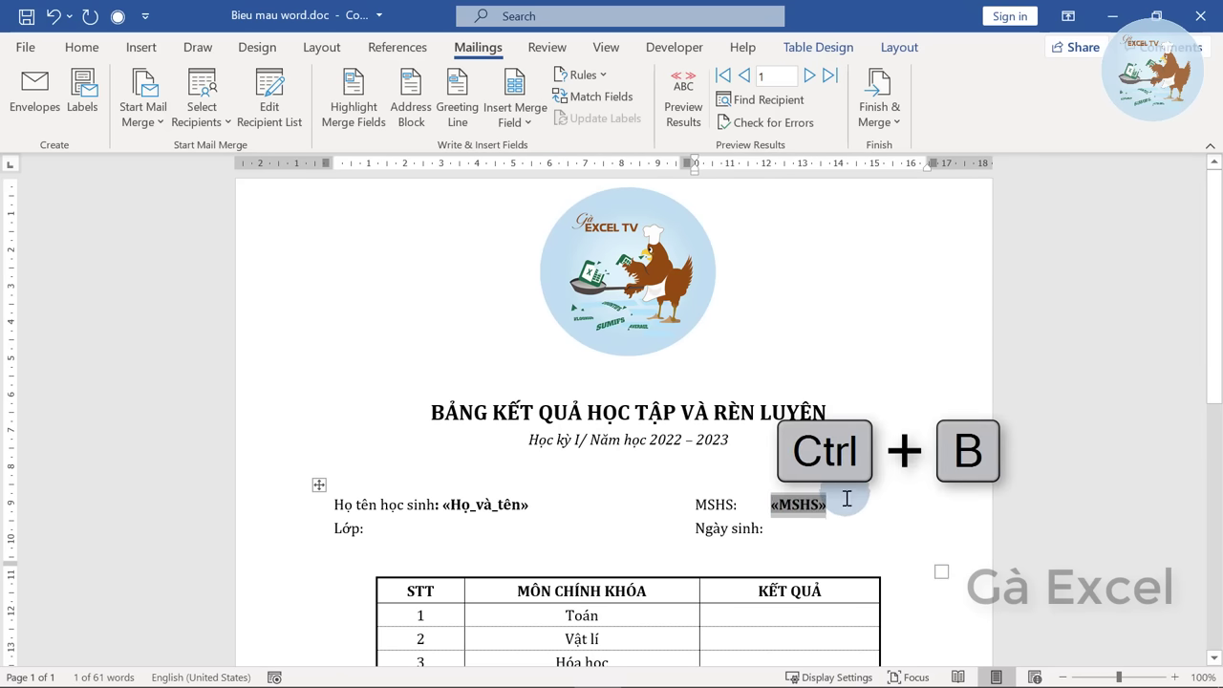
left_click(793, 505)
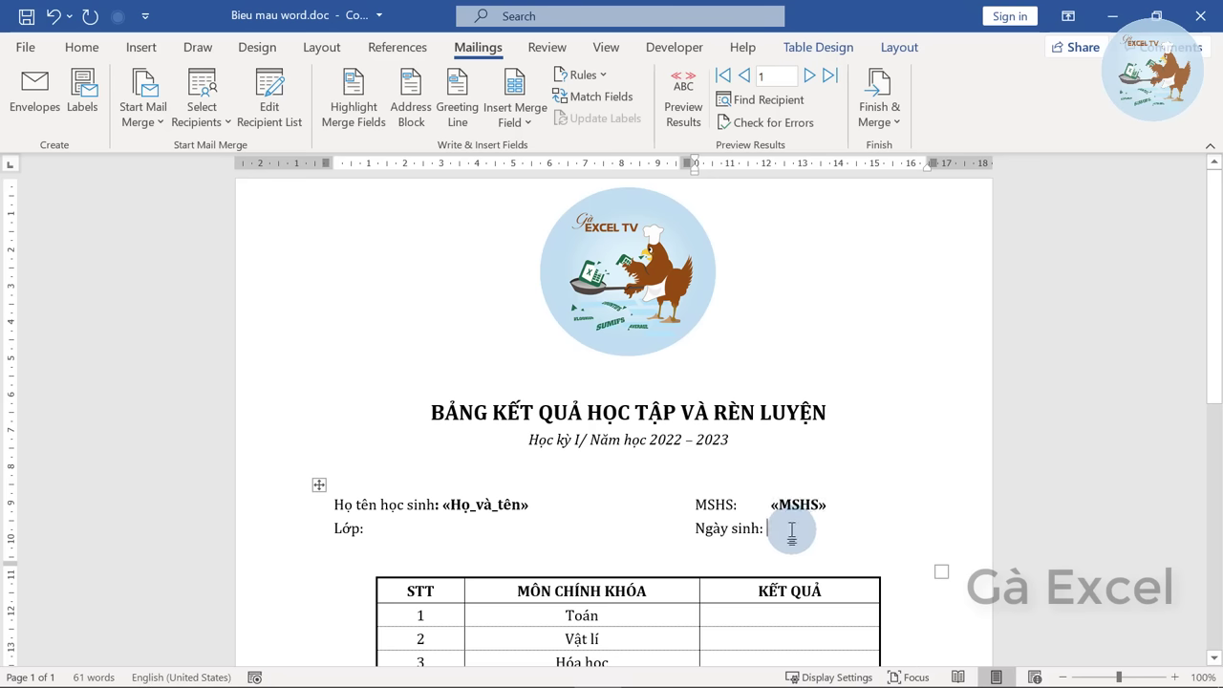
left_click(519, 124)
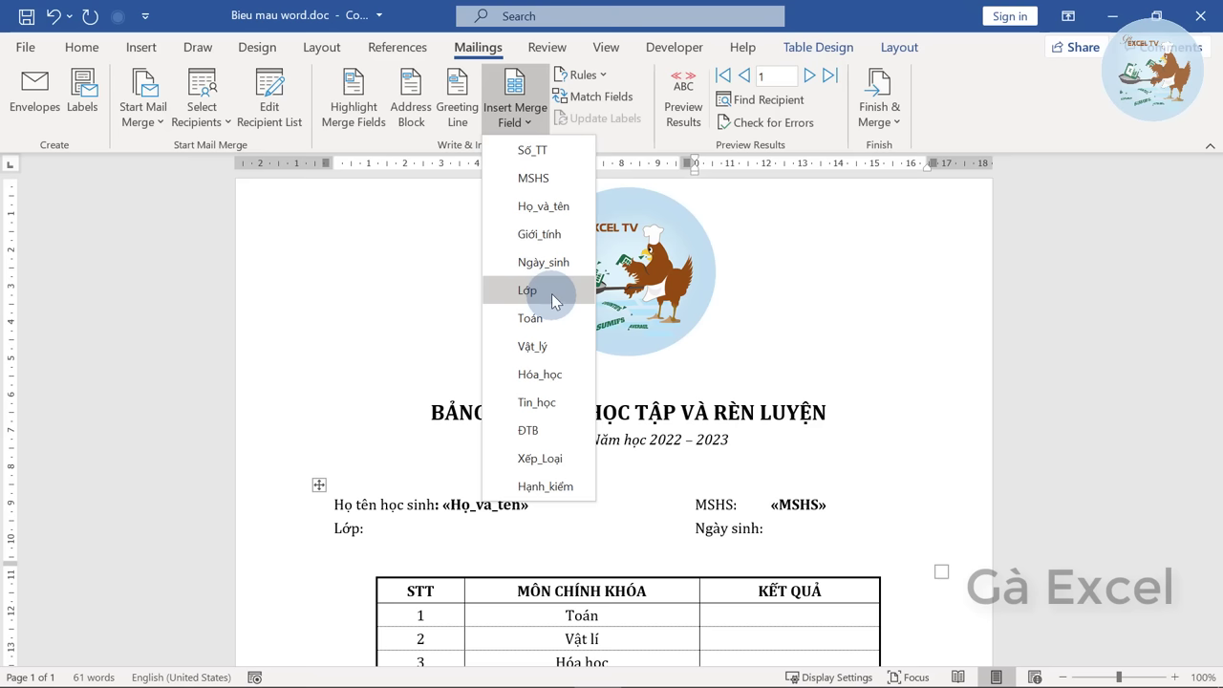
left_click(554, 267)
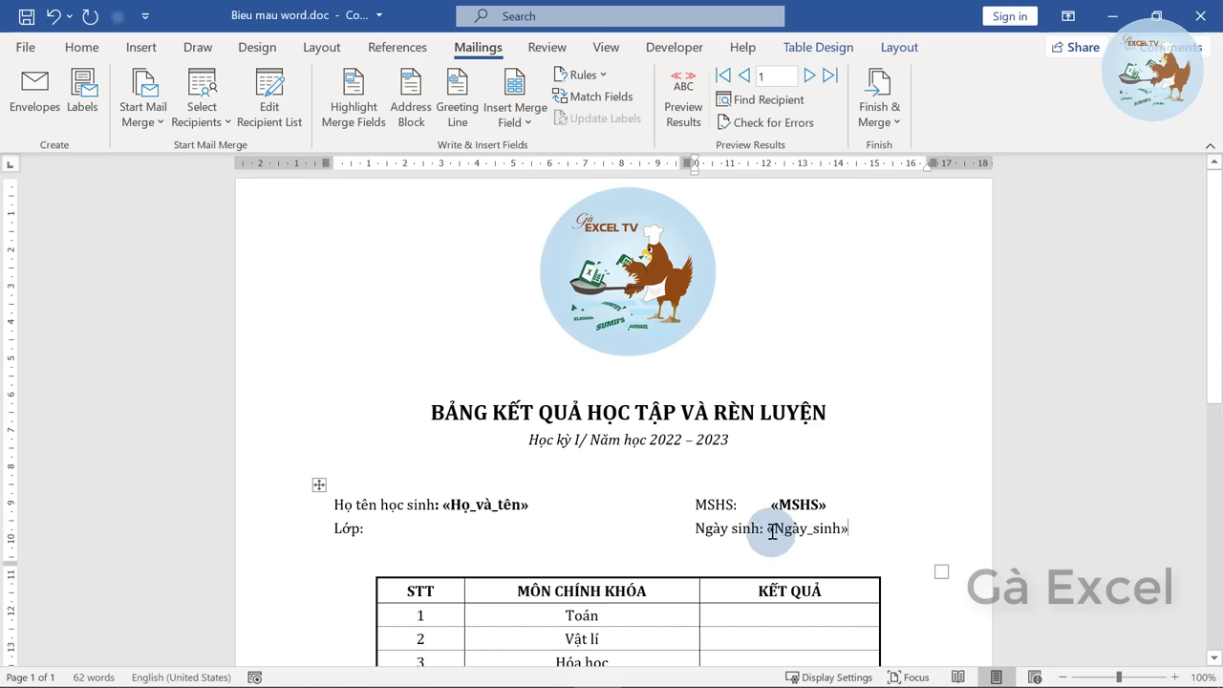
left_click_drag(771, 530, 854, 530)
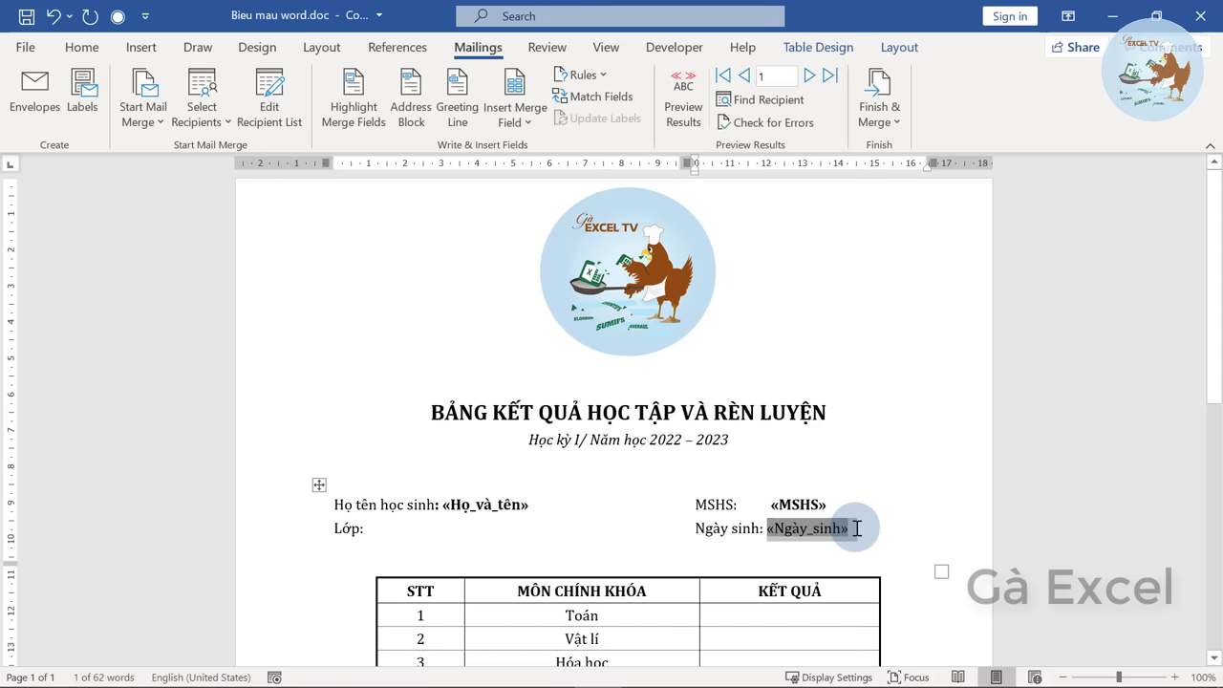
Insert the Lớp merge field after the 'Lớp:' label
left_click(433, 531)
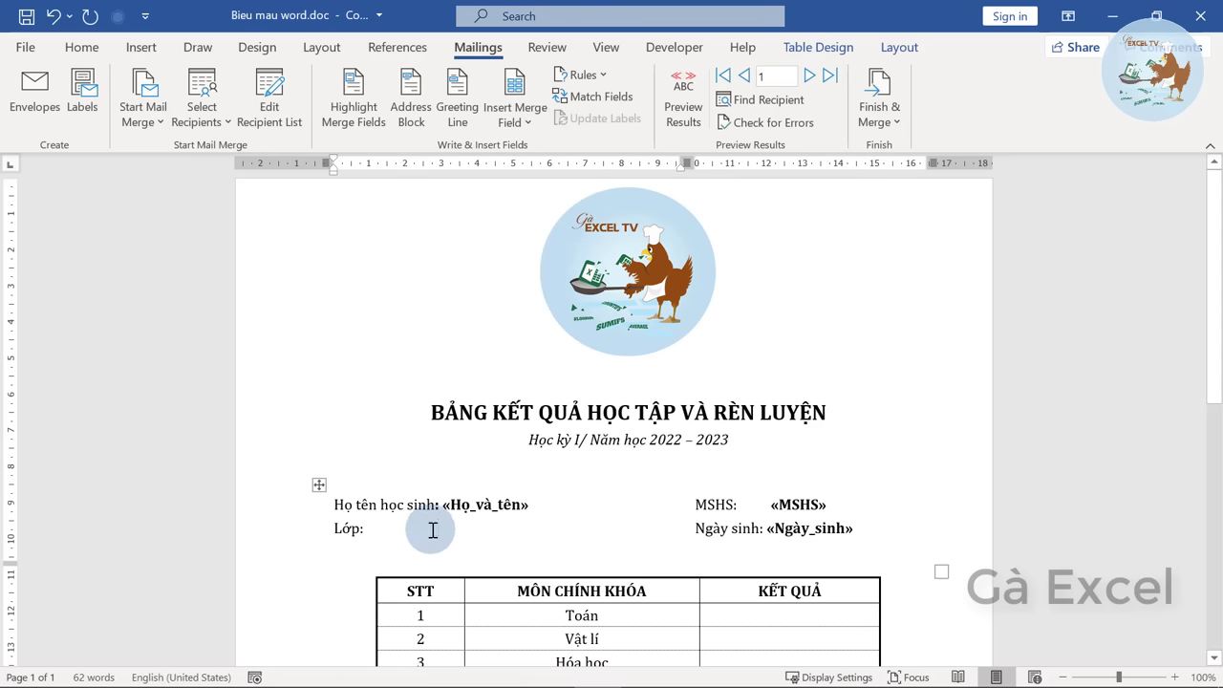
left_click(516, 114)
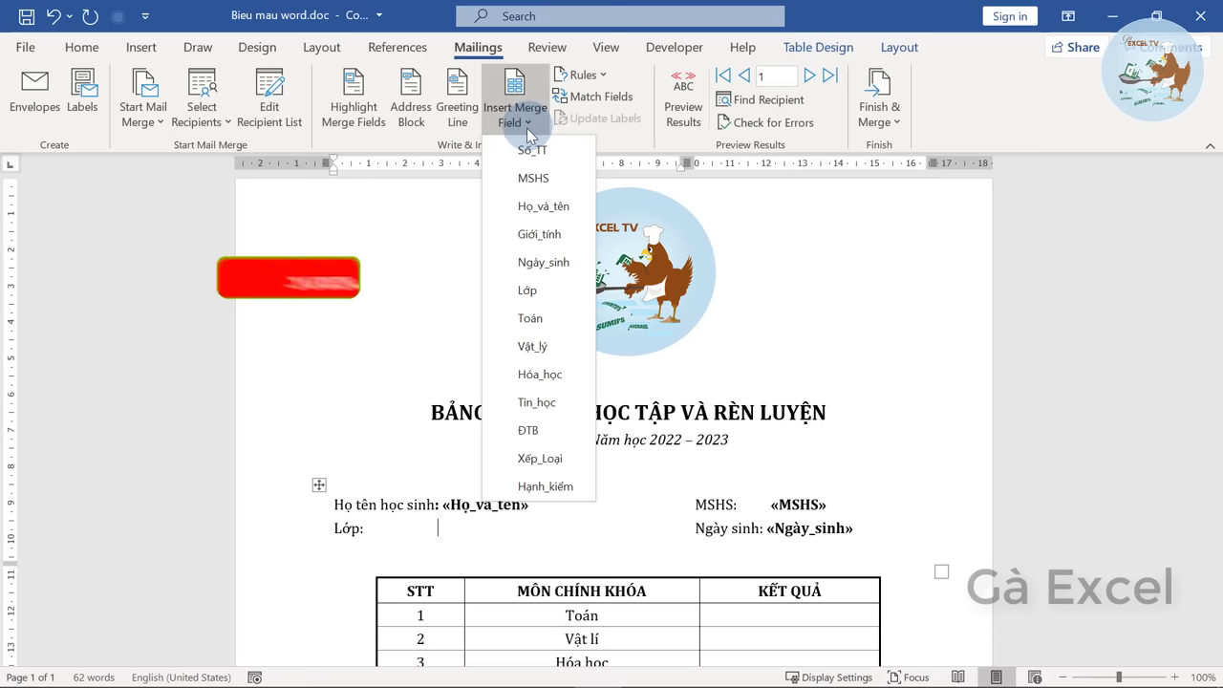
left_click(528, 290)
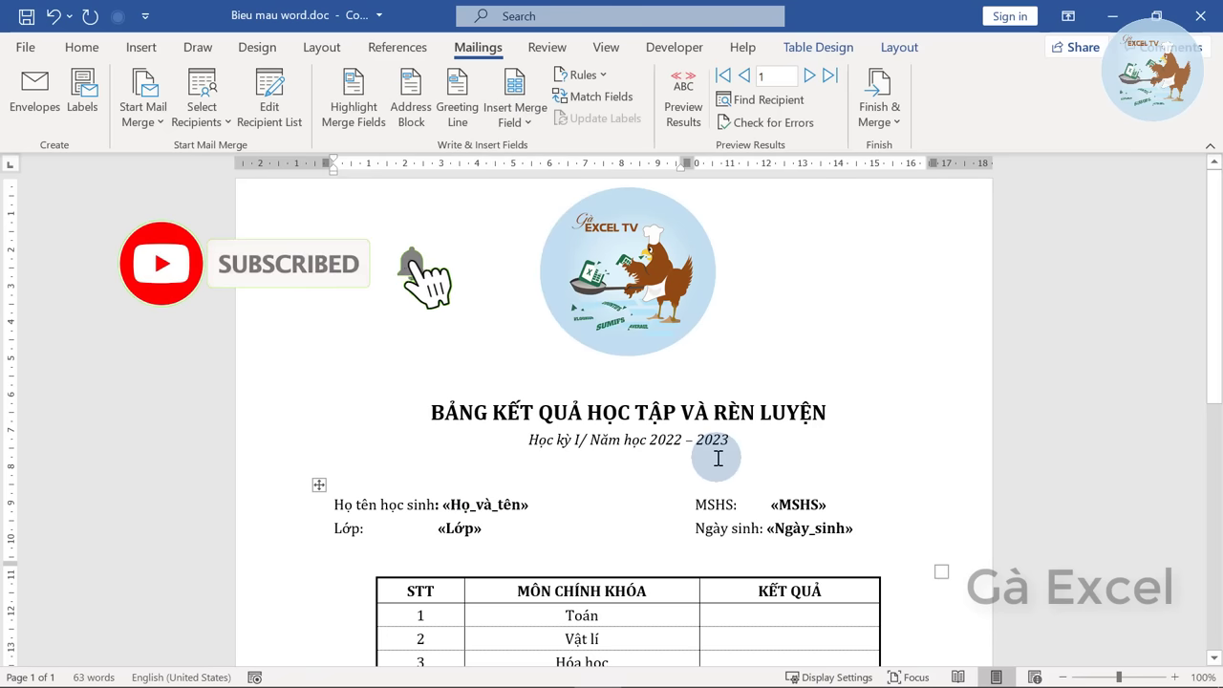
scroll(722, 461, "down", 3)
scroll(722, 461, "down", 1)
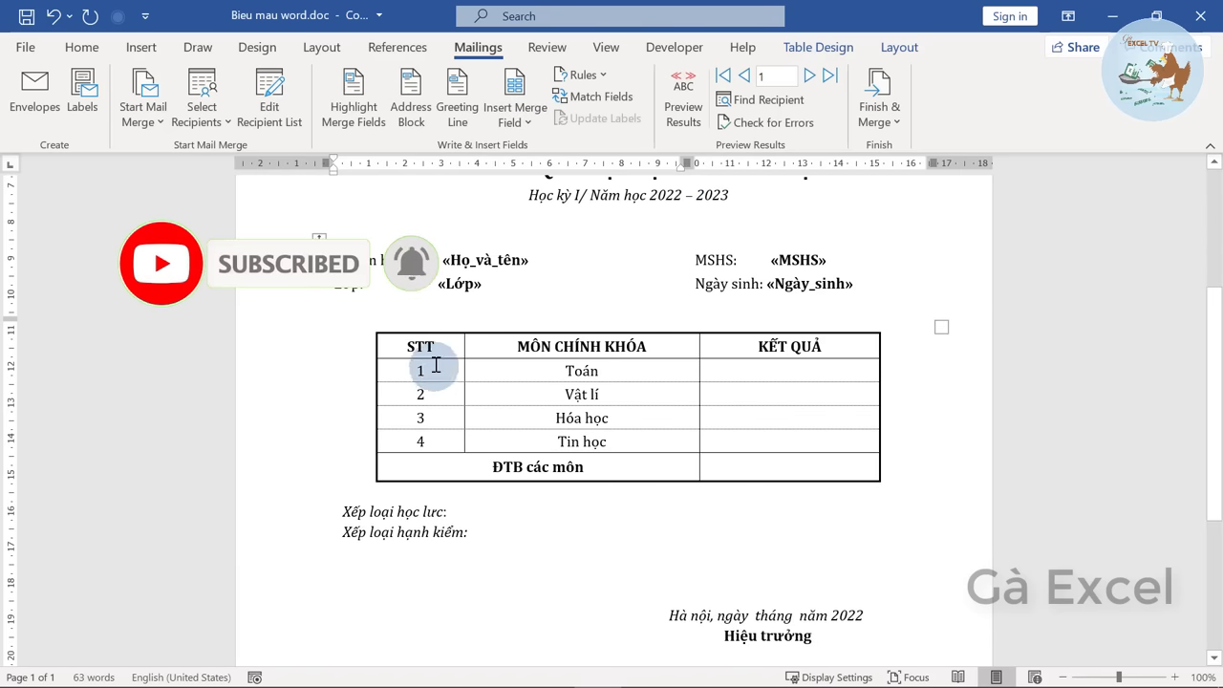
Insert the Toán and Vật_lý merge fields into their KẾT QUẢ cells
left_click(776, 371)
left_click(517, 115)
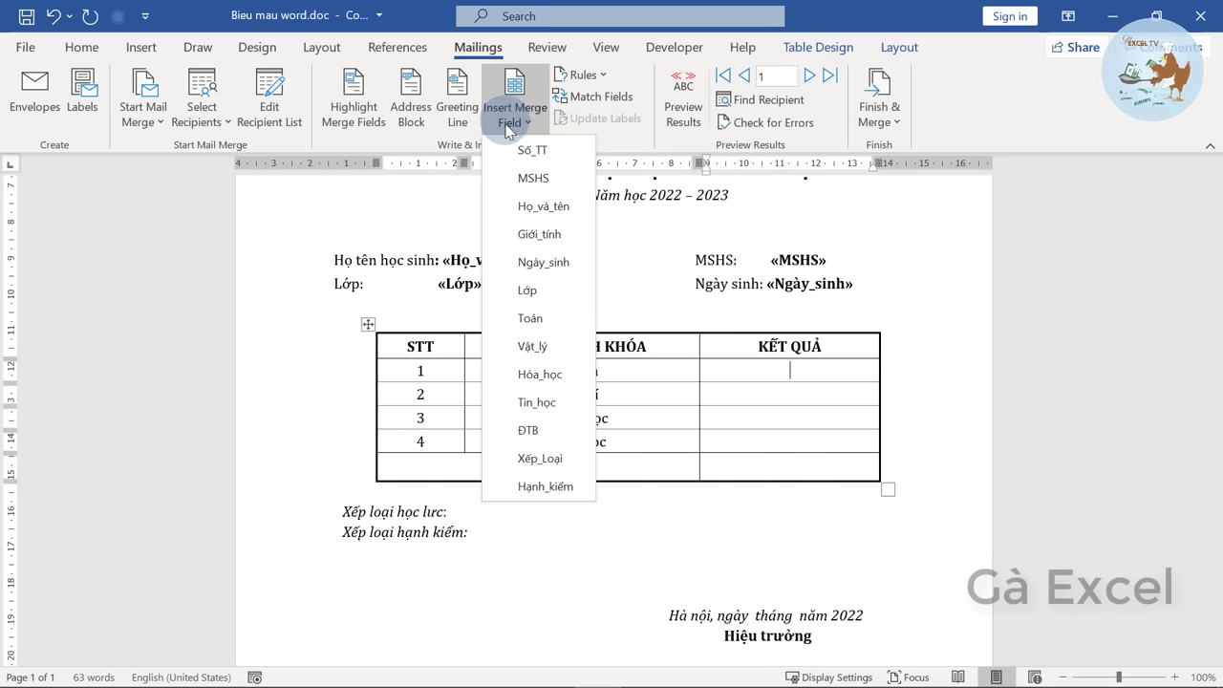
left_click(543, 317)
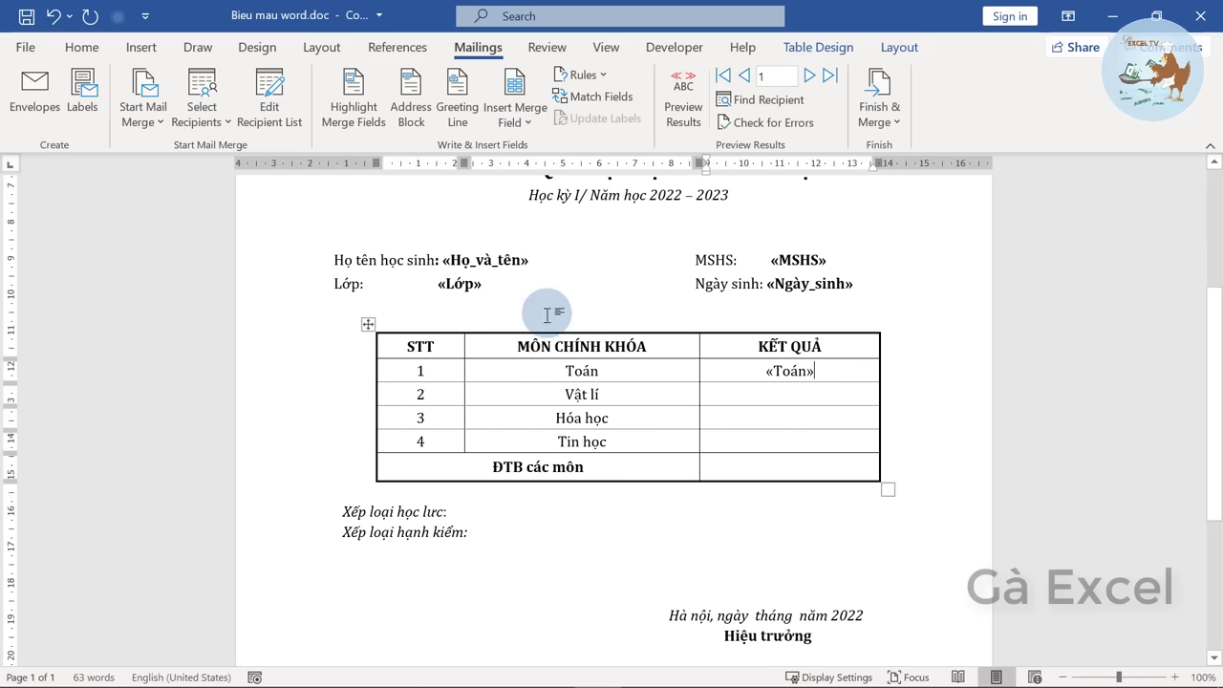
left_click(817, 391)
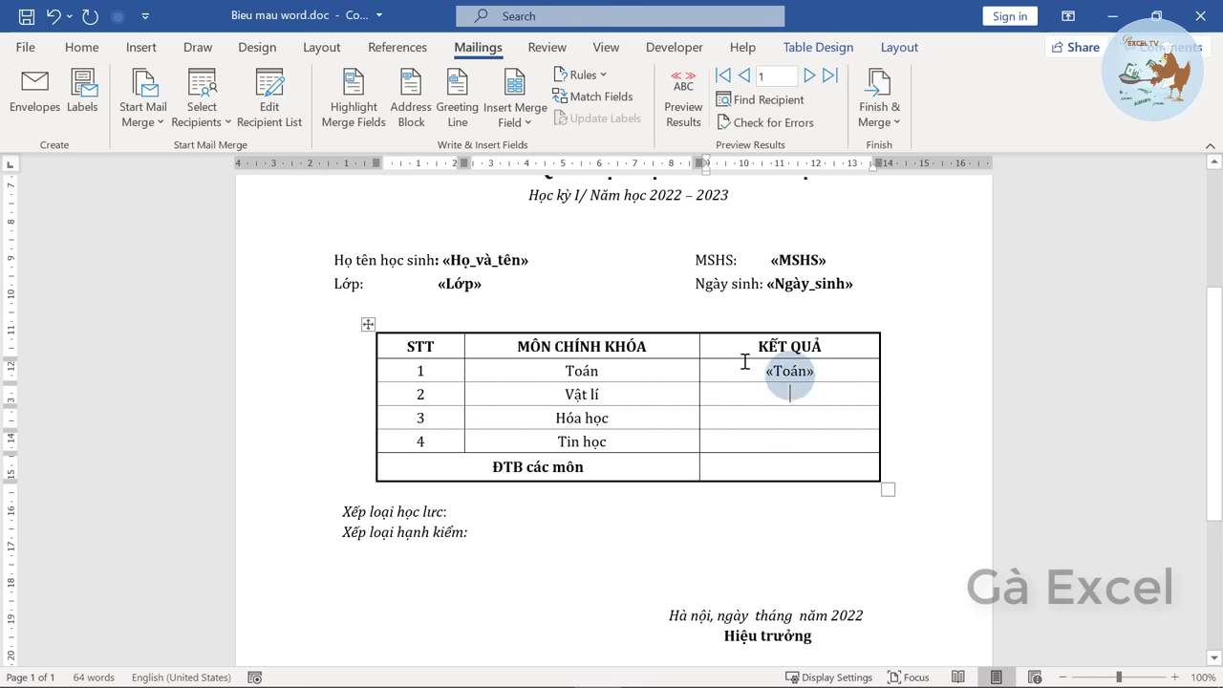
left_click(517, 122)
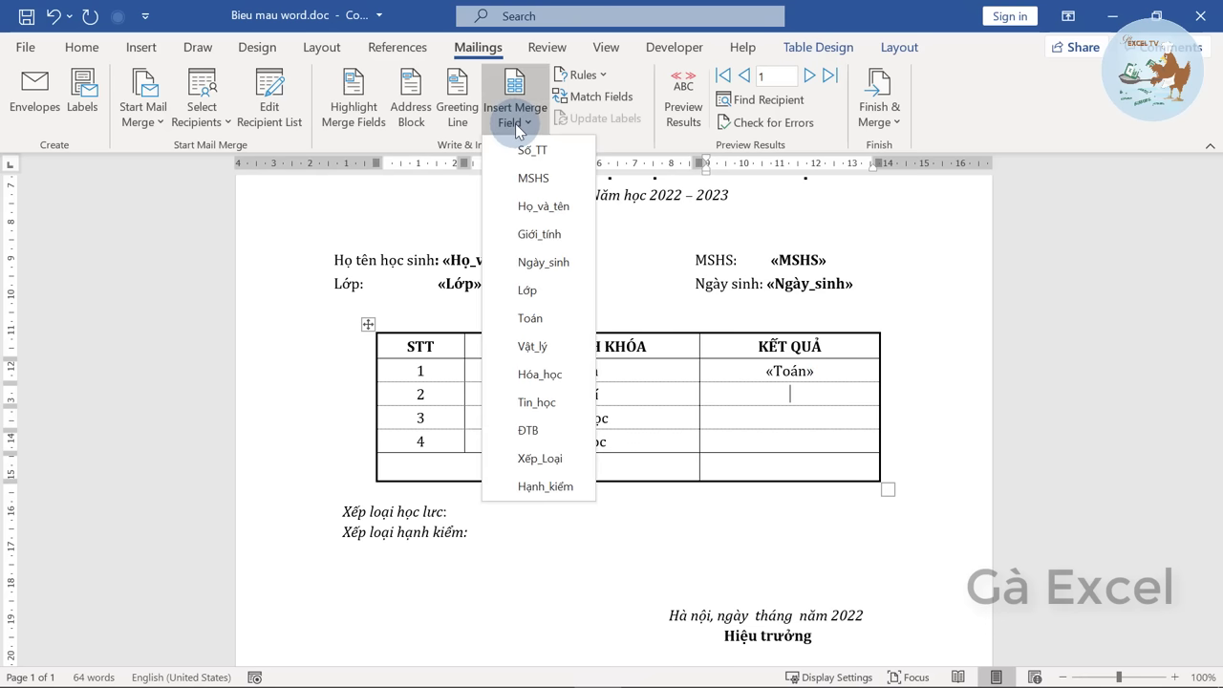
left_click(544, 346)
Insert the Hóa_học, Tin_học and ĐTB merge fields into the remaining result cells
left_click(838, 418)
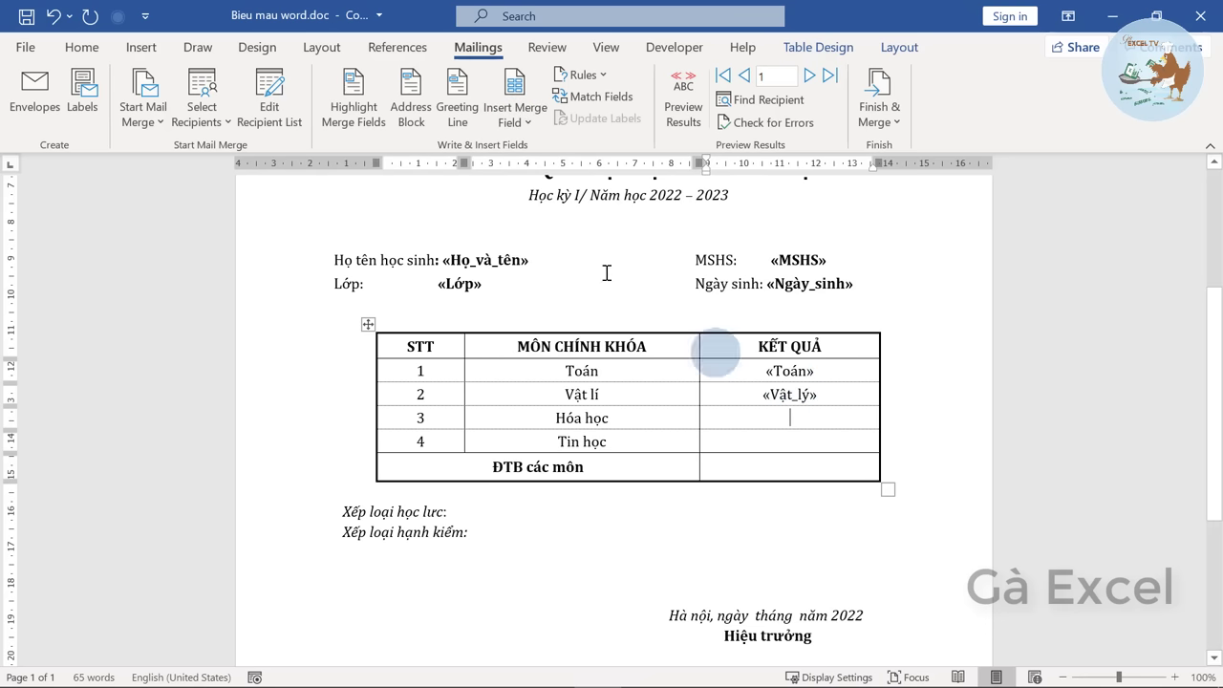
left_click(515, 113)
left_click(540, 375)
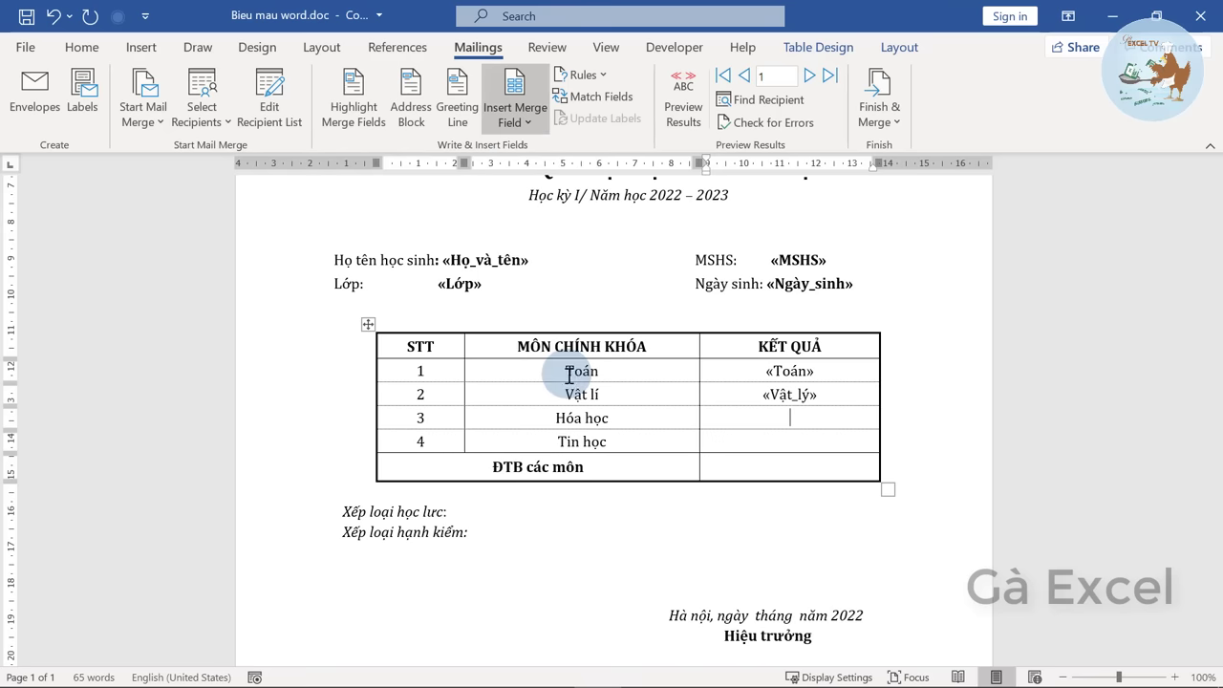
left_click(821, 439)
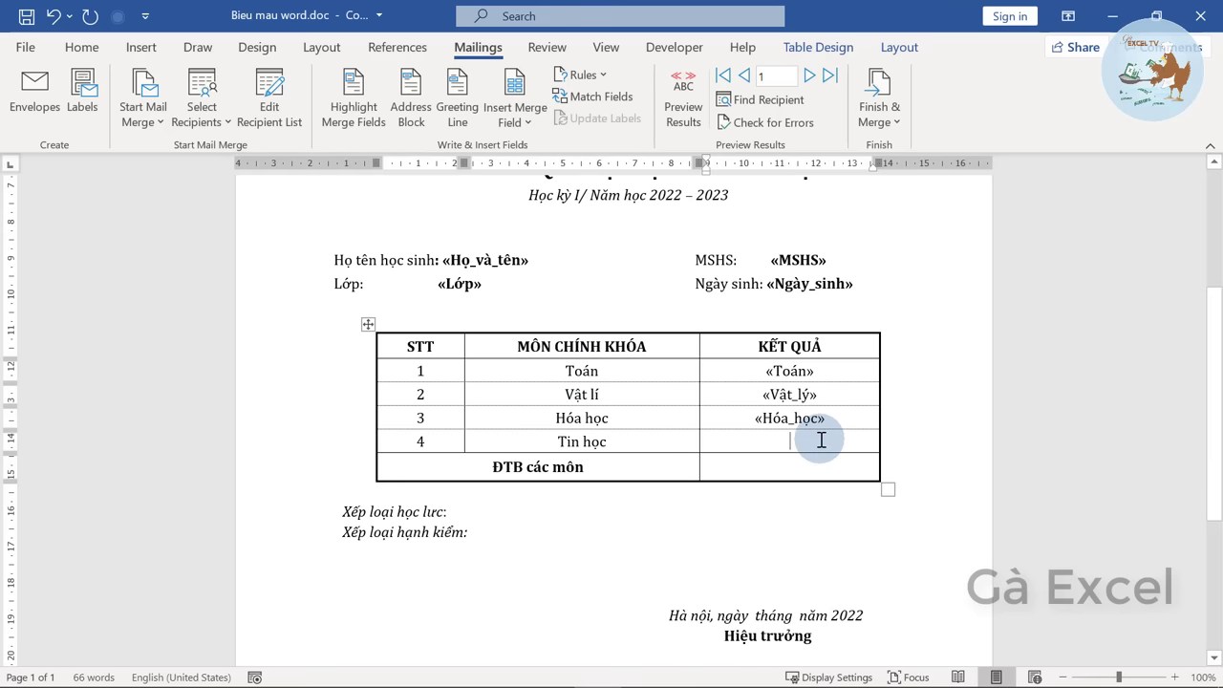
left_click(519, 115)
left_click(537, 402)
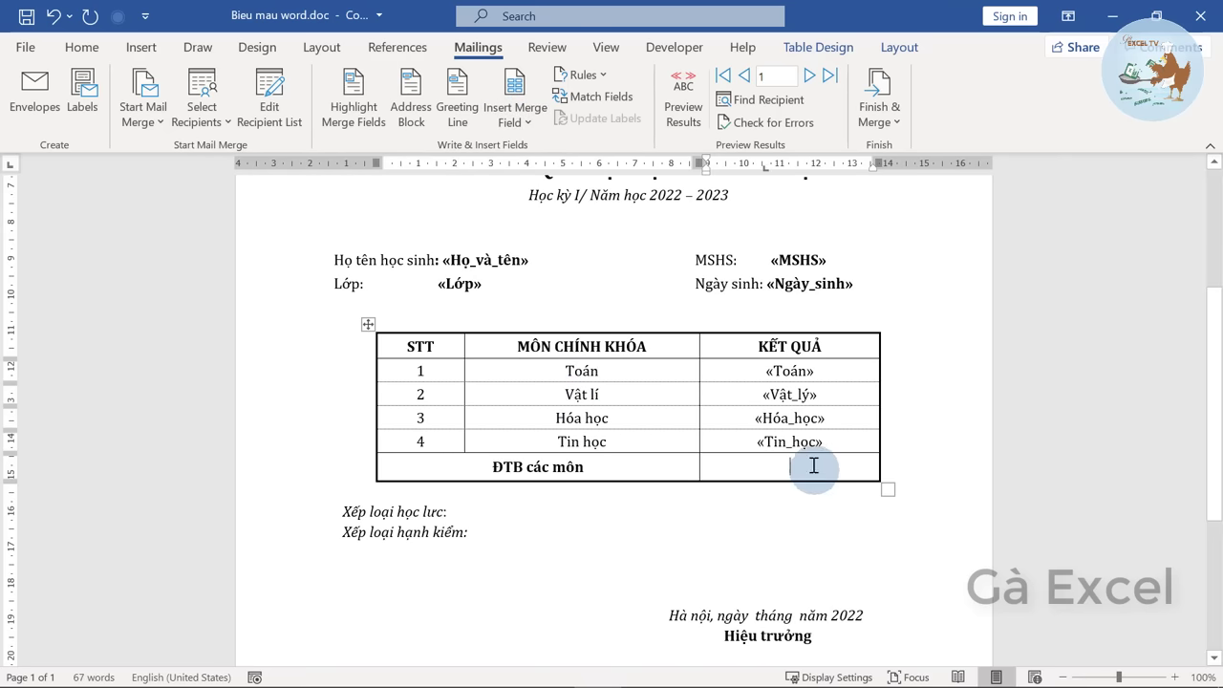
left_click(519, 115)
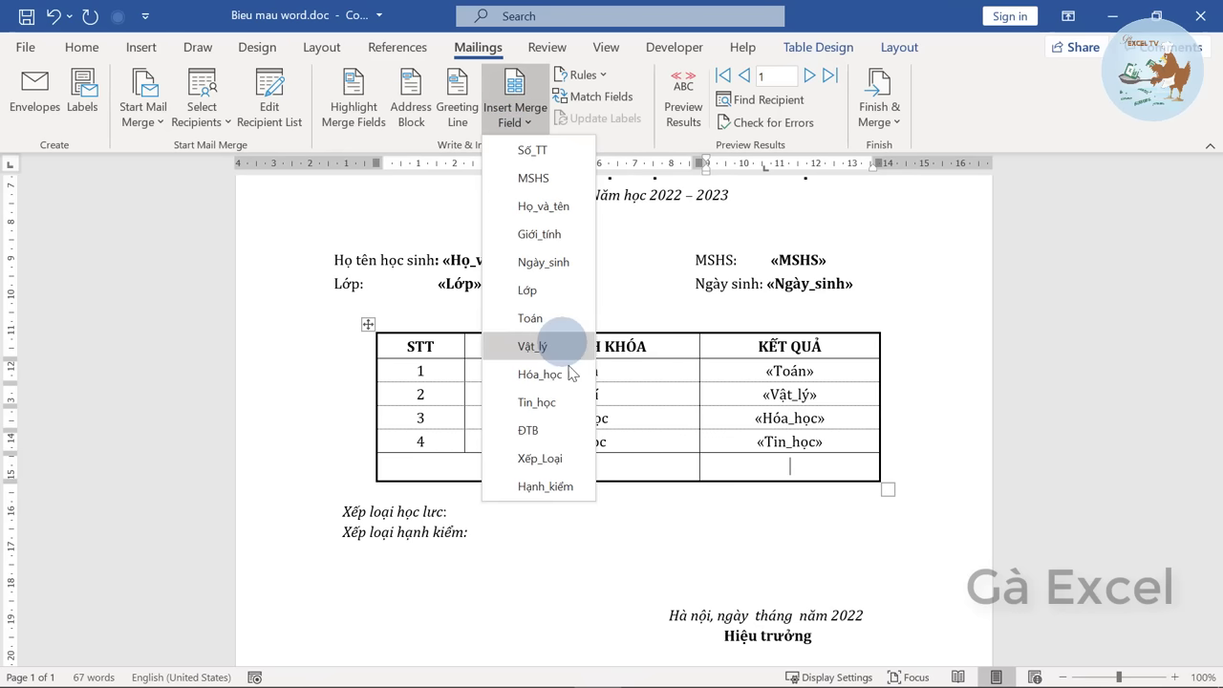
left_click(568, 436)
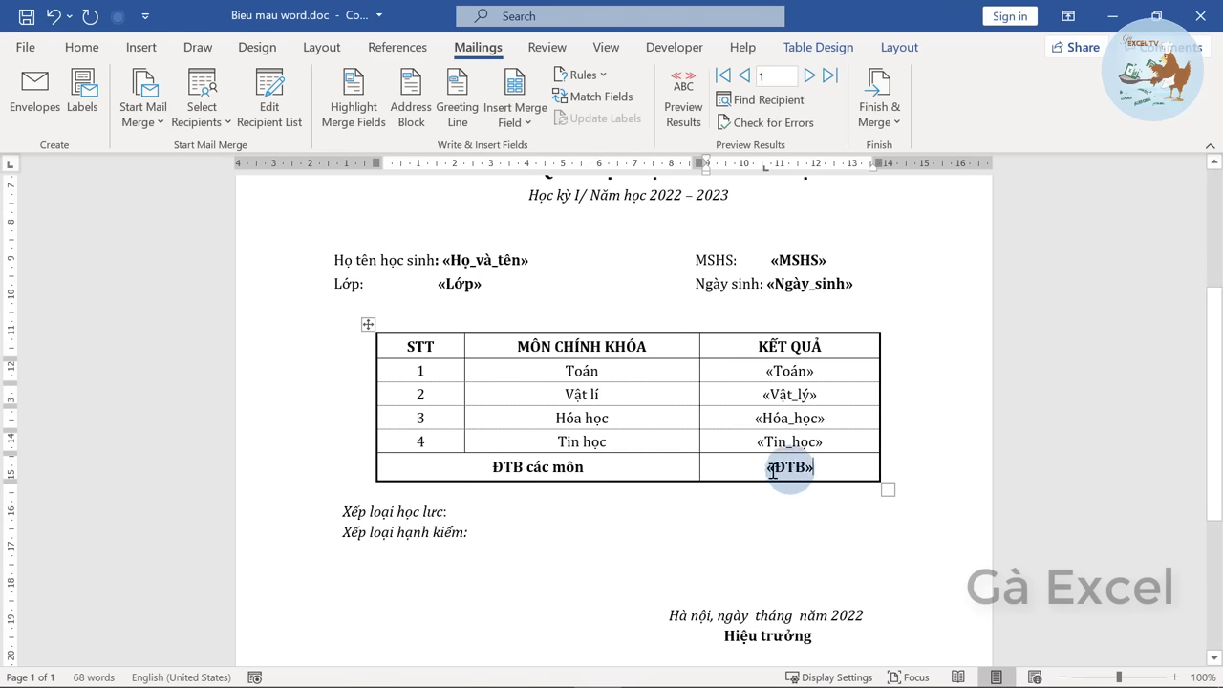
Undo the ĐTB field and insert a bold Xếp_Loại field after the academic rating label
left_click(481, 510)
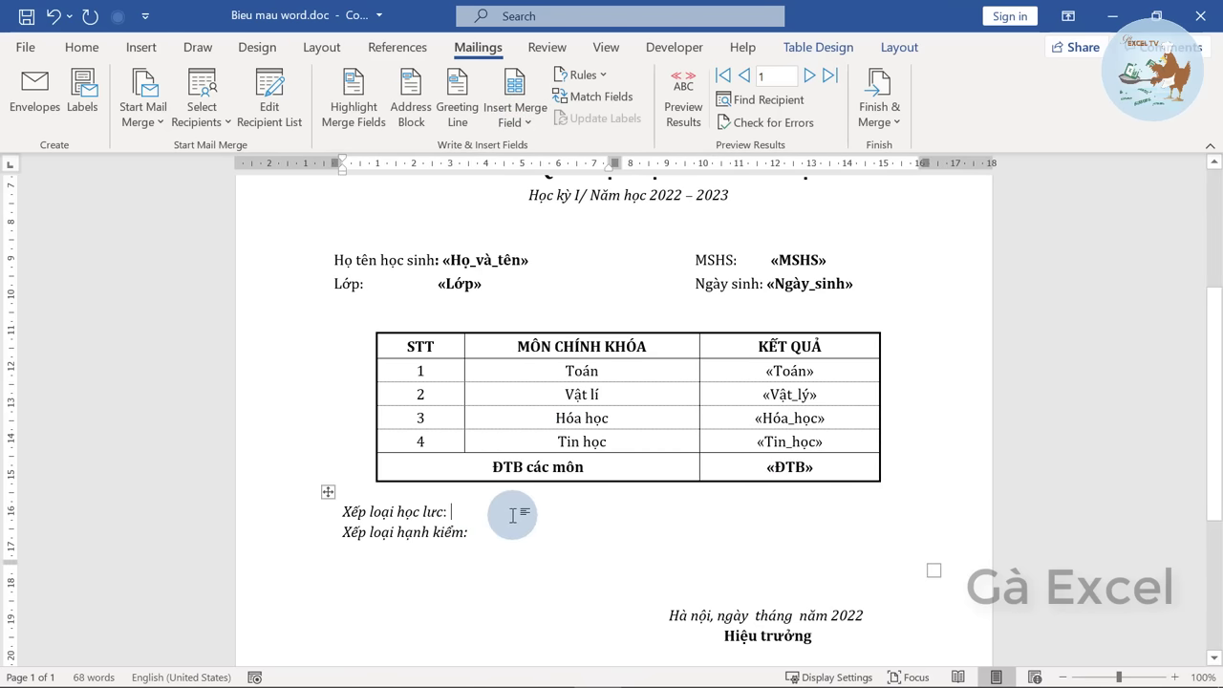
key("ctrl+z")
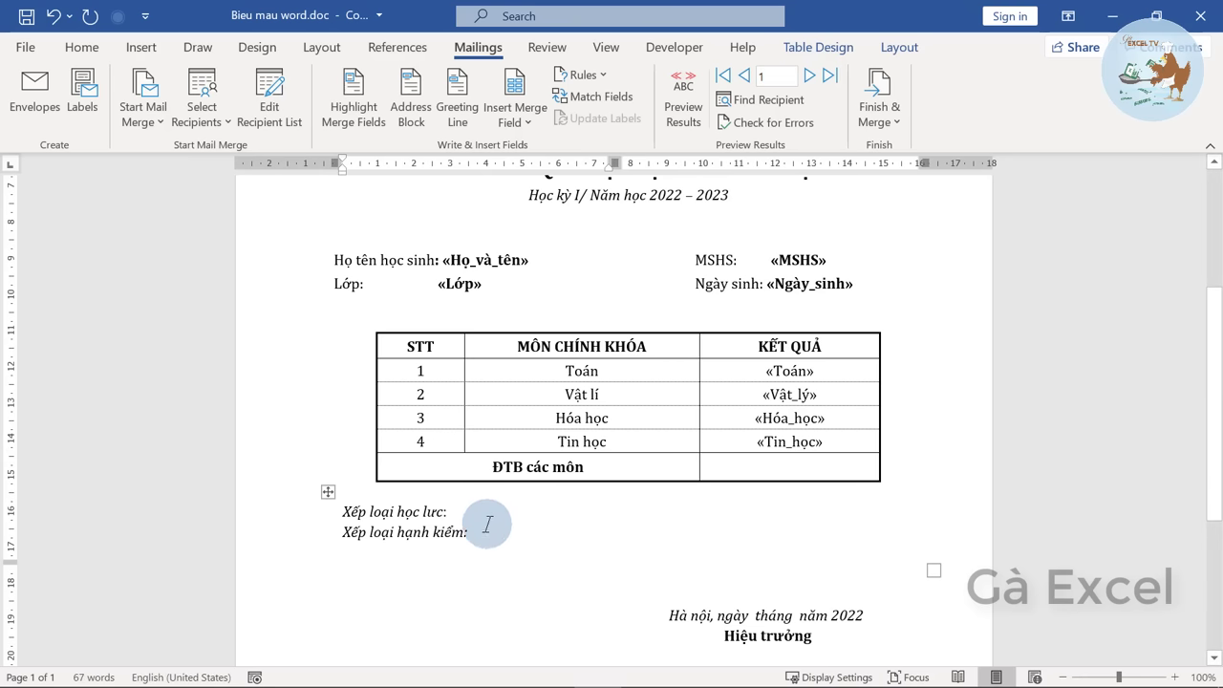
left_click(508, 129)
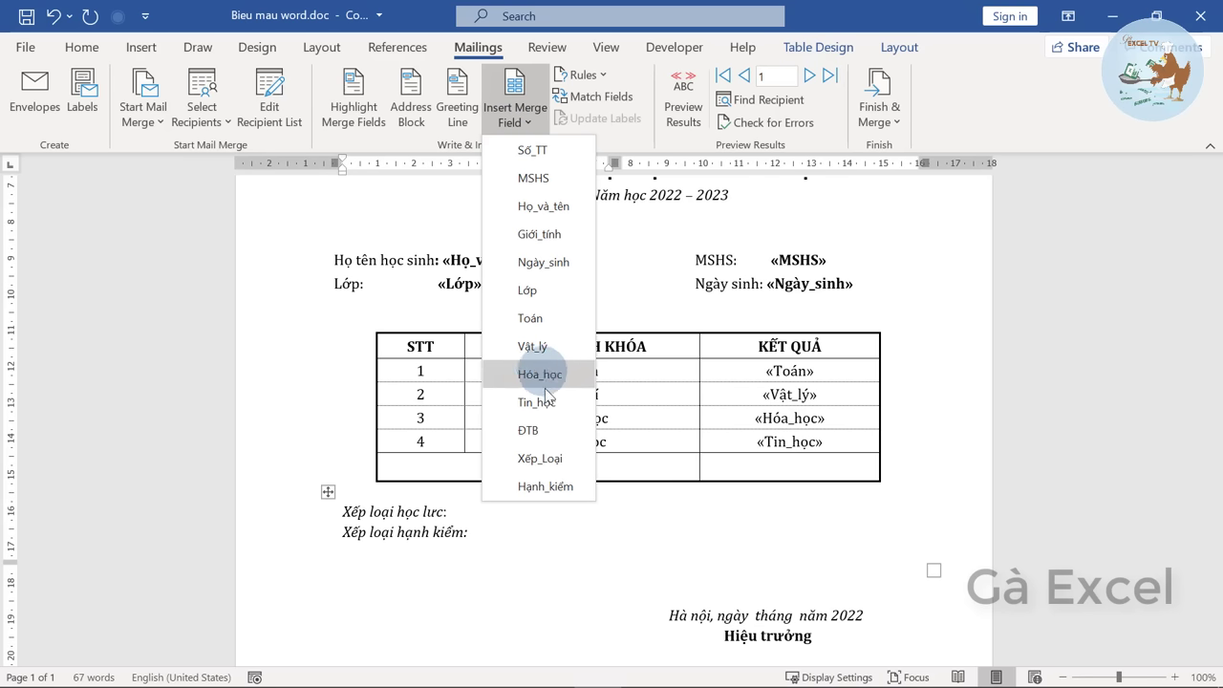
left_click(566, 457)
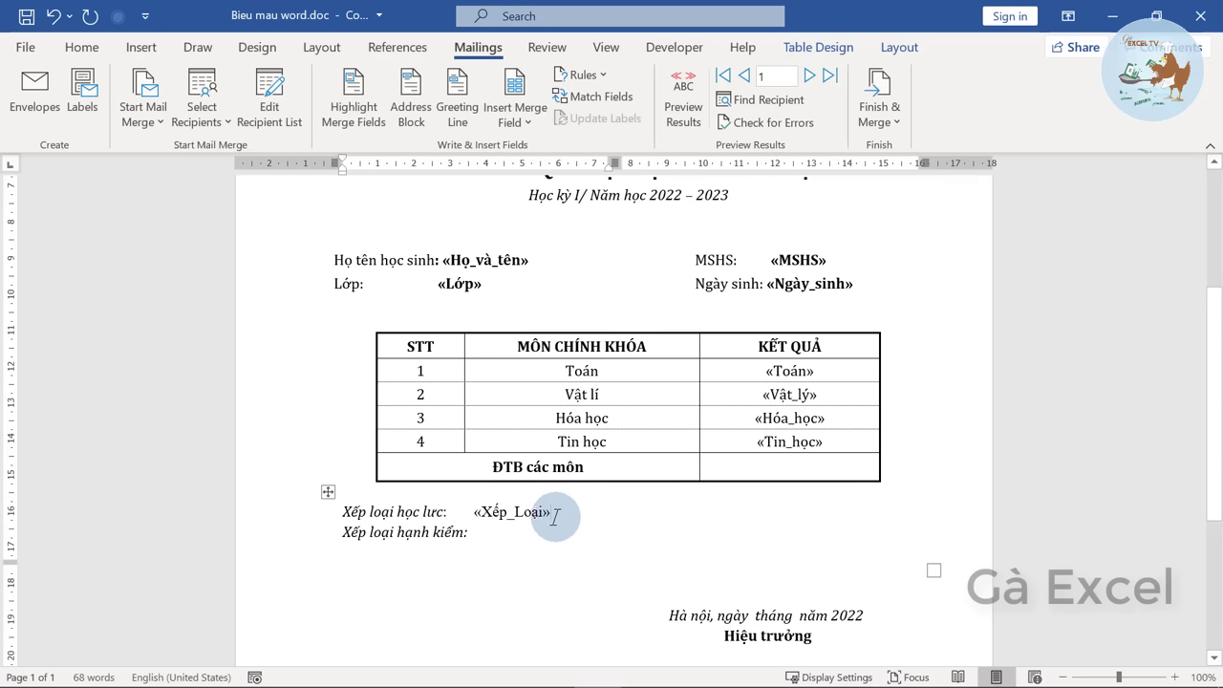
mouse_move(551, 512)
left_mouse_down()
mouse_move(478, 511)
mouse_move(552, 511)
left_mouse_up()
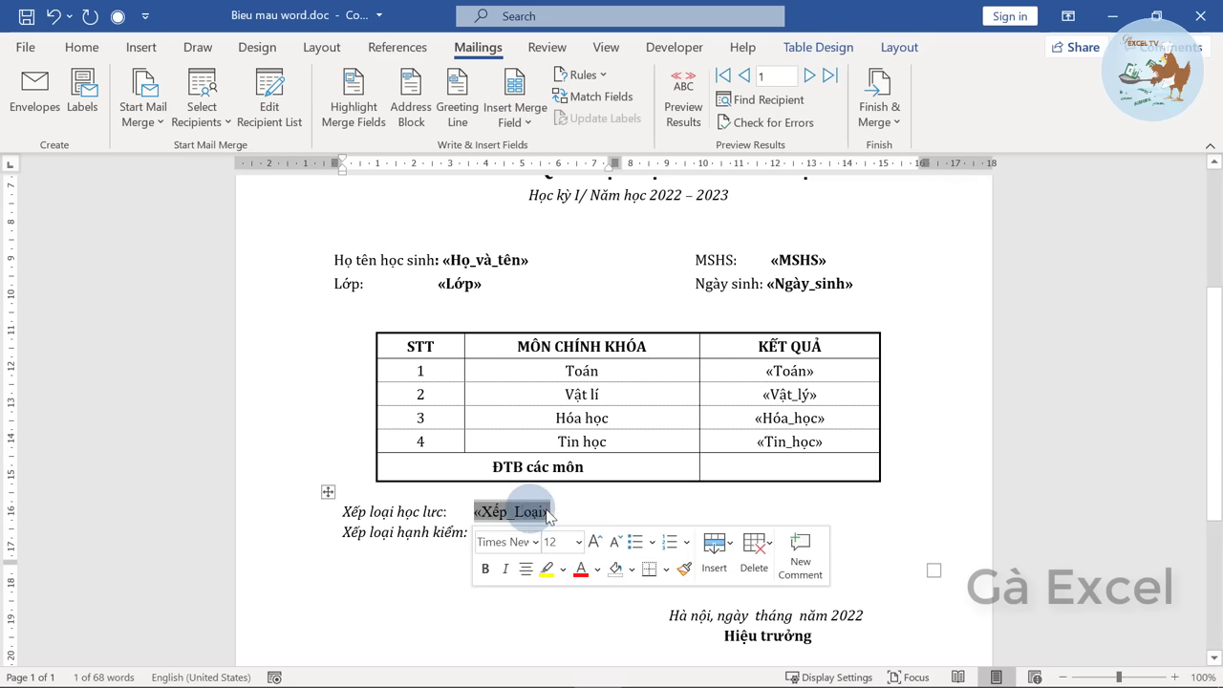
Insert the Hạnh_kiểm merge field after the conduct rating label
left_click(537, 536)
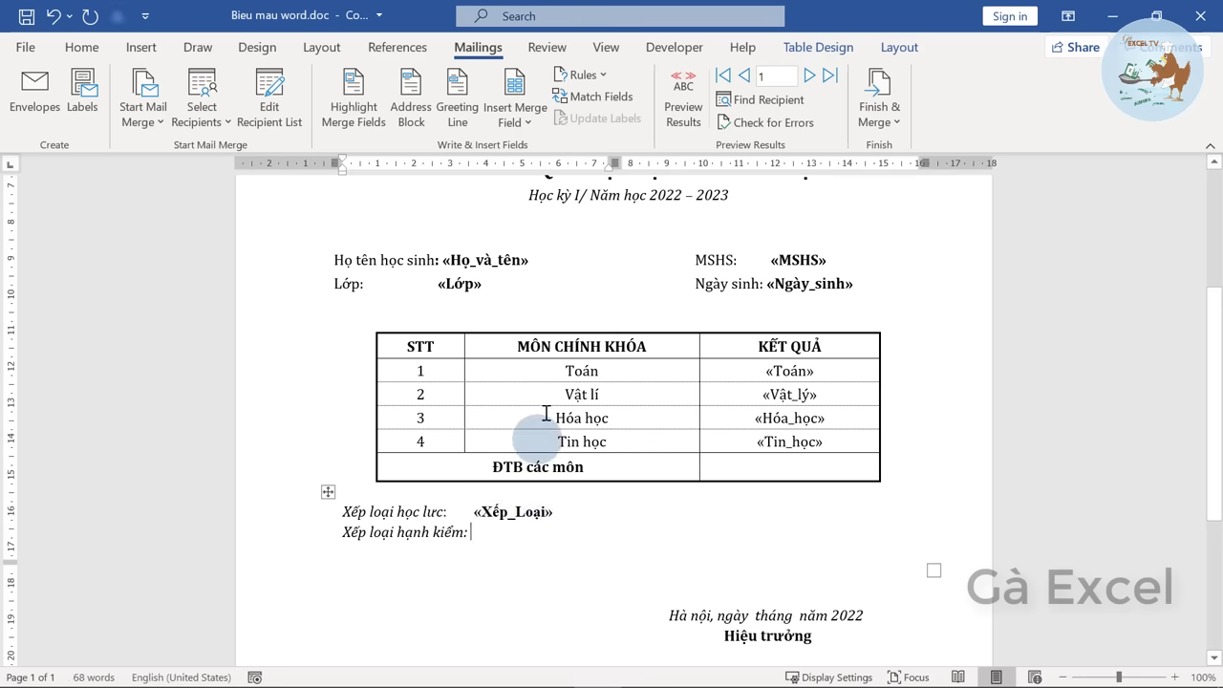
left_click(517, 124)
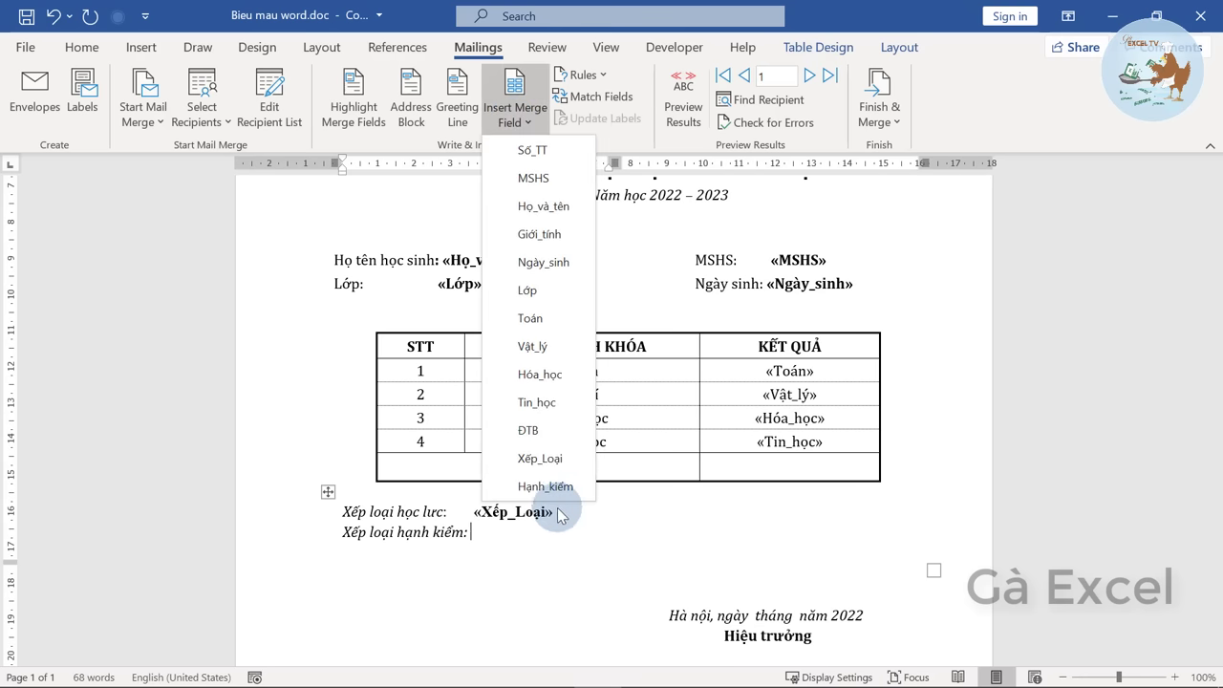
left_click(506, 483)
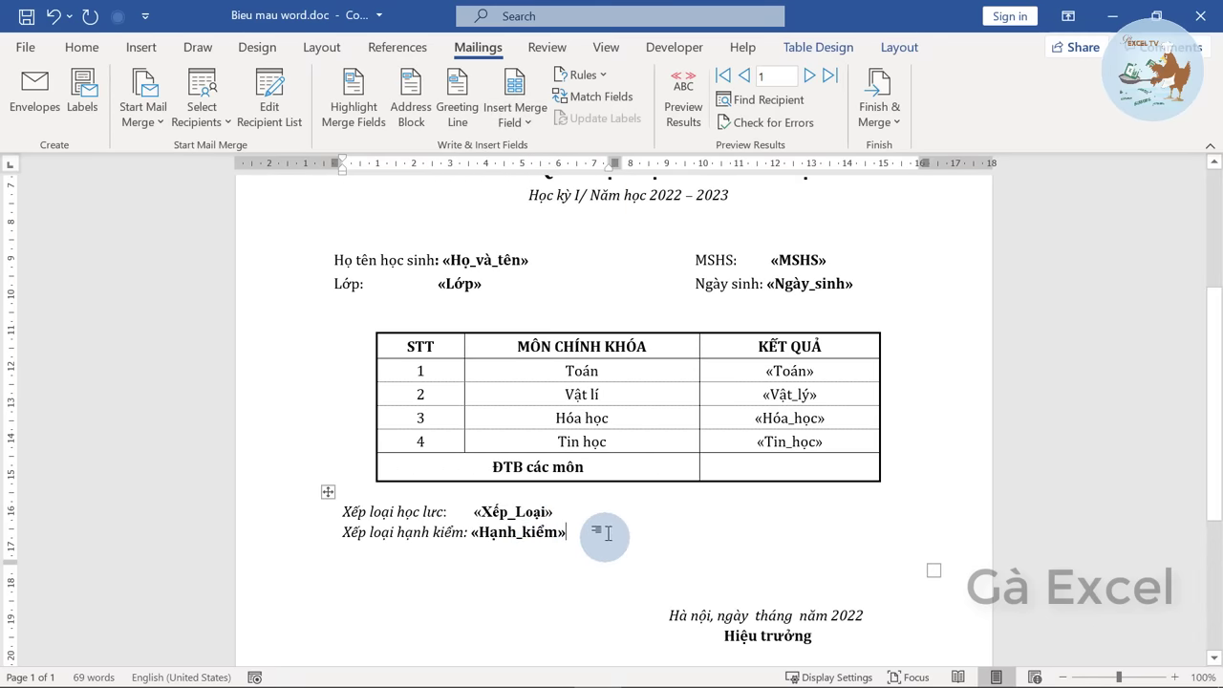
scroll(608, 533, "down", 2)
scroll(637, 519, "down", 2)
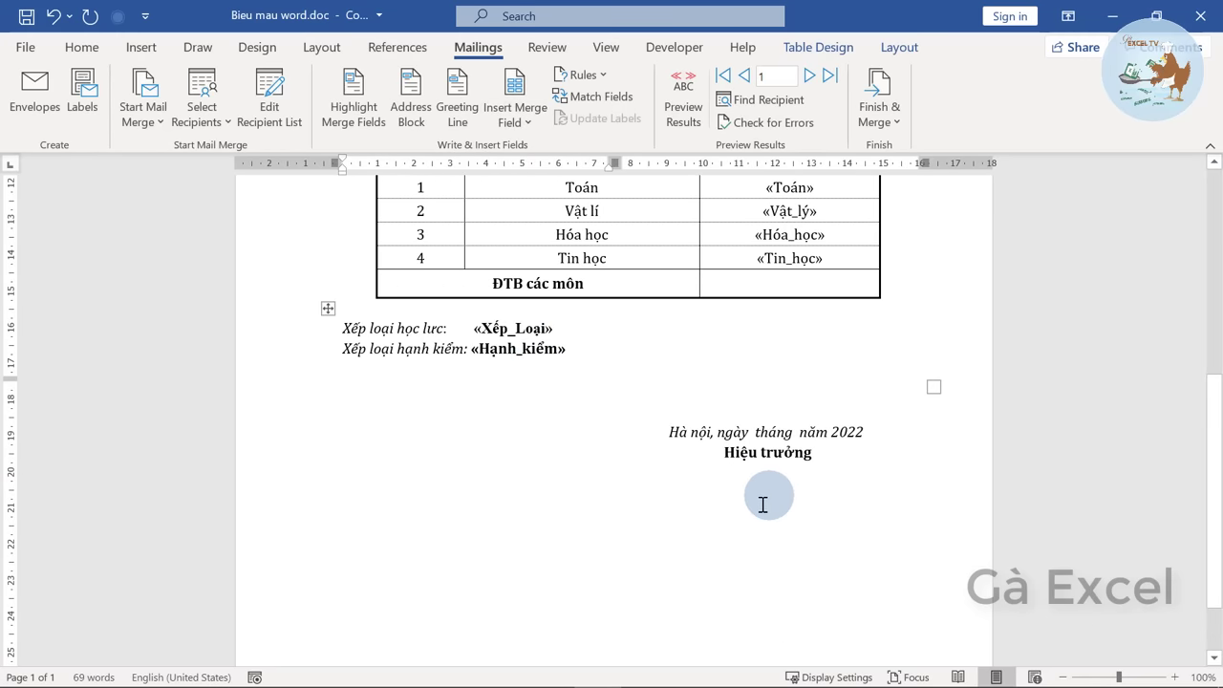
scroll(763, 505, "up", 2)
scroll(765, 502, "up", 3)
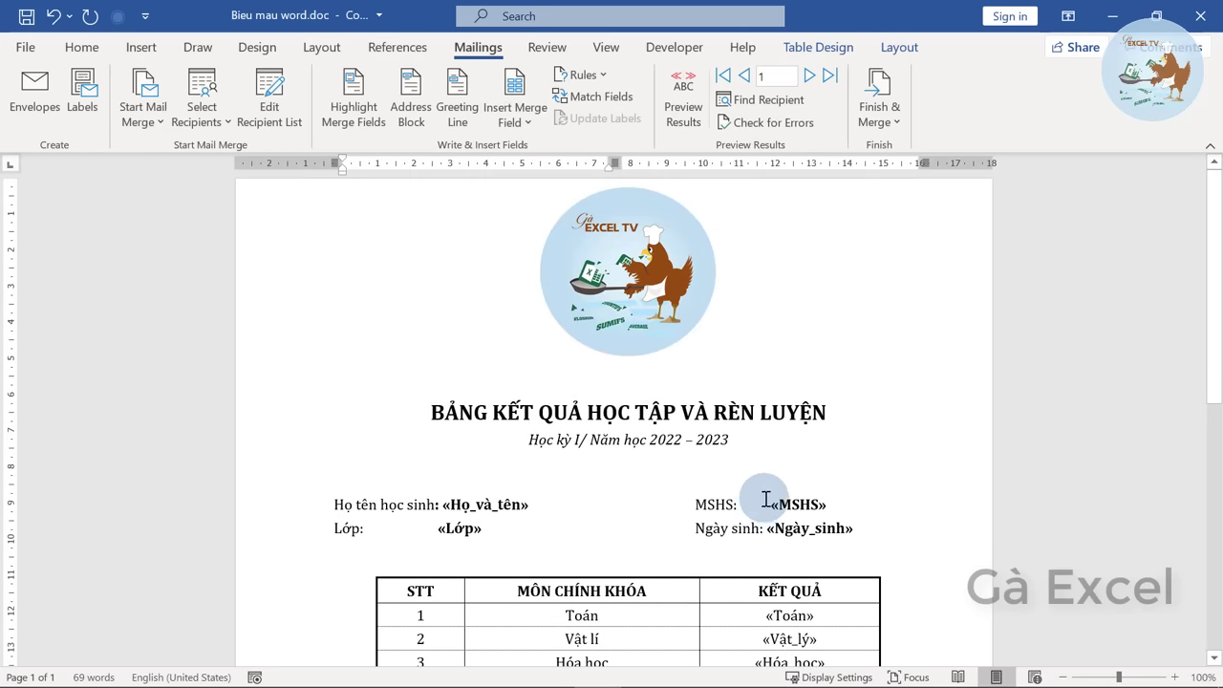
Turn on Preview Results and inspect the first student's merged scores and average cell
scroll(765, 500, "down", 2)
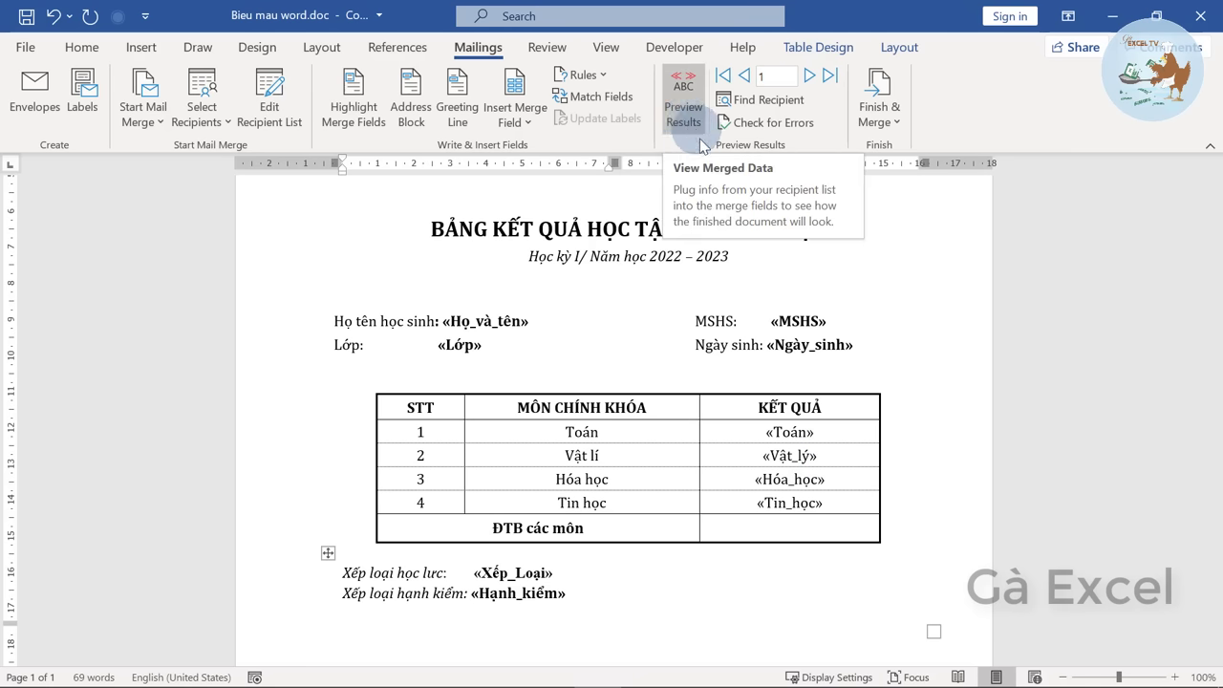
left_click(688, 113)
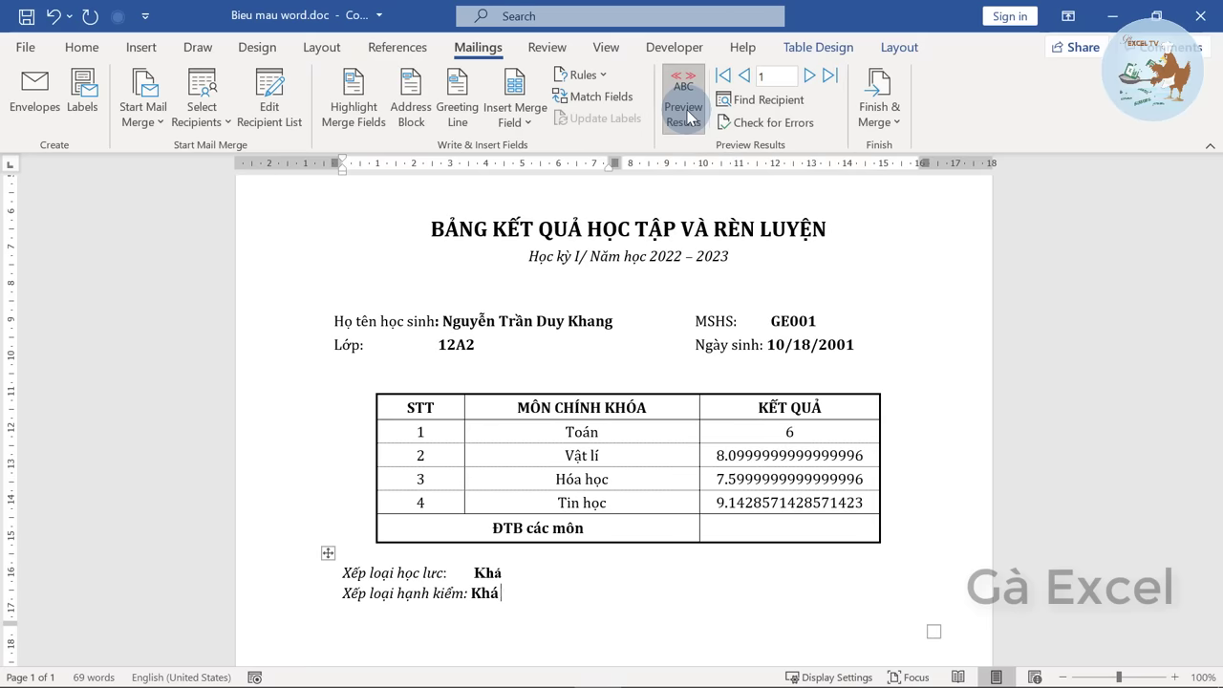
left_click(750, 348)
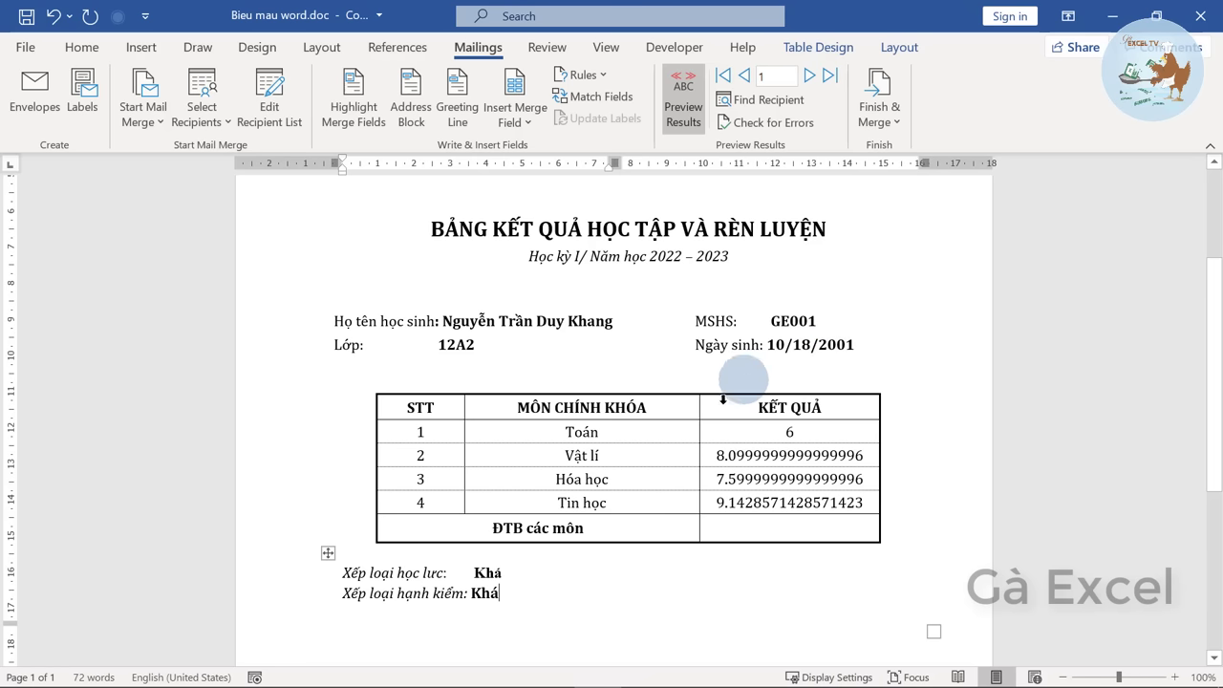
double_click(790, 432)
left_click(768, 457)
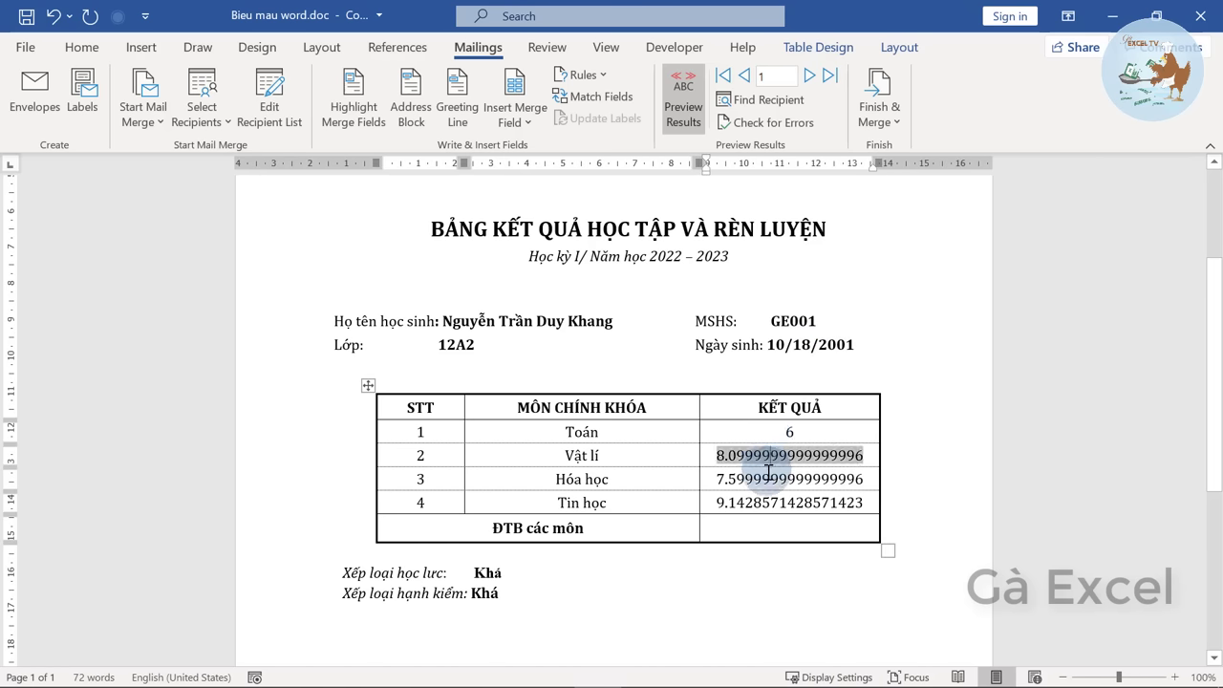
left_click(768, 480)
left_click(768, 501)
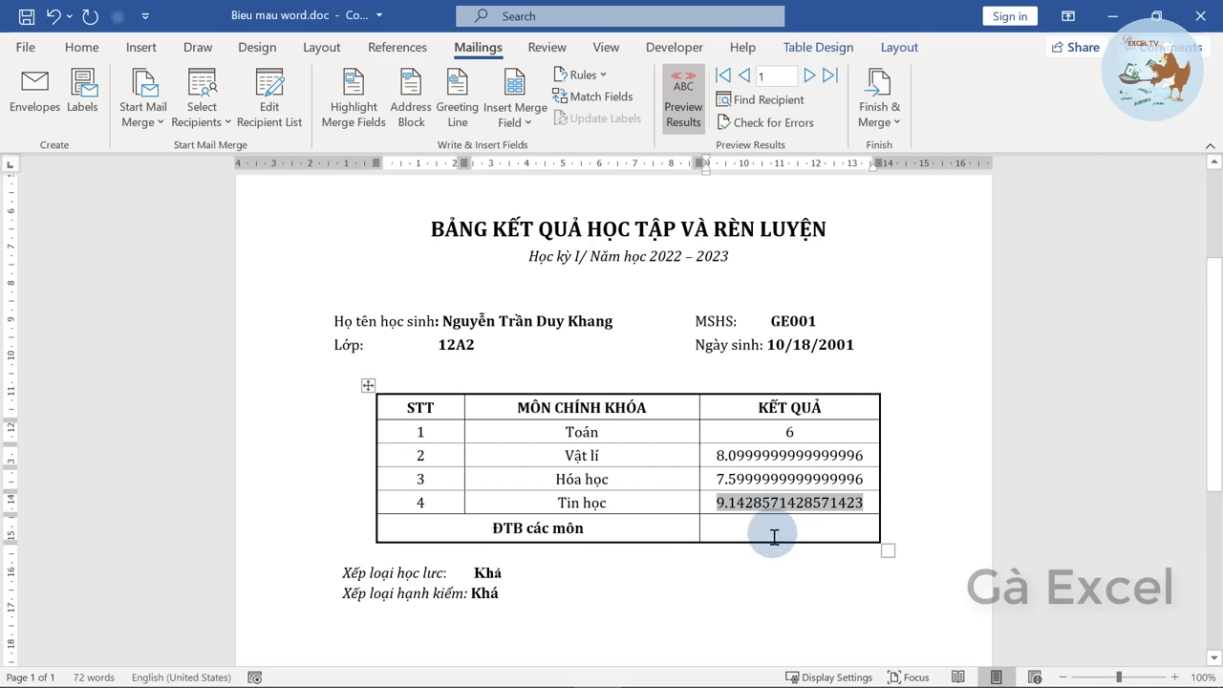
left_click(784, 534)
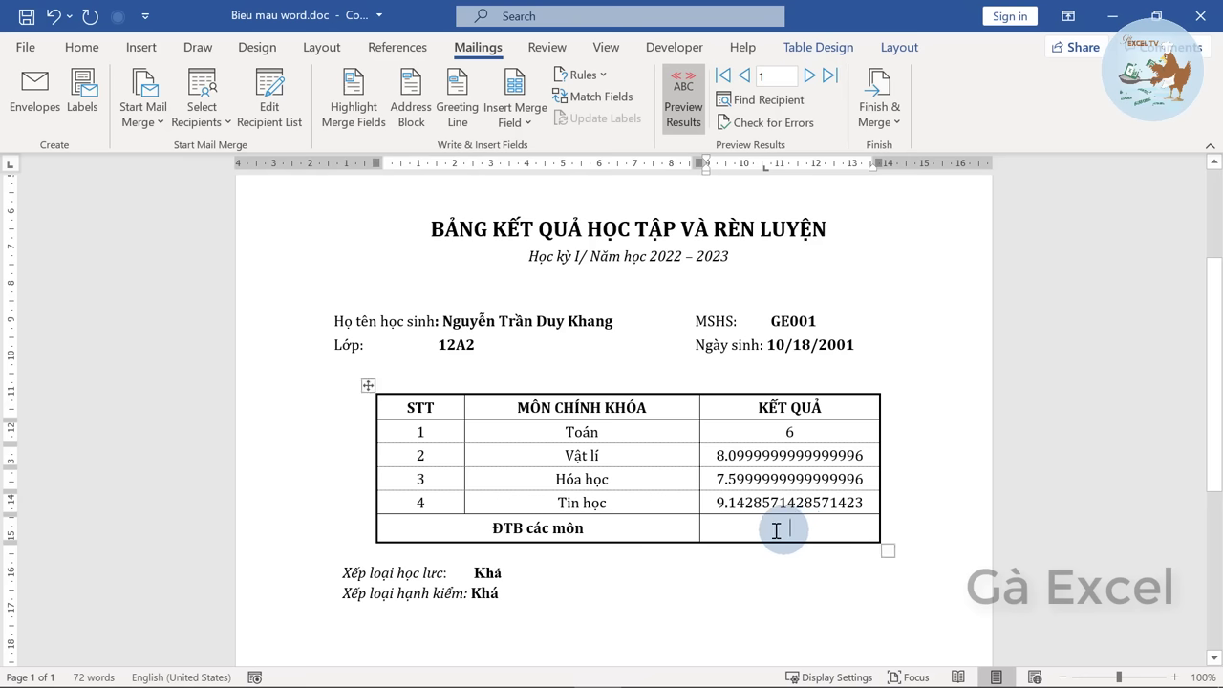
left_click(805, 527)
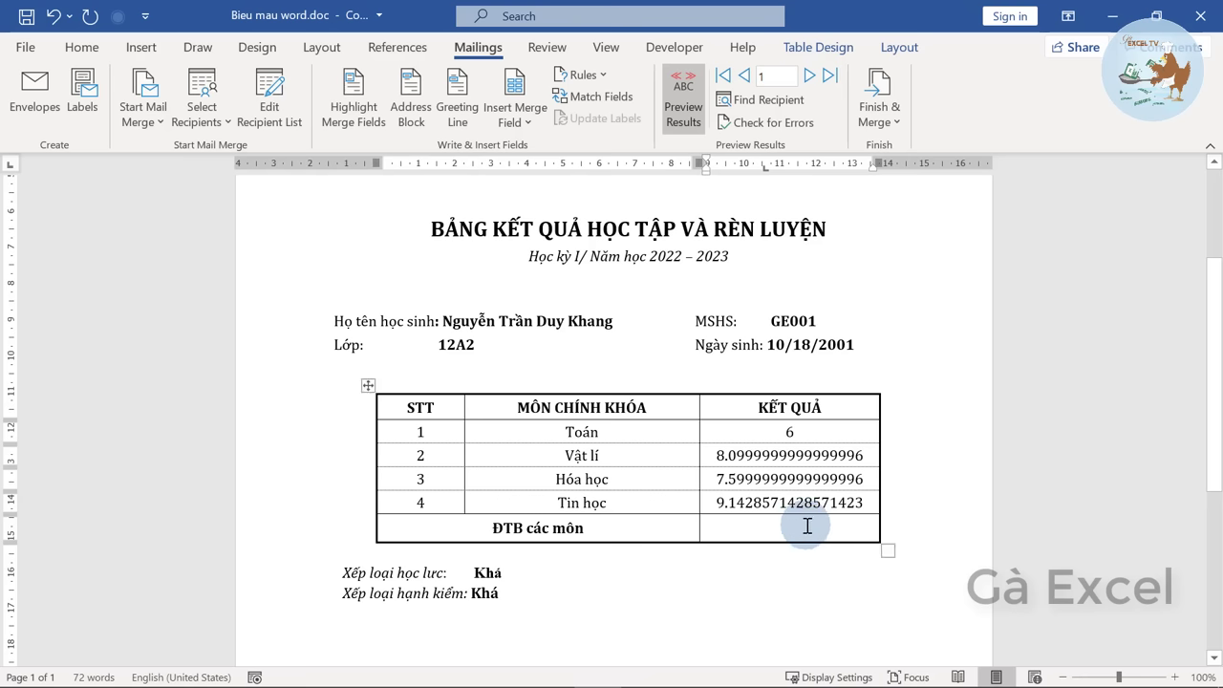
Step through the preview records to the ninth student
left_click(807, 77)
left_click(808, 77)
left_click(809, 77)
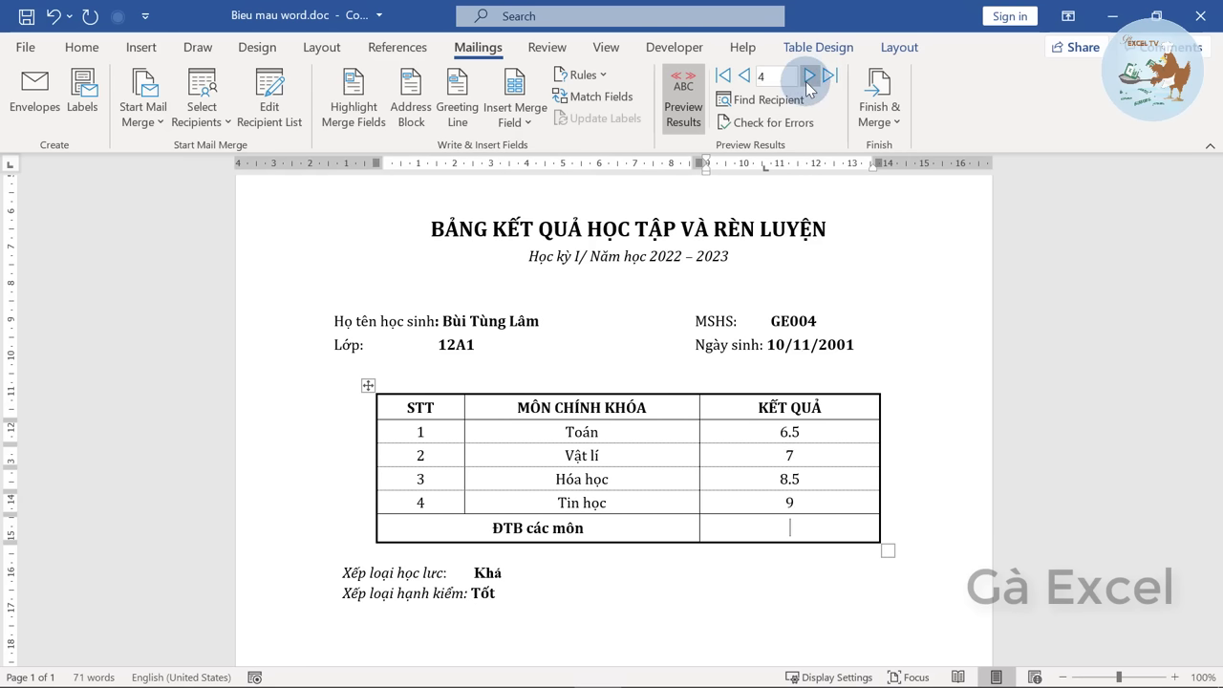
left_click(809, 77)
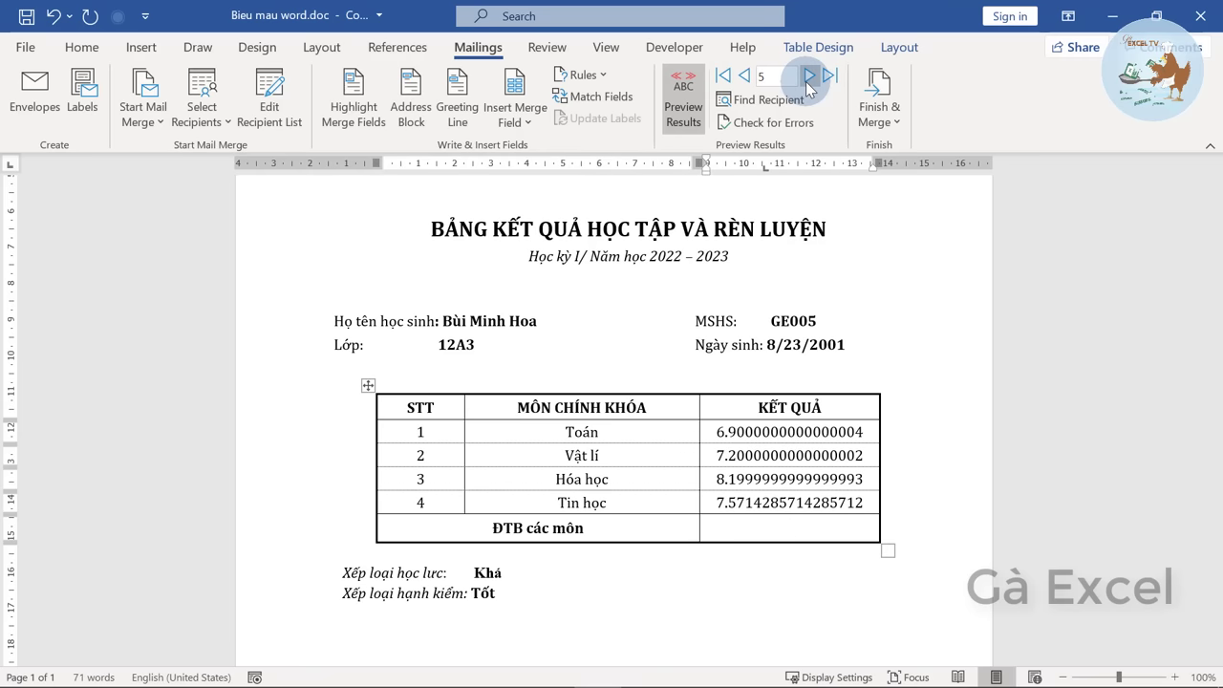
left_click(809, 77)
left_click(809, 77)
left_click(809, 78)
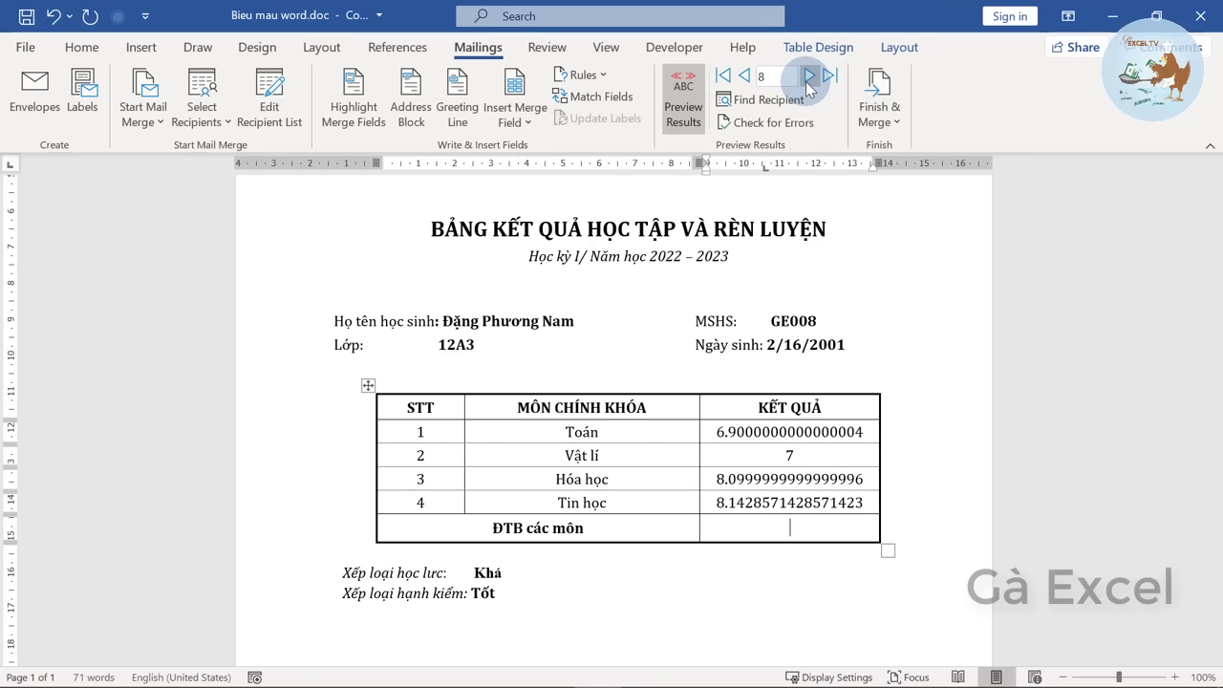
left_click(809, 78)
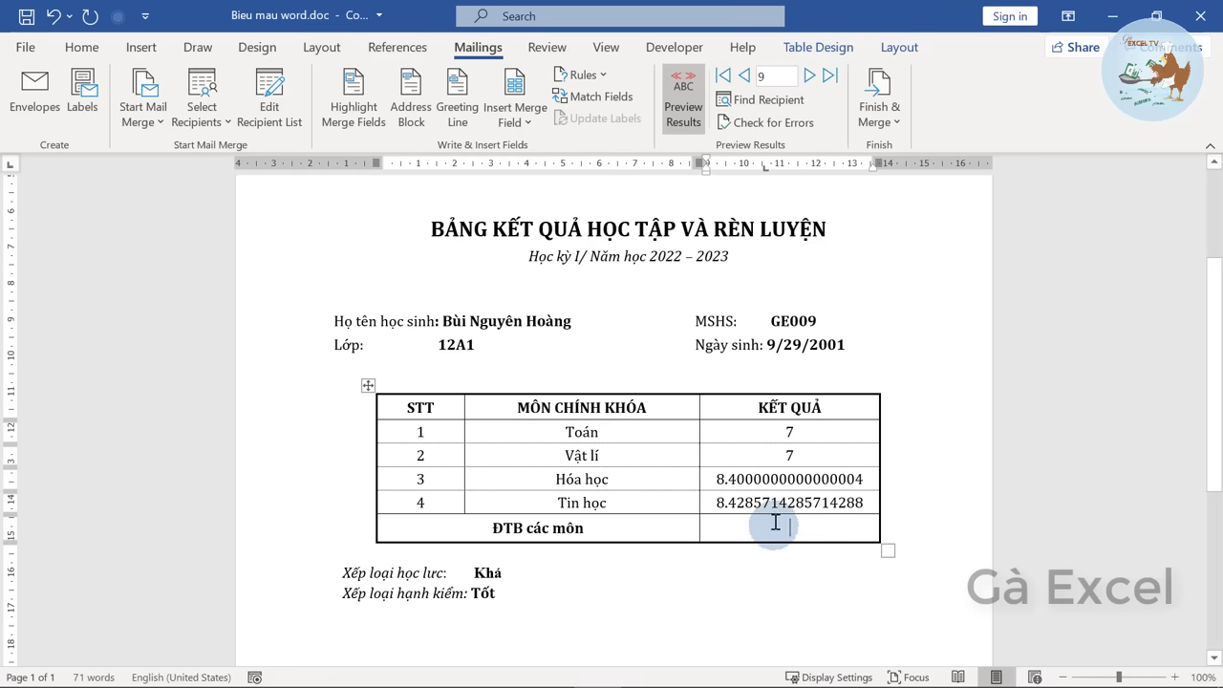
Inspect record 9's birth date and long-decimal scores such as Hóa học 8.4000000000000004
double_click(774, 348)
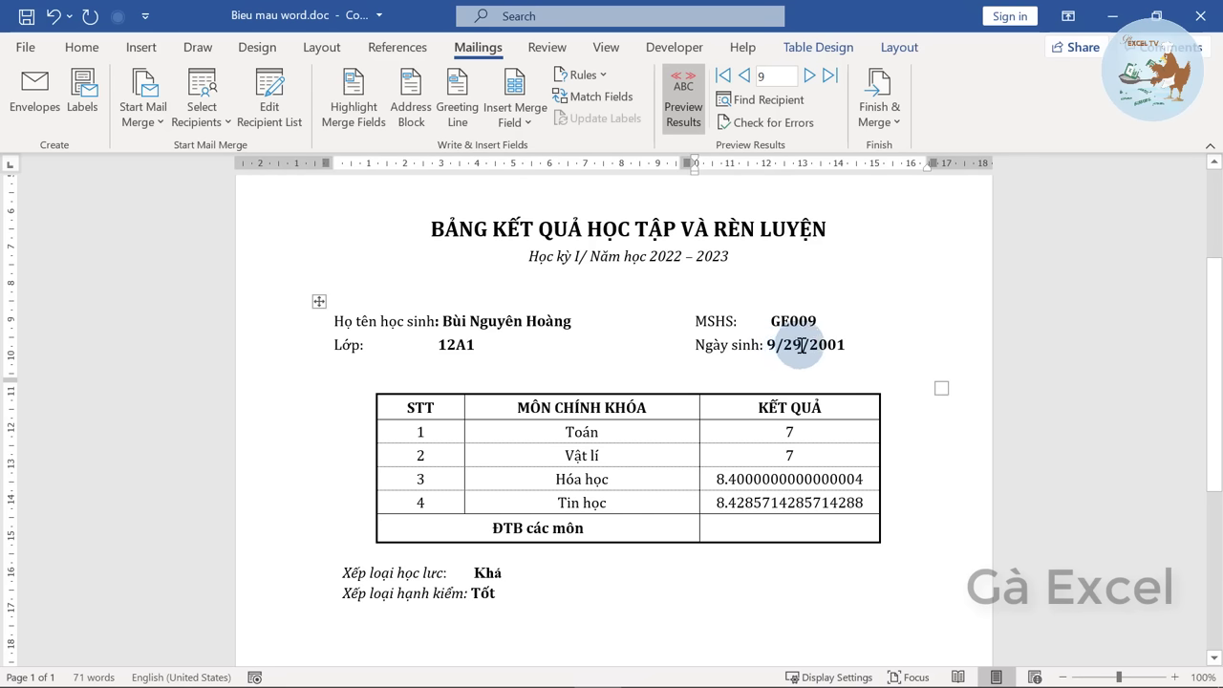
left_click(802, 346)
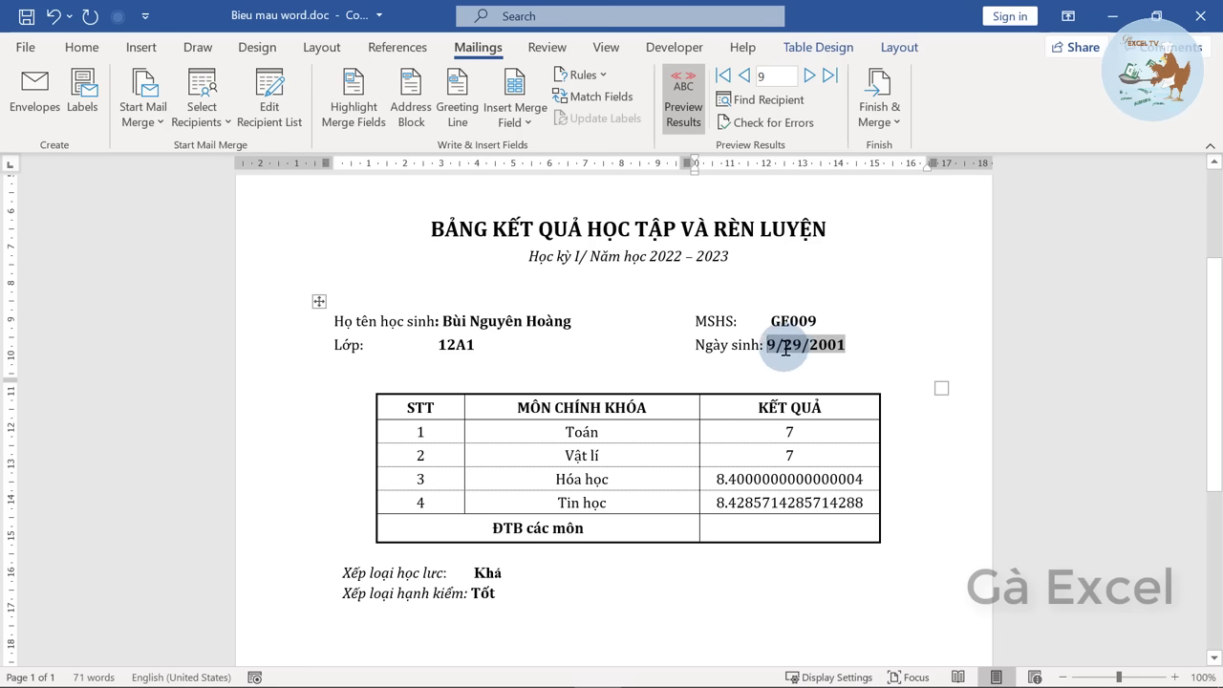
left_click(724, 483)
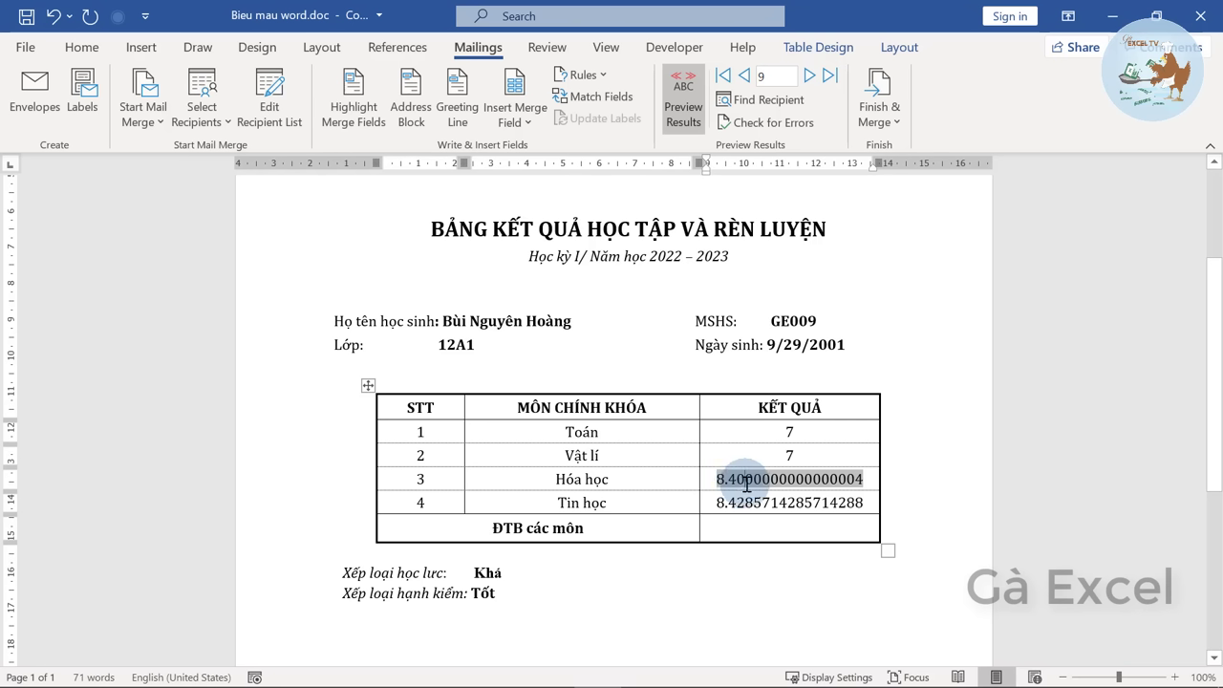
double_click(860, 481)
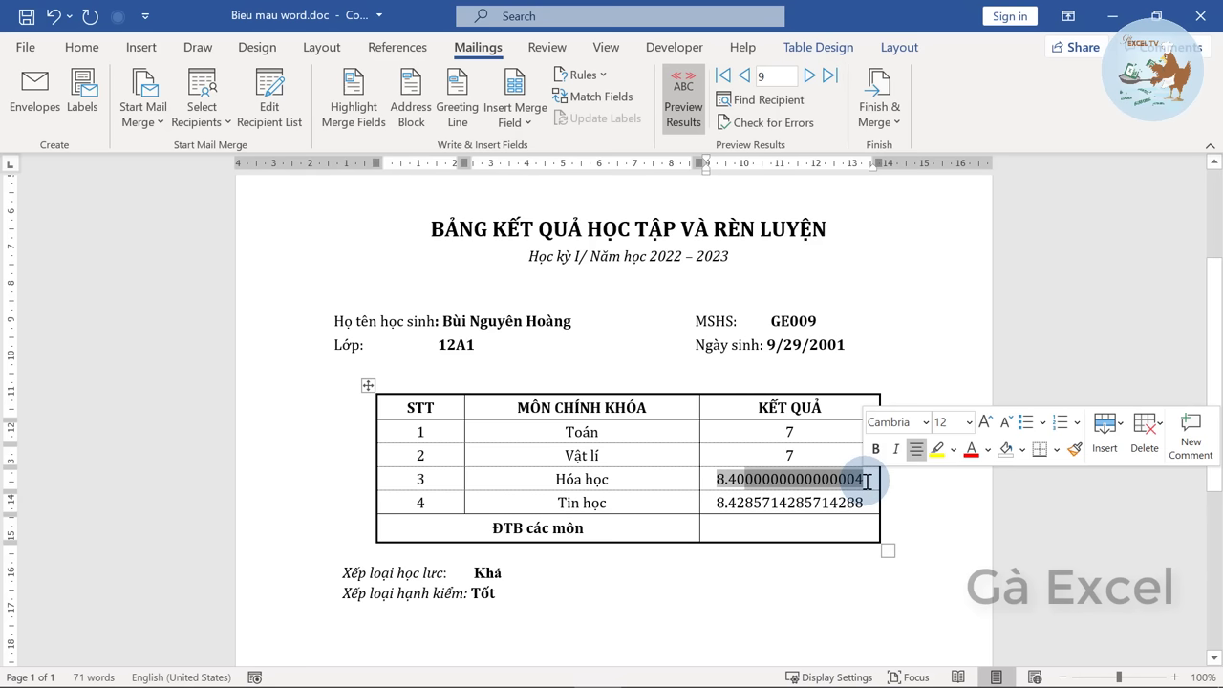
left_click(797, 507)
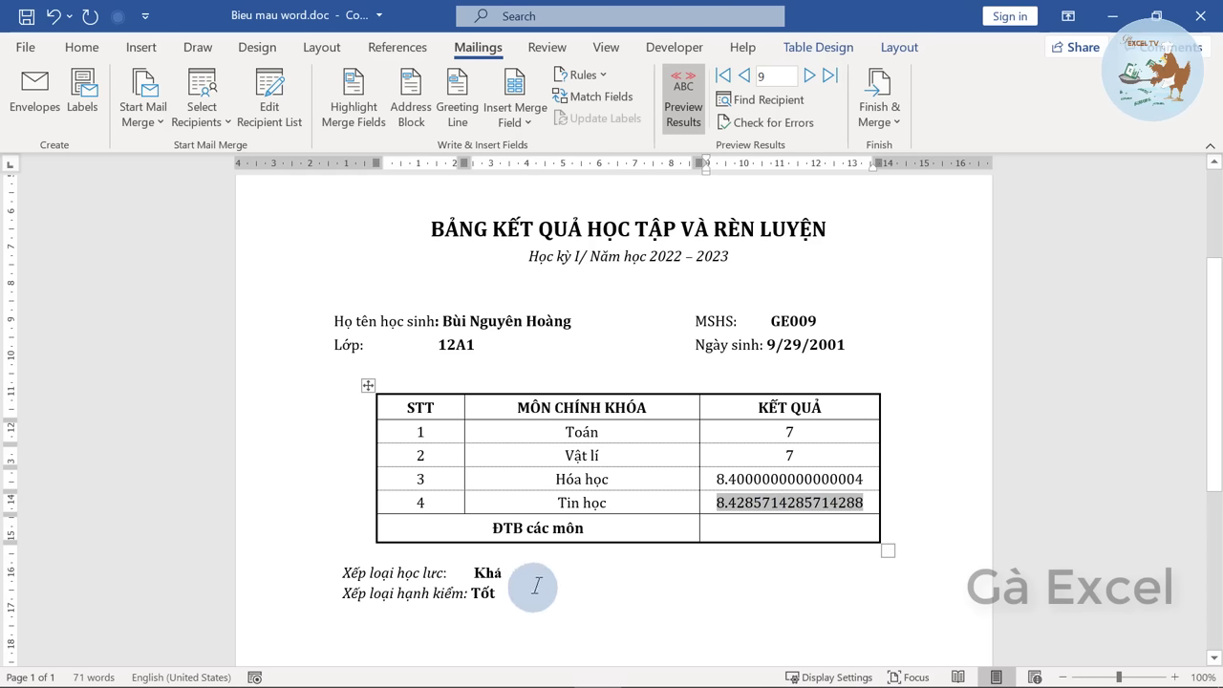
Insert the ĐTB merge field into the empty average-score cell
left_click(659, 116)
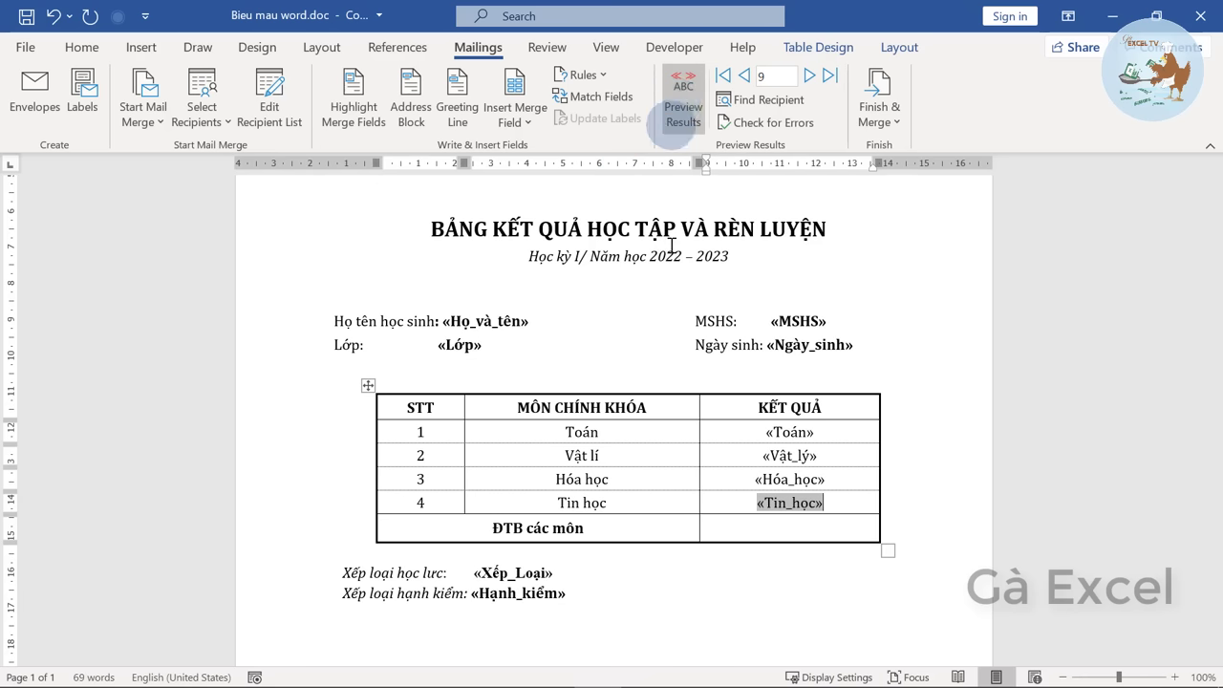
left_click(797, 529)
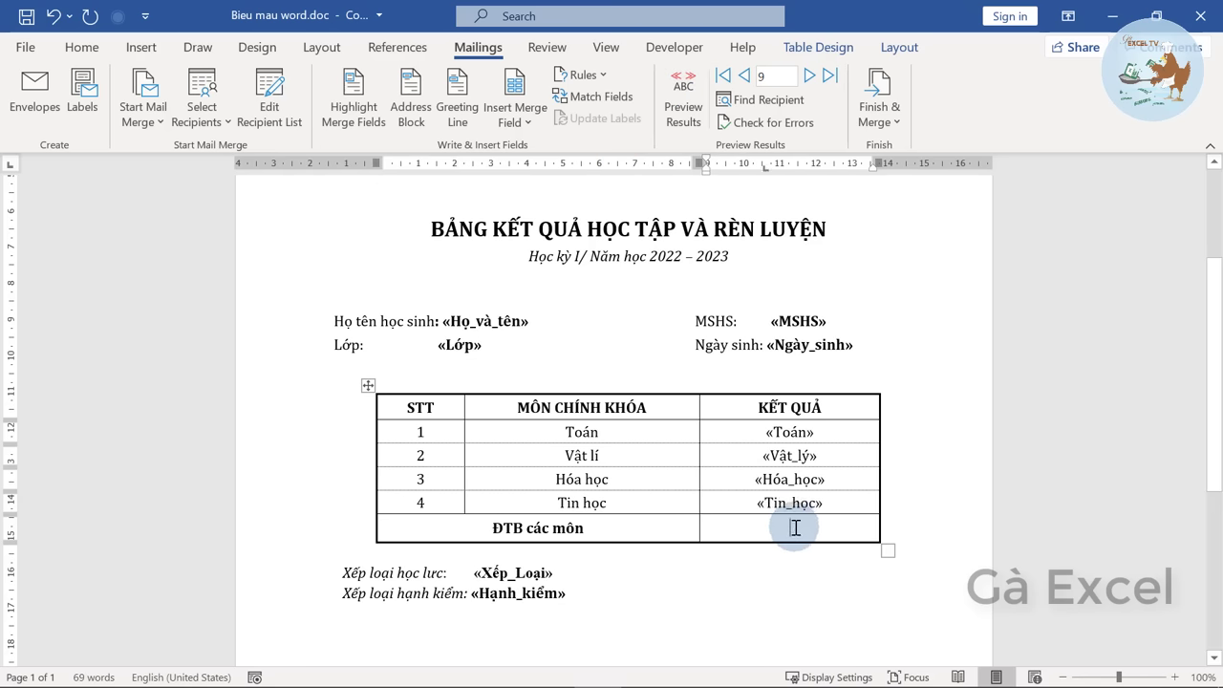
left_click(516, 122)
left_click(535, 430)
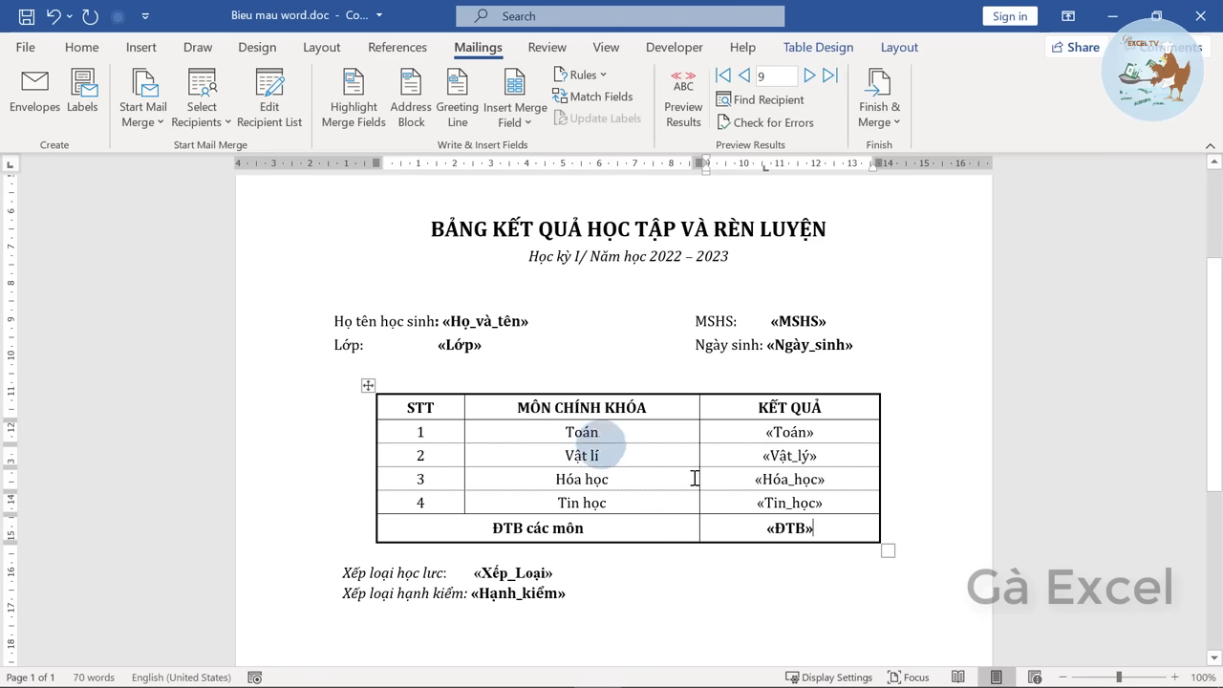
scroll(778, 516, "down", 3)
scroll(797, 499, "up", 2)
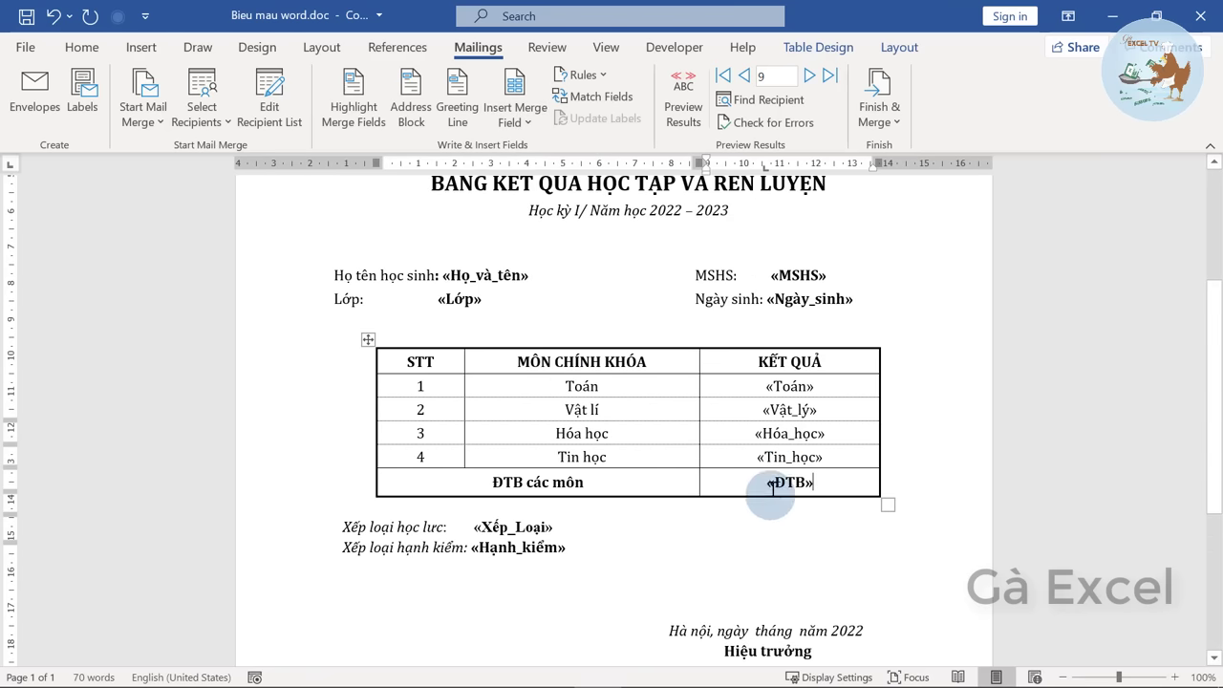
scroll(797, 500, "up", 1)
Preview real student data to check the ĐTB result, then return to field names
left_click(683, 101)
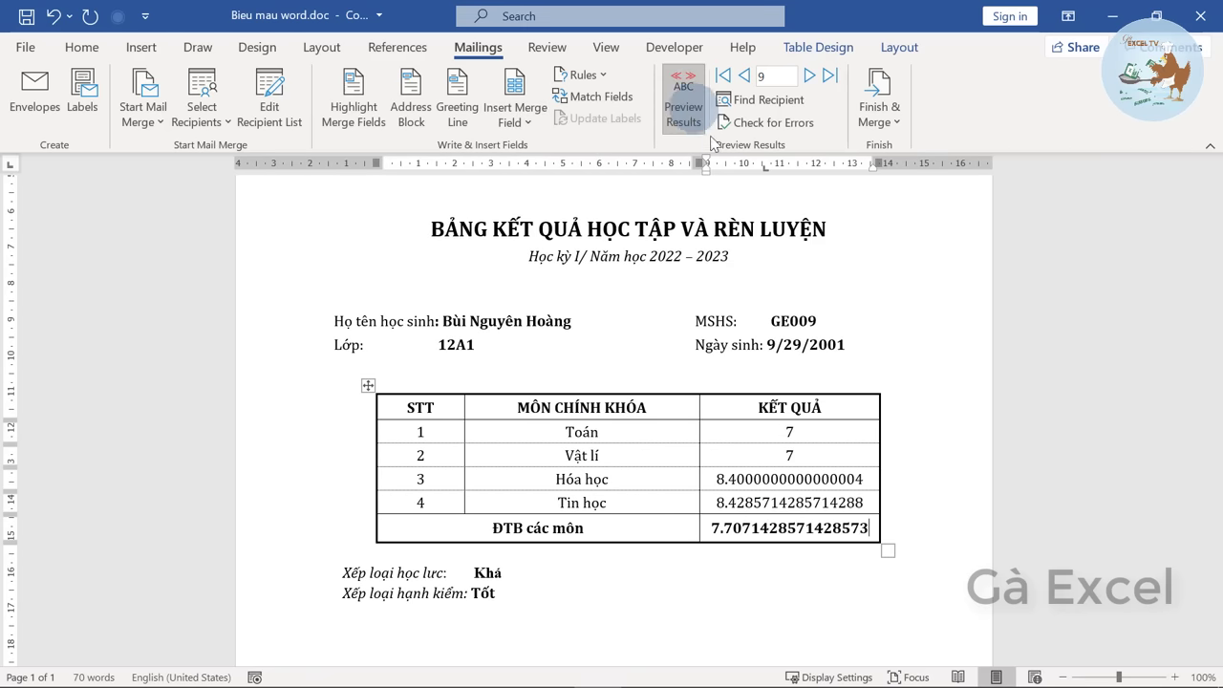
left_click(754, 525)
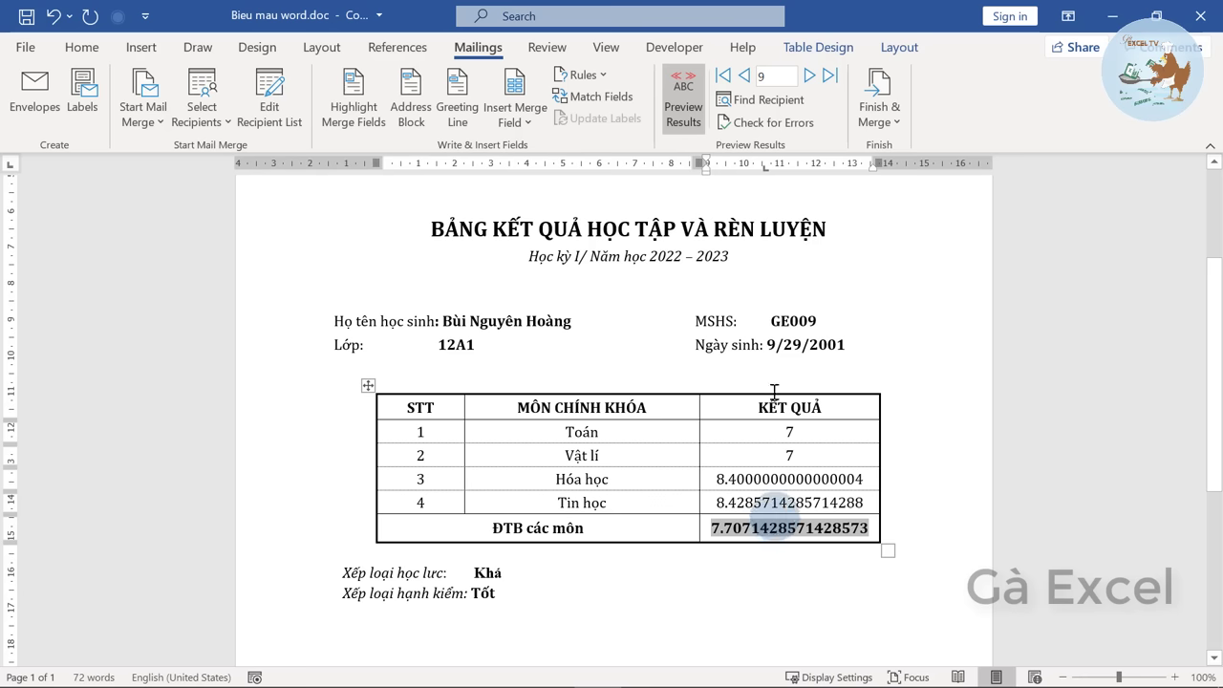
left_click(689, 101)
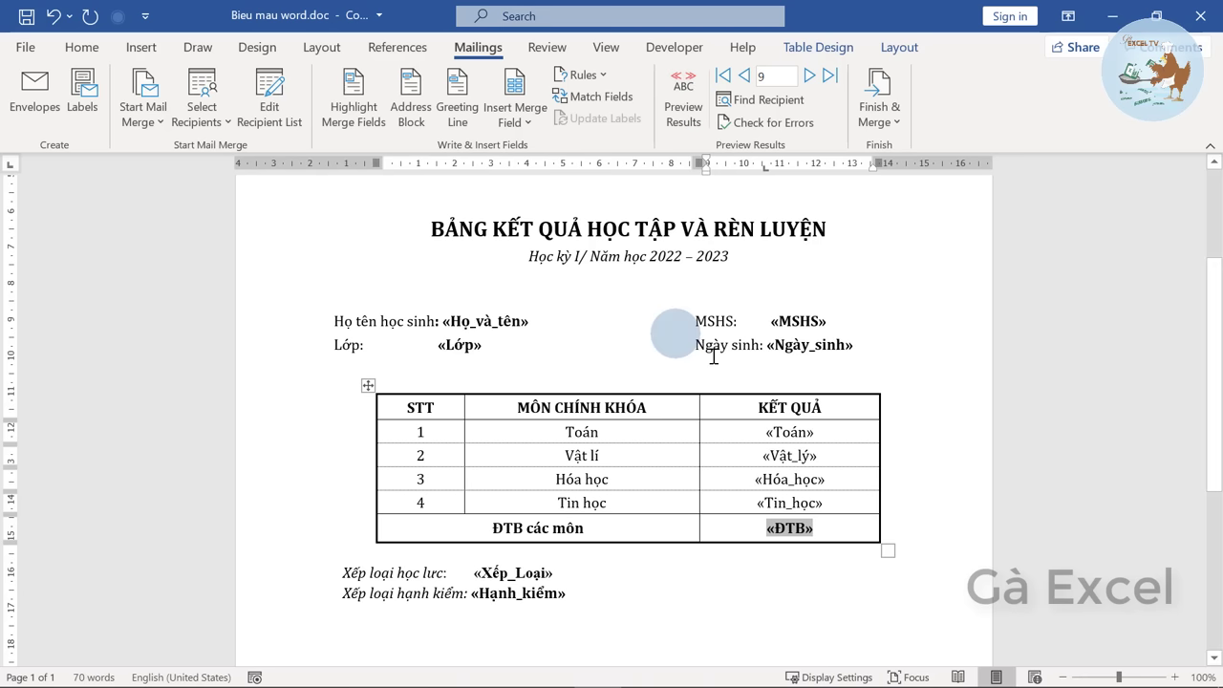
left_click(799, 463)
left_click(828, 483)
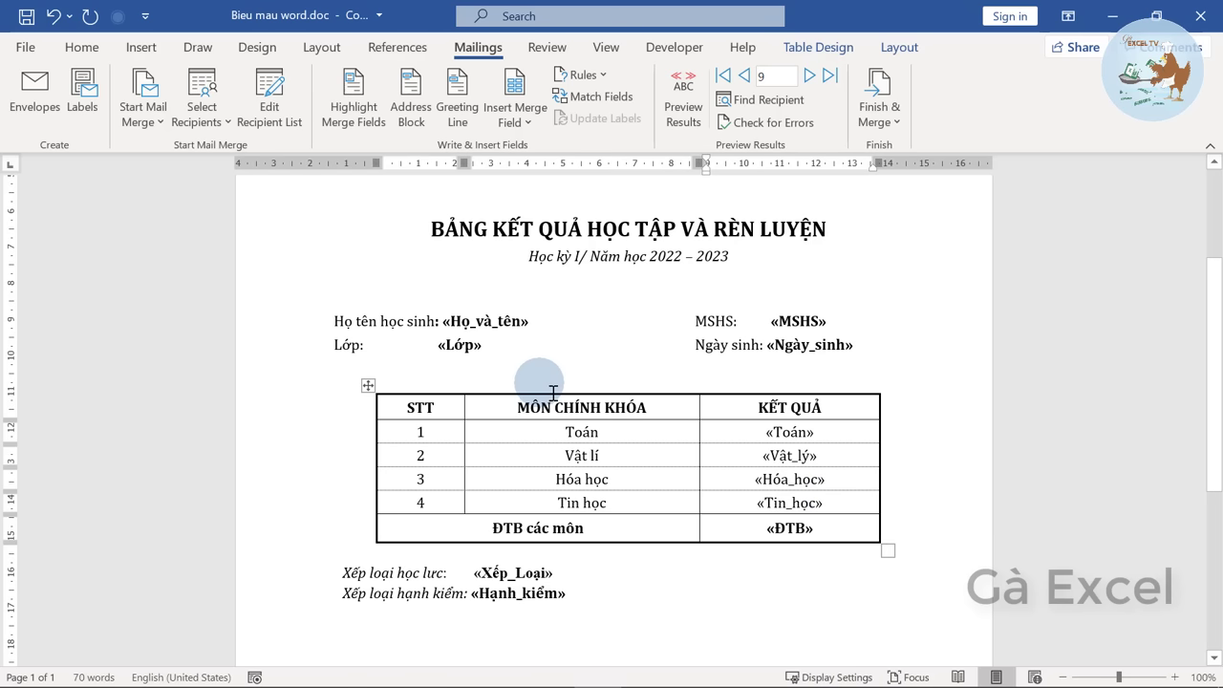
Uncheck students 1, 2 and 3 in Mail Merge Recipients and confirm with OK
left_click(275, 91)
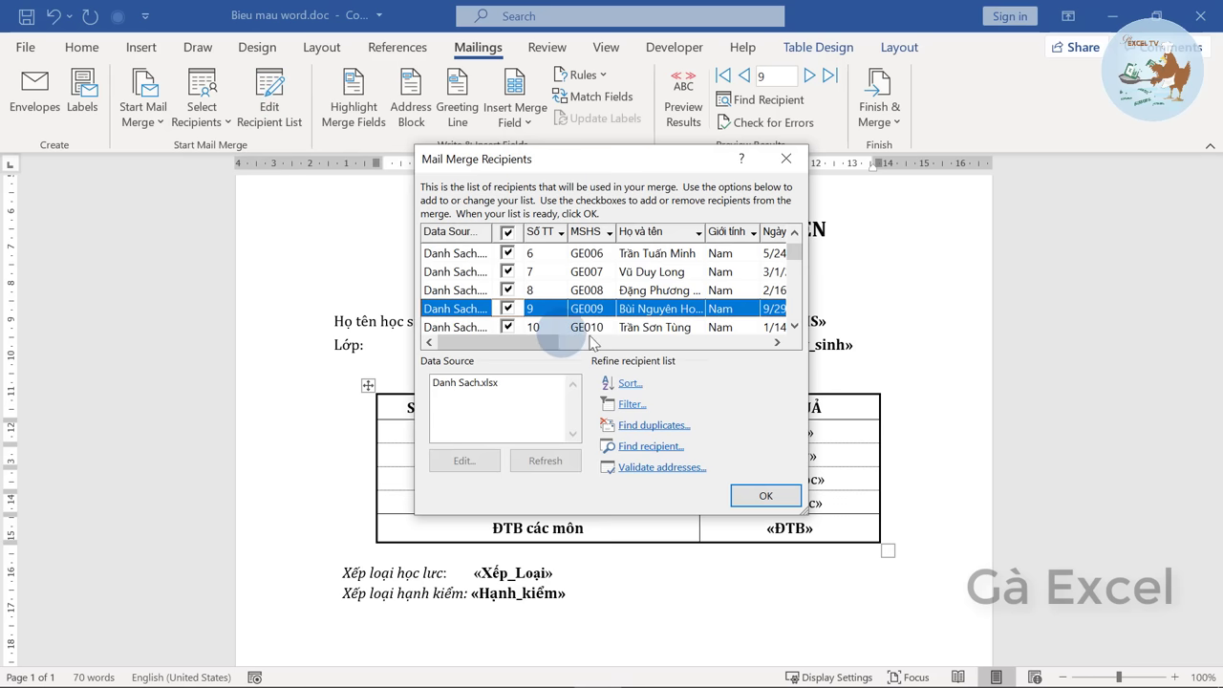
scroll(652, 299, "up", 2)
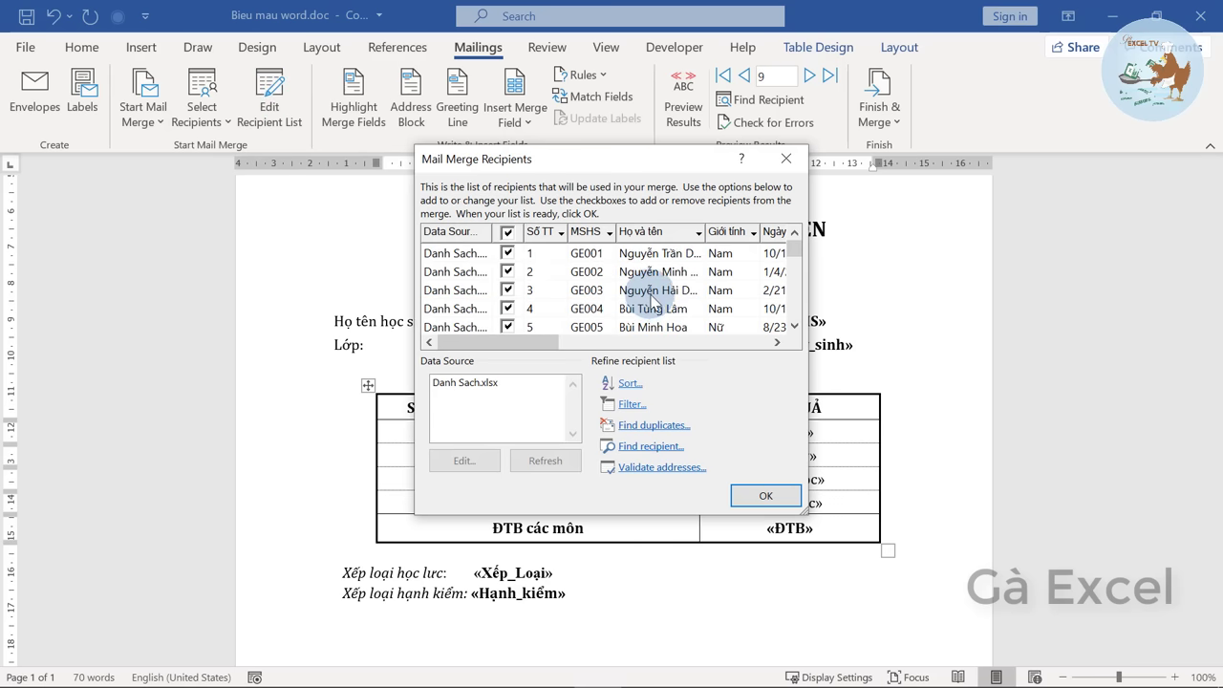
scroll(653, 299, "down", 1)
scroll(576, 306, "down", 2)
scroll(682, 313, "down", 4)
scroll(717, 300, "down", 1)
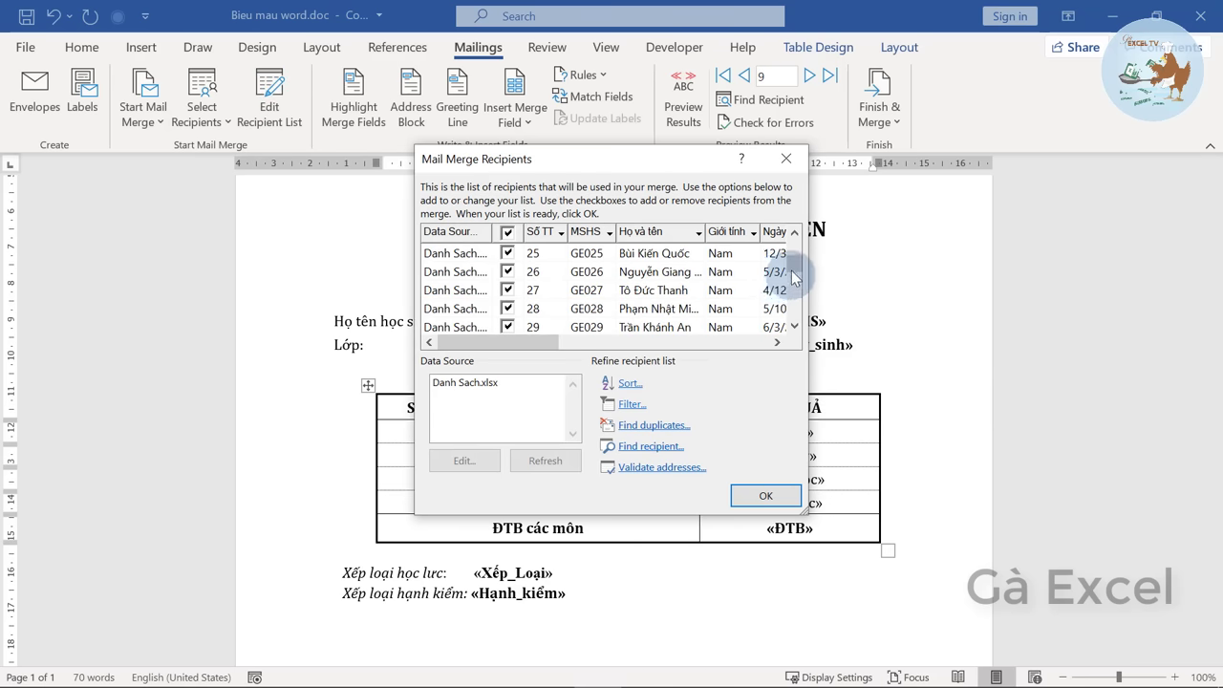
left_click_drag(794, 277, 795, 237)
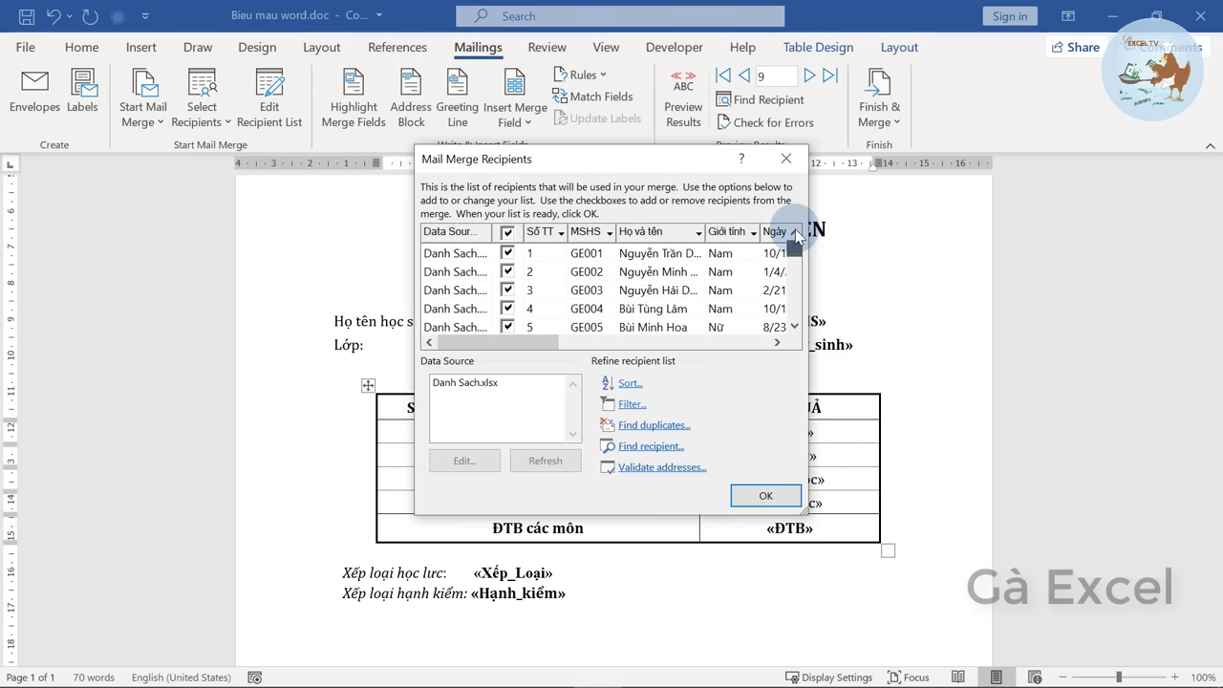
left_click(507, 254)
left_click(507, 271)
left_click(508, 291)
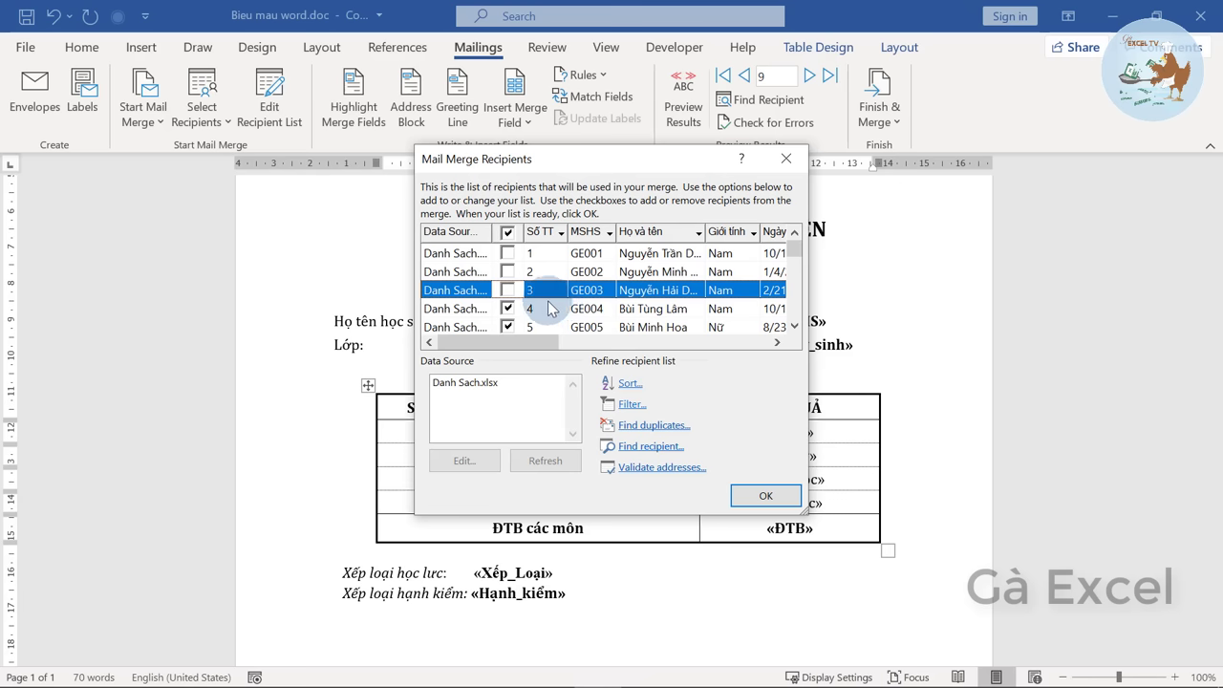
scroll(543, 318, "down", 1)
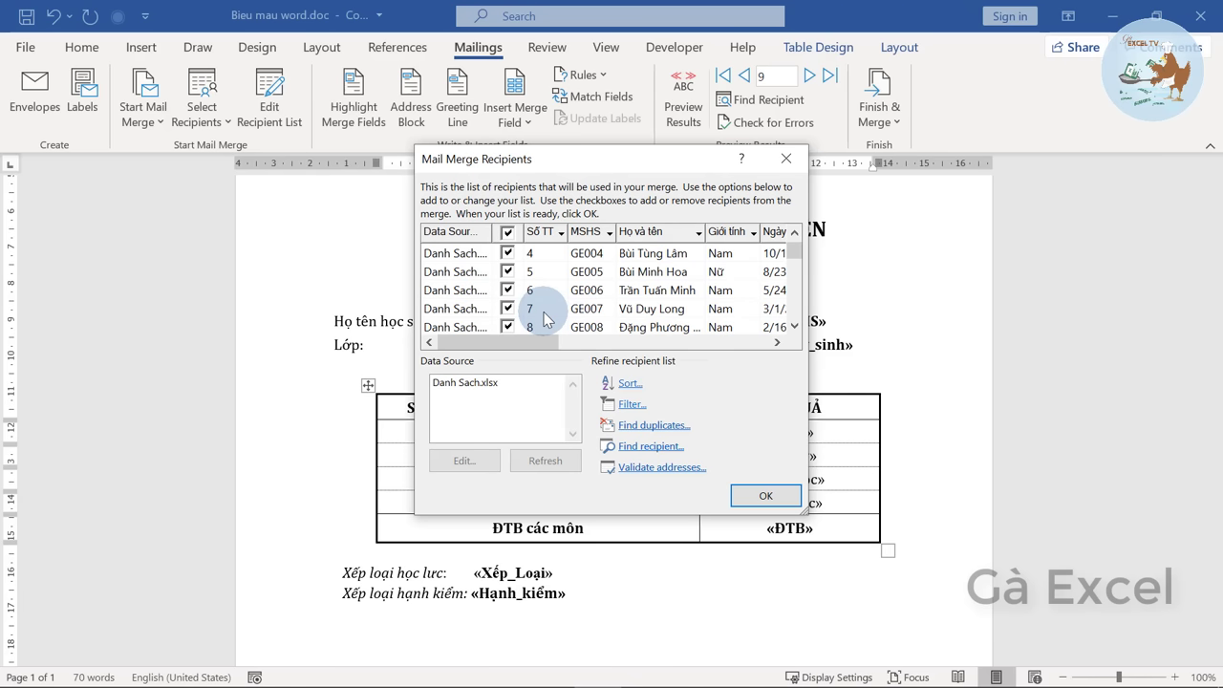
scroll(543, 319, "up", 1)
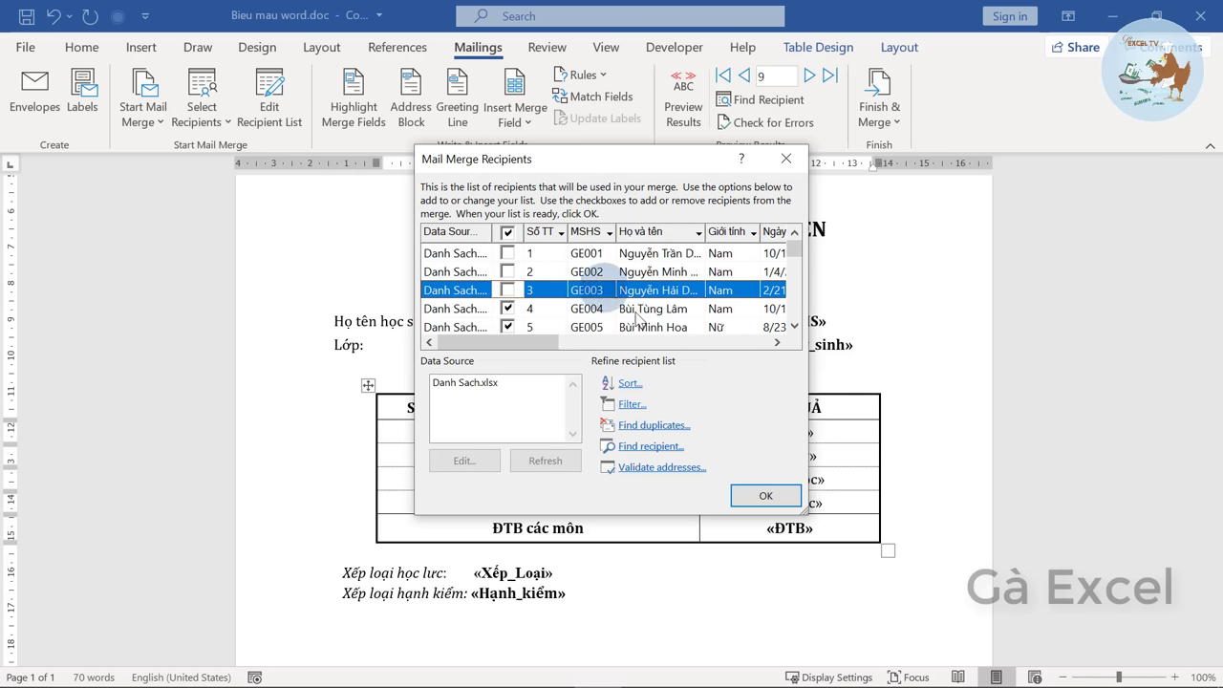
left_click(765, 495)
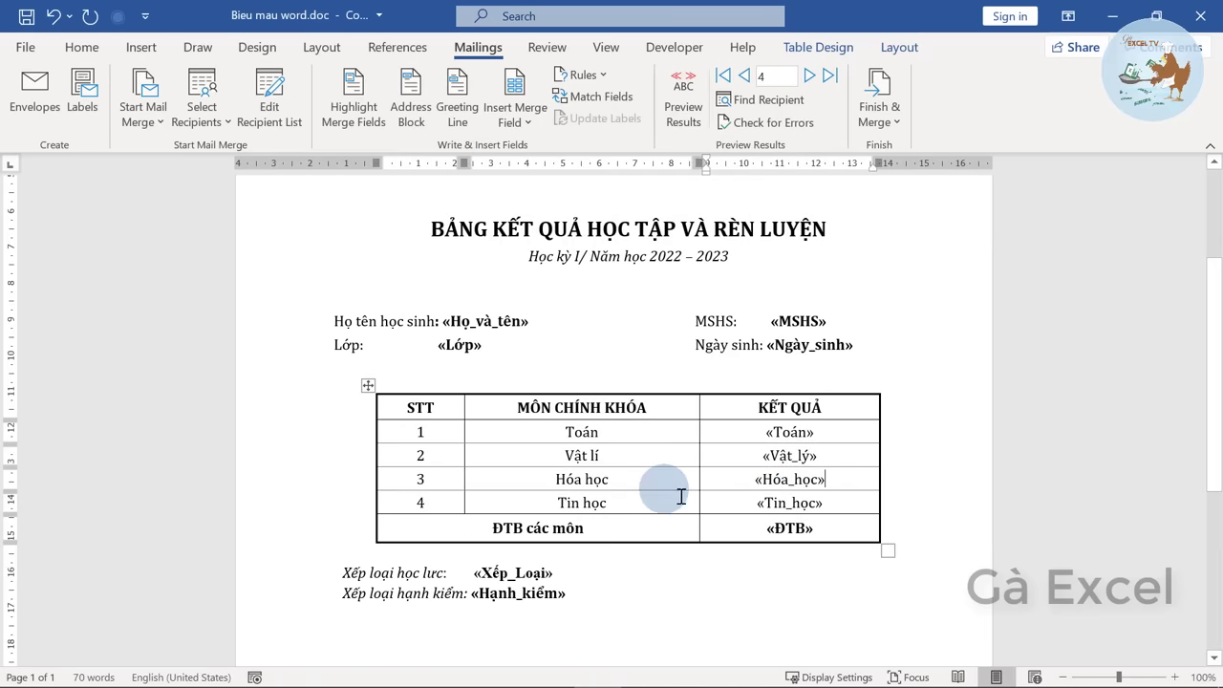
left_click(695, 107)
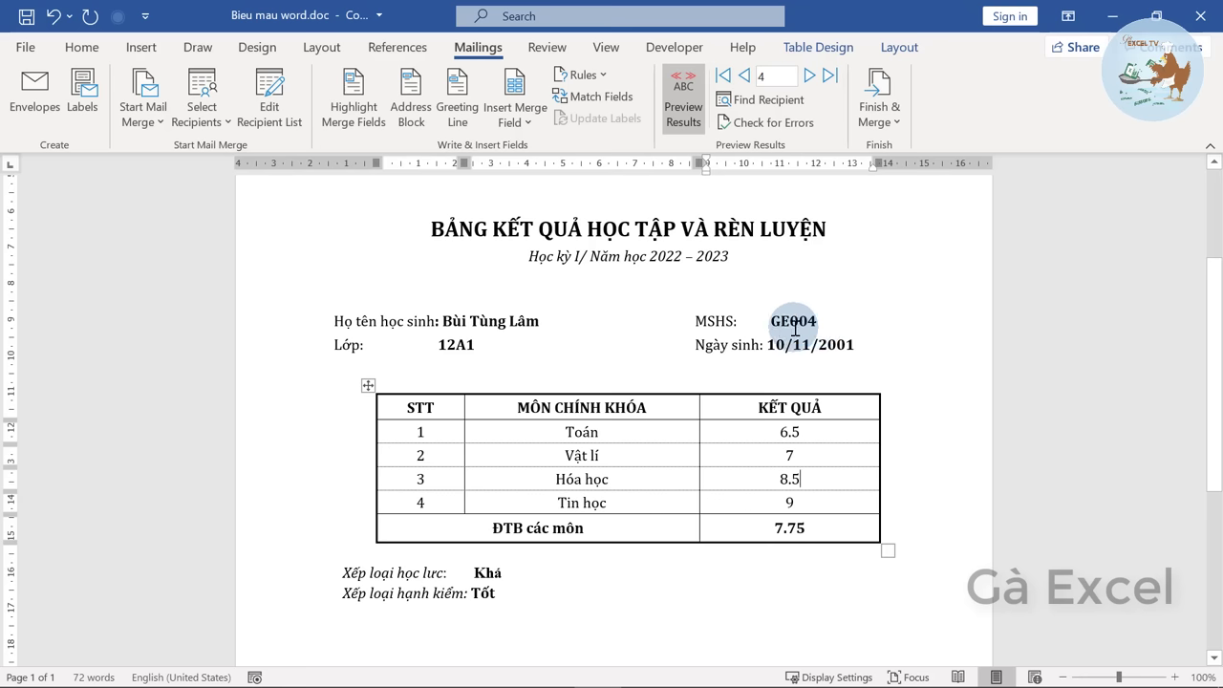
left_click(796, 327)
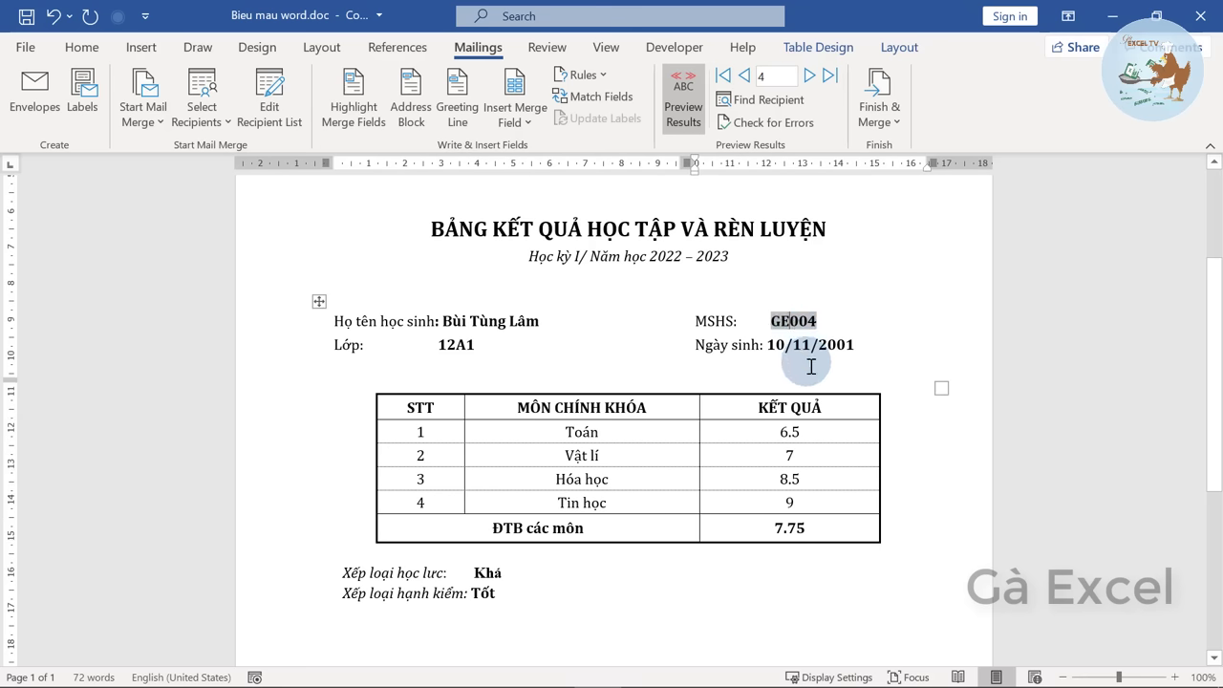
left_click(789, 342)
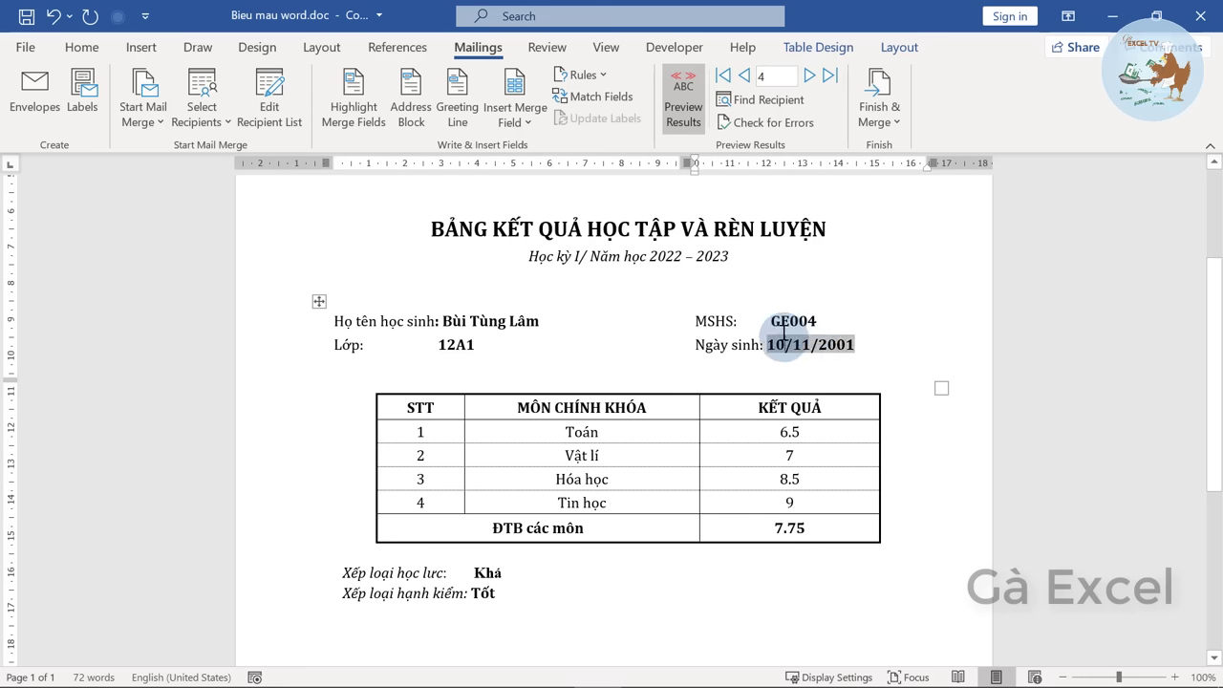
left_click(688, 110)
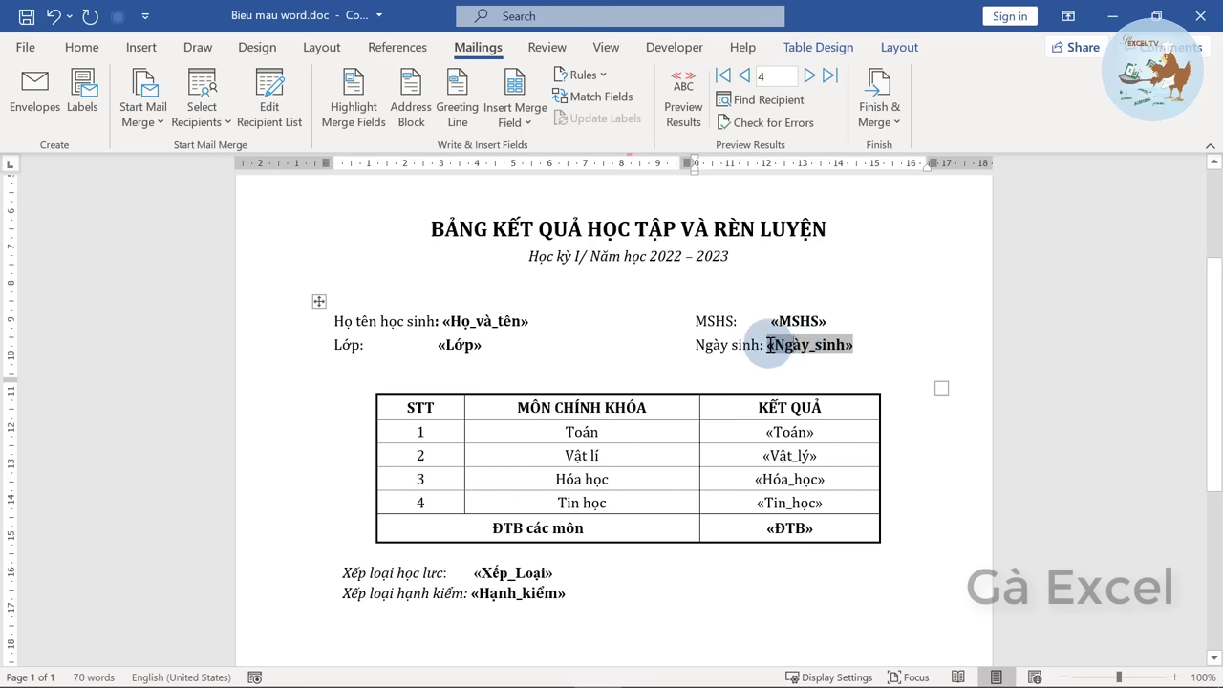
left_click_drag(781, 345, 855, 346)
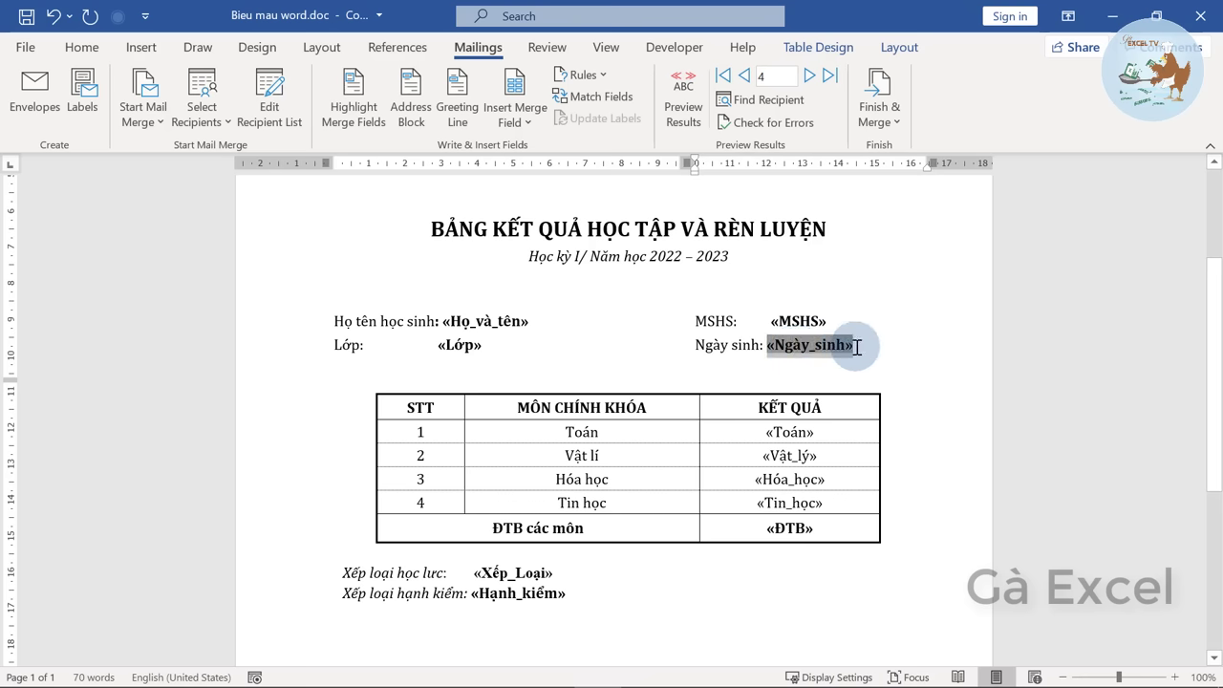
left_click(820, 348)
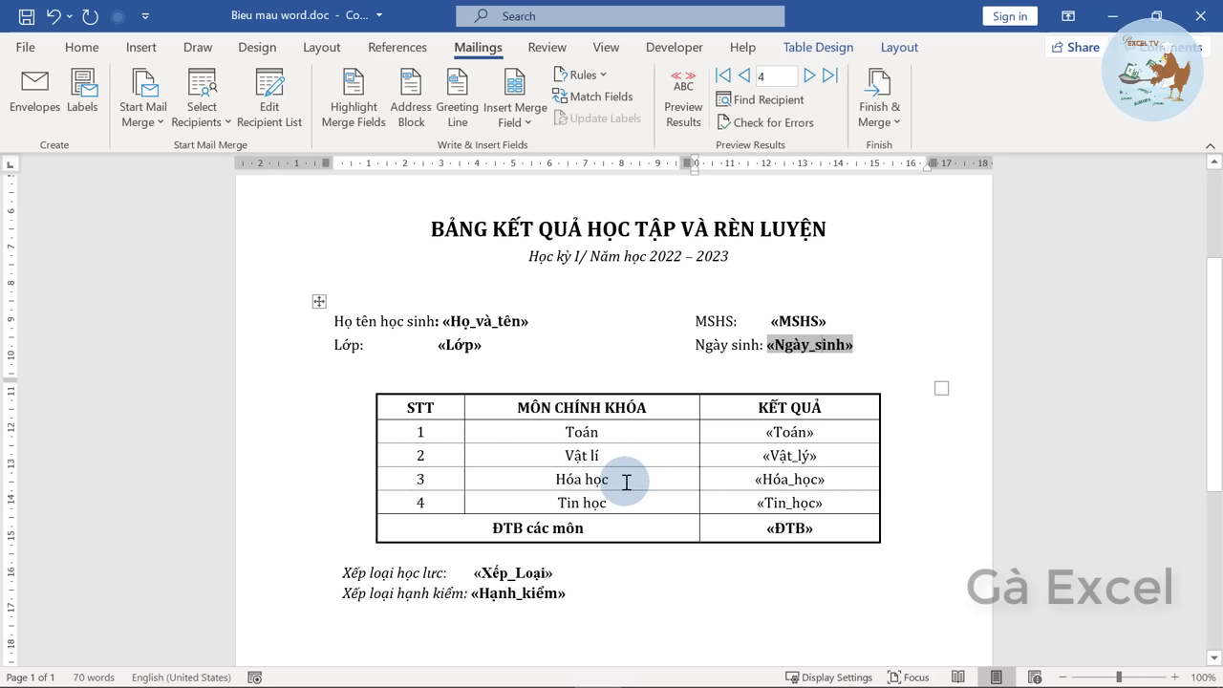
Toggle the Ngày_sinh field code on and off, then show all field codes with Alt+F9
right_click(795, 349)
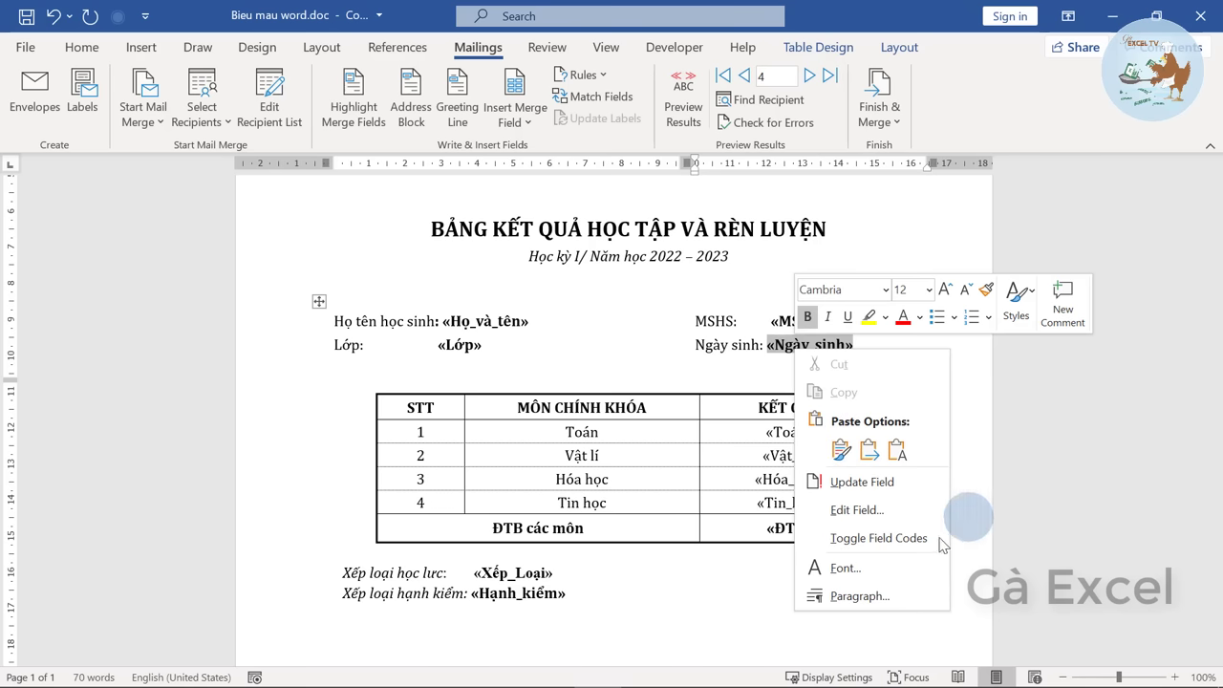
left_click(878, 538)
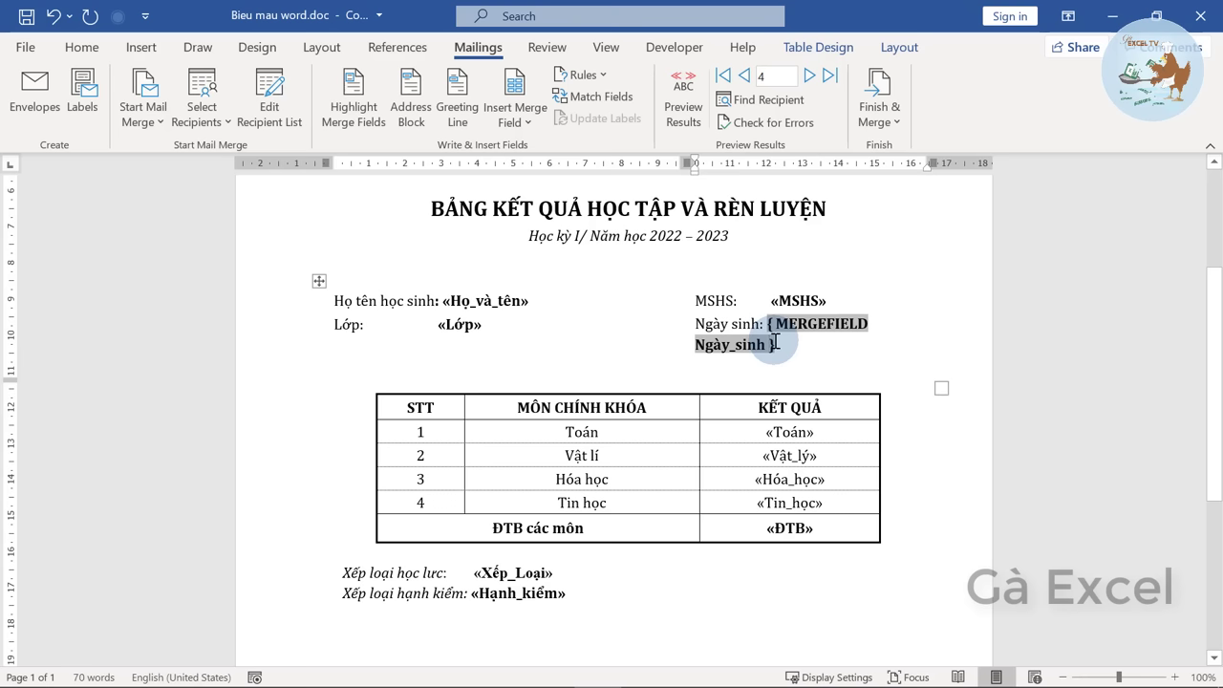
right_click(792, 324)
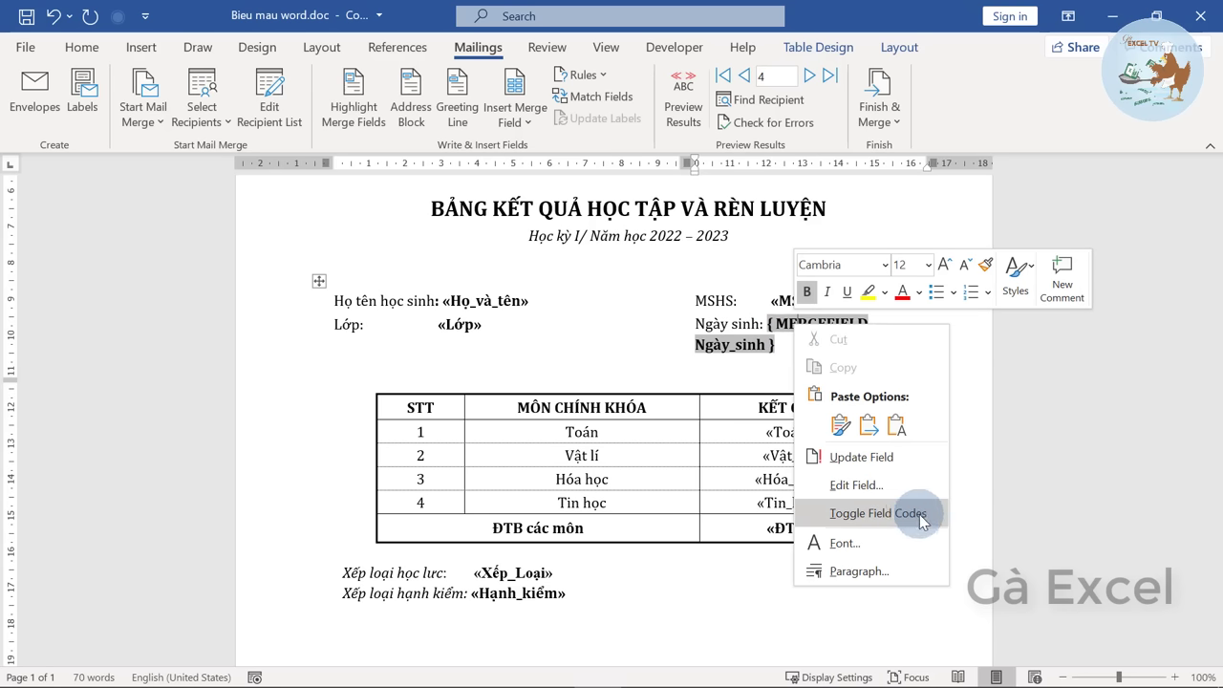
left_click(878, 513)
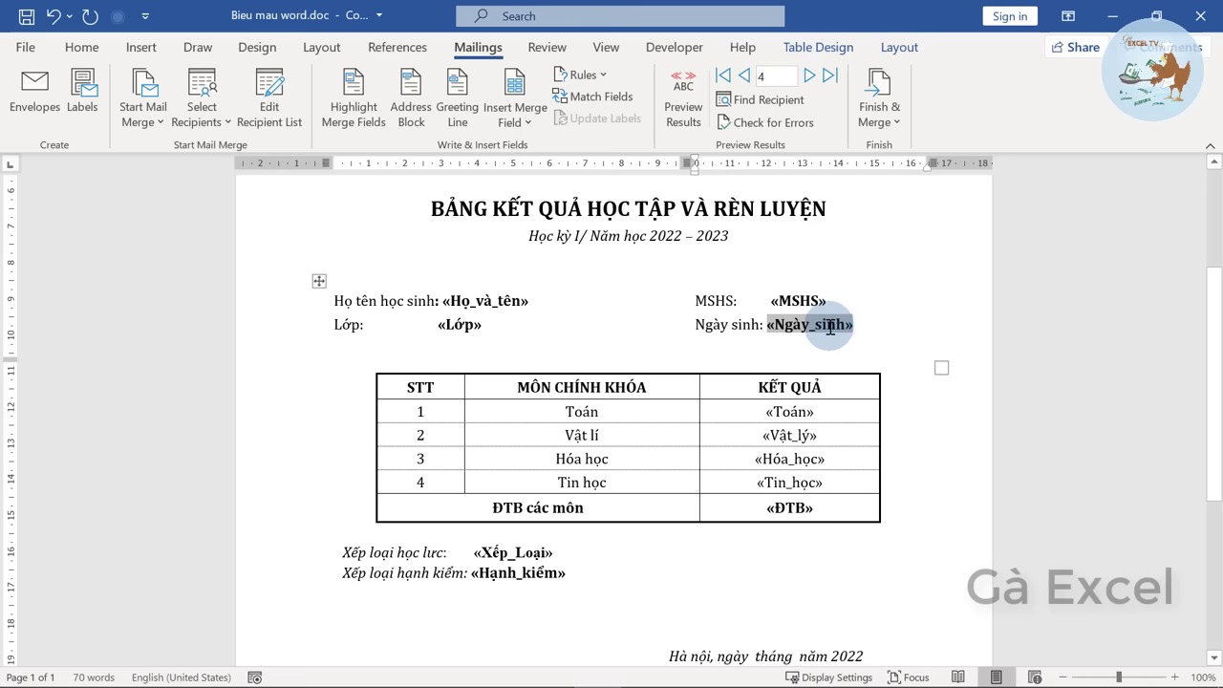
key("alt+F9")
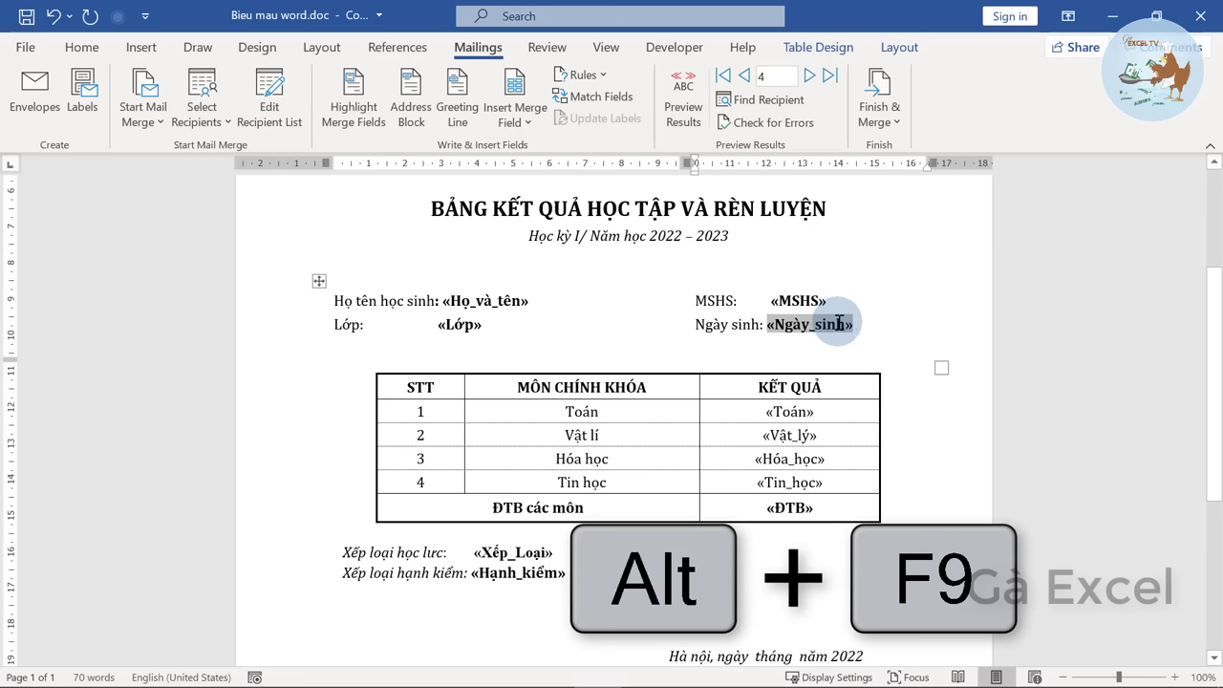
key("alt+F9")
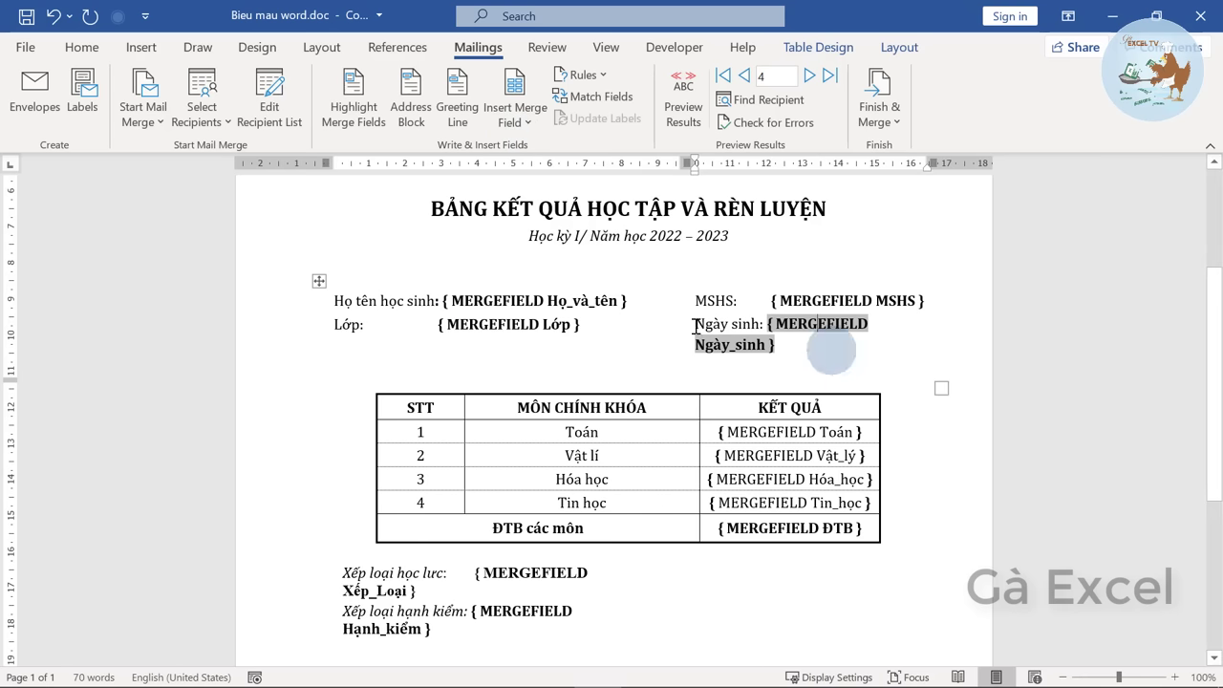
Type a \@ dd-MM date switch after Ngày_sinh in its field code
left_click(566, 327)
left_click(822, 486)
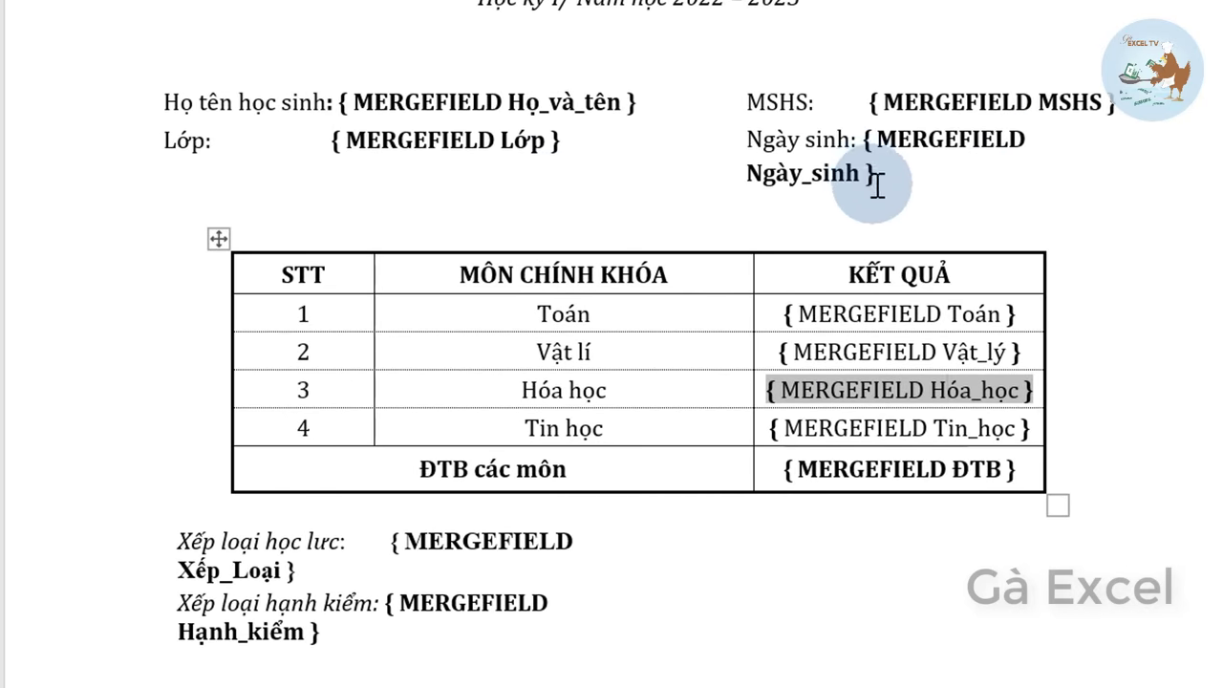
left_click(865, 174)
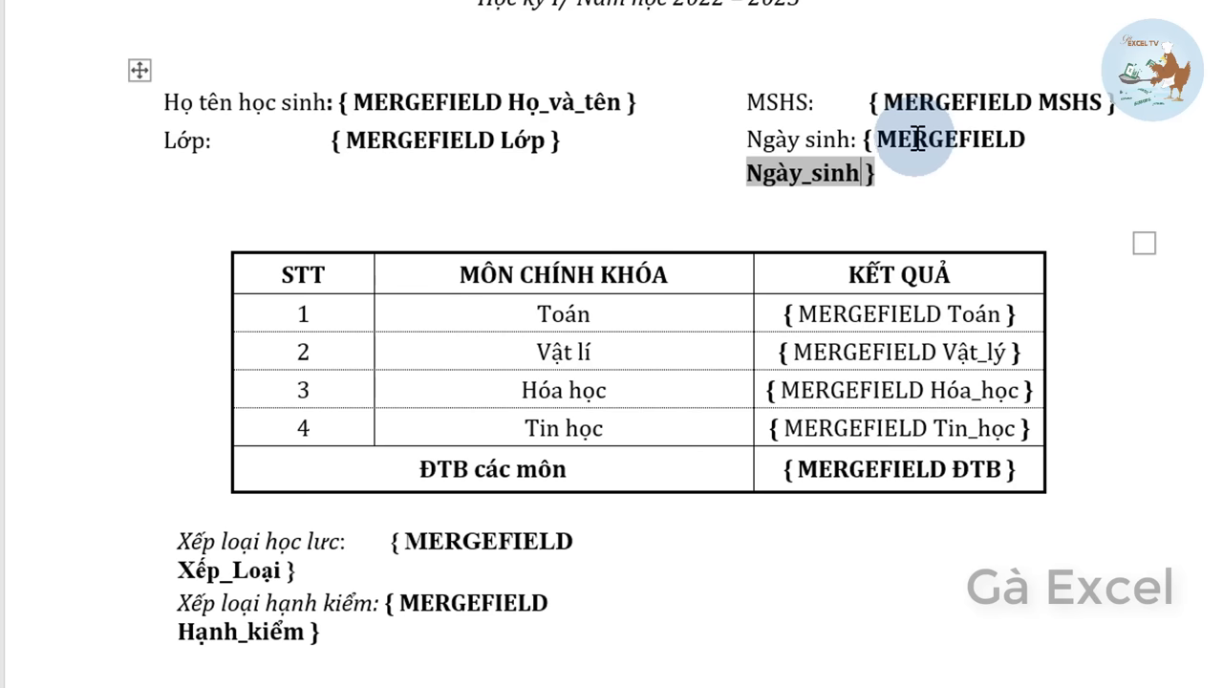
left_click(915, 139)
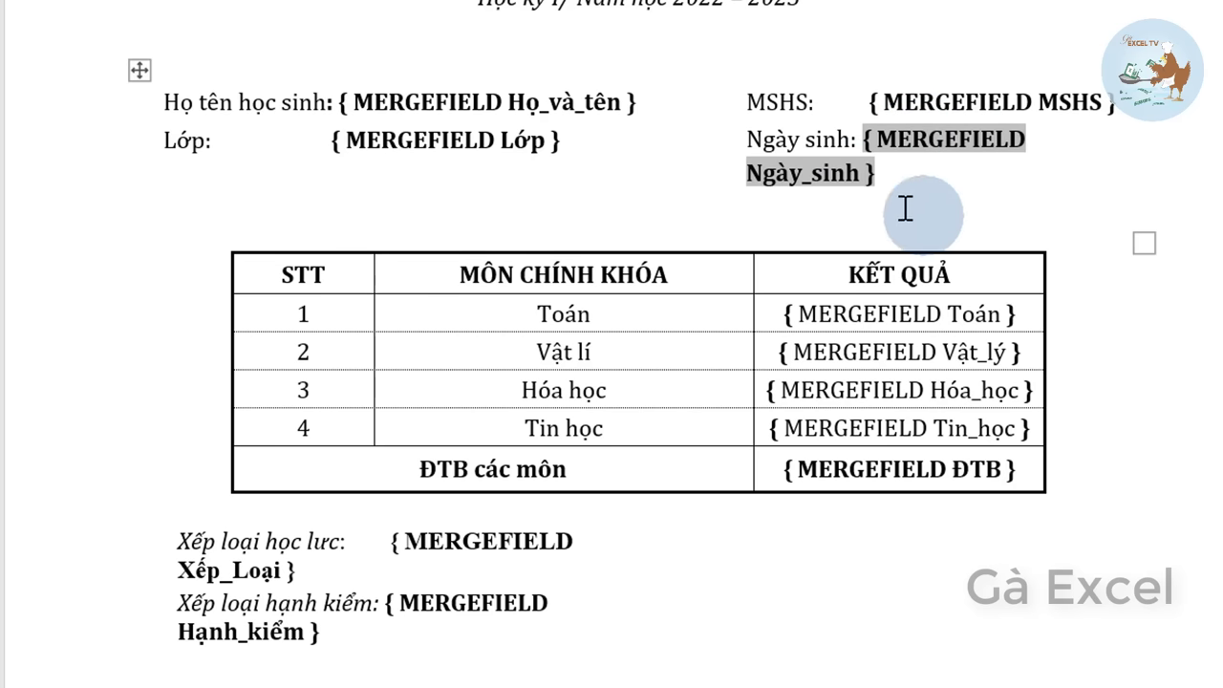
left_click(870, 173)
type("\\")
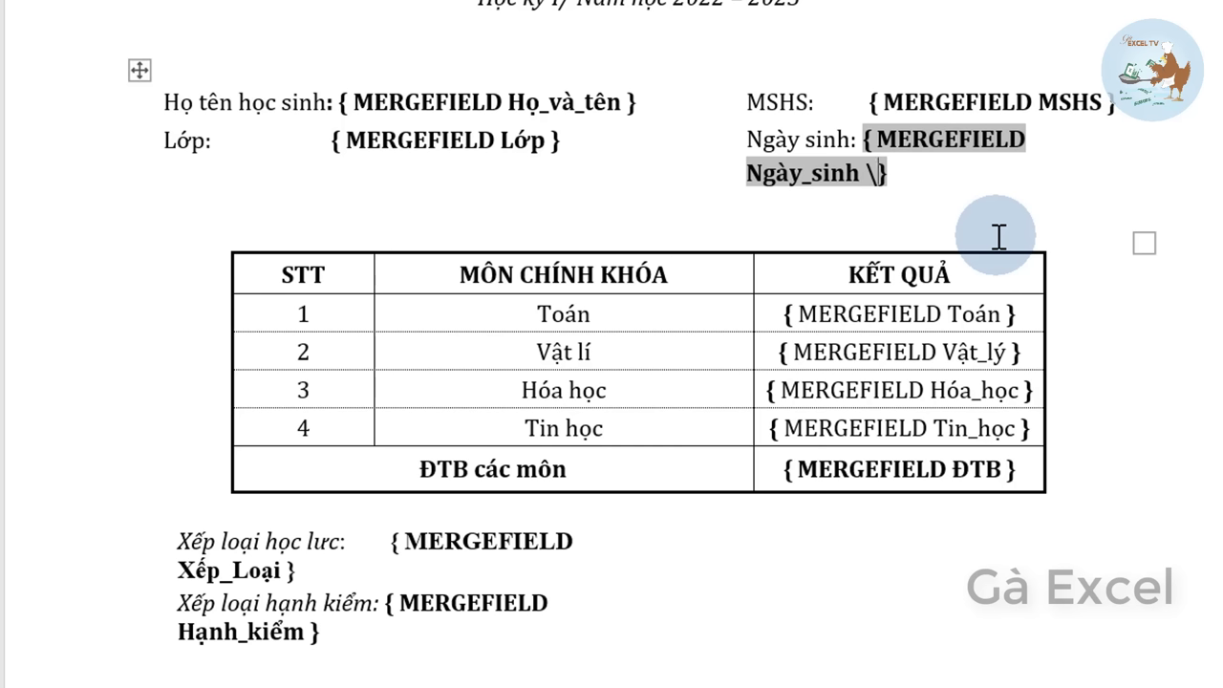
type("@")
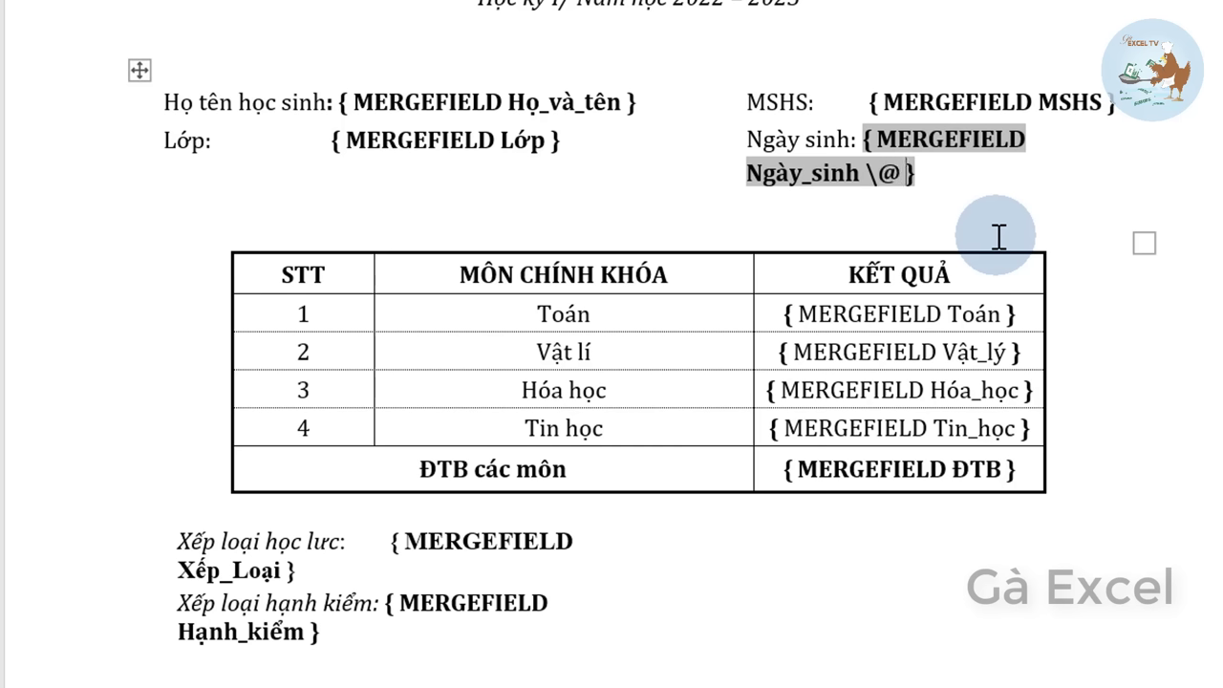
type("dd-")
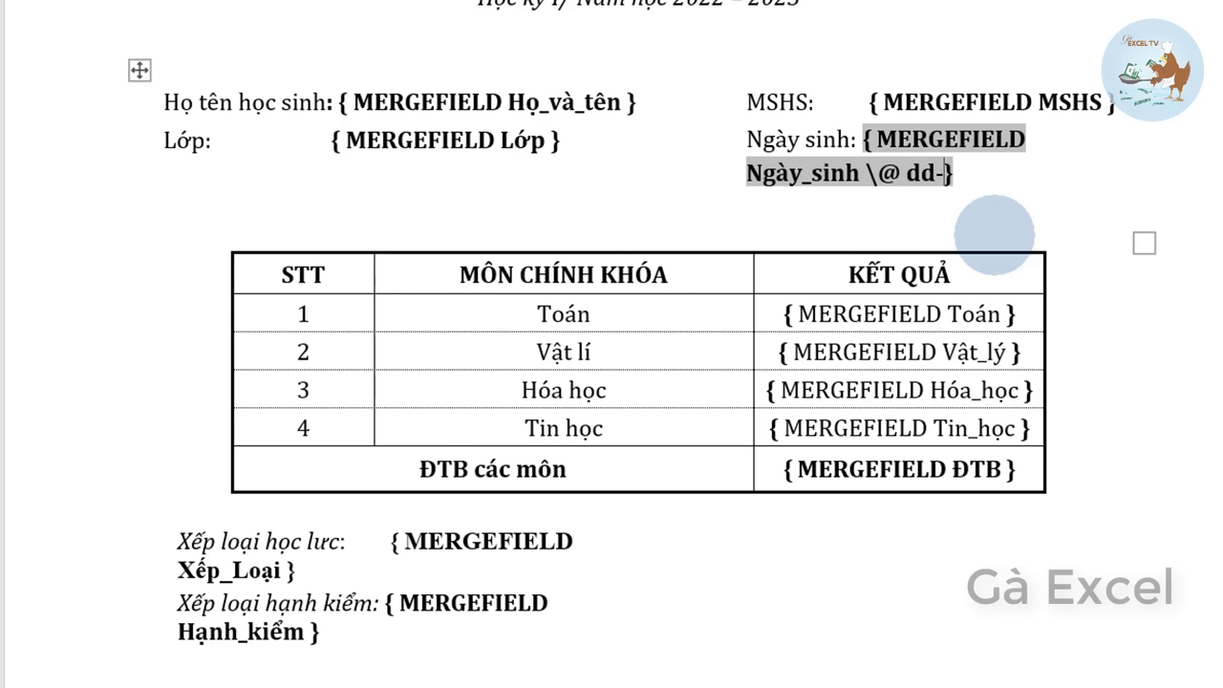
type("MM-yyyy")
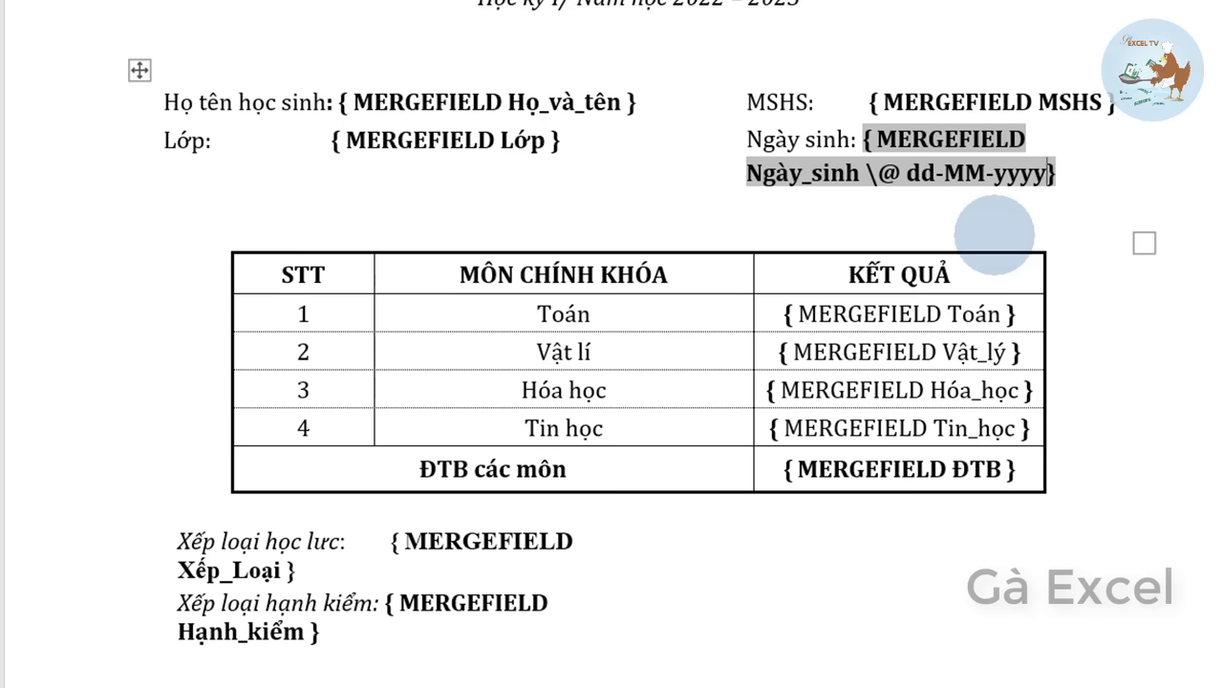
Correct the day-month separator in the Ngày_sinh date format back to a hyphen
double_click(956, 180)
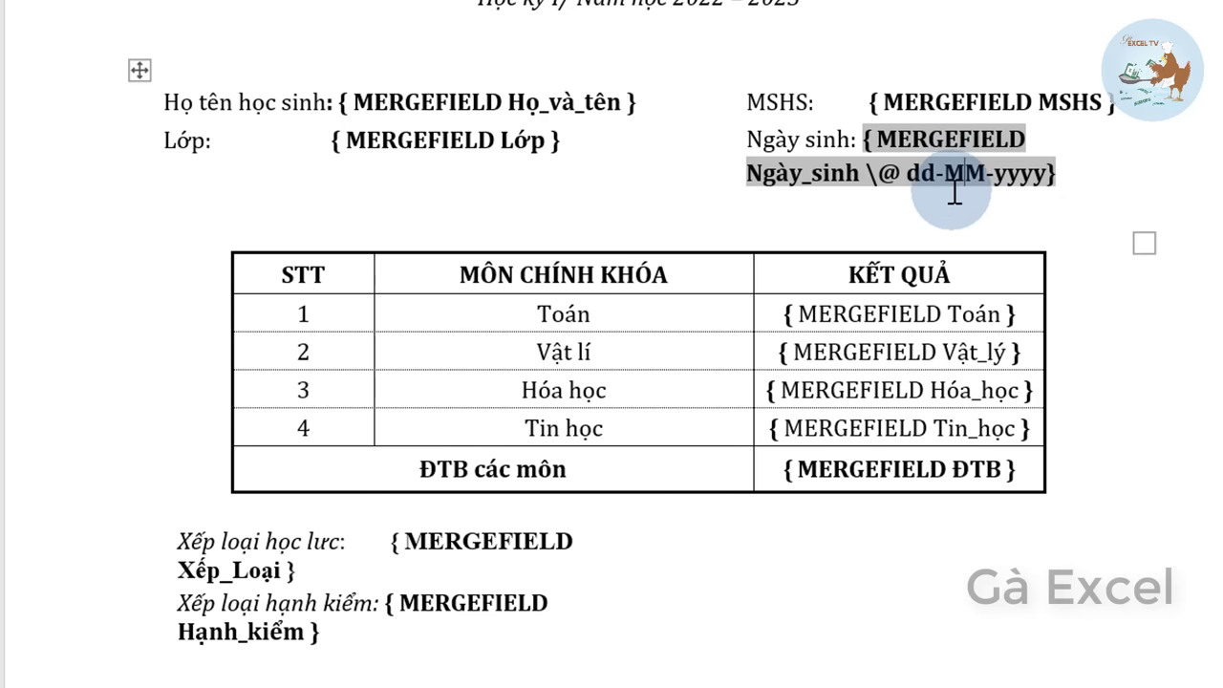
left_click(915, 181)
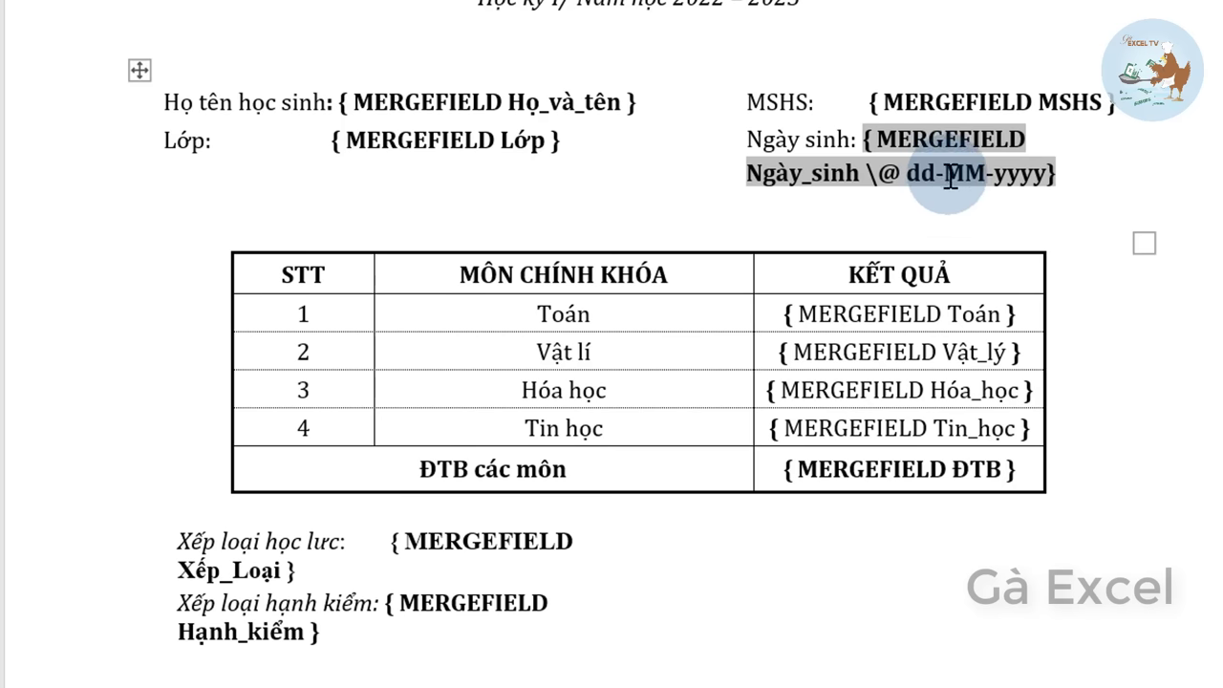
left_click(952, 175)
key("BackSpace")
type("/")
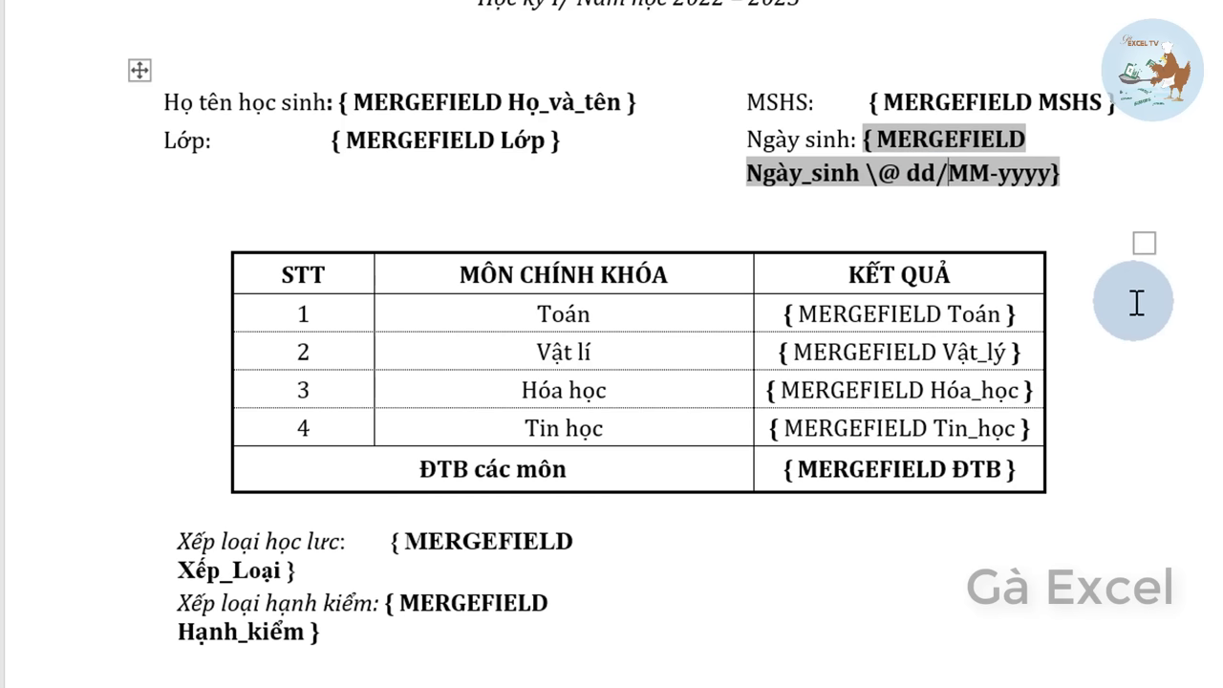
key("BackSpace")
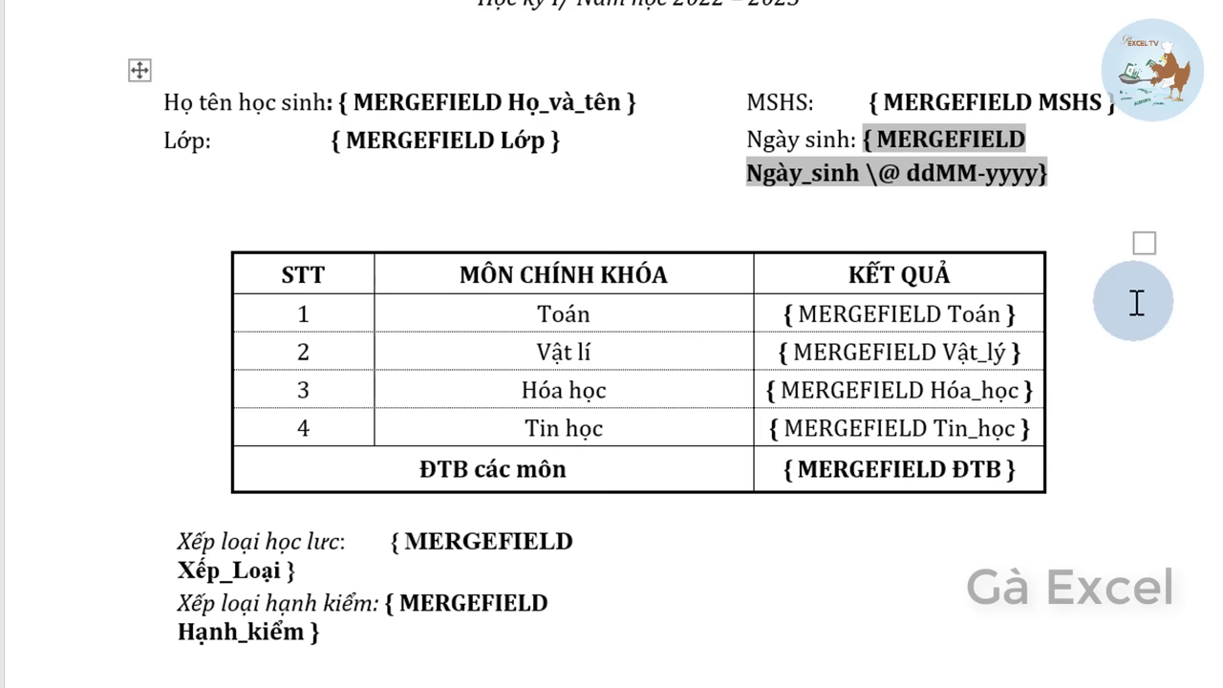
type("-")
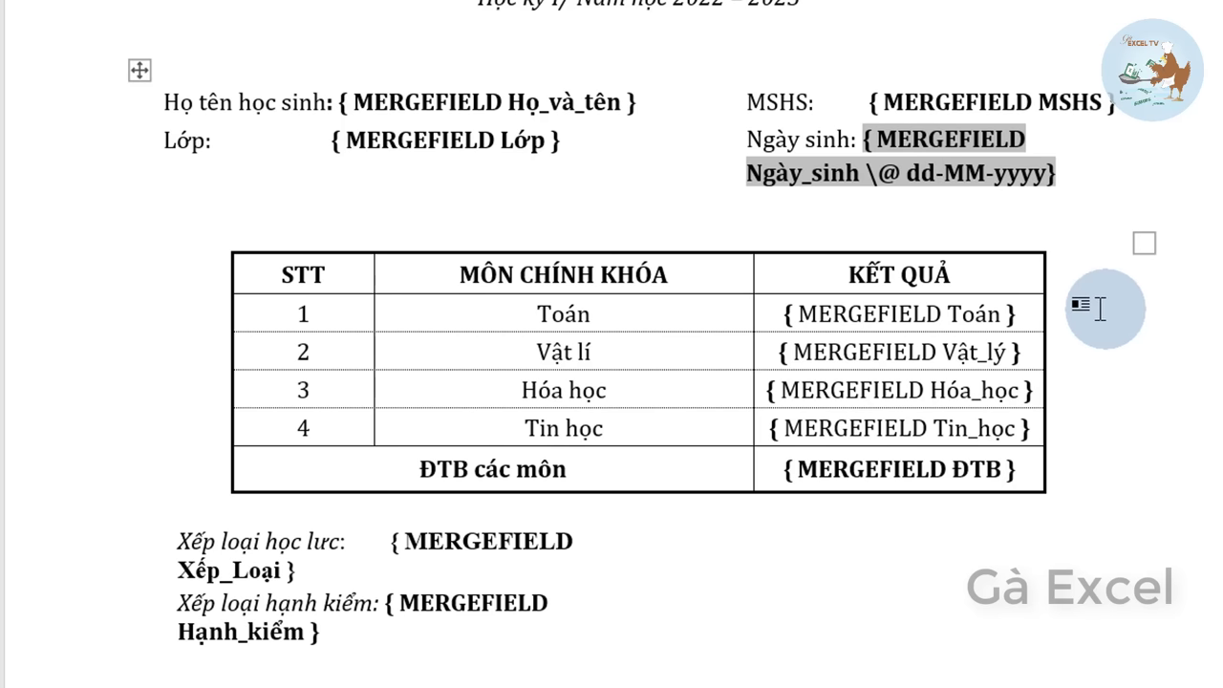
left_click(990, 186)
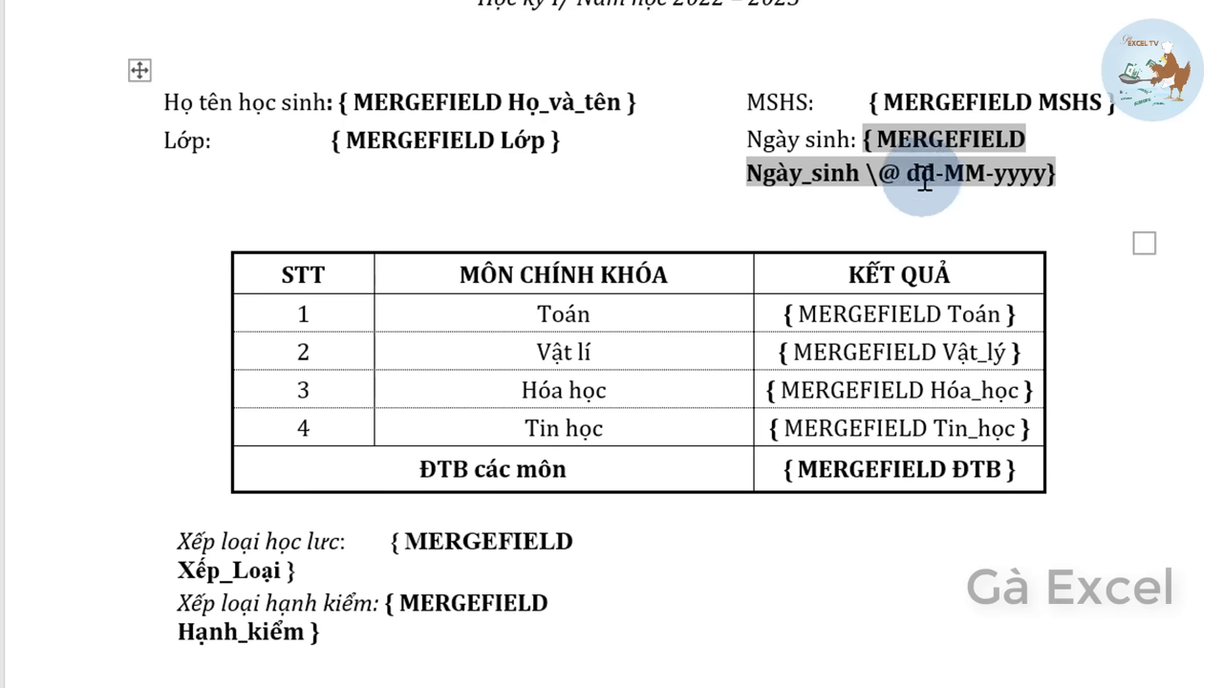
key("Left")
key("Left")
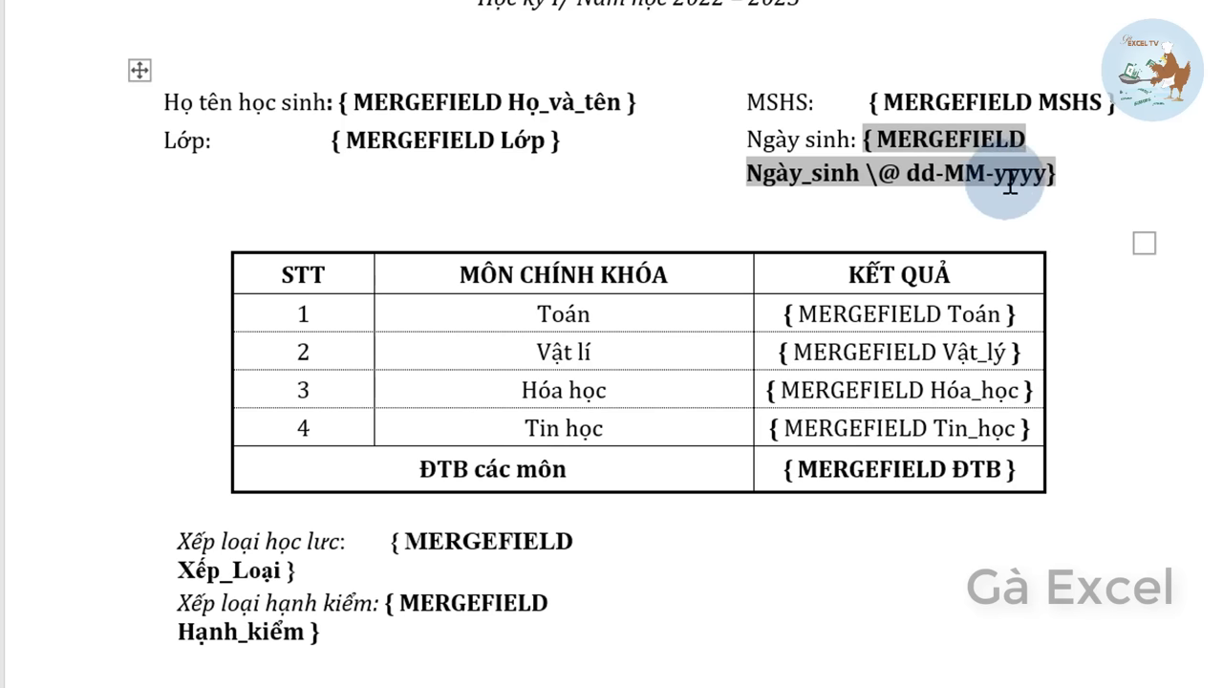
scroll(1044, 177, "up", 1)
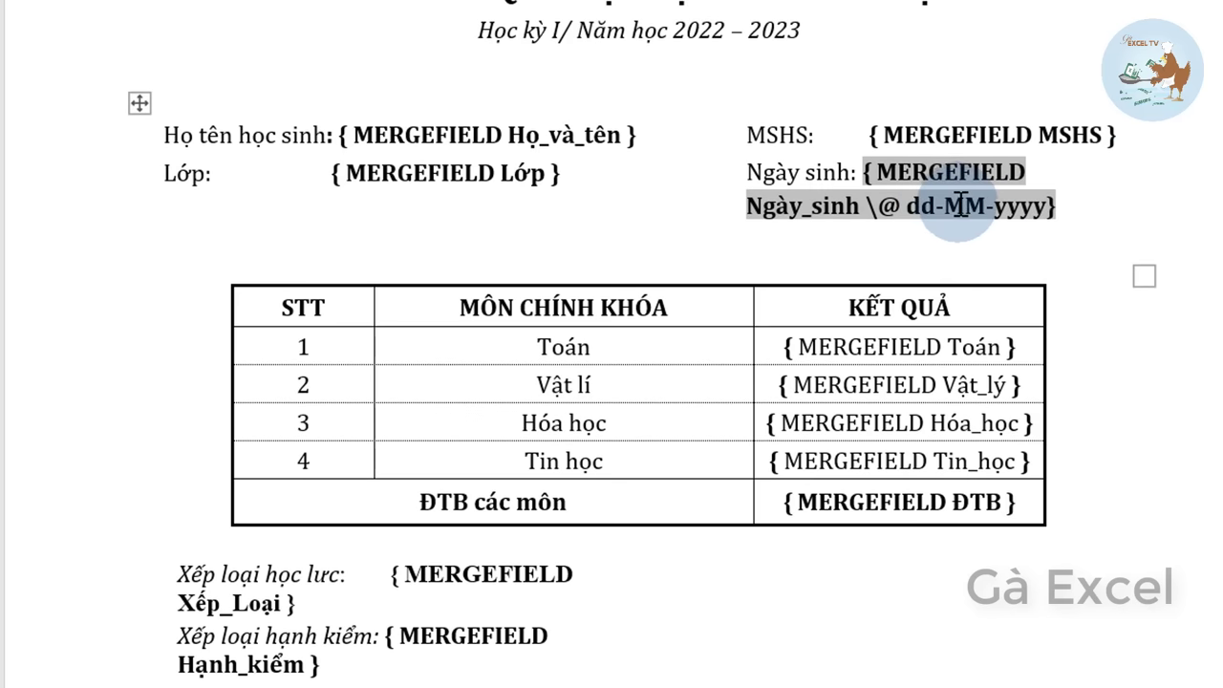
Show merged values and check birth date 11-10-2001 and average 7.75
key("alt+F9")
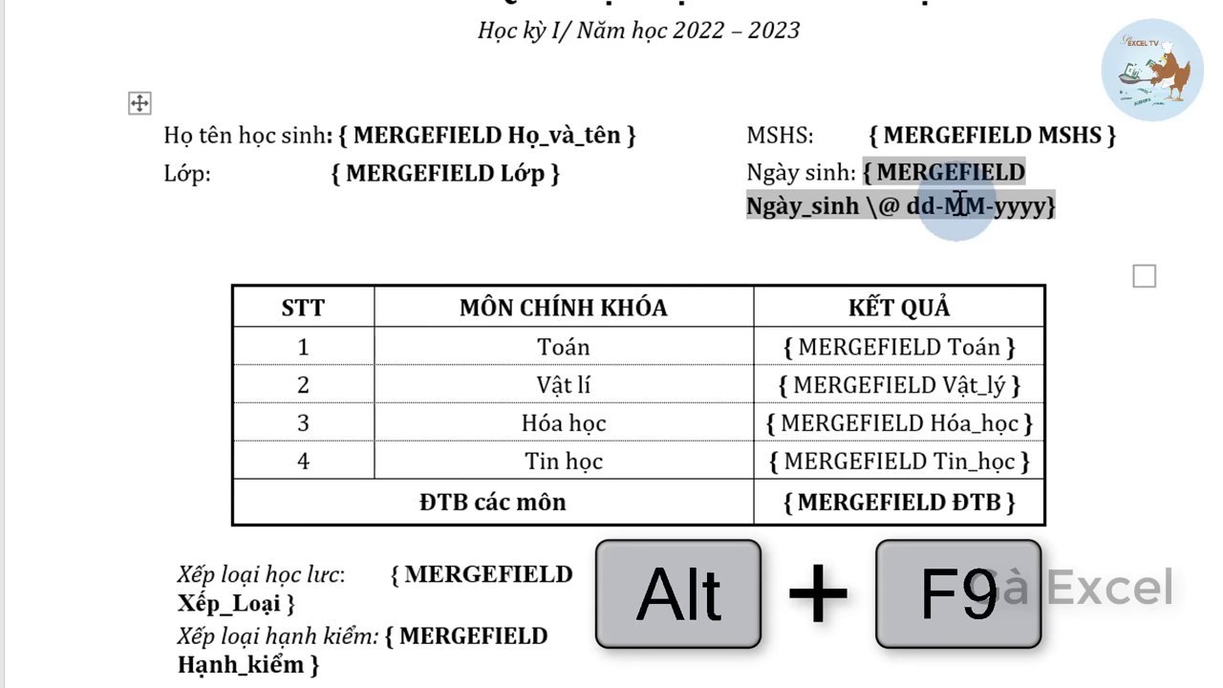
key("alt+F9")
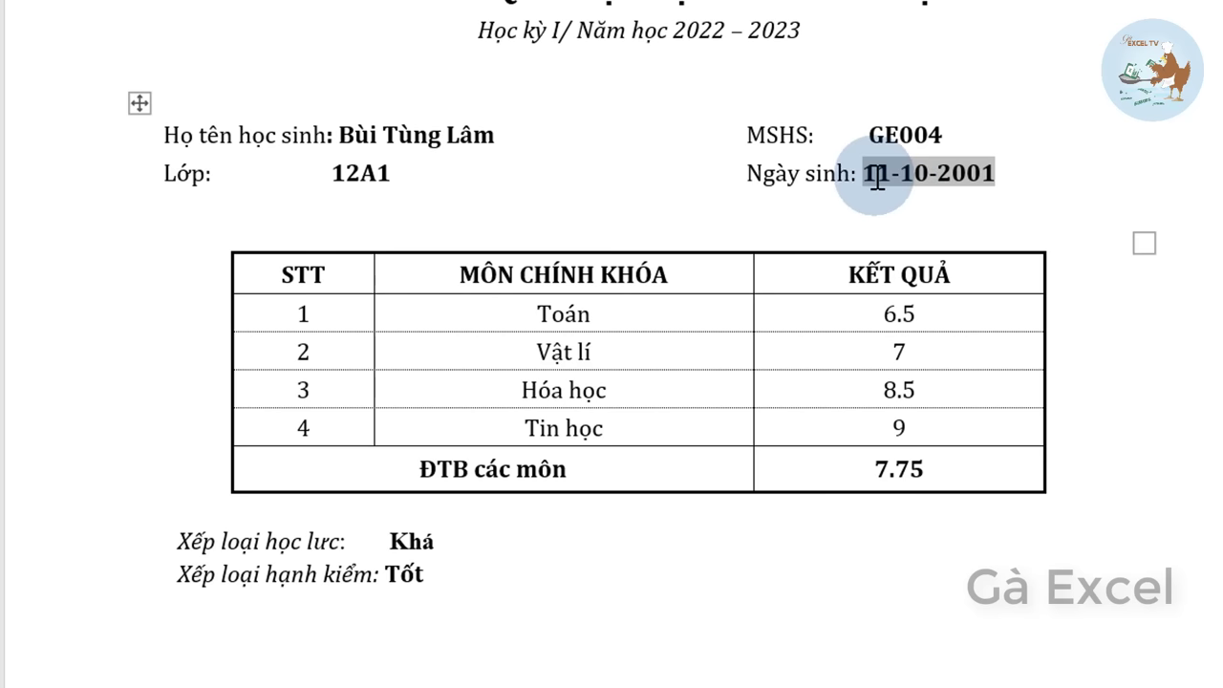
left_click_drag(877, 178, 988, 177)
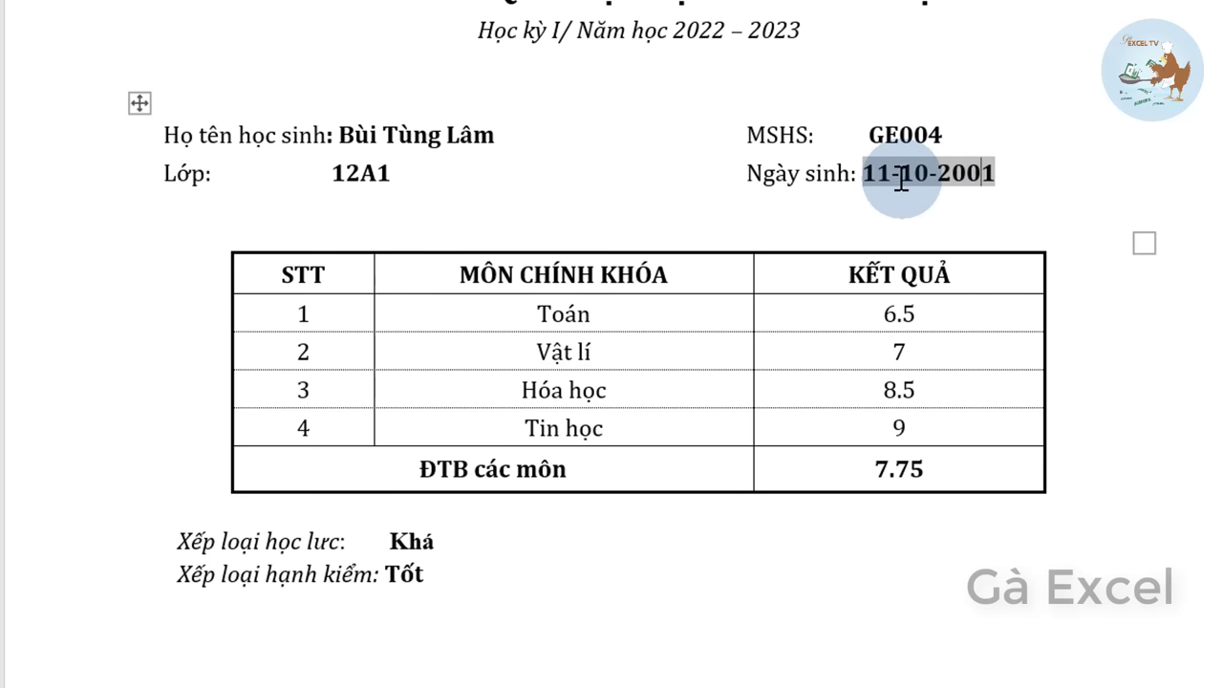
left_click(936, 175)
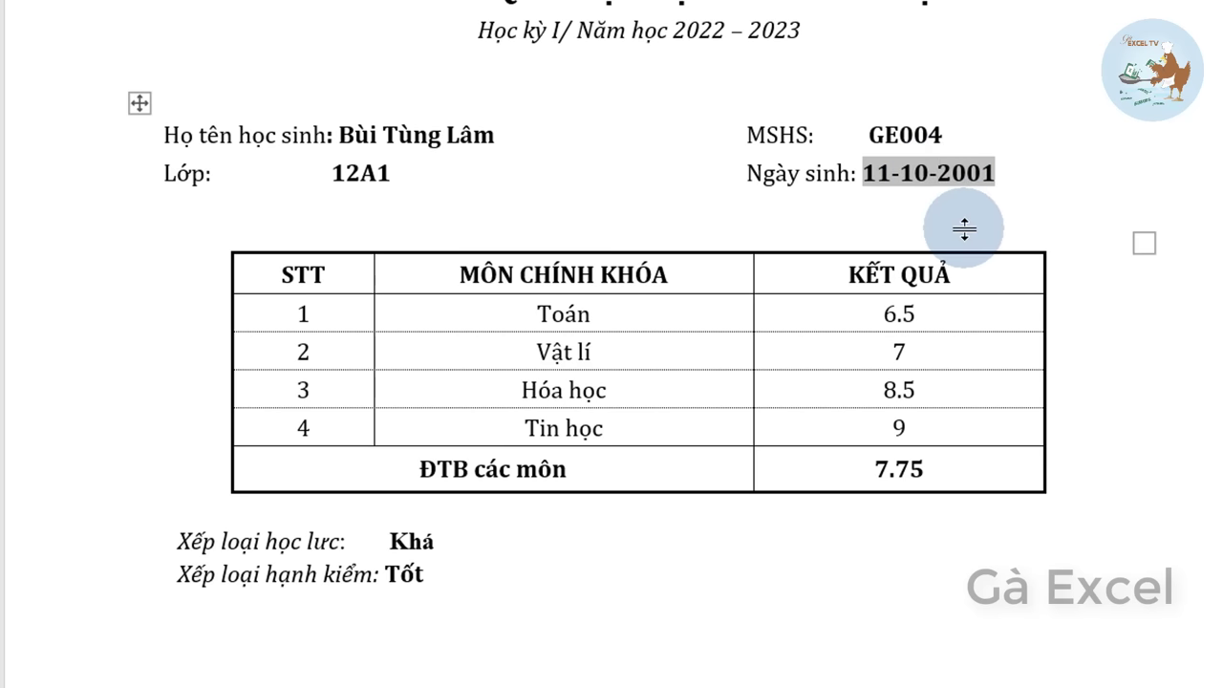
left_click(946, 475)
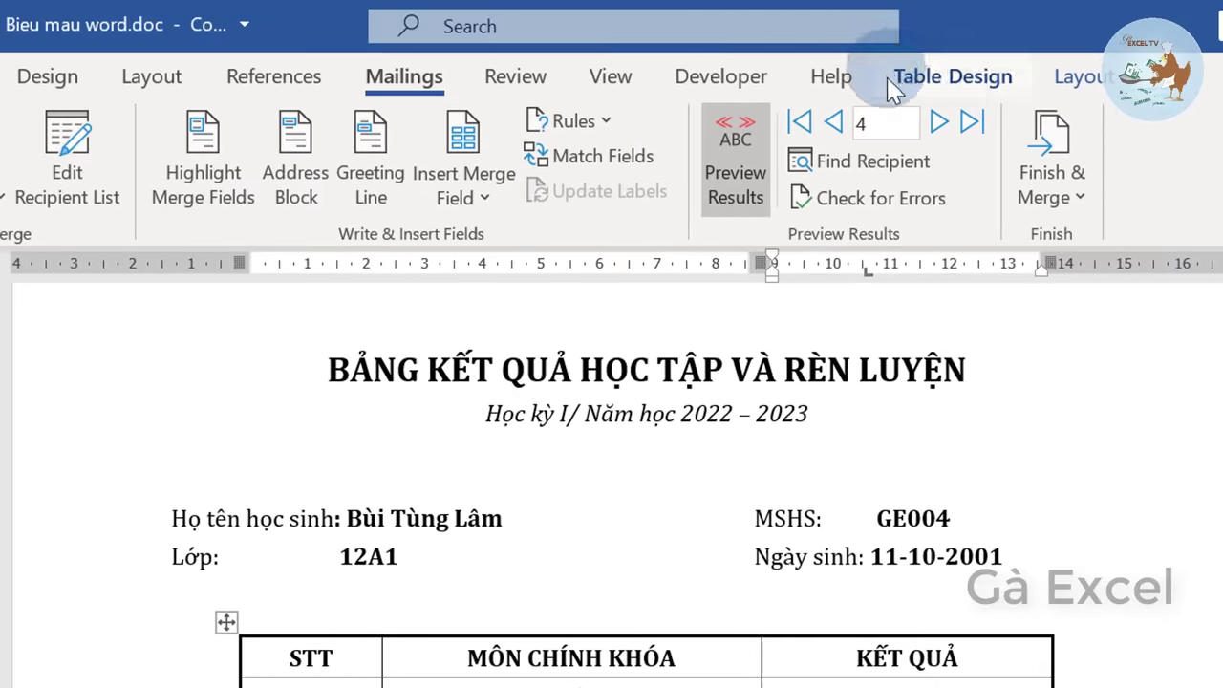
Advance to the next record and inspect birth date 23-08-2001 and its long-decimal scores
left_click(938, 122)
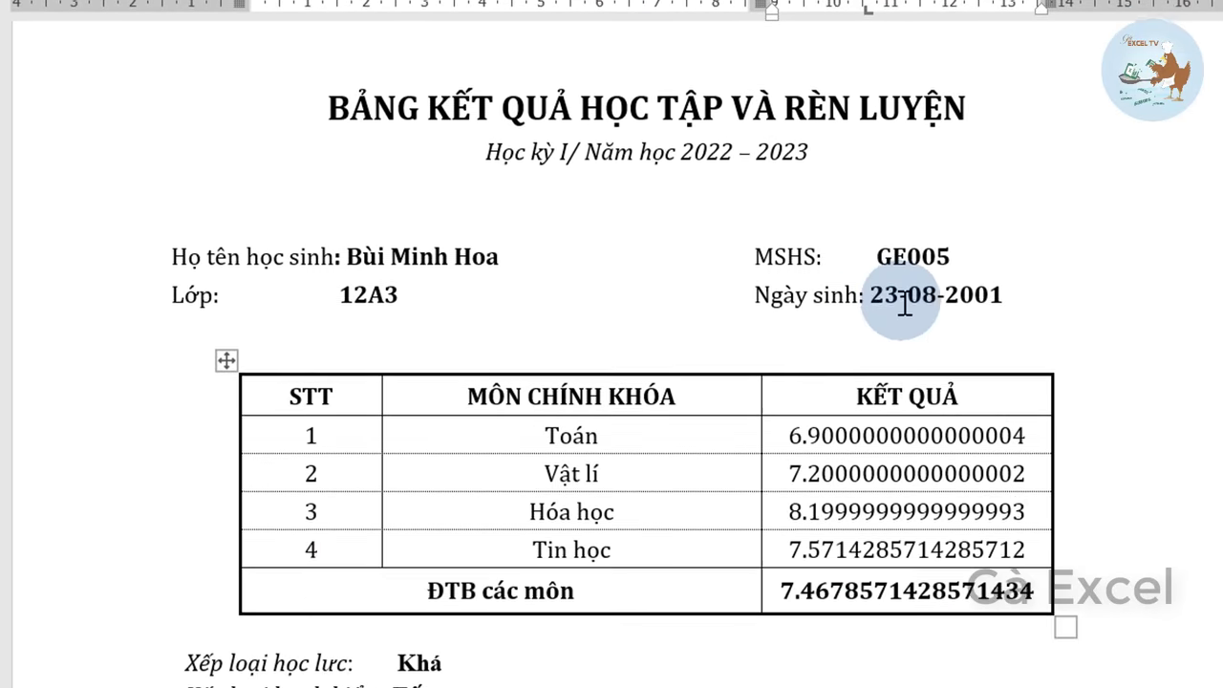
double_click(903, 304)
left_click(991, 219)
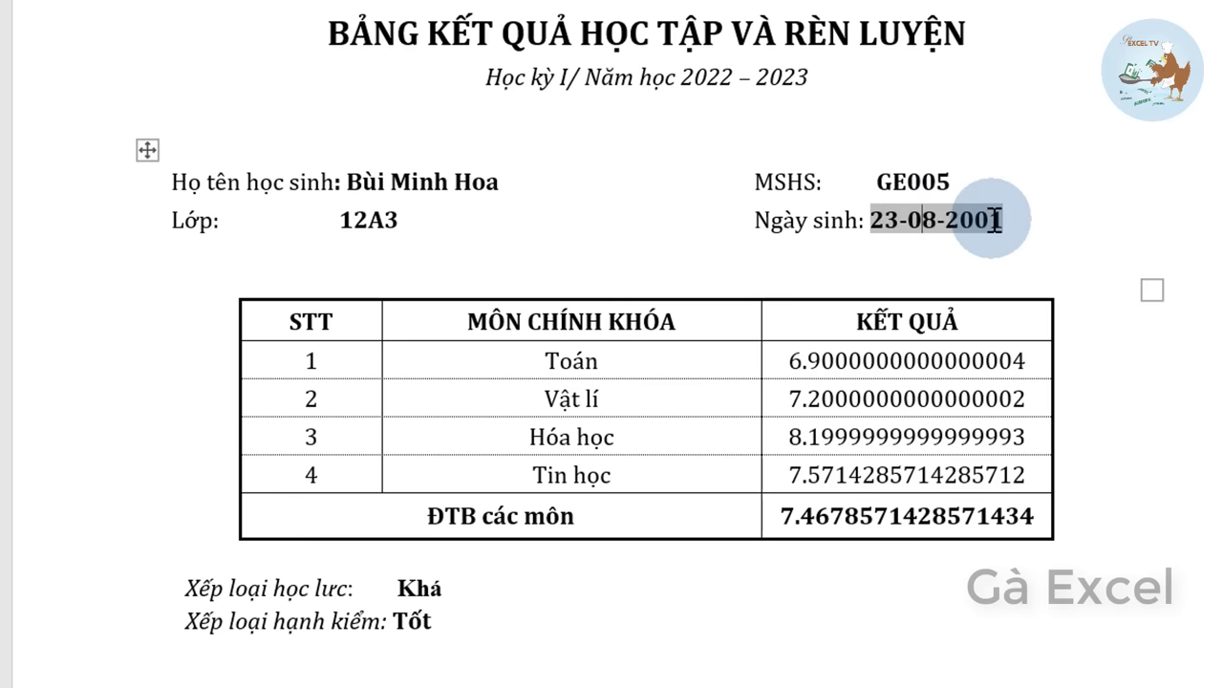
left_click(940, 182)
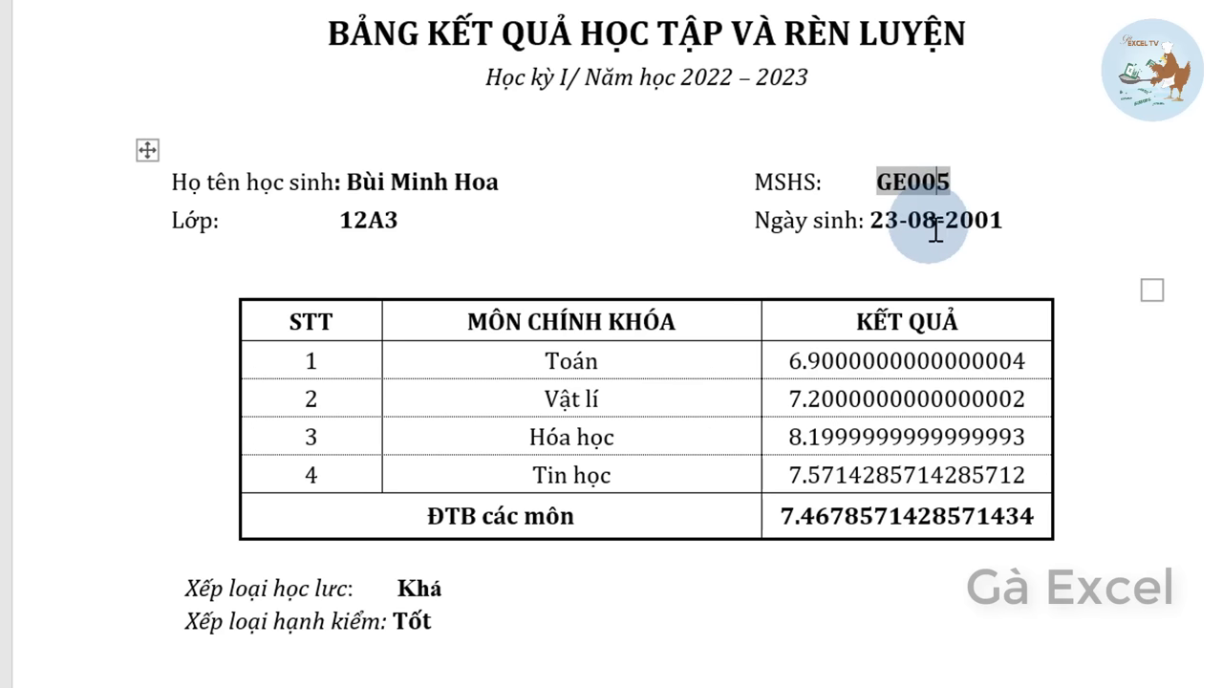
left_click(850, 361)
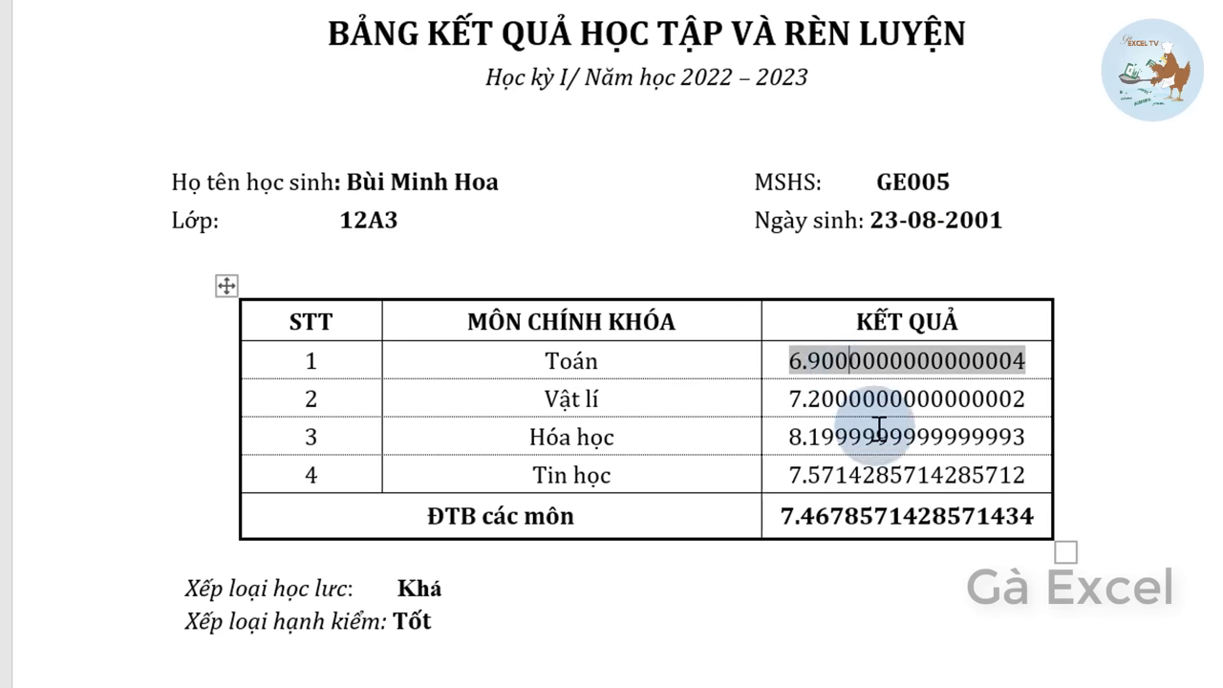
left_click(880, 436)
left_click(914, 516)
left_click(904, 473)
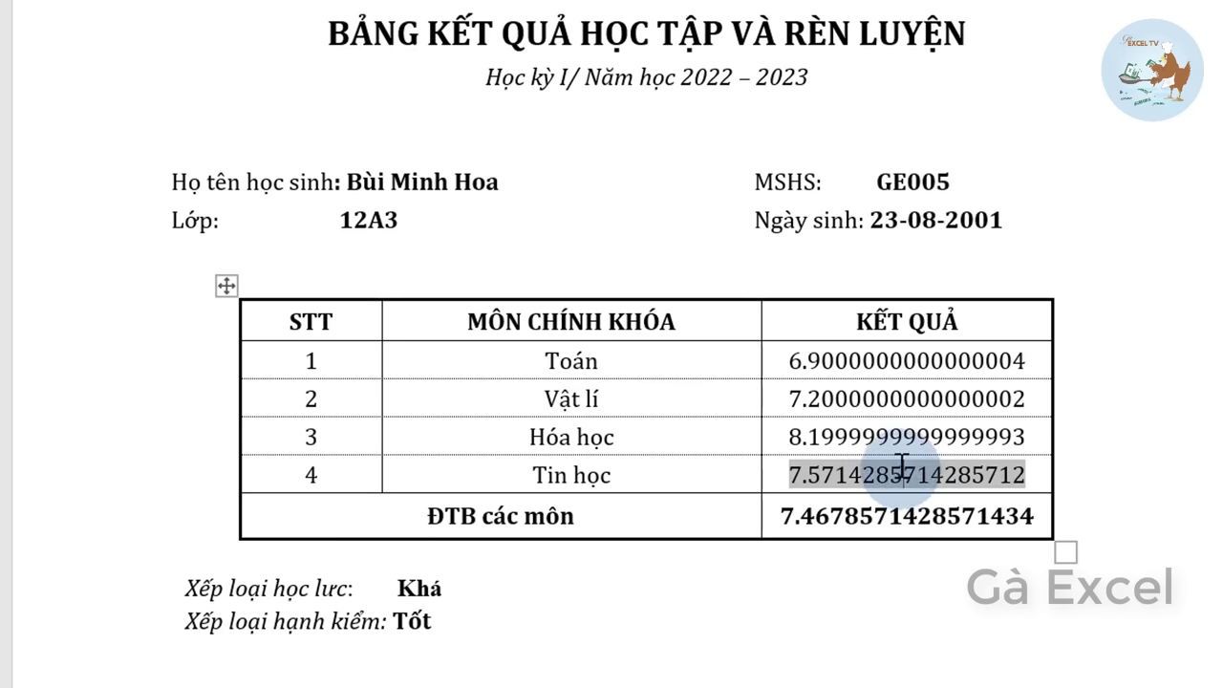
left_click(863, 360)
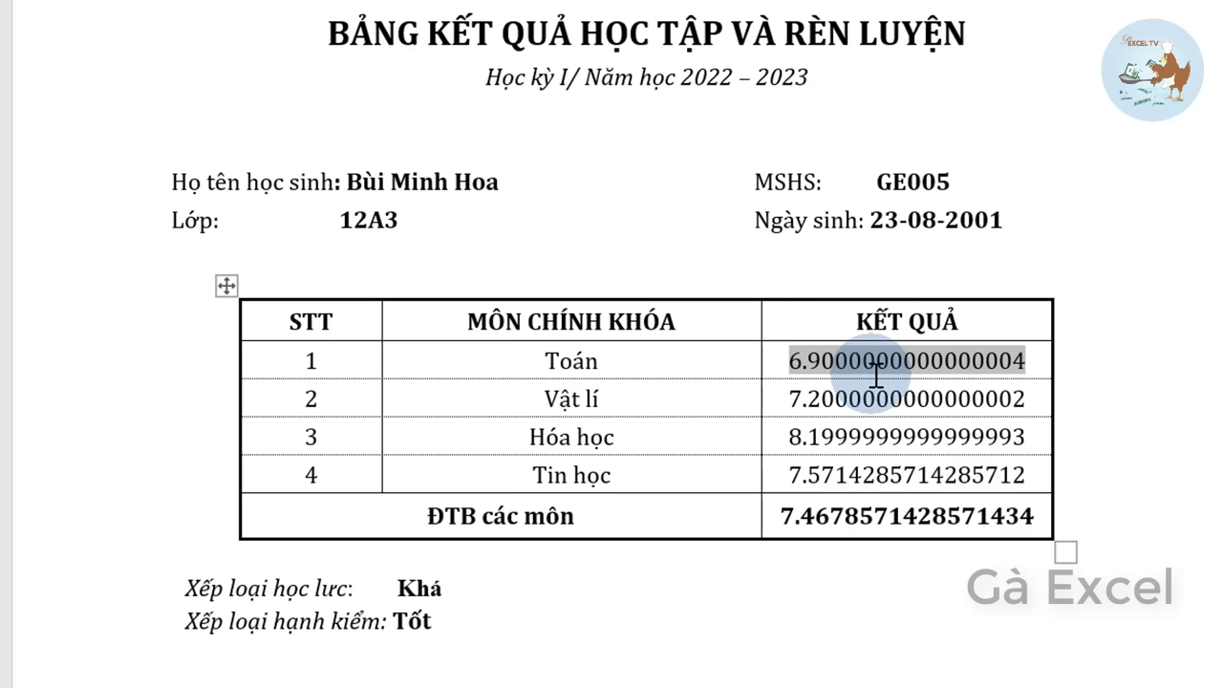
key("alt+F9")
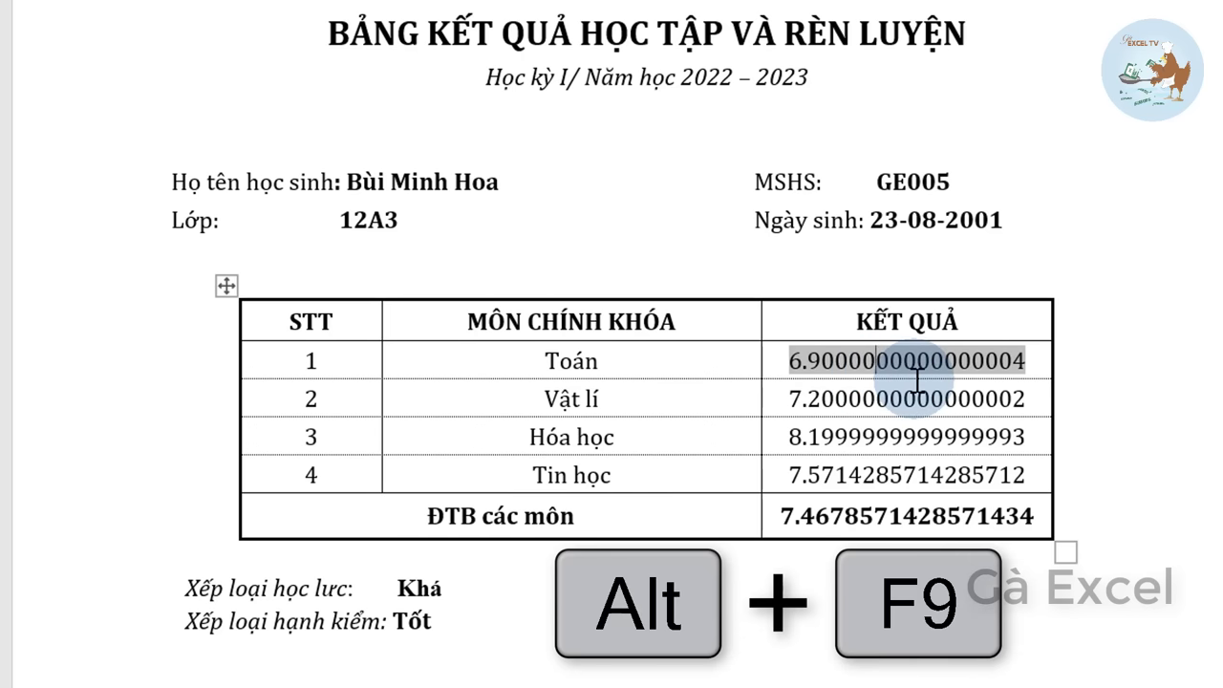
Add the \#,##0.00 number switch to the Toán field code
key("alt+F9")
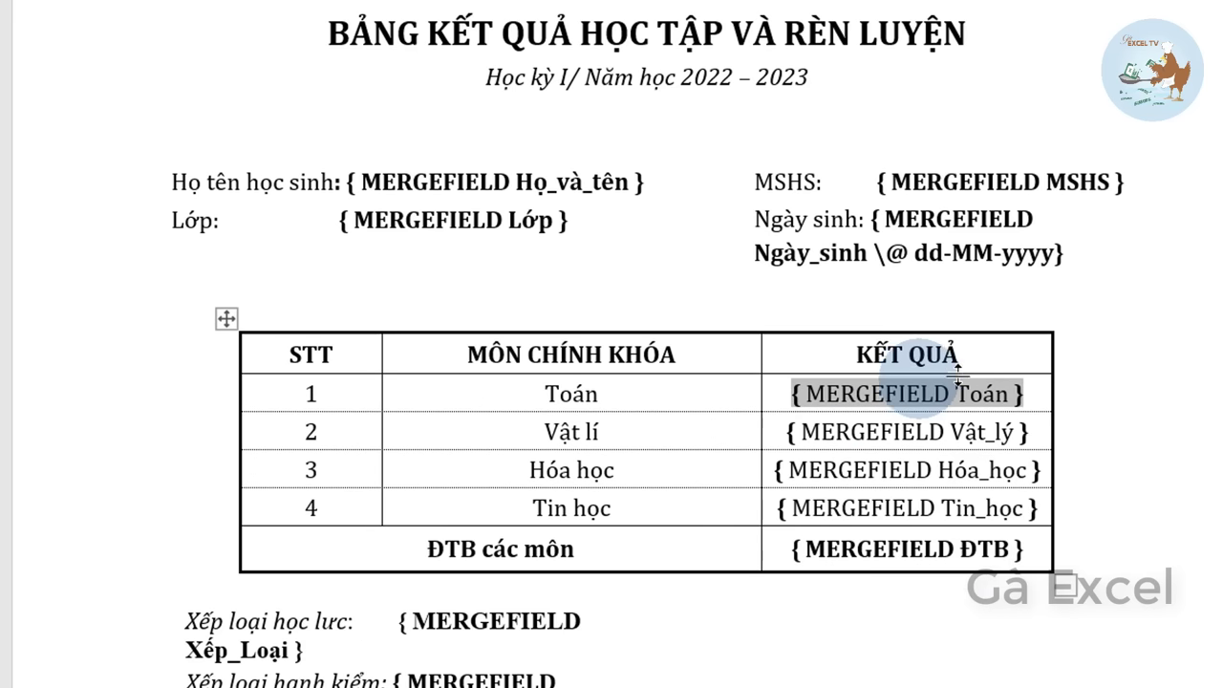
double_click(1013, 395)
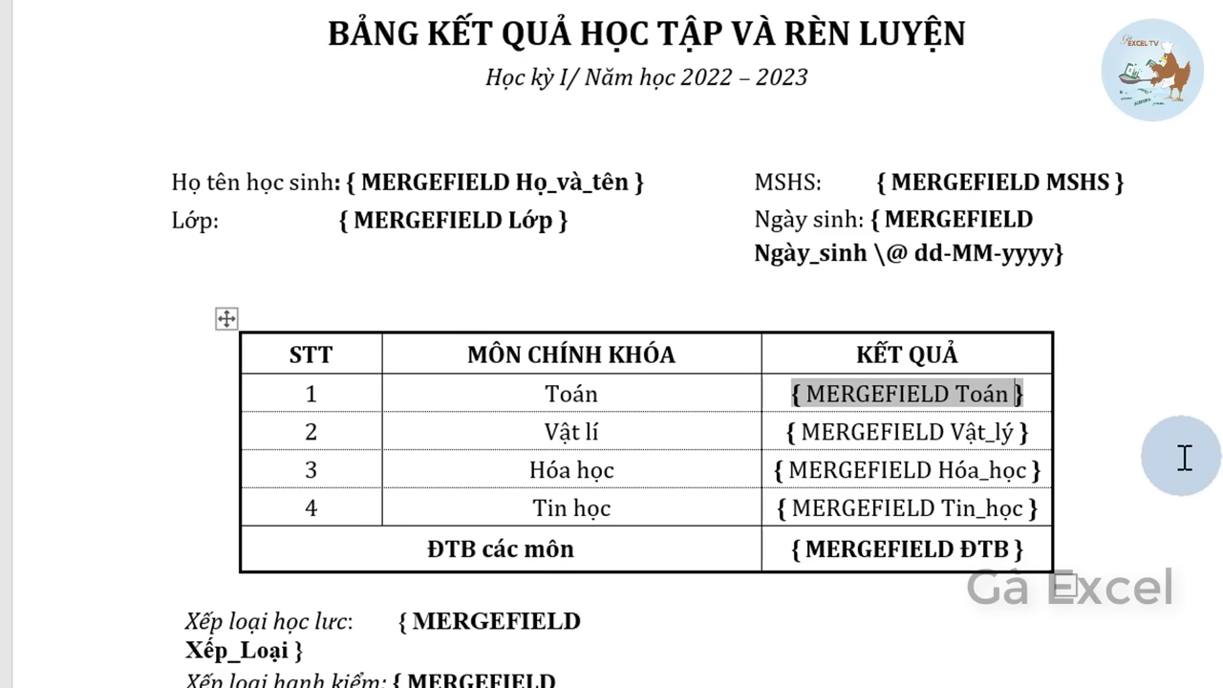
type("\\")
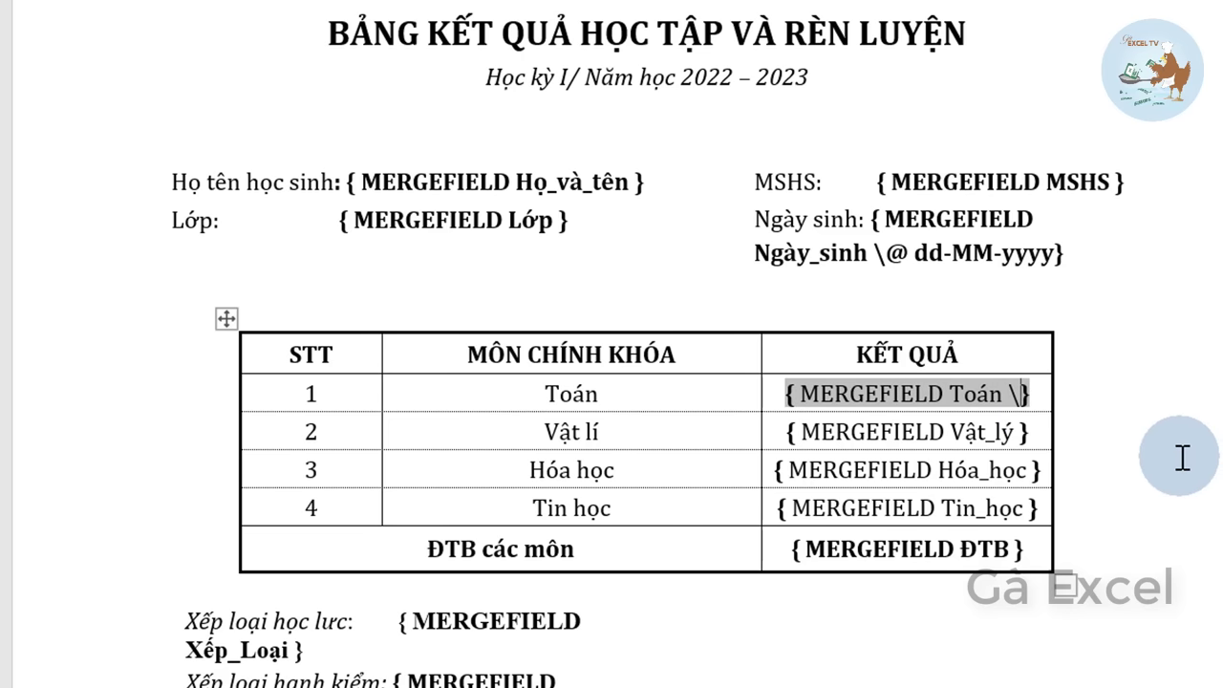
type("#,#")
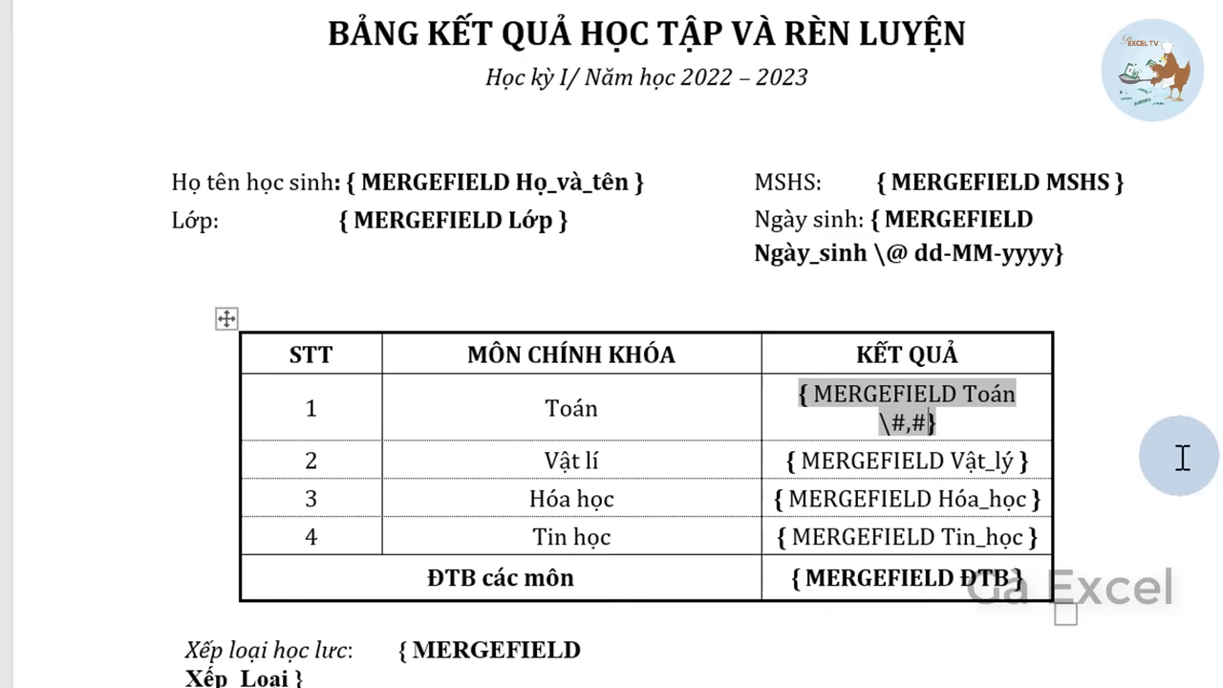
type("#0.")
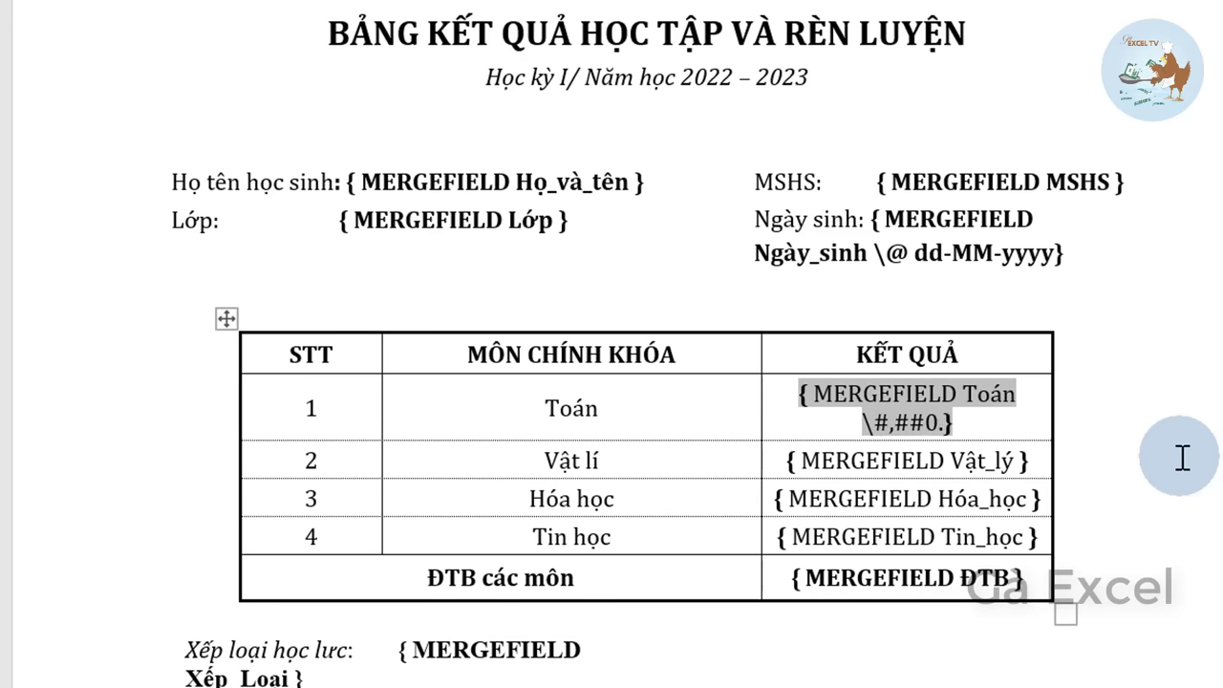
type("00")
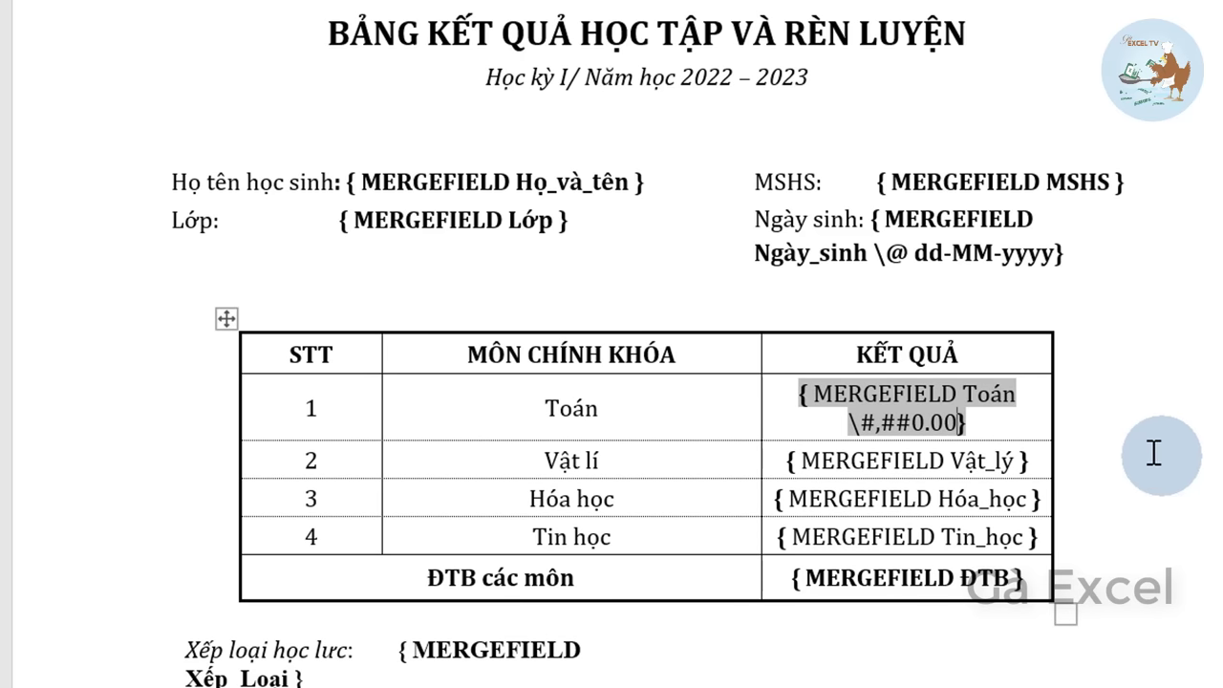
left_click_drag(851, 422, 913, 442)
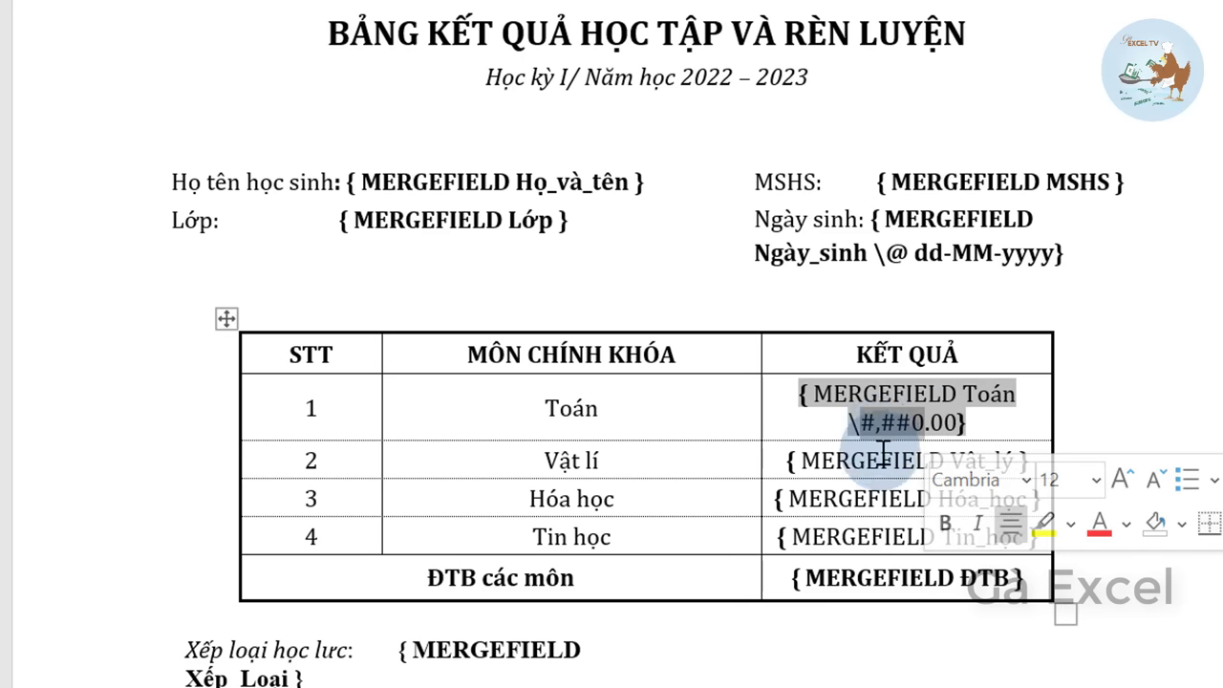
left_click_drag(894, 441, 932, 441)
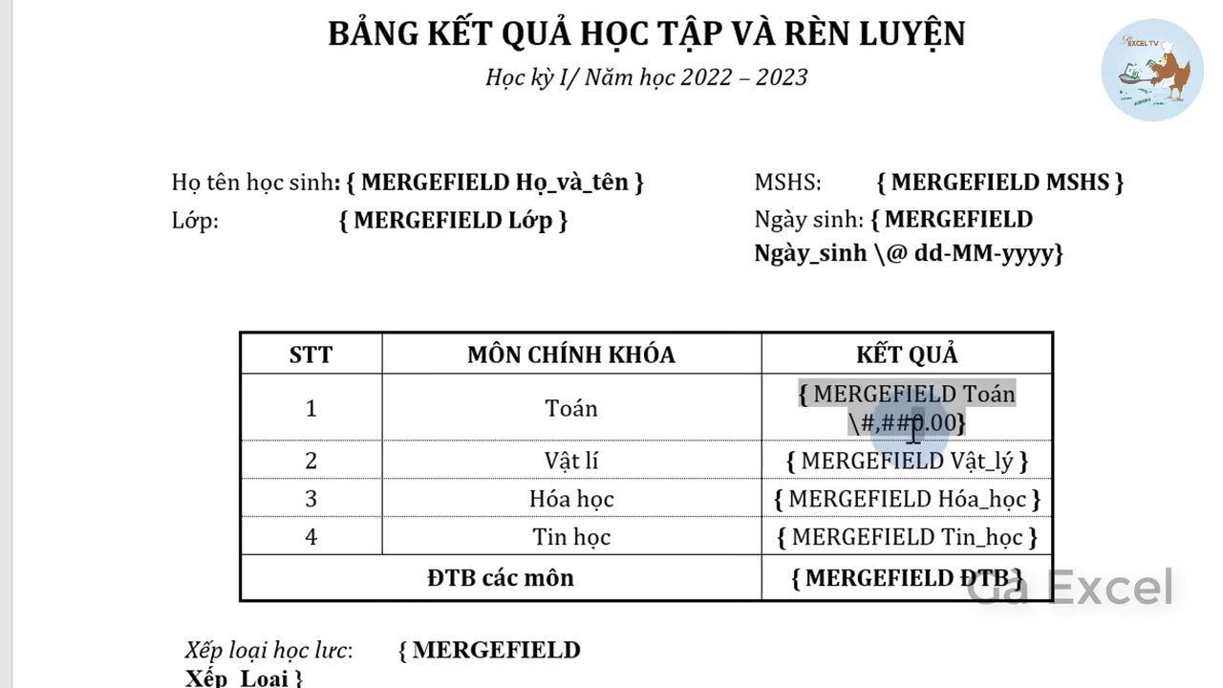
left_click(913, 427)
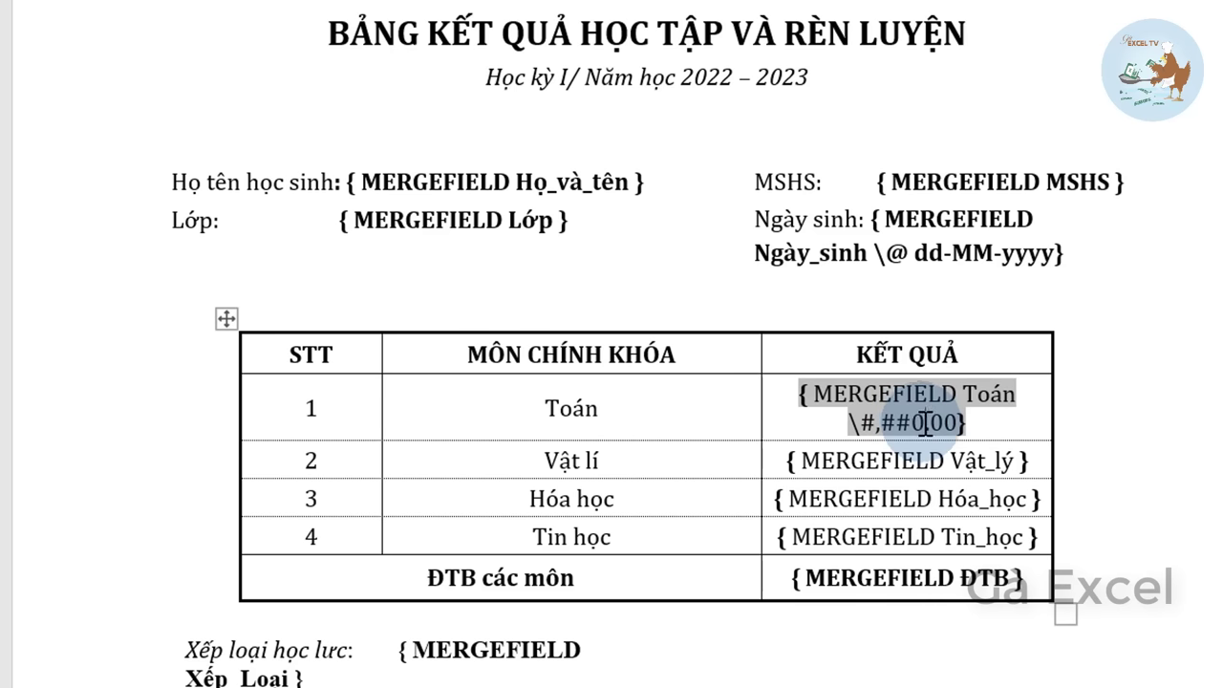
left_click(900, 428)
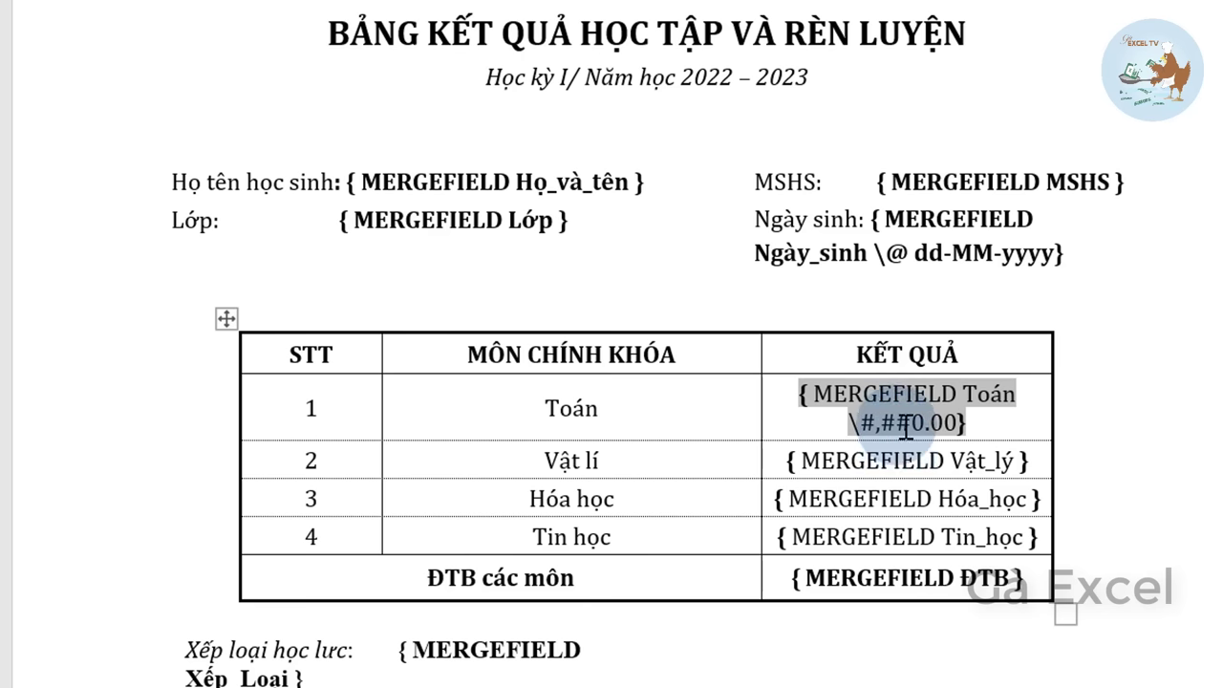
Retype the last zero so the Toán switch reads \#,##0.00
right_click(923, 420)
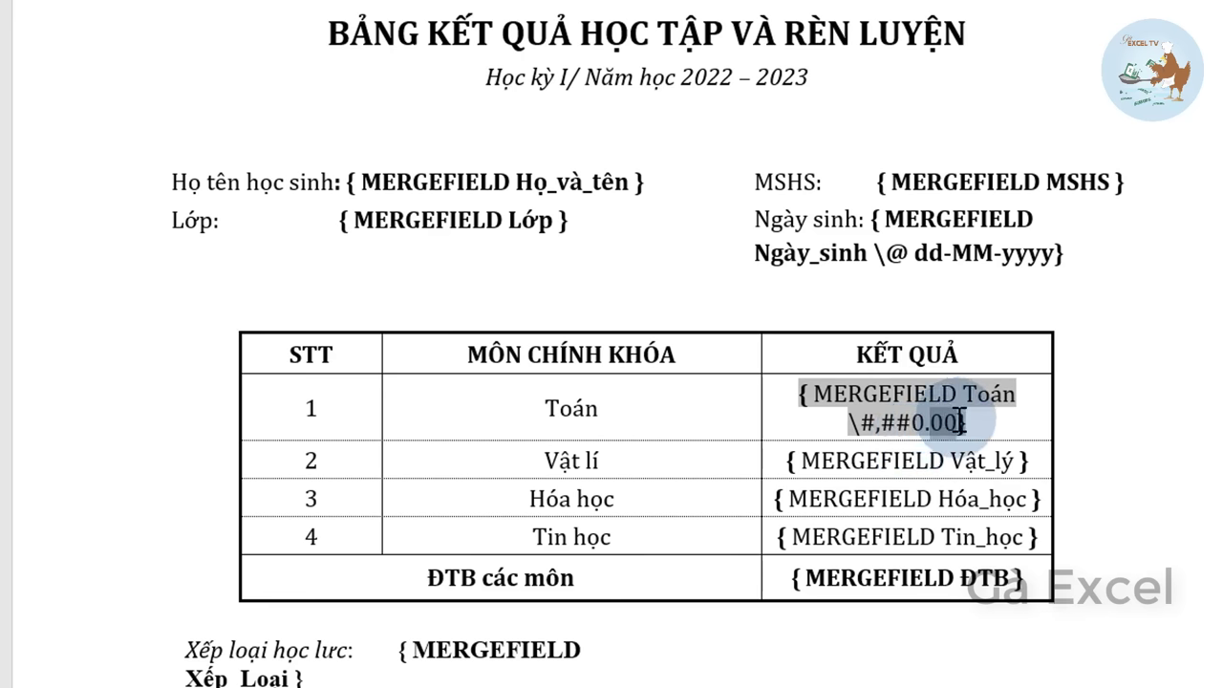
left_click_drag(961, 421, 958, 436)
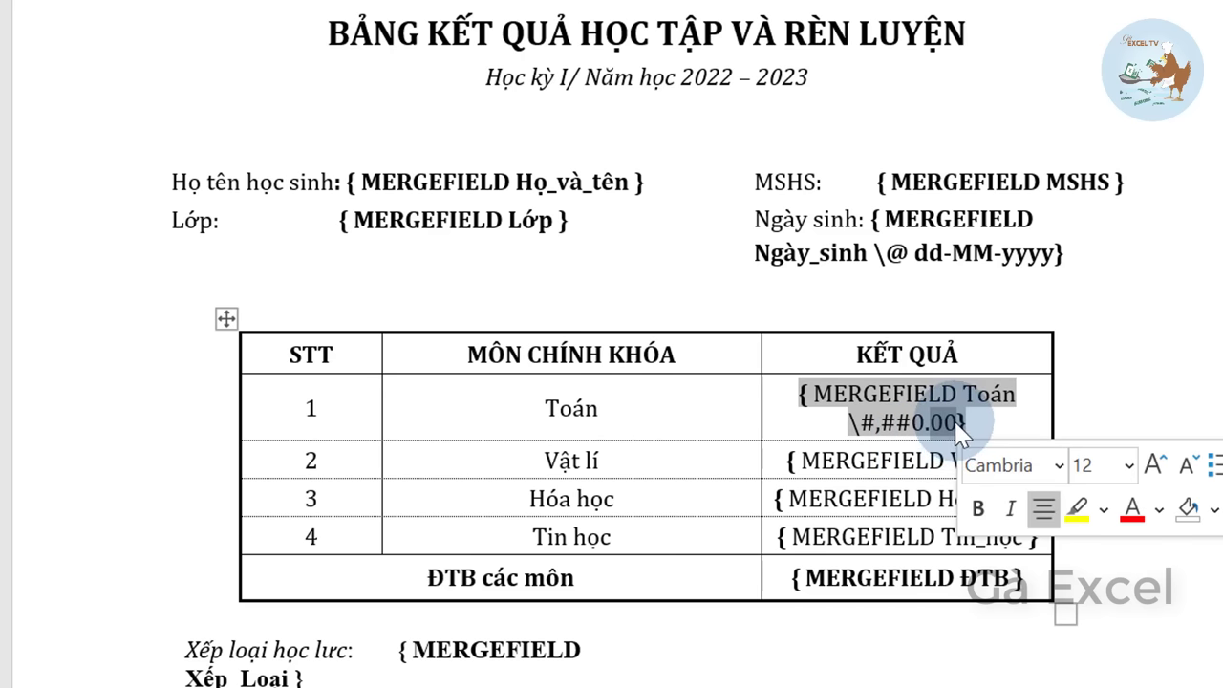
left_click(963, 424)
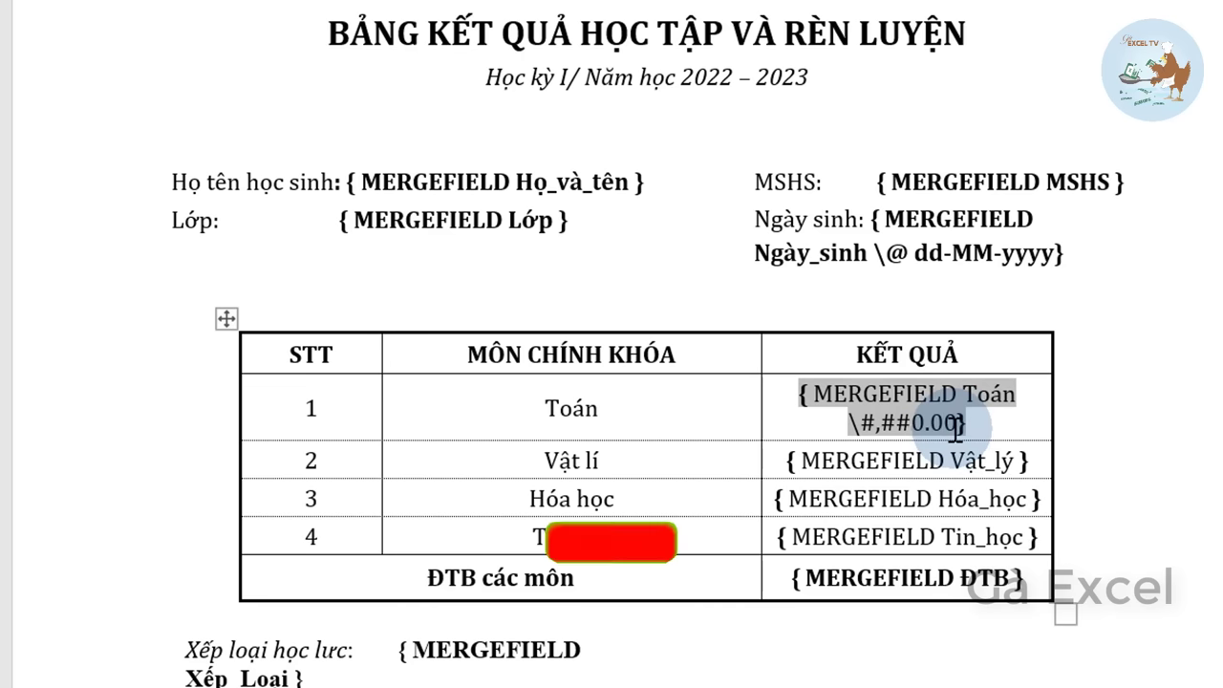
key("BackSpace")
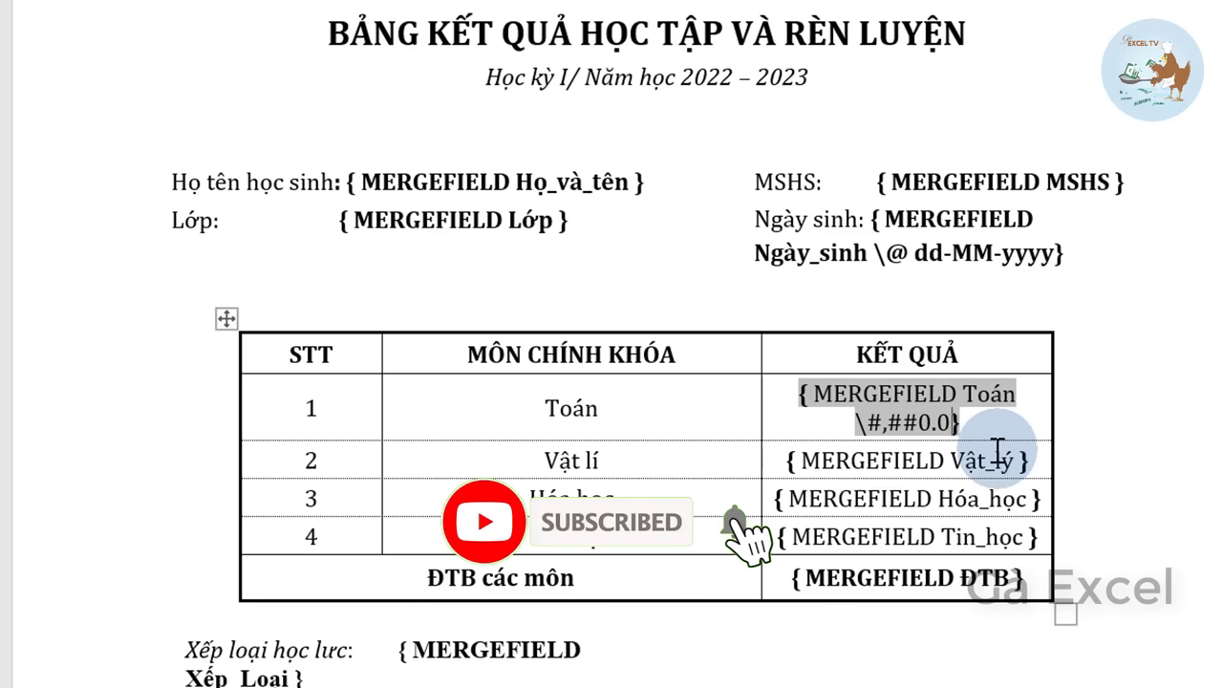
type("0")
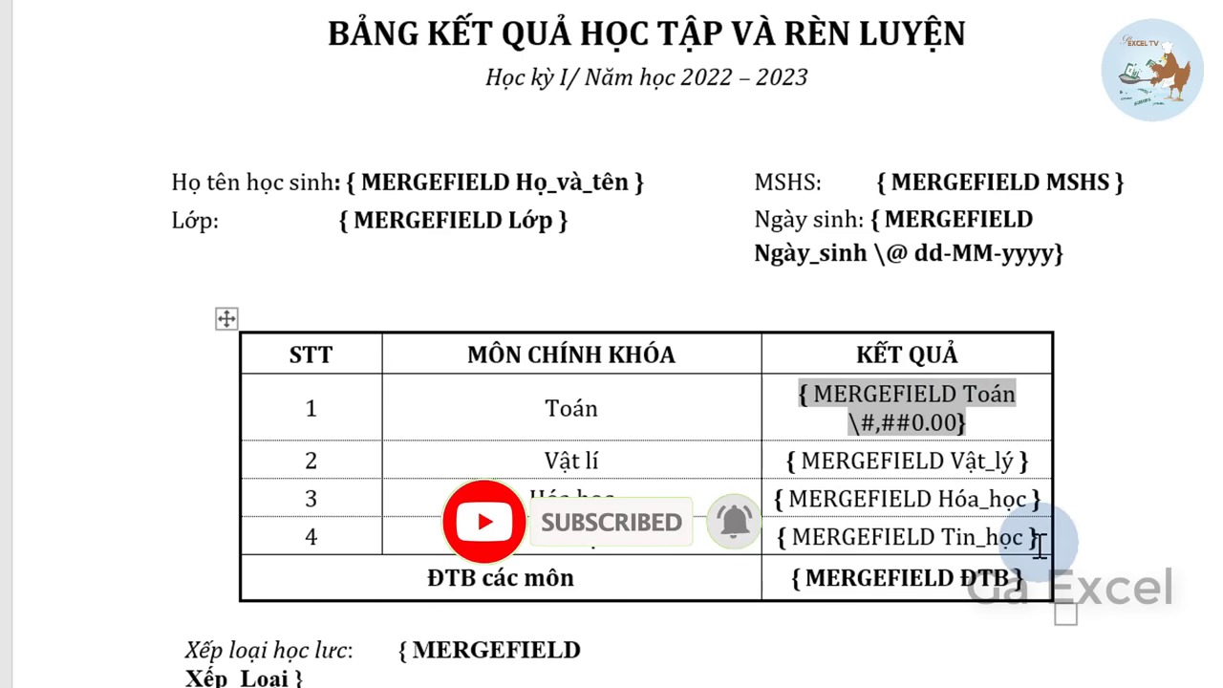
Add \#,##0.00 to the Vật_lý field code and paste it into Hóa_học
left_click(1023, 461)
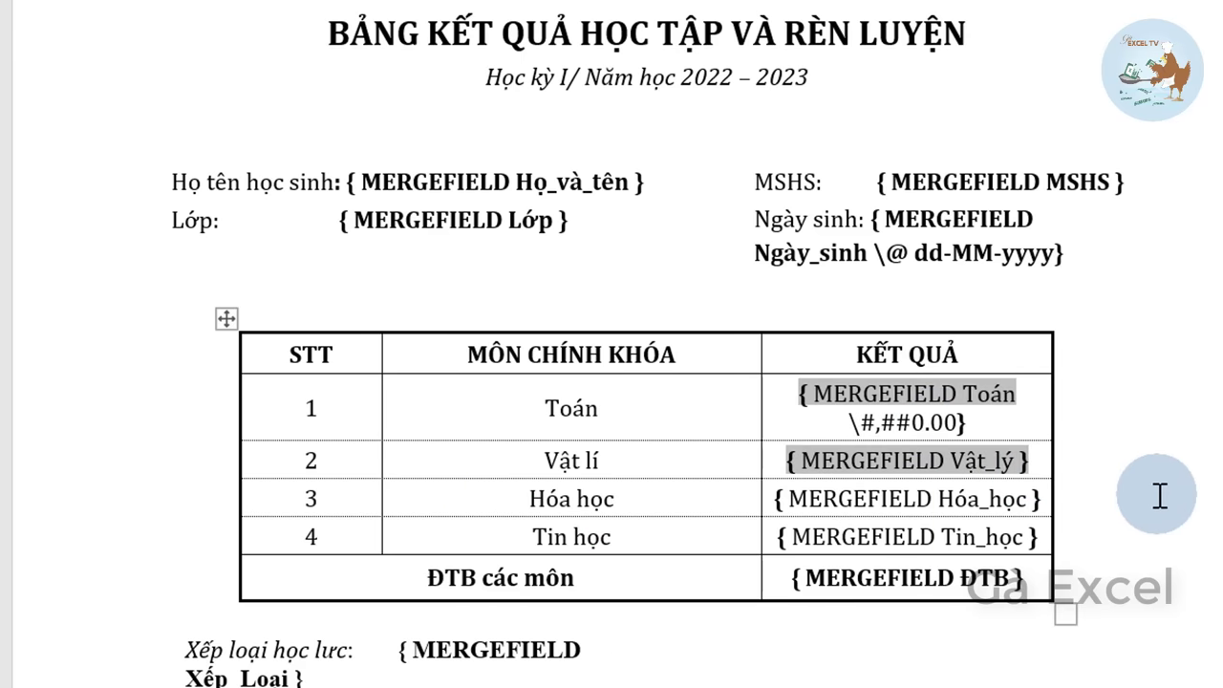
type("\\")
type("#,")
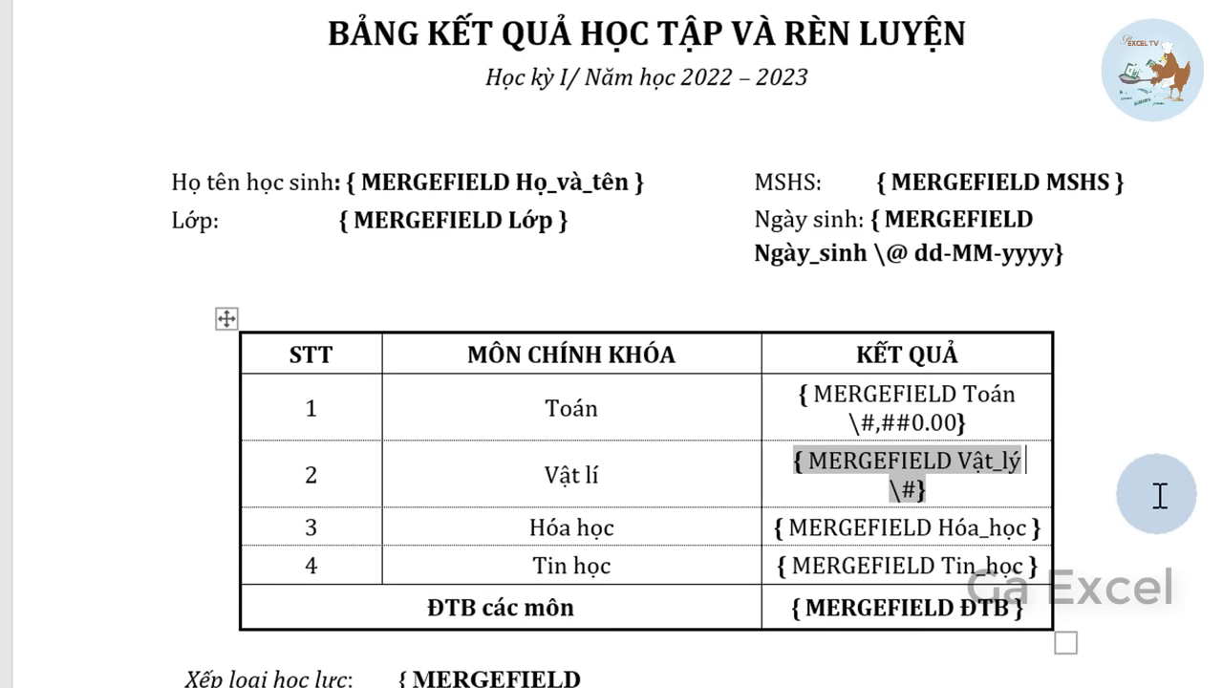
type("##0")
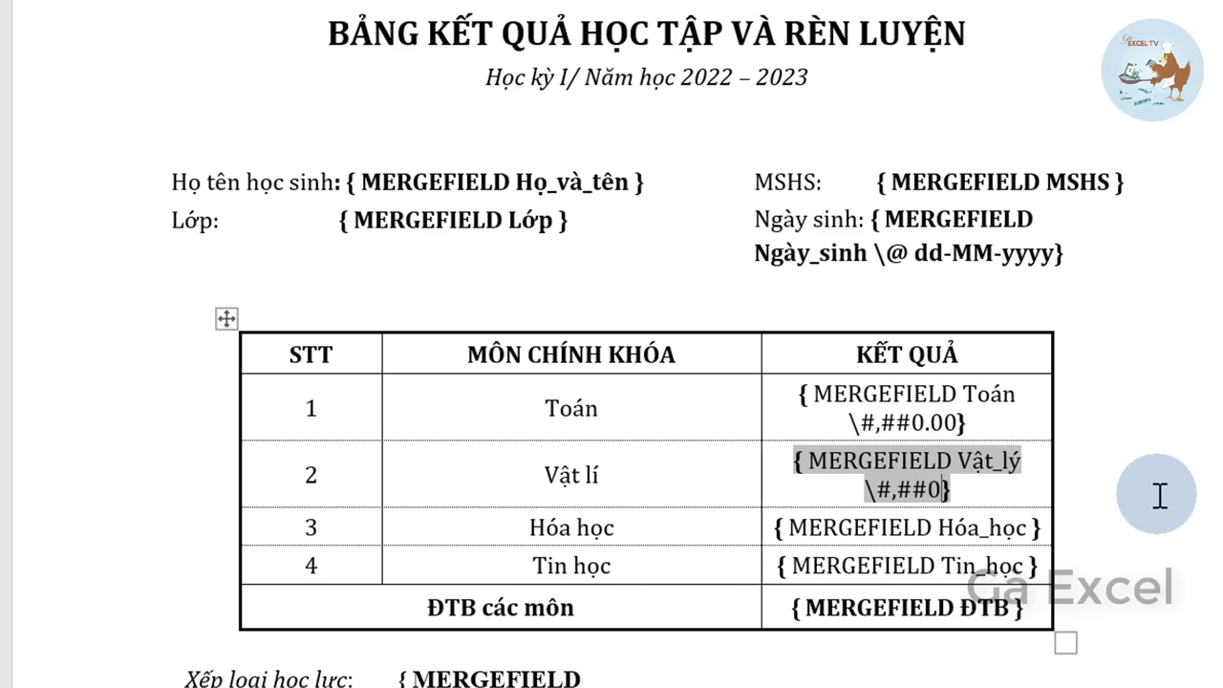
type(".00")
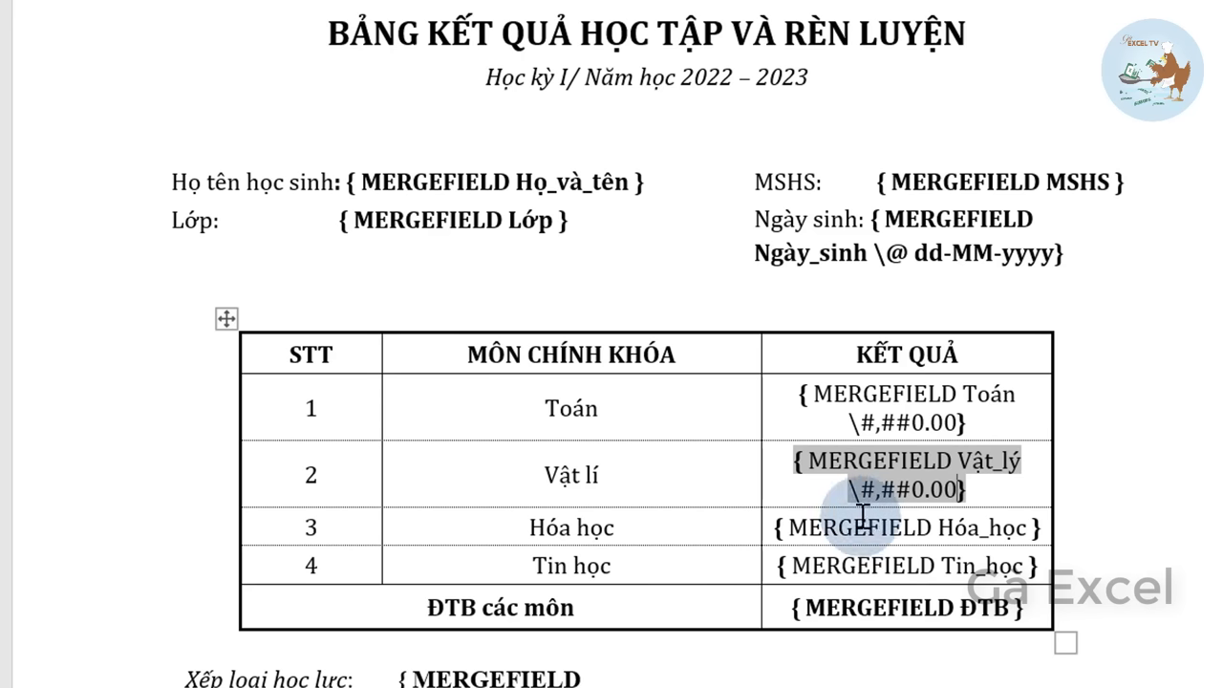
left_click_drag(851, 489, 959, 495)
key("ctrl+c")
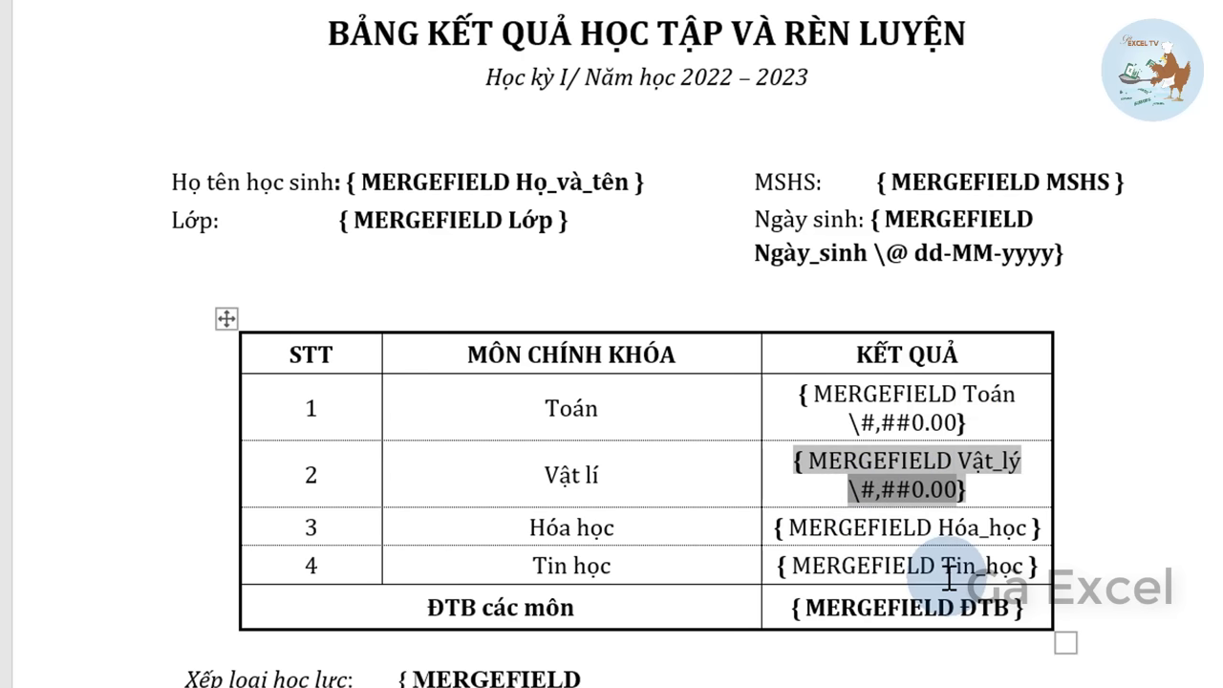
left_click(1040, 526)
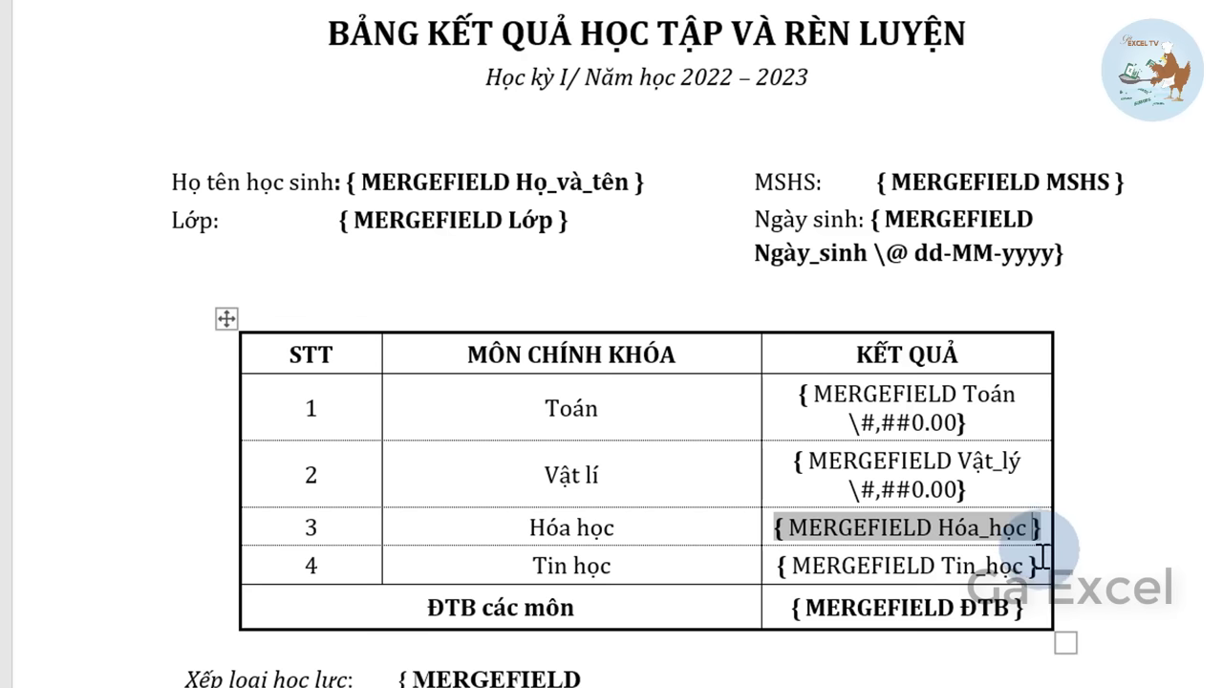
key("ctrl+v")
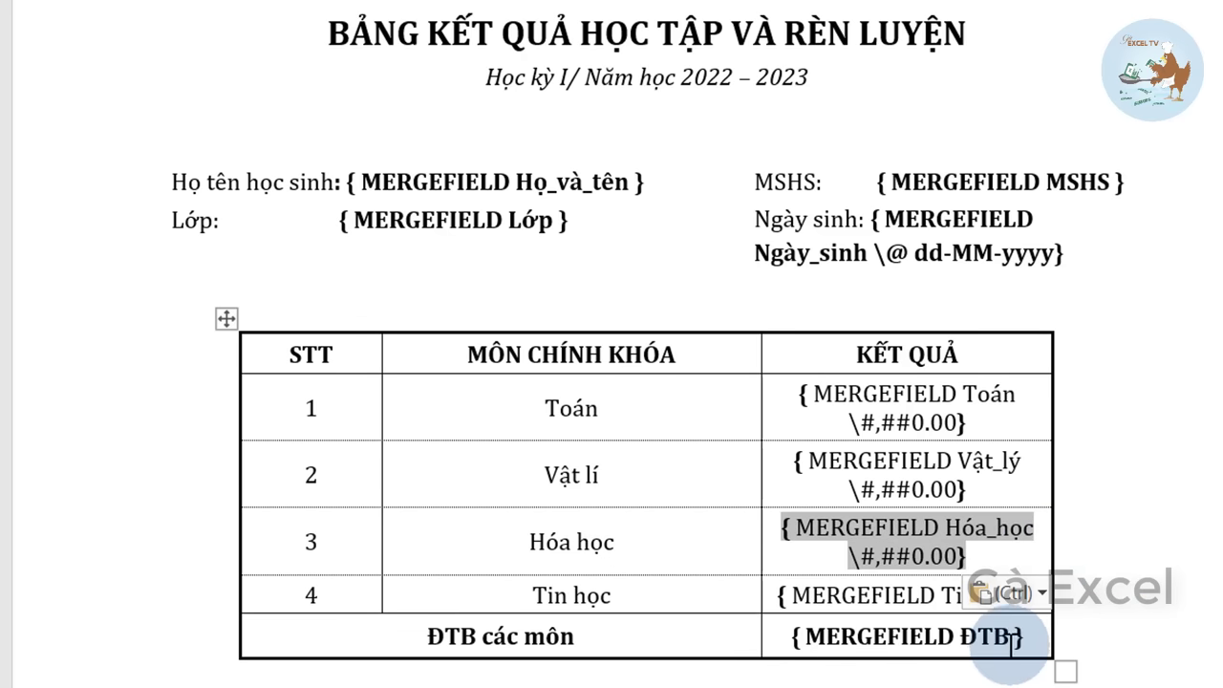
Paste the \#,##0.00 switch into the ĐTB and Tin_học field codes
left_click(940, 595)
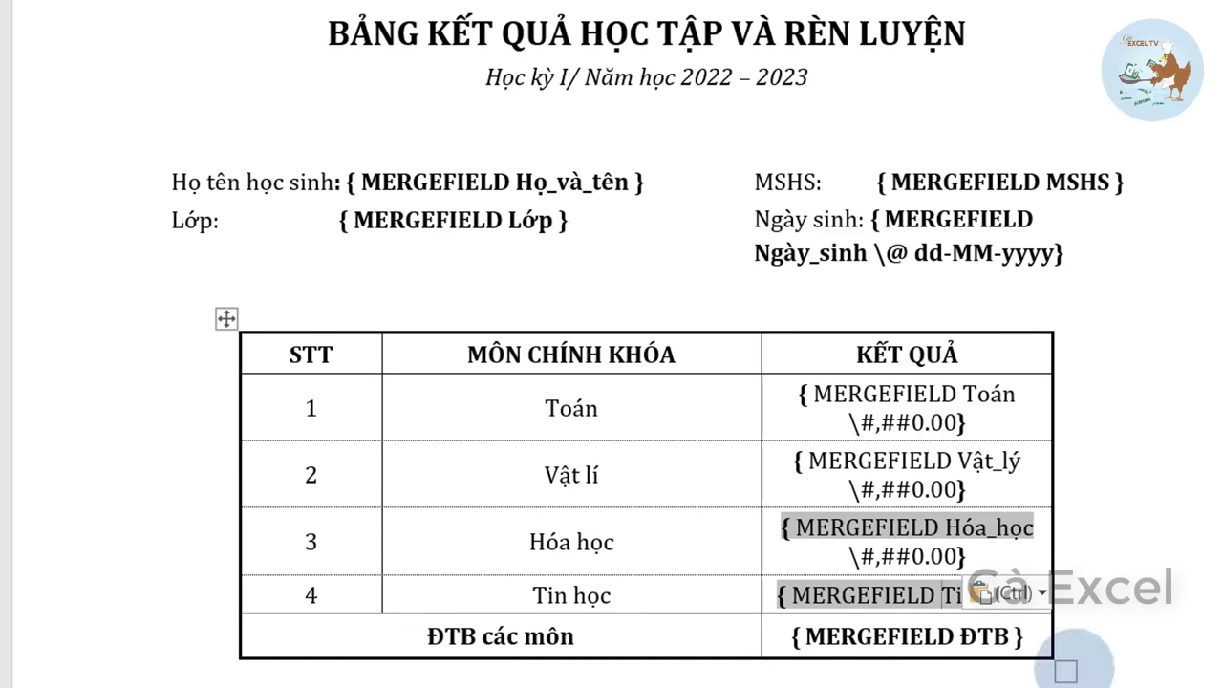
left_click(1019, 635)
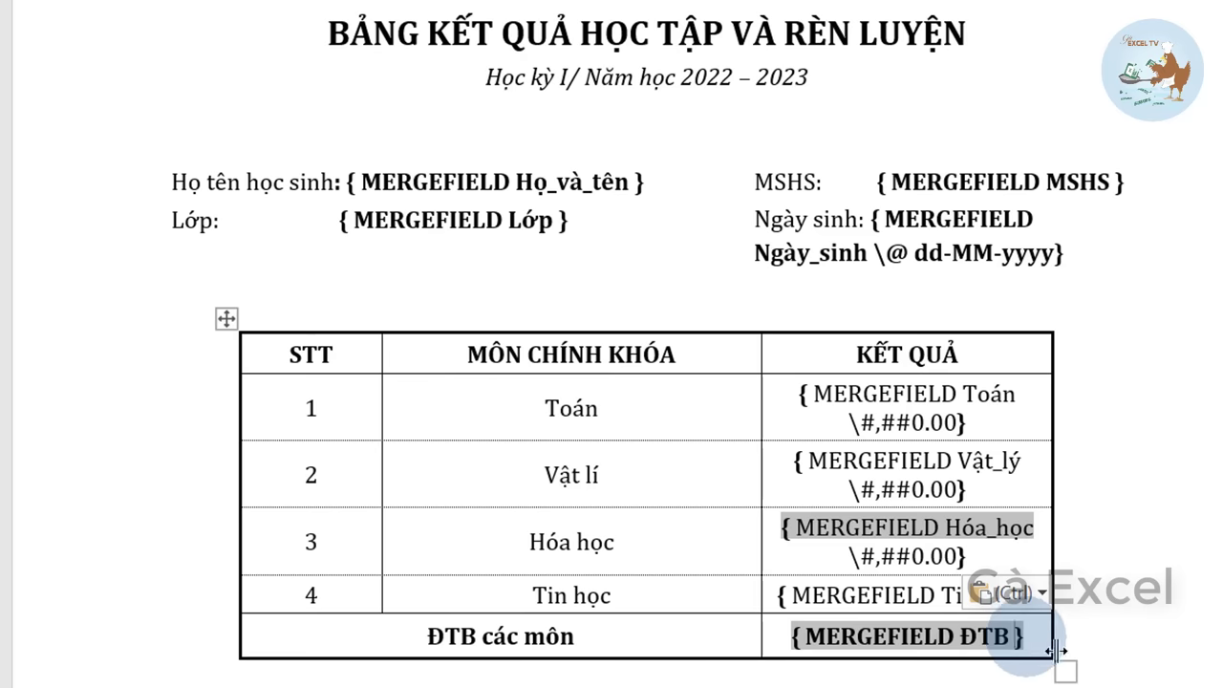
key("ctrl+v")
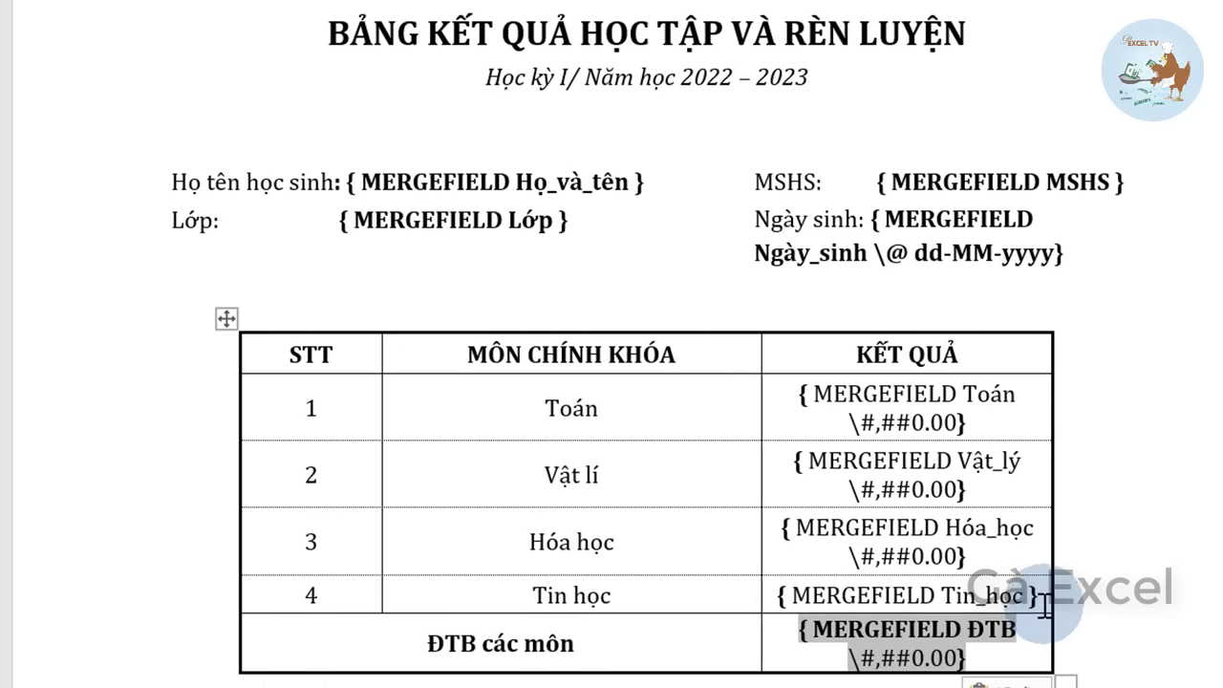
left_click(1062, 597)
key("ctrl+v")
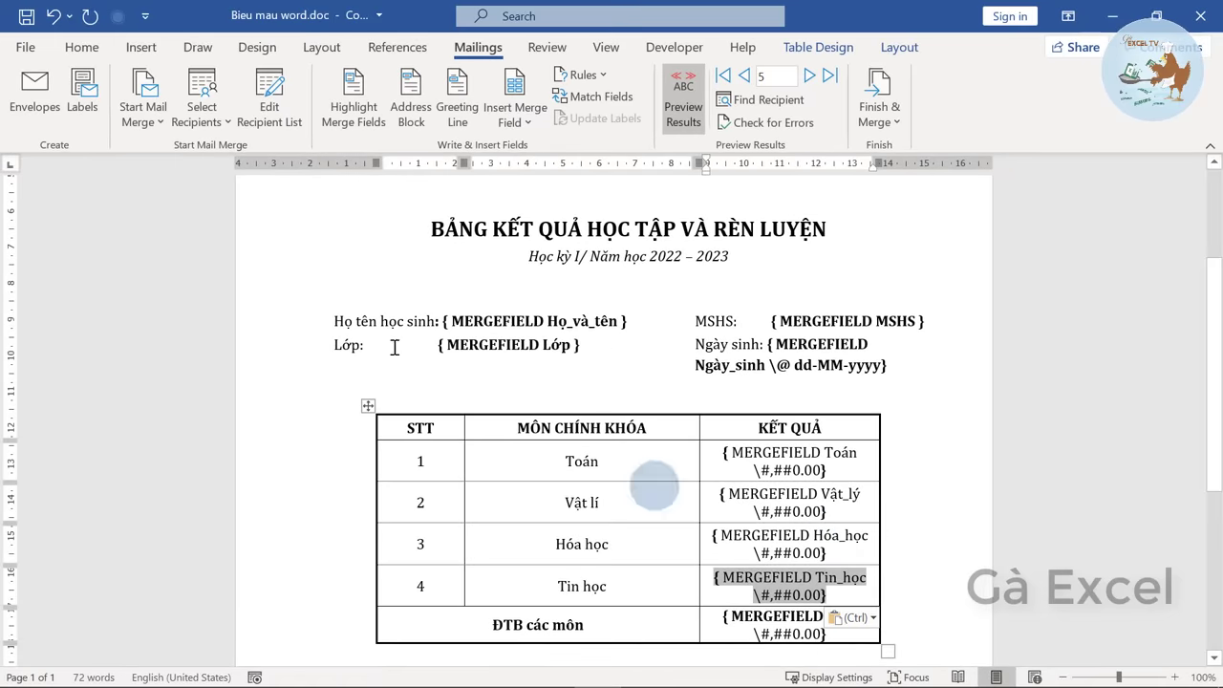
Check the Lớp, MSHS and Xếp loại học lực field codes
left_click(587, 348)
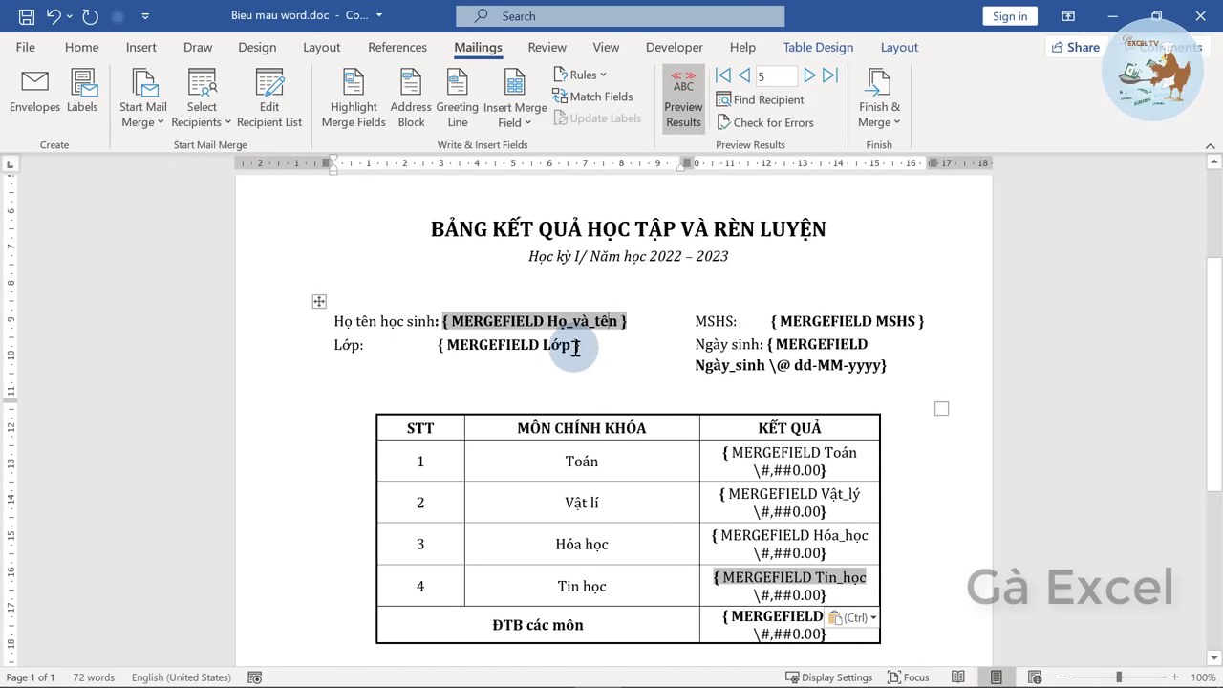
left_click(801, 327)
scroll(820, 421, "down", 3)
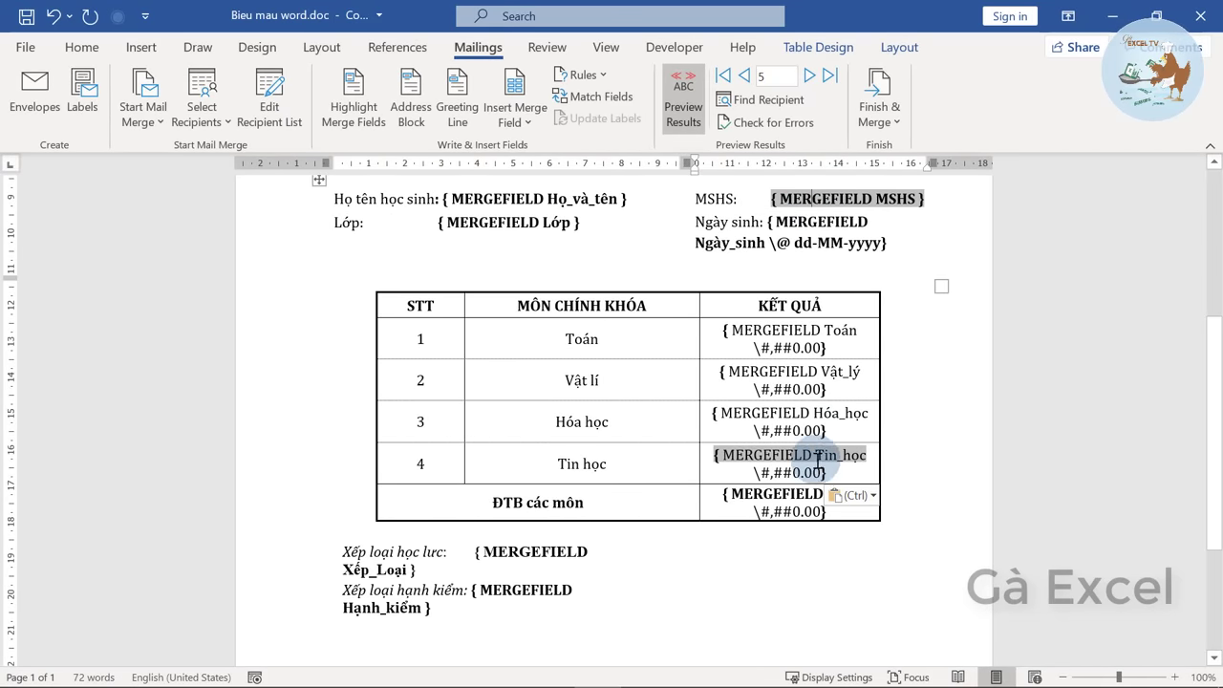
scroll(732, 506, "down", 1)
left_click(521, 490)
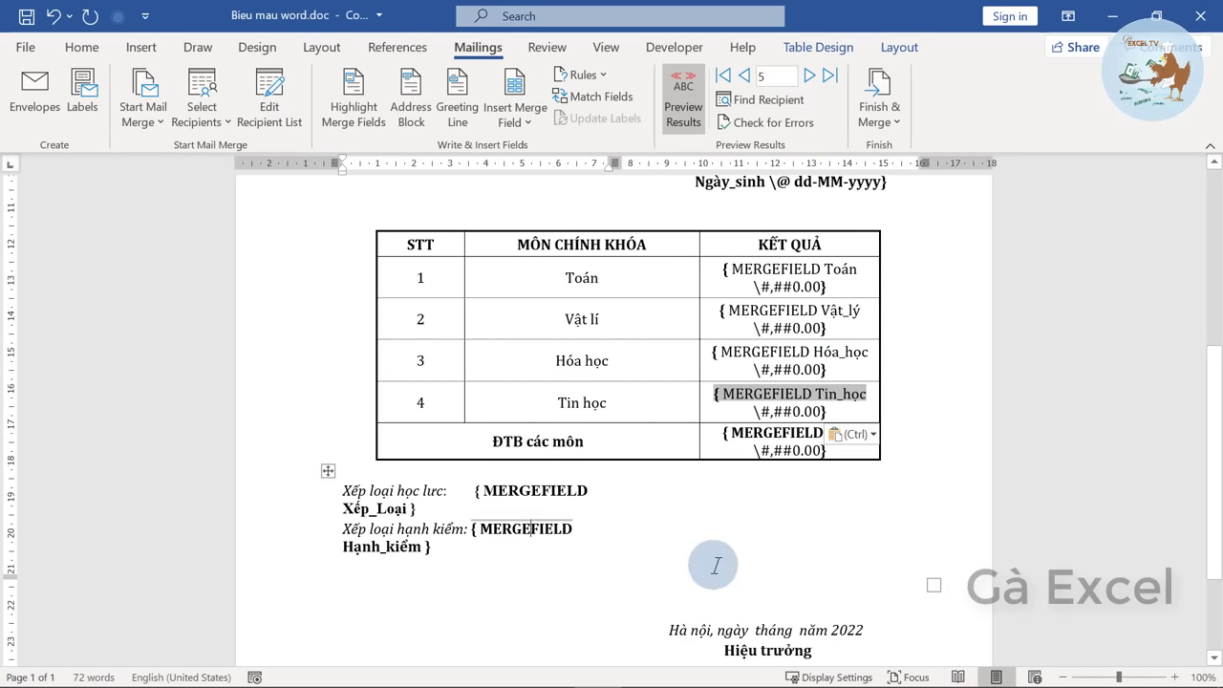
scroll(715, 566, "up", 2)
scroll(715, 564, "up", 1)
scroll(715, 565, "up", 1)
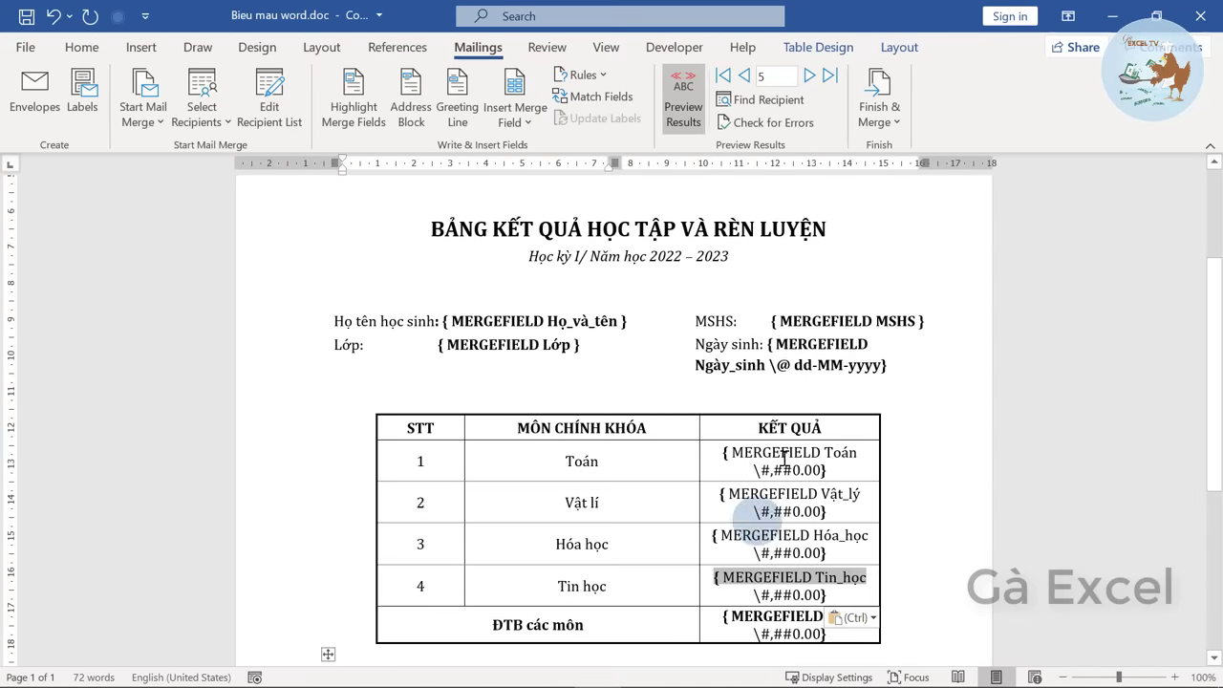
Verify the Ngày_sinh and Vật_lý format switches, then show merged values with Alt+F9
left_click(812, 355)
left_click(824, 511)
left_click(852, 502)
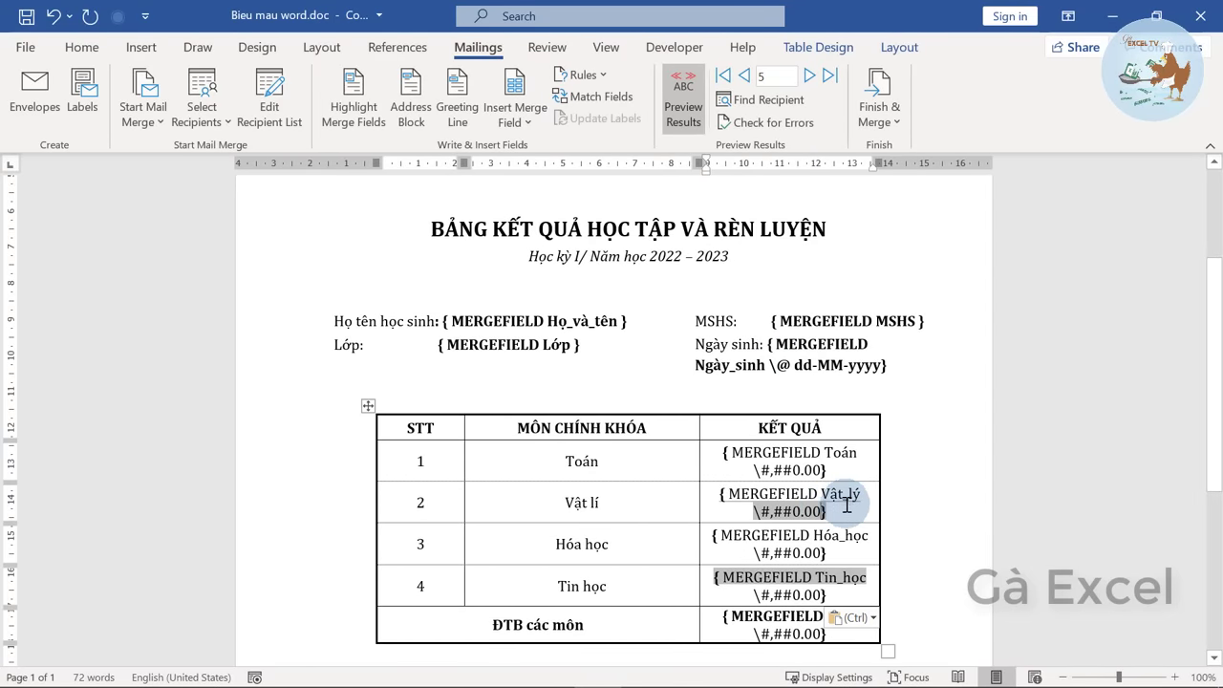
scroll(847, 487, "up", 1)
left_click(830, 427)
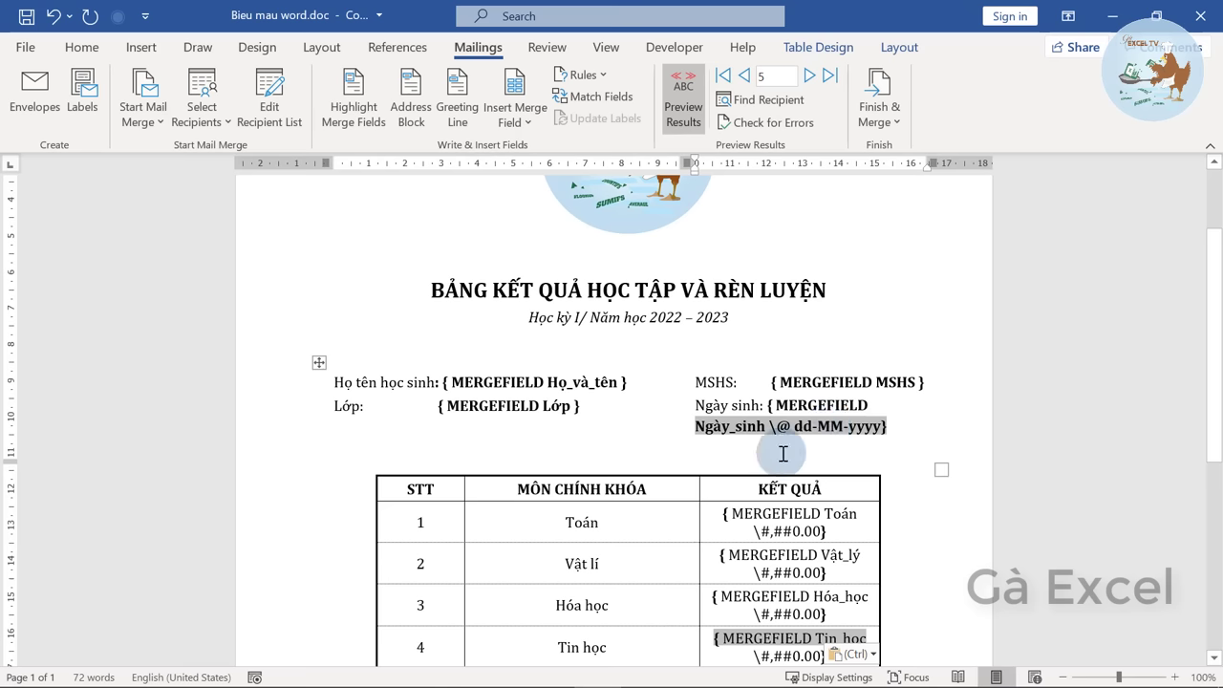
key("alt+F9")
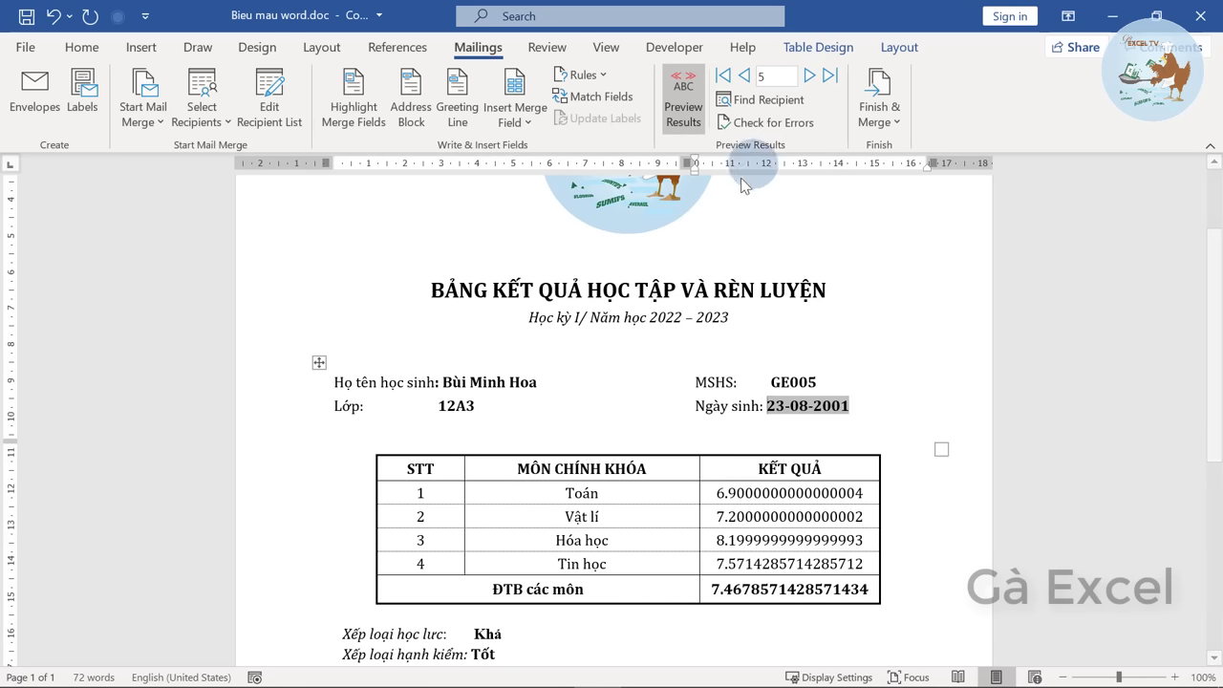
Step back and forth through previews, ending on record 4 with scores 6.50, 7.00, 8.50, 9.00
left_click(744, 75)
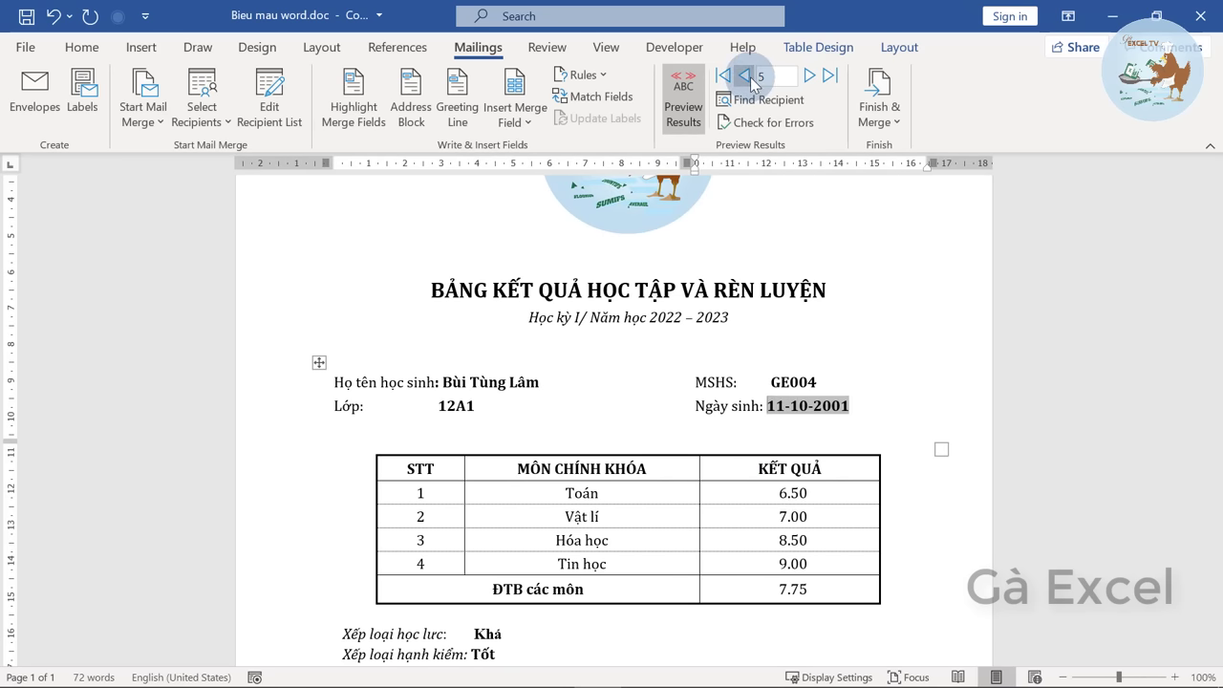
left_click(809, 76)
left_click(810, 76)
left_click(810, 76)
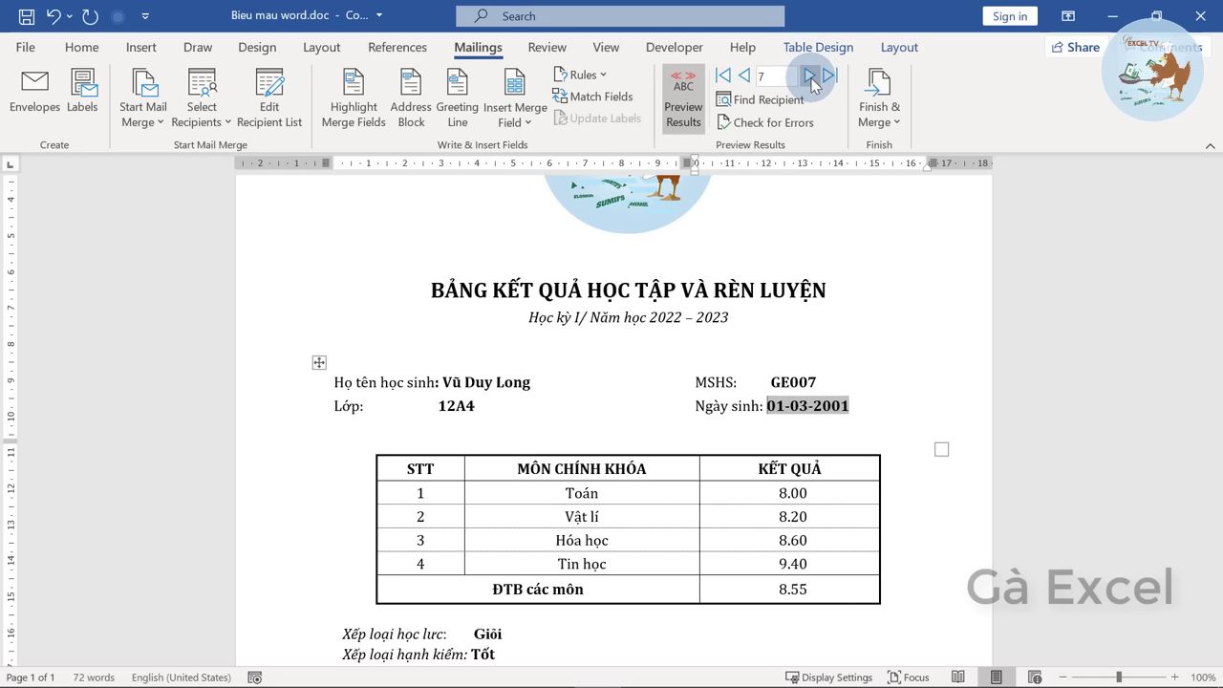
left_click(810, 75)
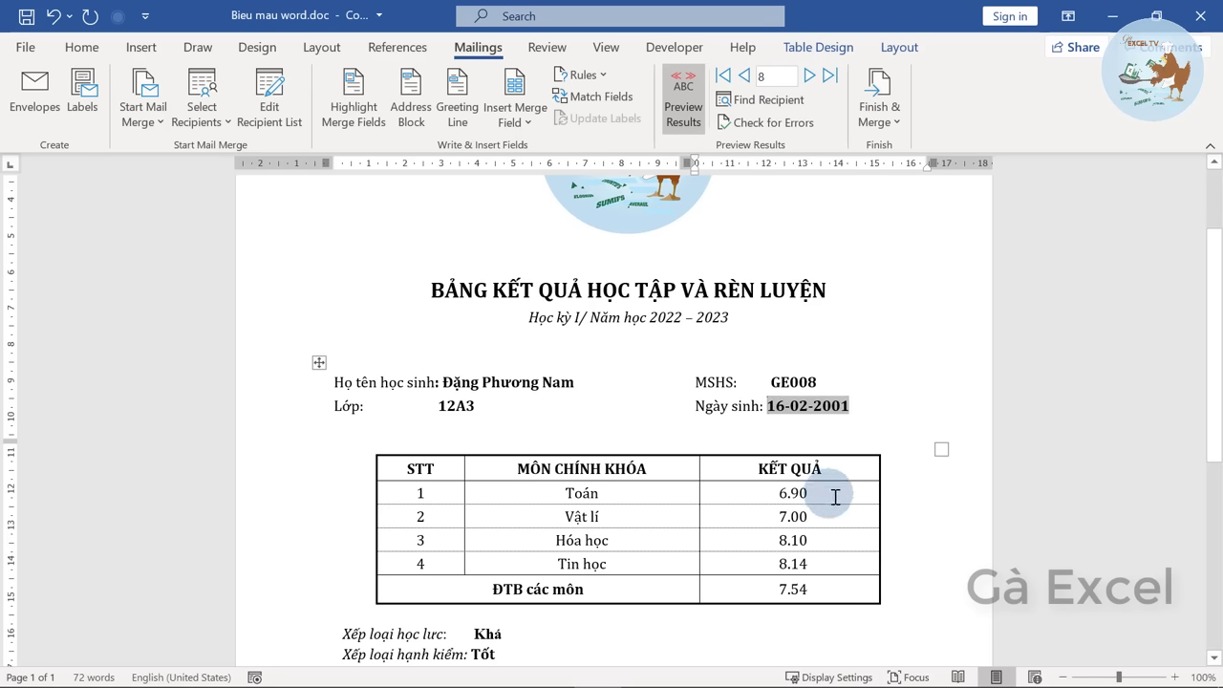
left_click(745, 75)
left_click(744, 76)
left_click(744, 75)
left_click(744, 75)
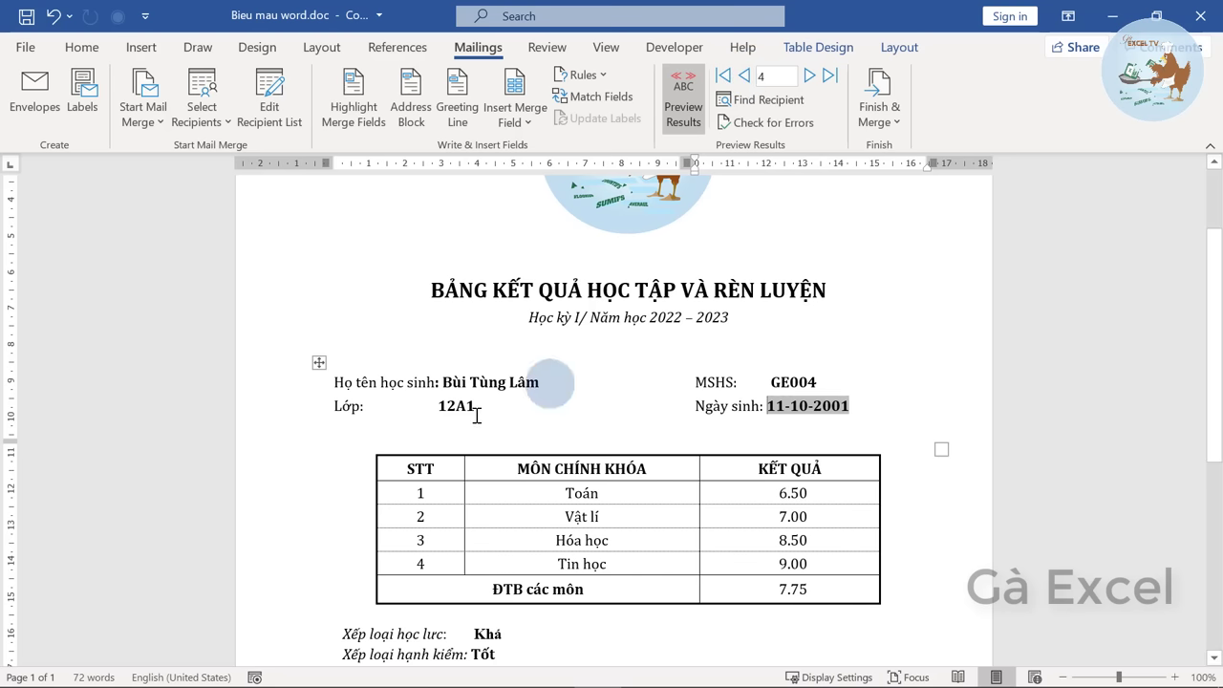
left_click(808, 378)
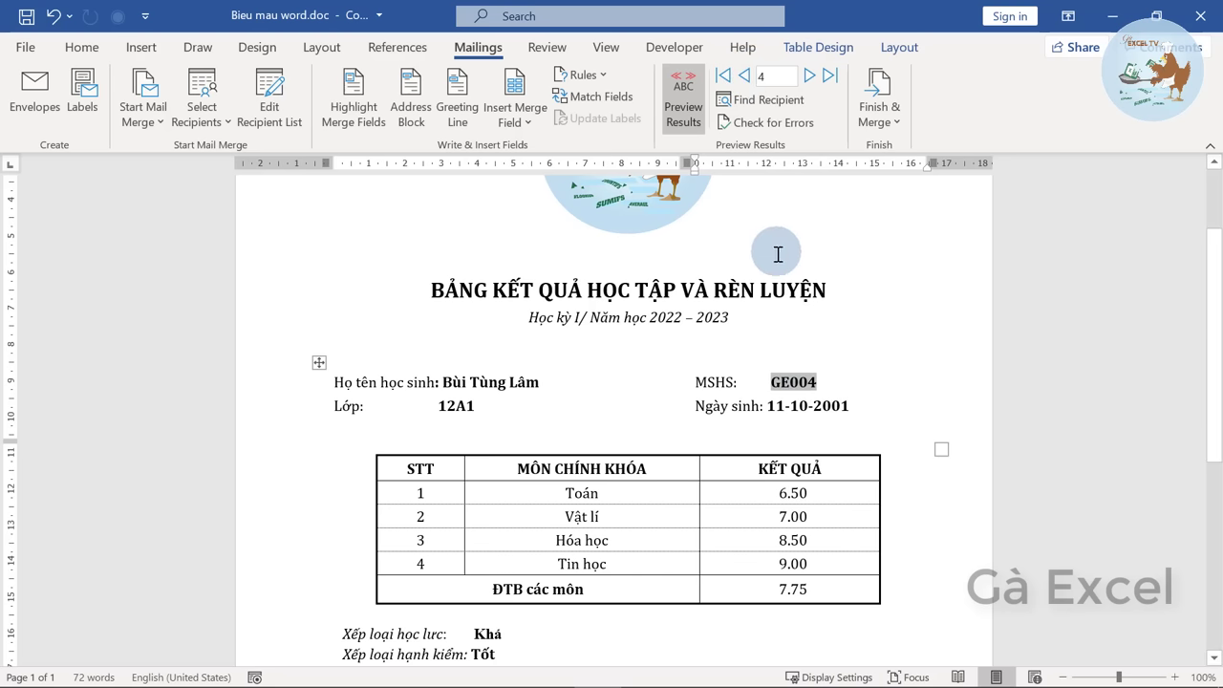
Re-tick students 3, 2 and 1 in Mail Merge Recipients and confirm with OK
left_click(272, 99)
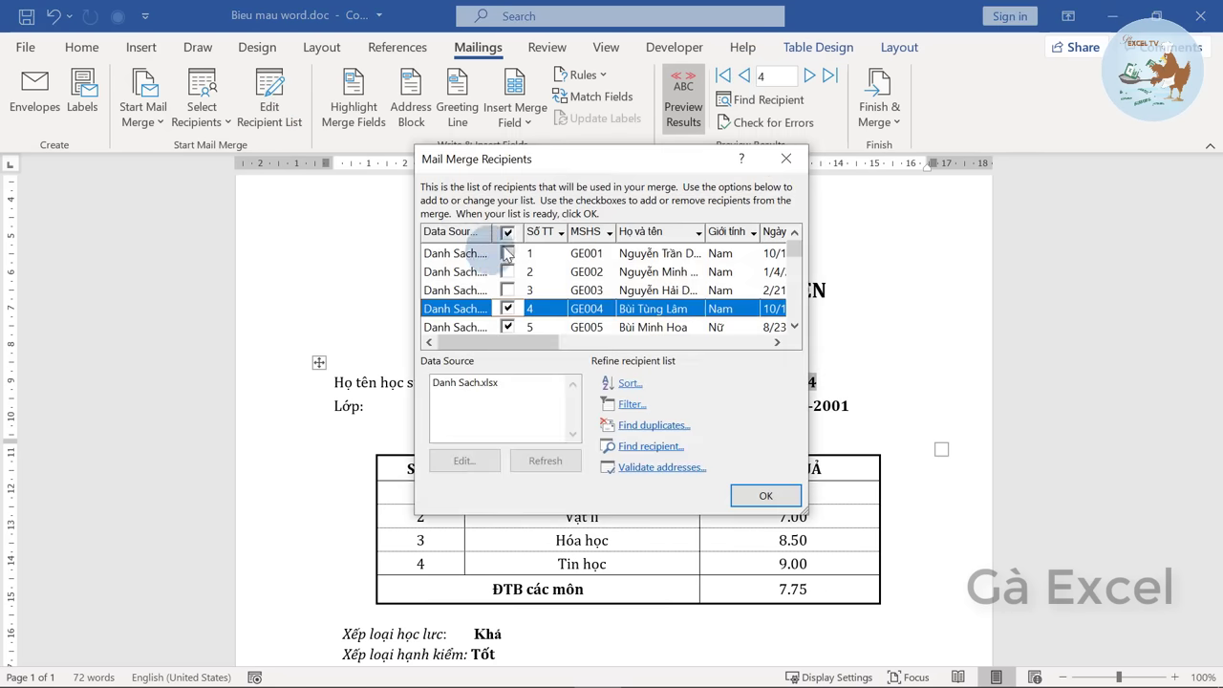
left_click(508, 290)
left_click(507, 272)
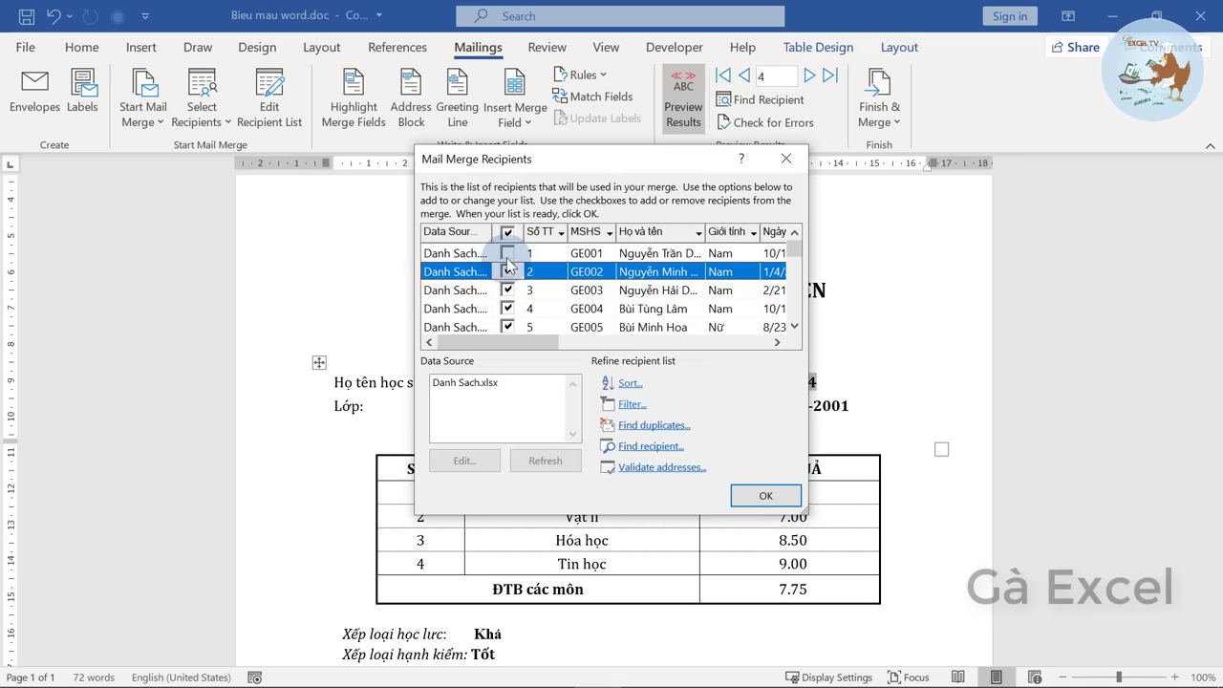
left_click(507, 254)
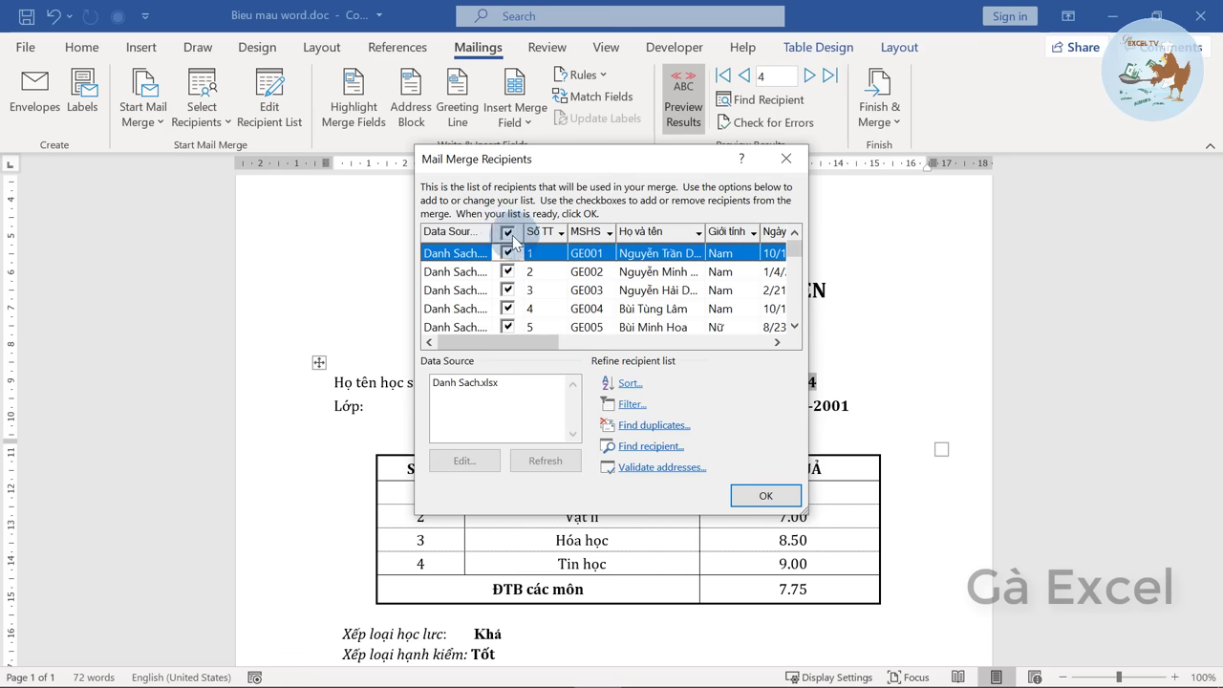
left_click(774, 507)
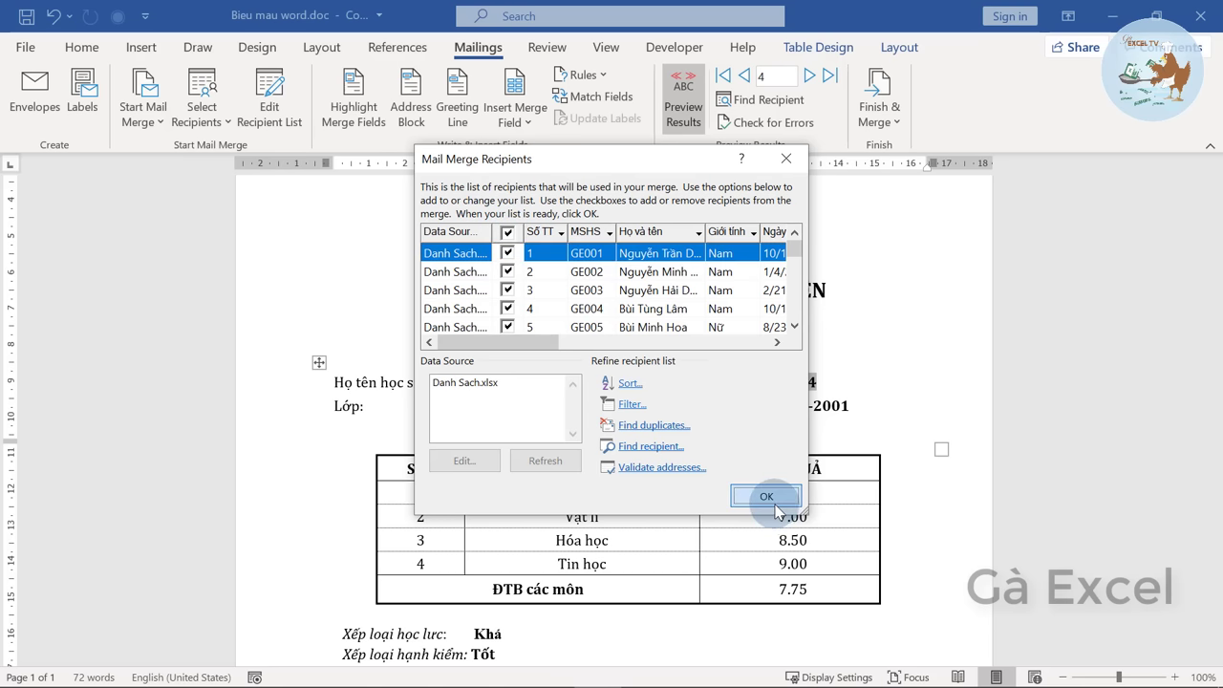
Inspect the first record's merged fields: student ID GE001 and birth date 18-10-2001
left_click(793, 385)
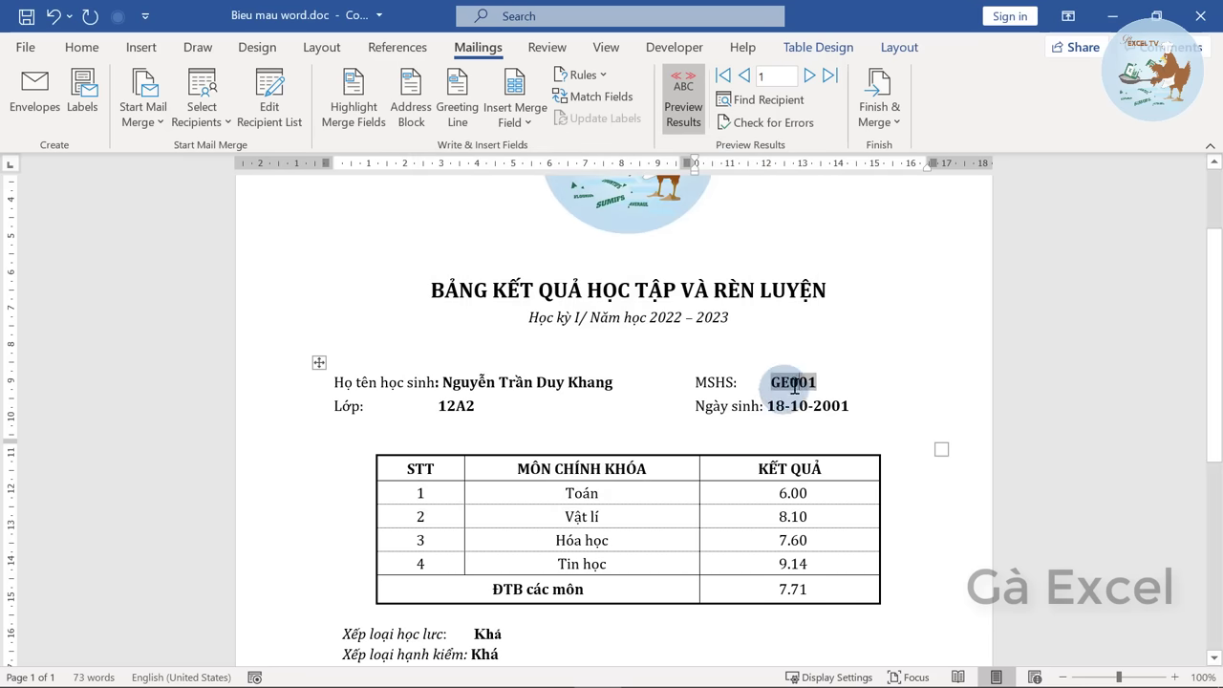
left_click_drag(793, 385, 819, 382)
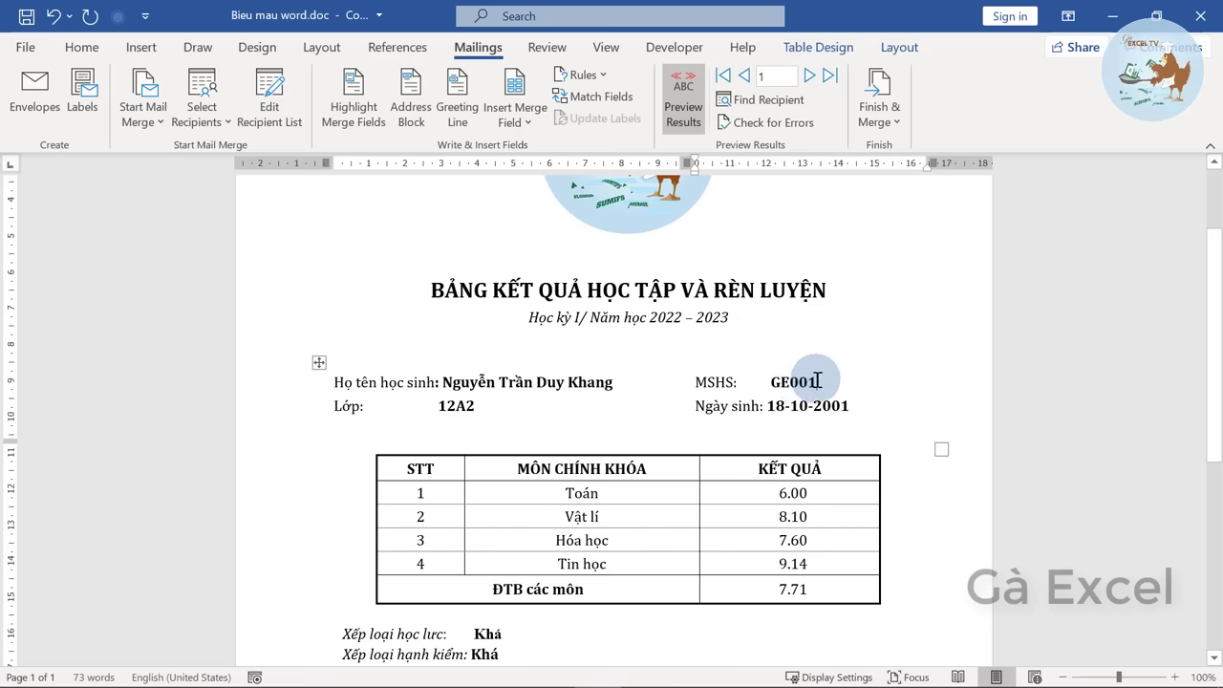
left_click(819, 383)
left_click(826, 409)
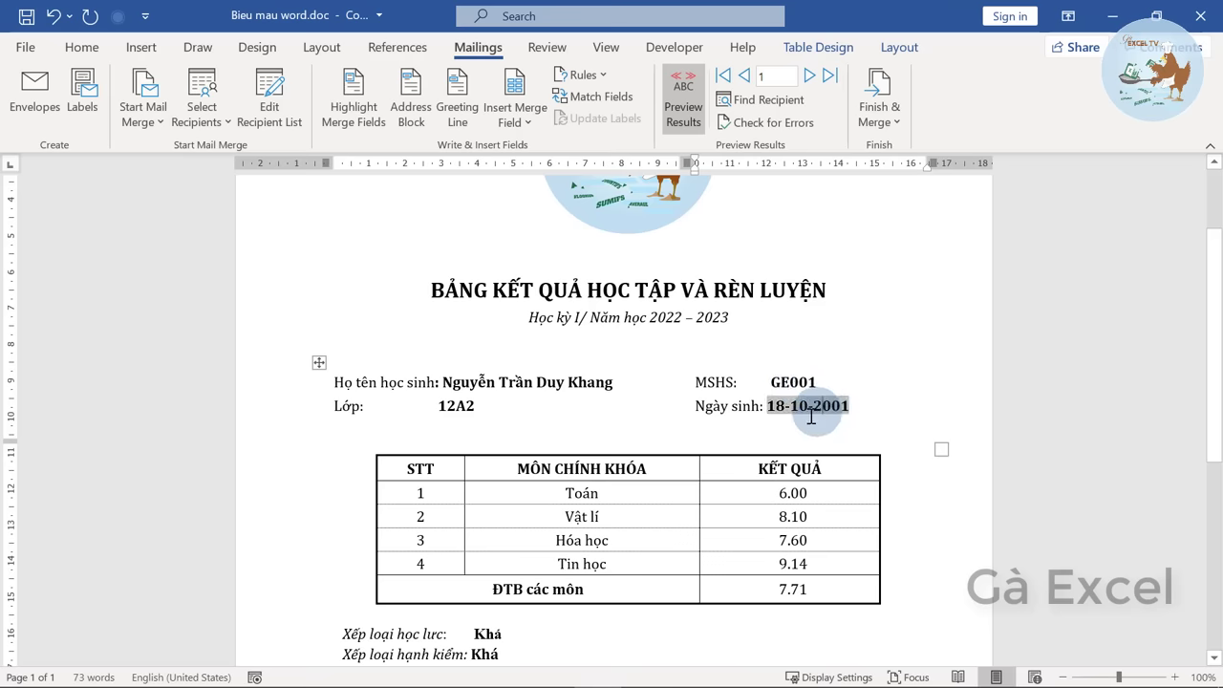
scroll(798, 430, "down", 4)
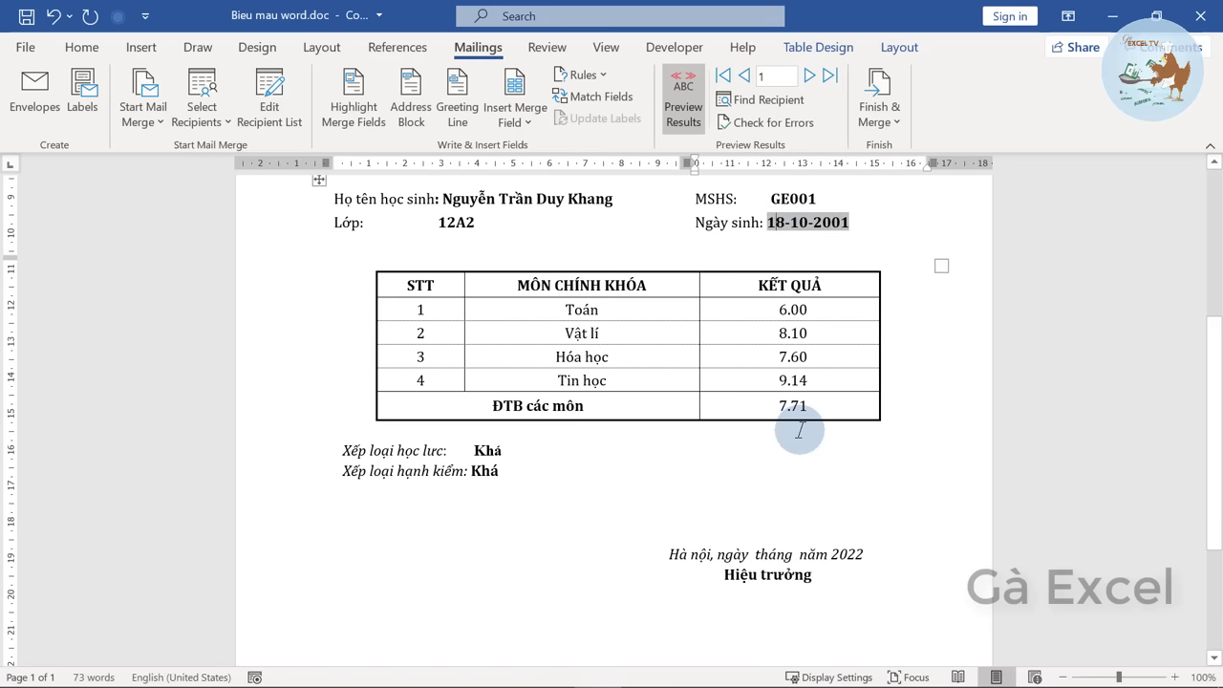
scroll(792, 441, "up", 3)
scroll(792, 447, "up", 3)
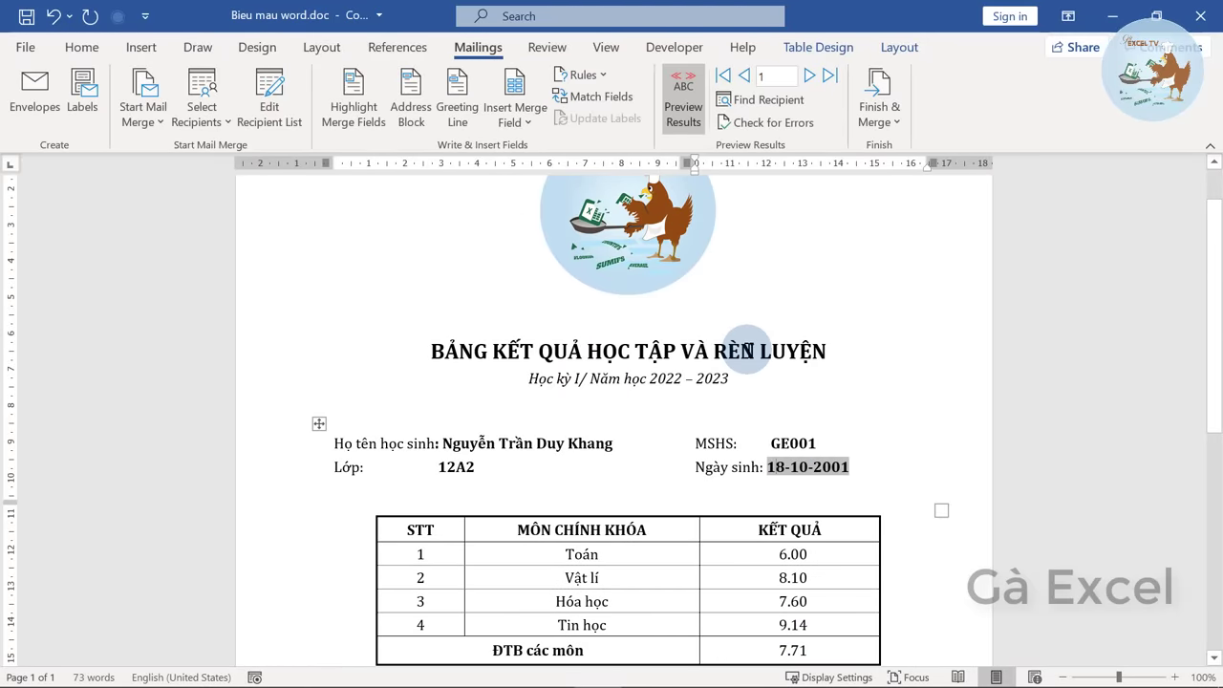
left_click(631, 355)
scroll(652, 381, "down", 3)
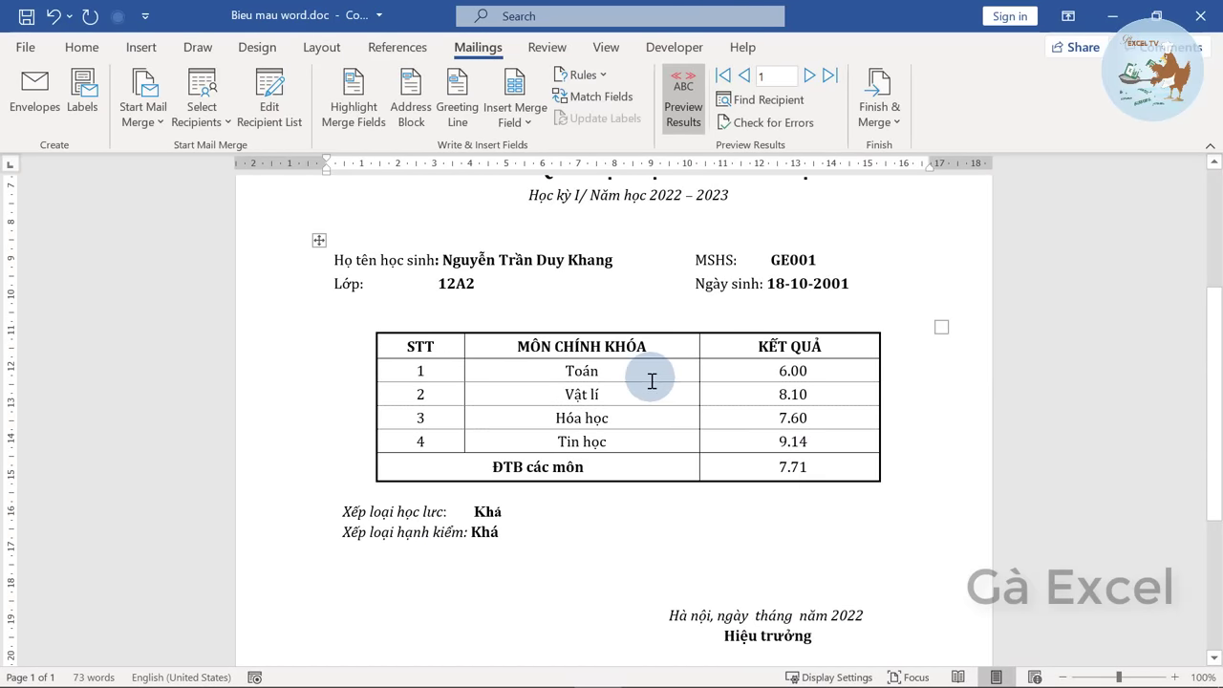
scroll(655, 382, "up", 2)
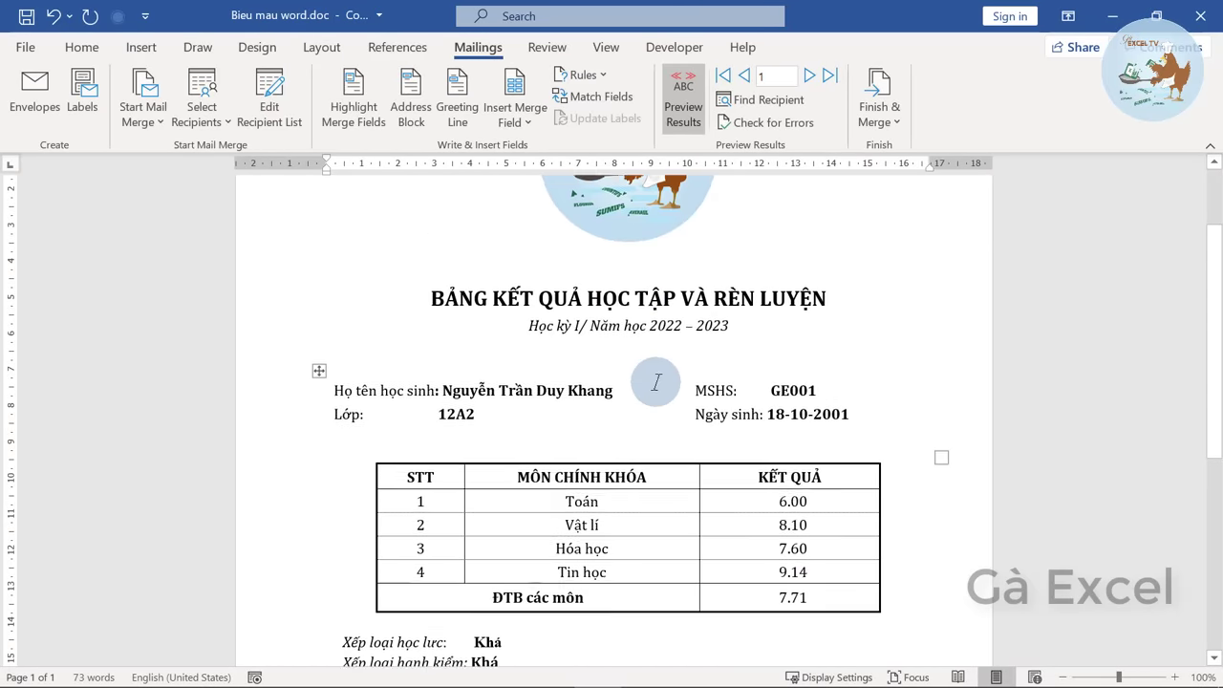
scroll(822, 200, "up", 2)
Preview the next three students, then jump to the last record
left_click(810, 75)
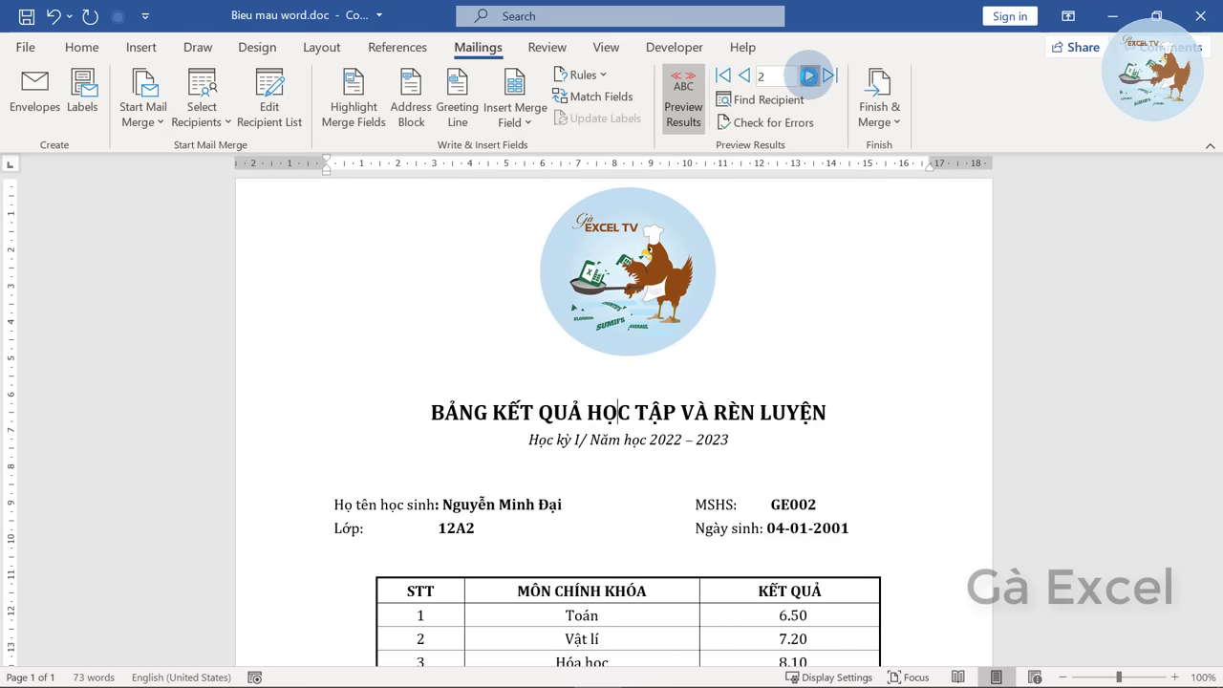
left_click(810, 76)
left_click(809, 76)
left_click(809, 75)
left_click(830, 75)
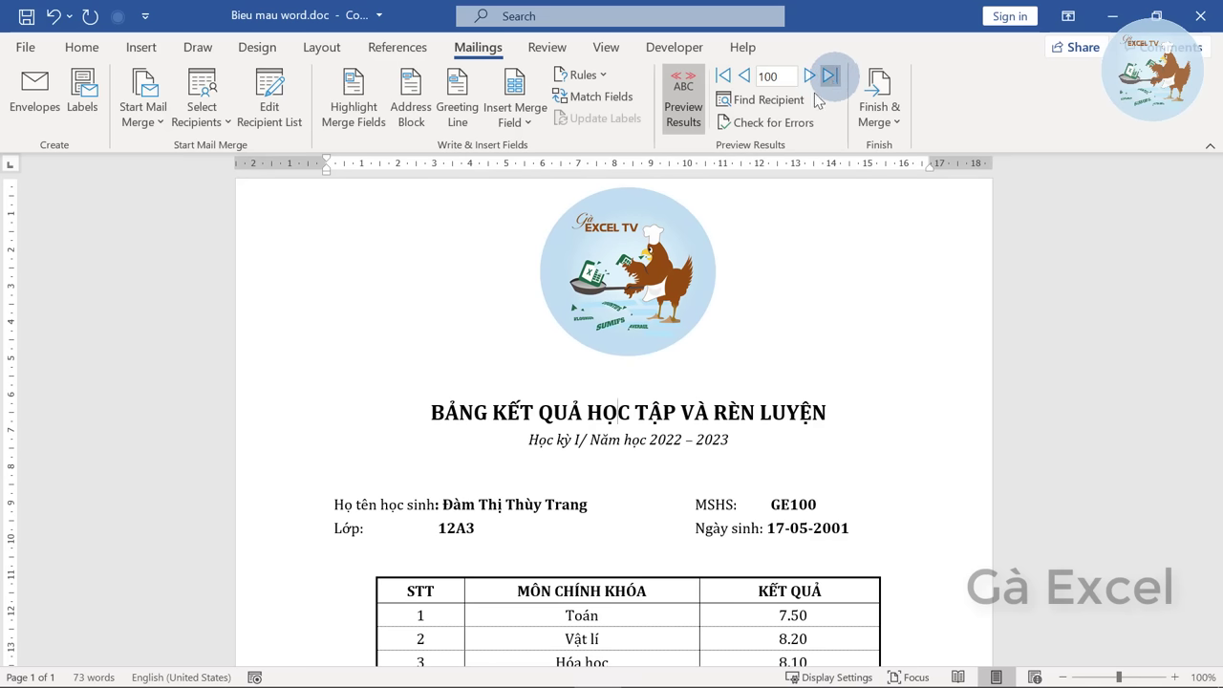
Inspect record 100's student name, ID GE100 and birth date 17-05-2001
scroll(696, 342, "down", 1)
scroll(688, 363, "down", 2)
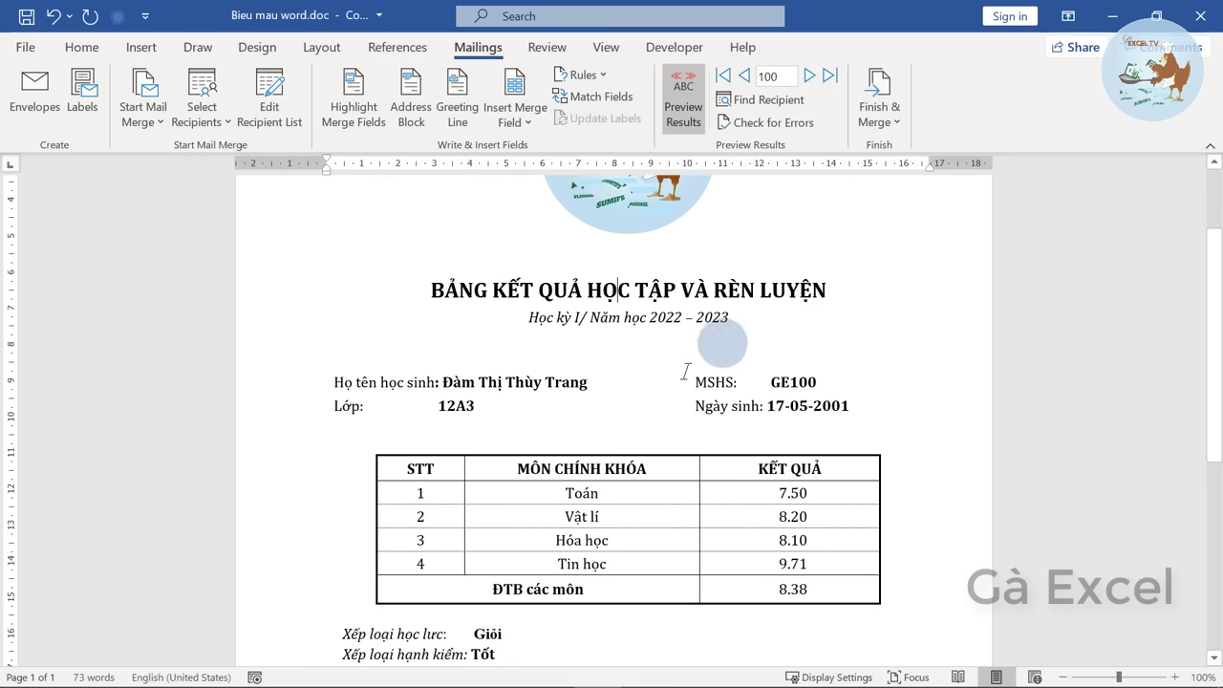
double_click(457, 387)
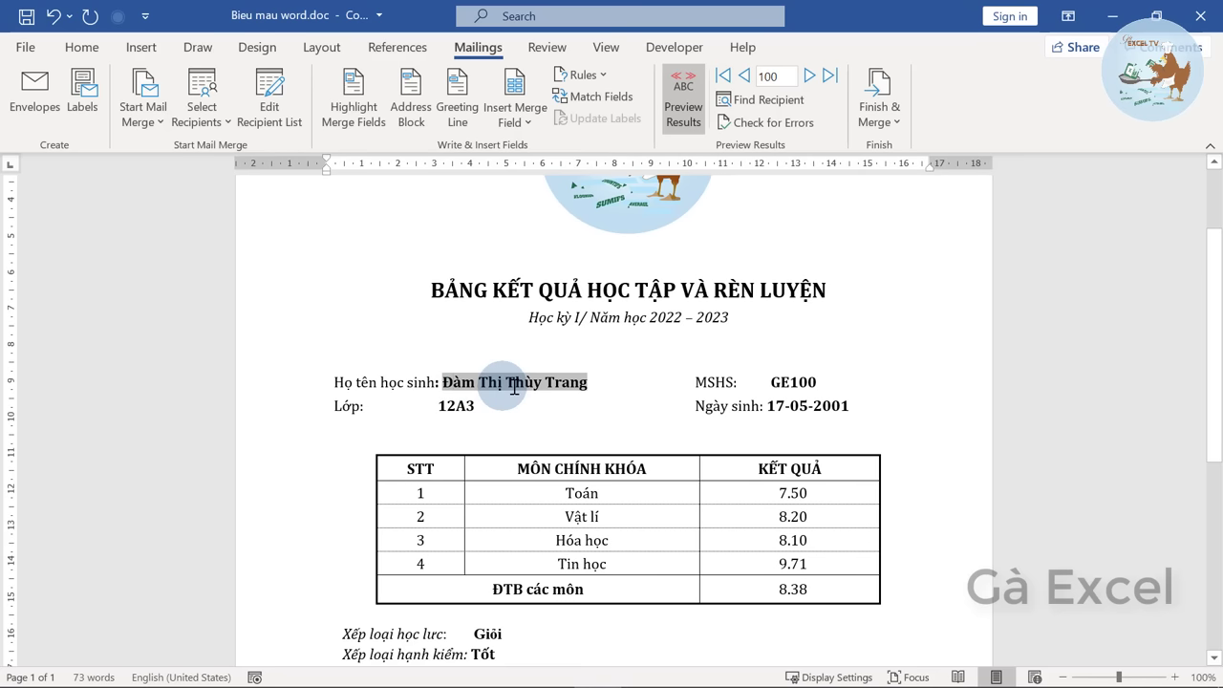
left_click(773, 382)
left_click(815, 409)
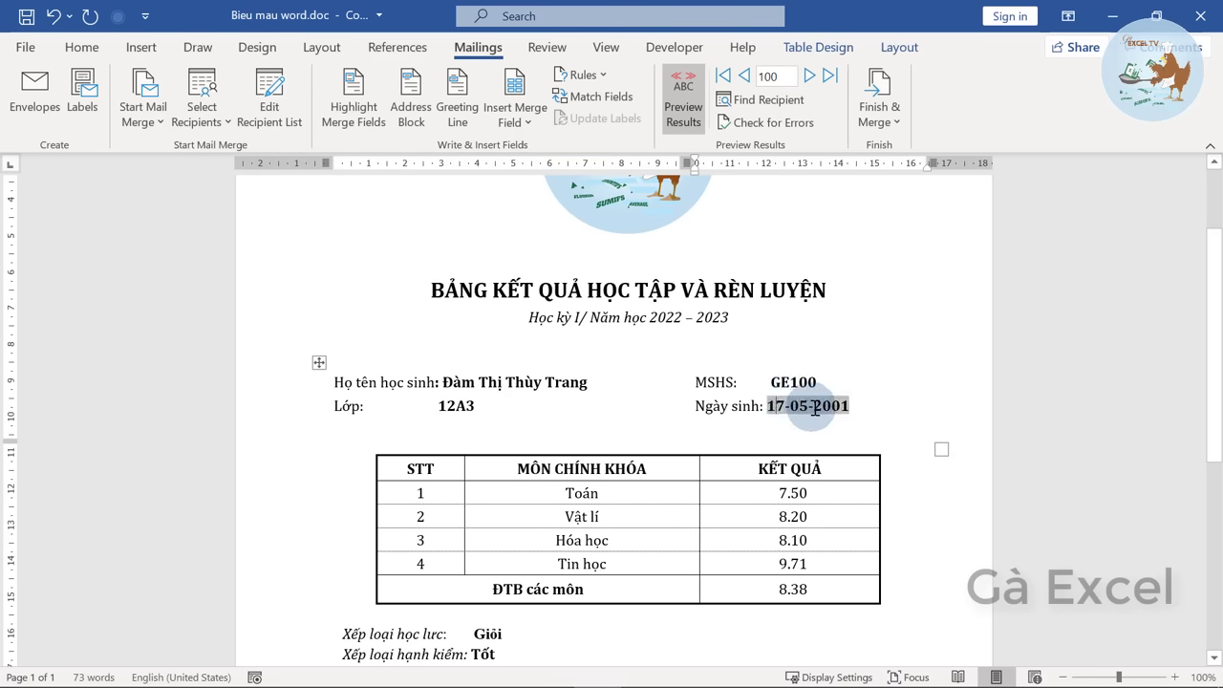
Check record 100's conduct grade Tốt, Hóa học score 8.10 and name field
scroll(688, 459, "down", 3)
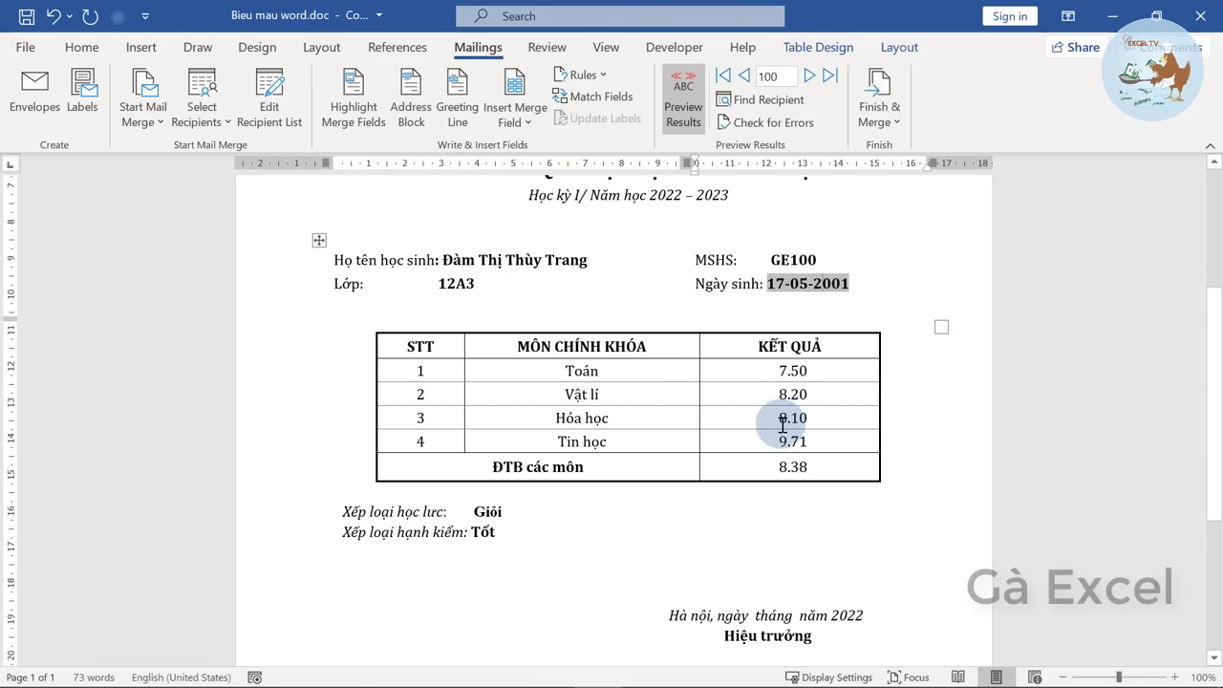
scroll(800, 478, "down", 1)
scroll(669, 468, "down", 2)
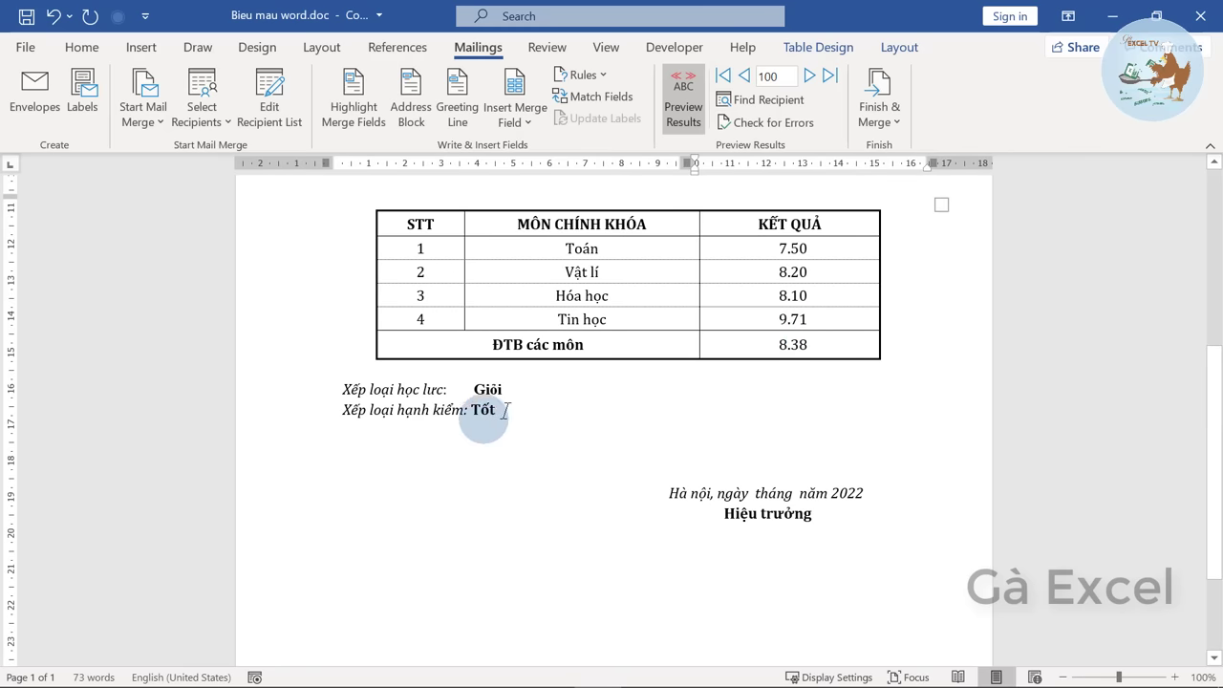
scroll(532, 419, "up", 3)
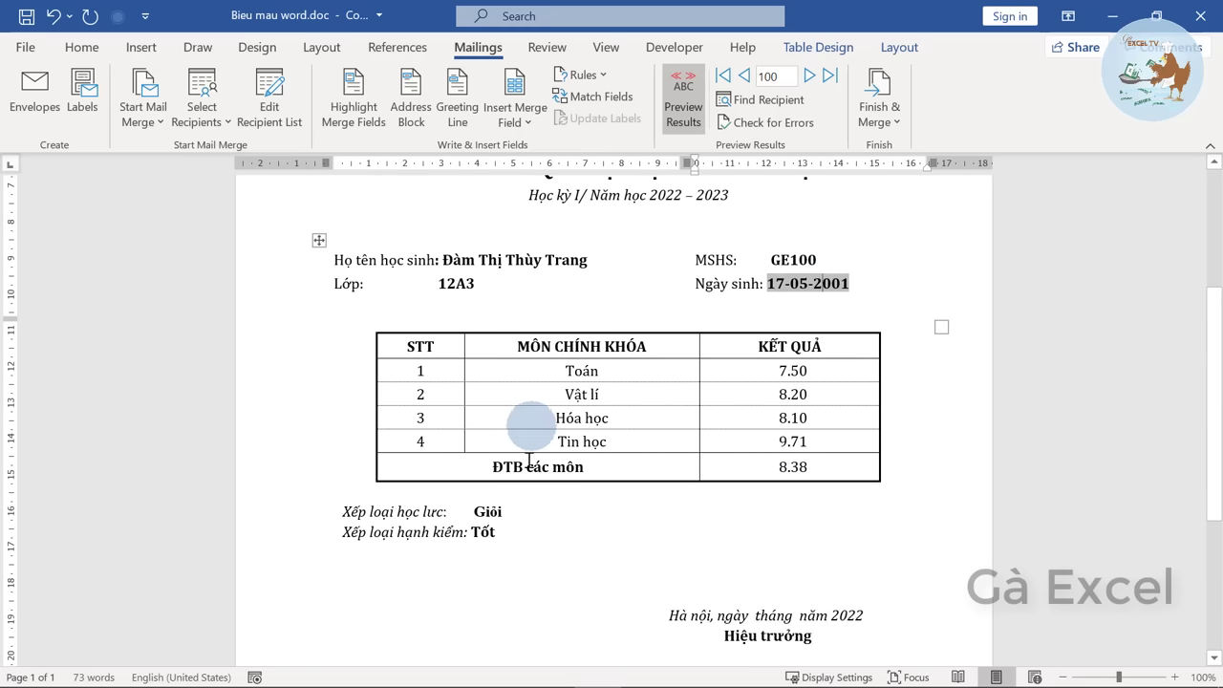
left_click(483, 531)
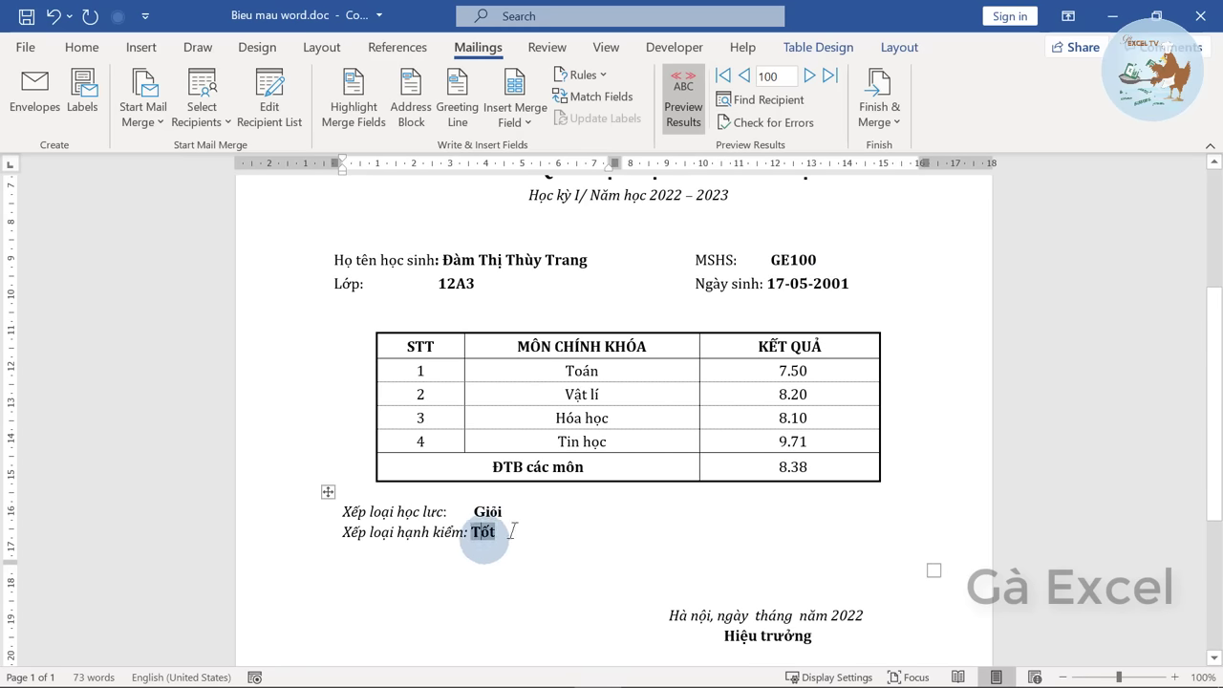
left_click(775, 399)
left_click(819, 415)
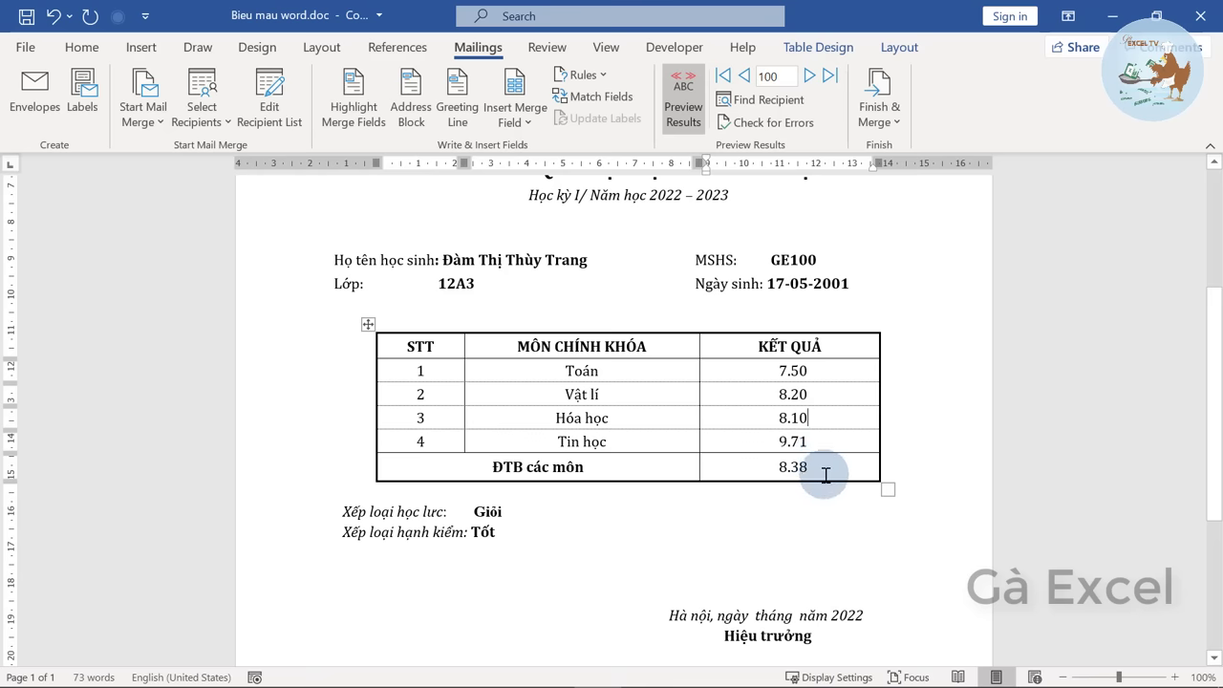
scroll(822, 464, "up", 3)
scroll(784, 445, "up", 3)
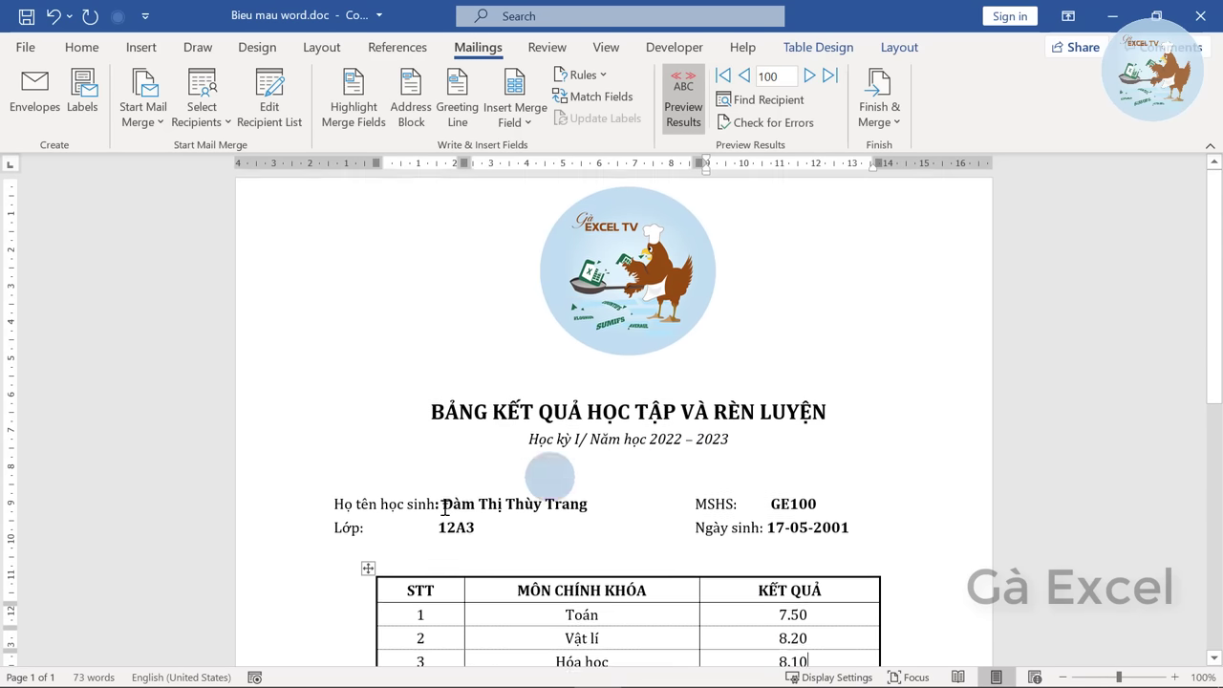
left_click(528, 504)
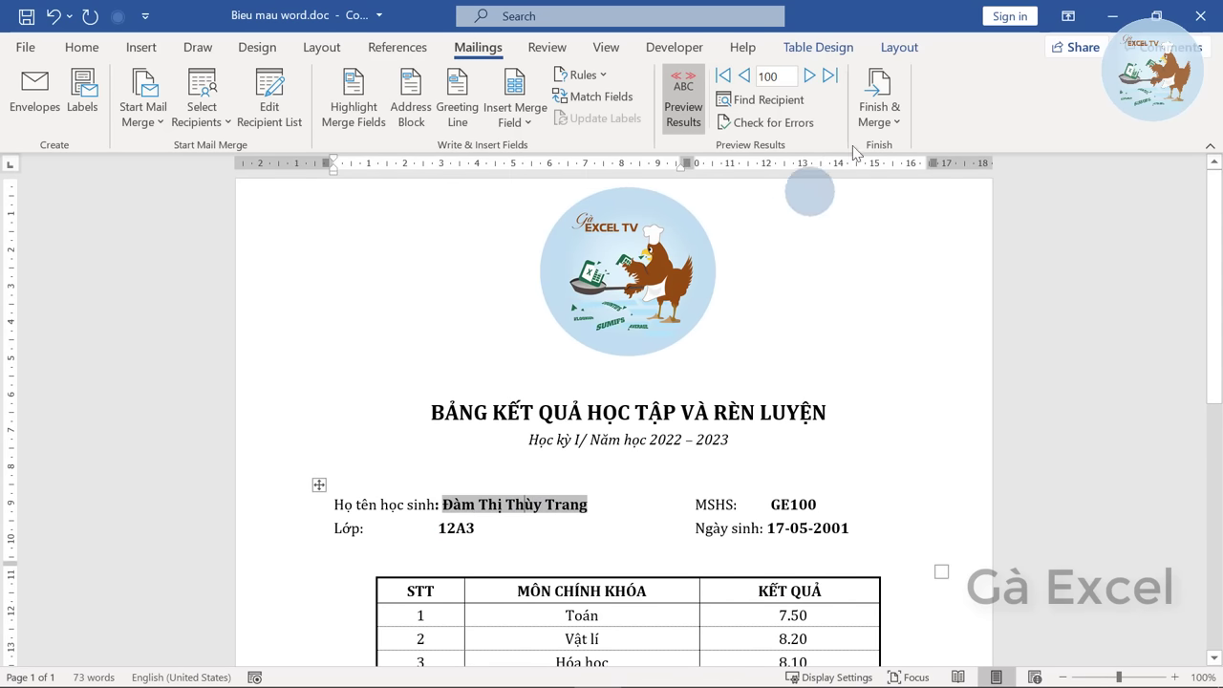
Open the Finish & Merge dropdown on the Mailings tab
left_click(893, 110)
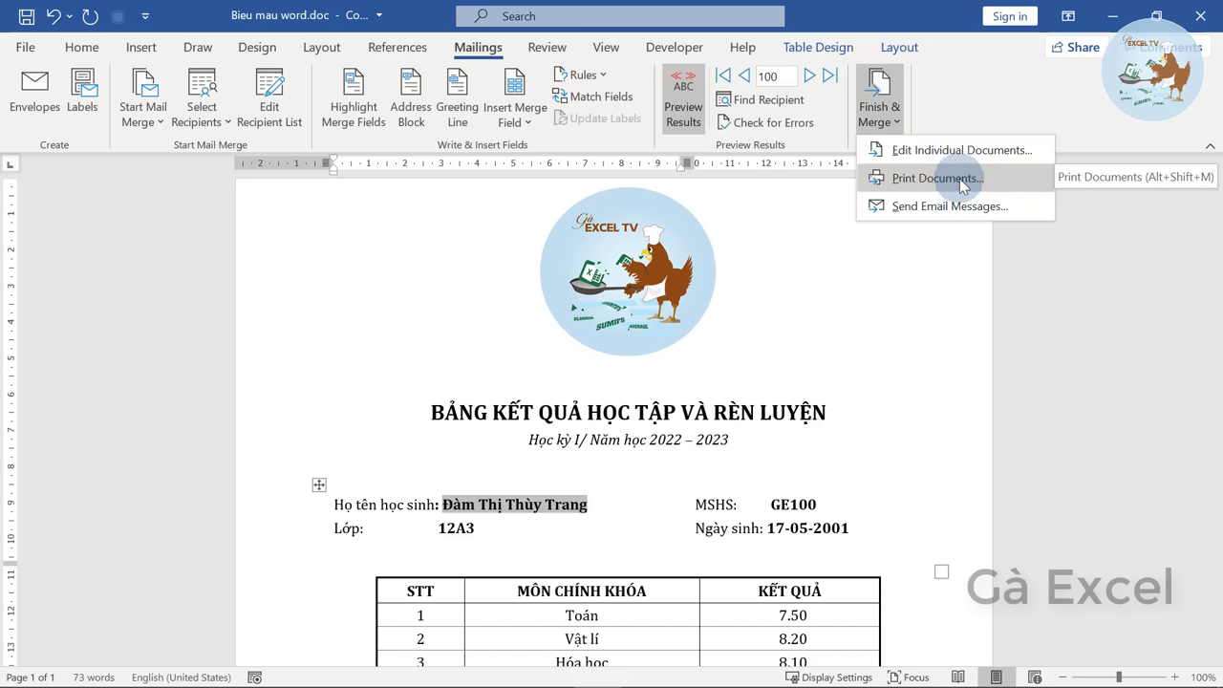
Choose Print Documents and confirm merging all records to the printer
left_click(963, 187)
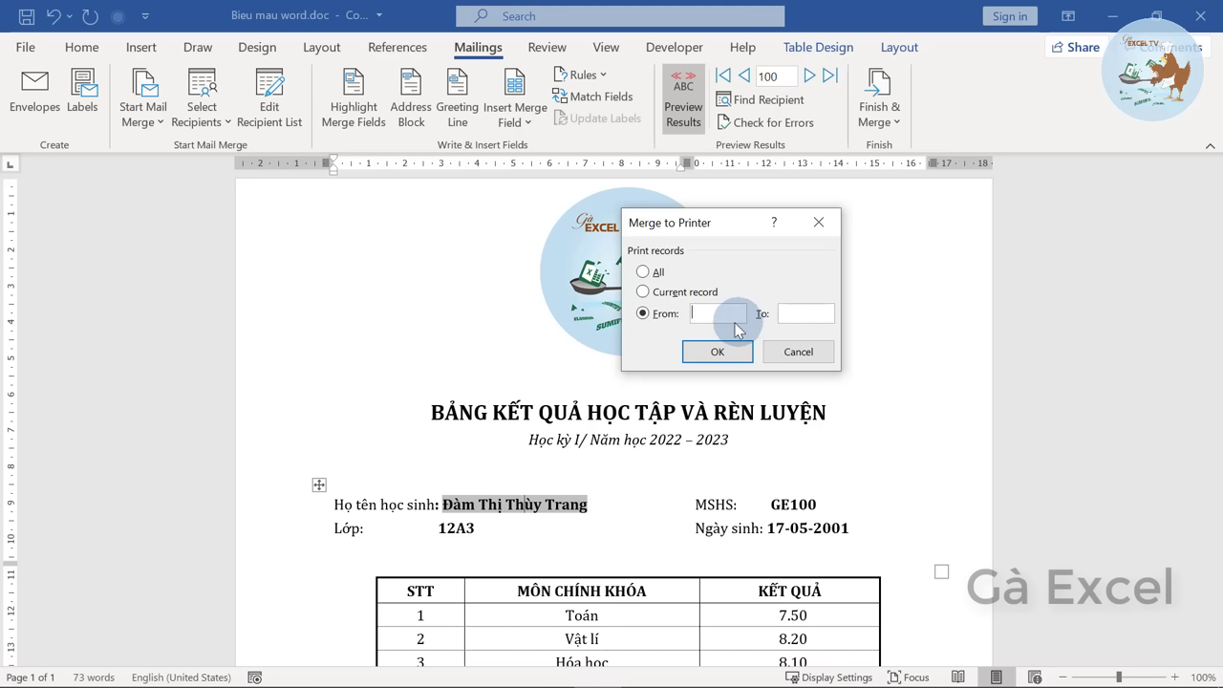
type("1")
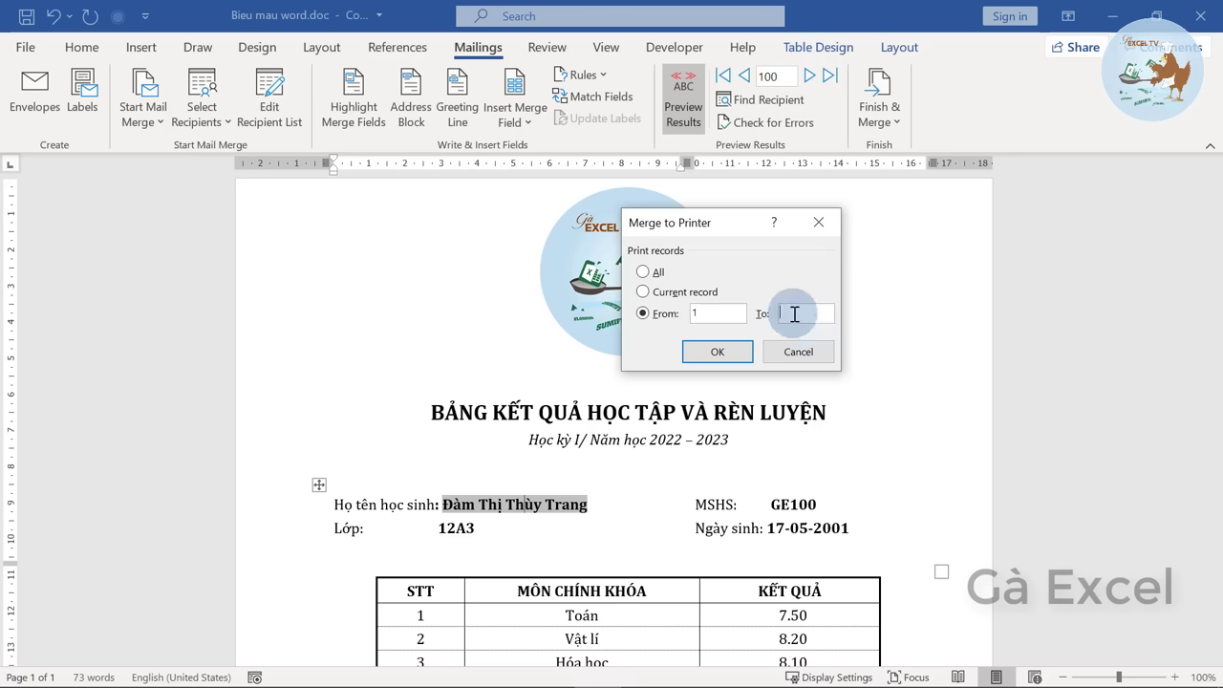
type("0")
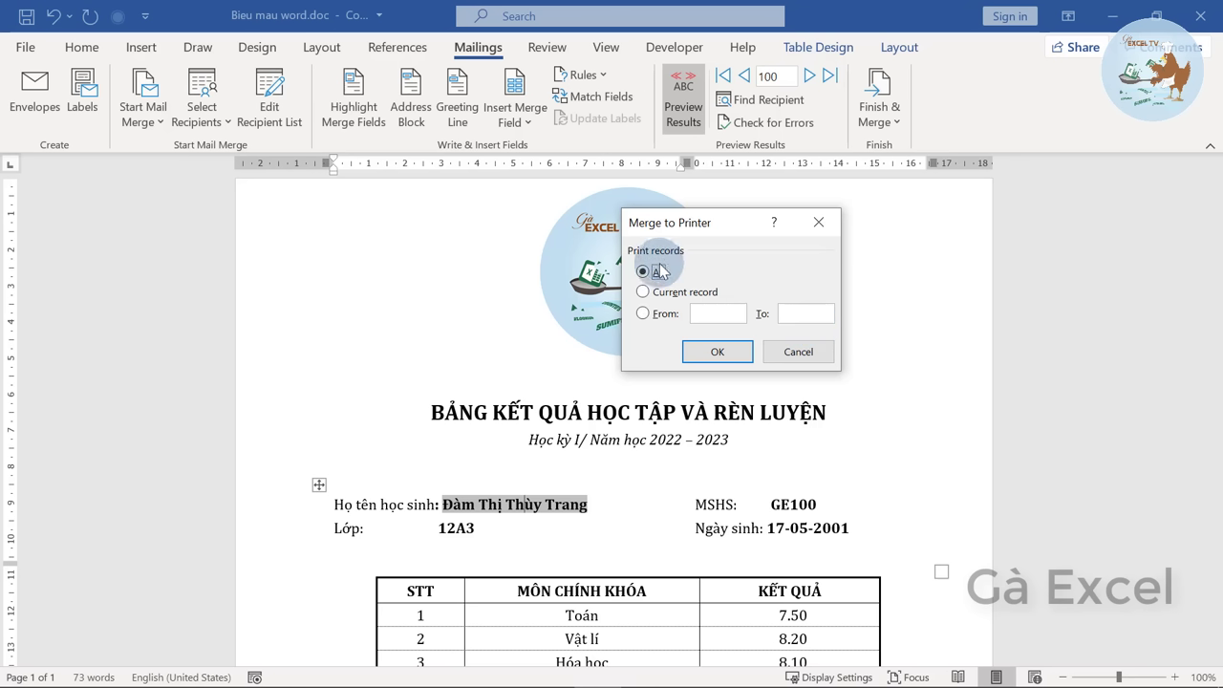
left_click(717, 353)
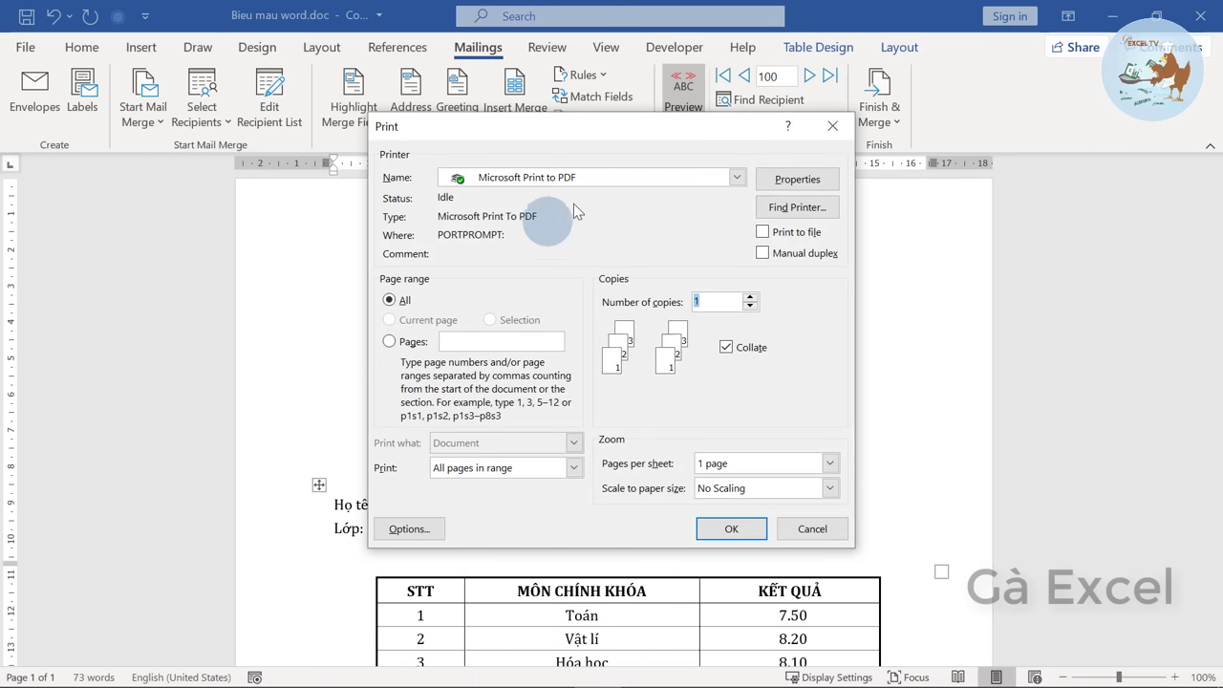
Keep Microsoft Print to PDF as the printer, then cancel without printing
left_click(594, 179)
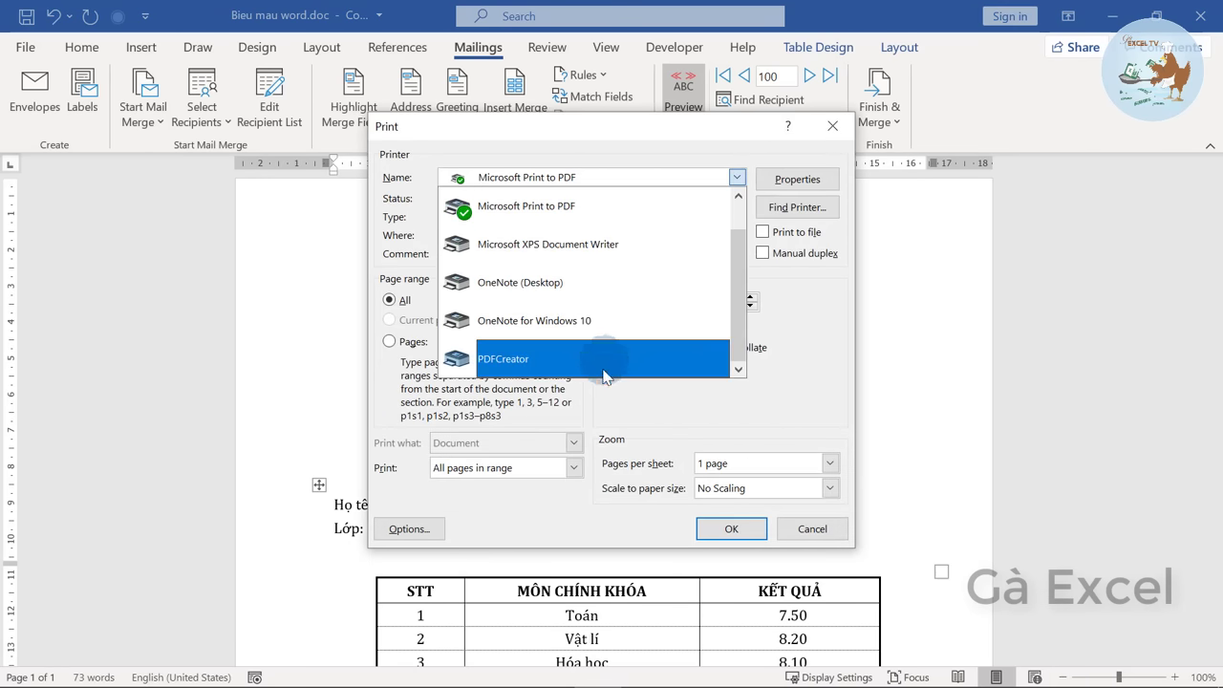
scroll(740, 238, "up", 1)
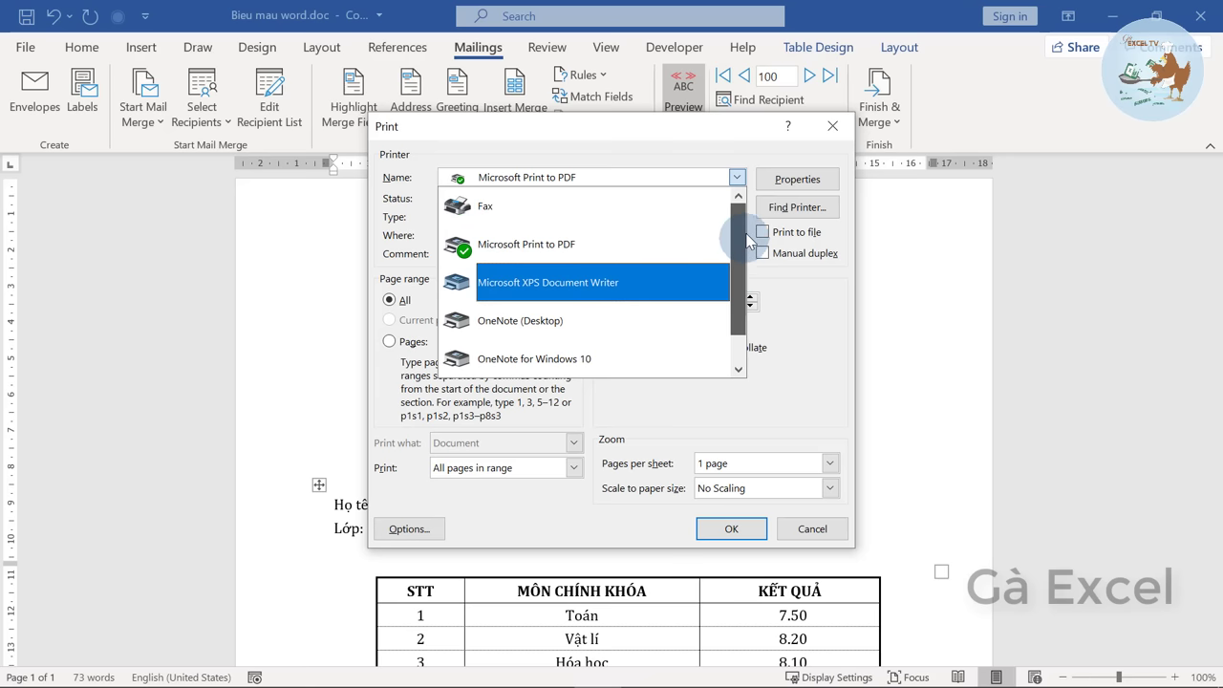
scroll(745, 267, "down", 1)
scroll(736, 287, "up", 1)
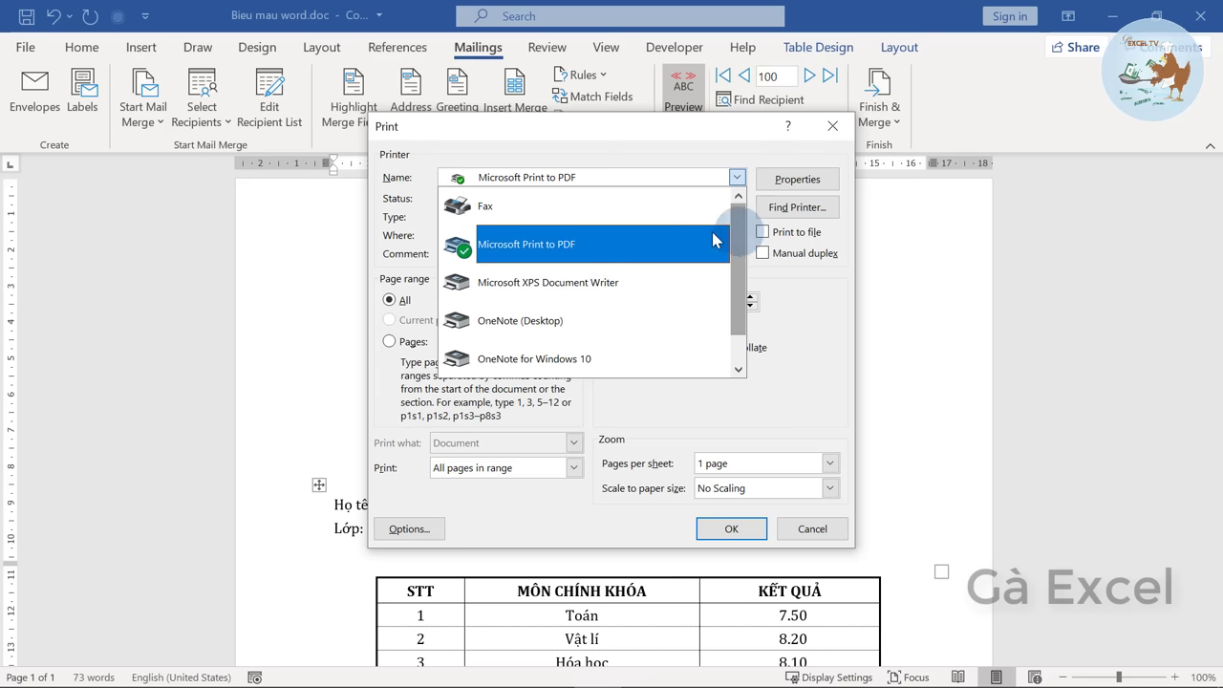
left_click(638, 251)
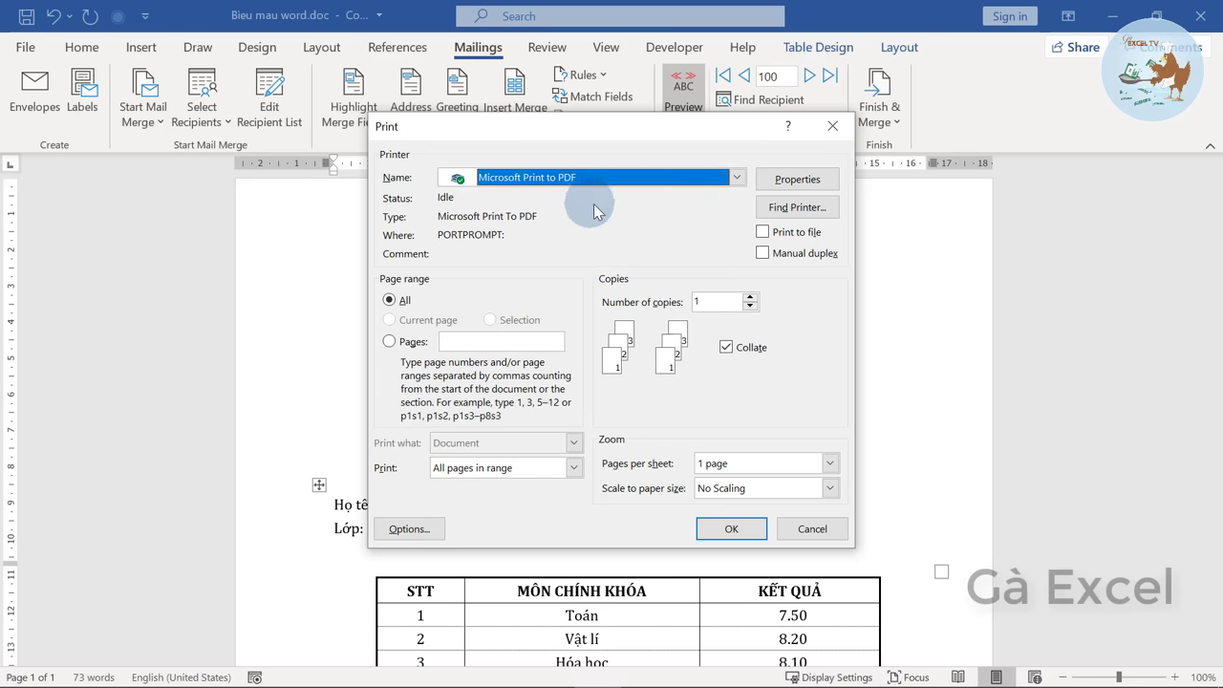
left_click(805, 532)
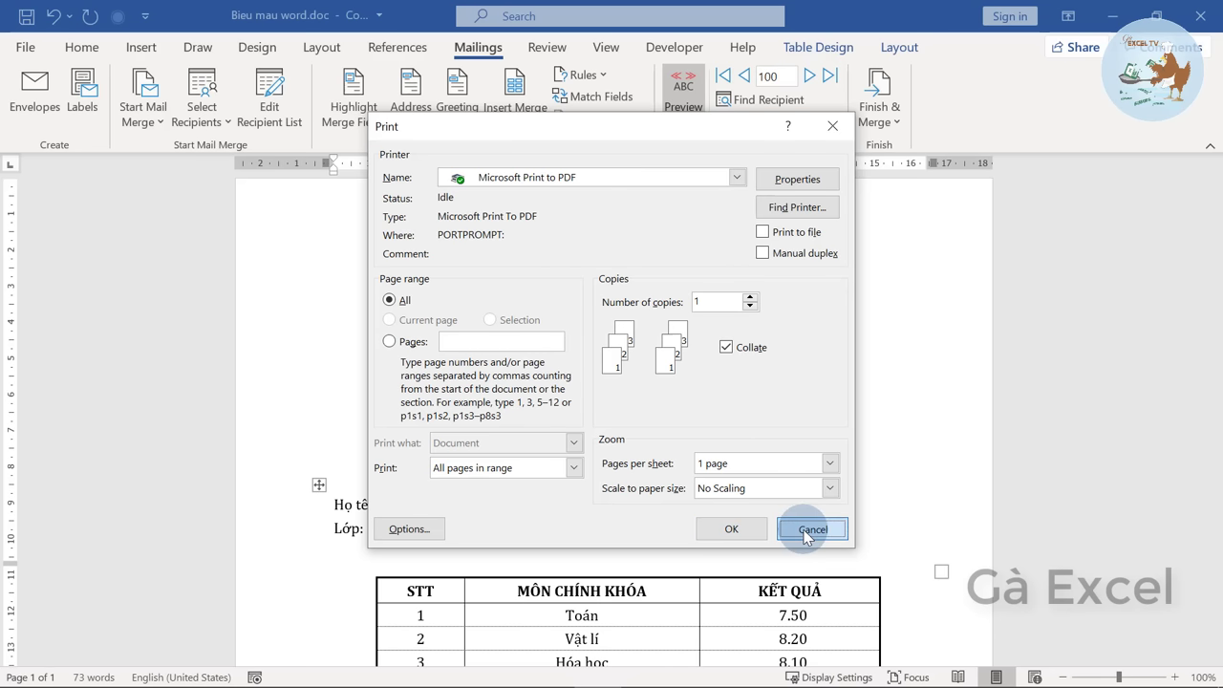
Use Edit Individual Documents with Merge records set to All to create the merged document
left_click(865, 133)
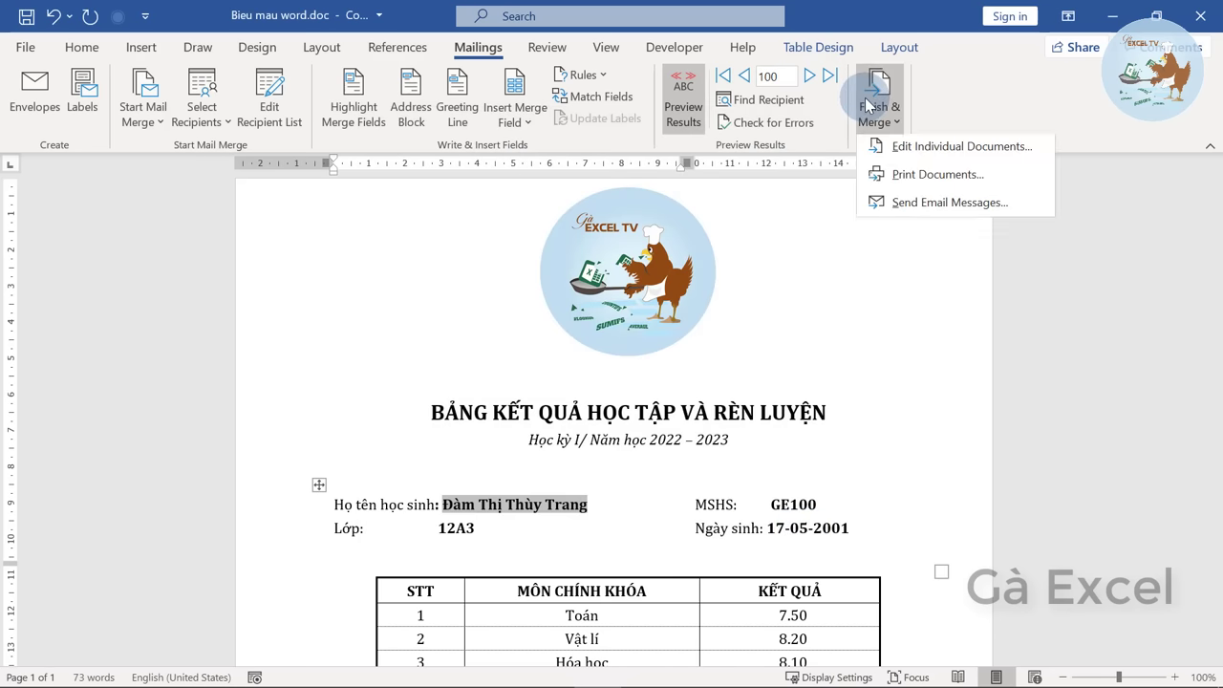
left_click(941, 151)
left_click_drag(574, 249, 601, 184)
left_click(578, 246)
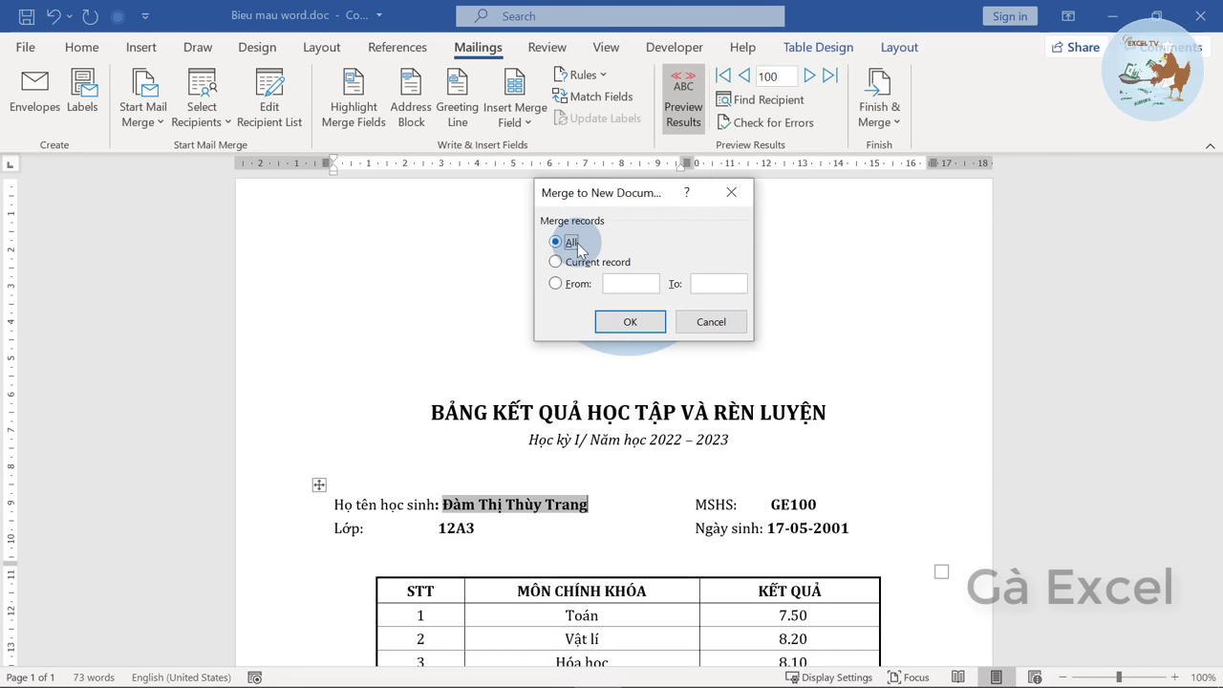
left_click(556, 262)
left_click(556, 284)
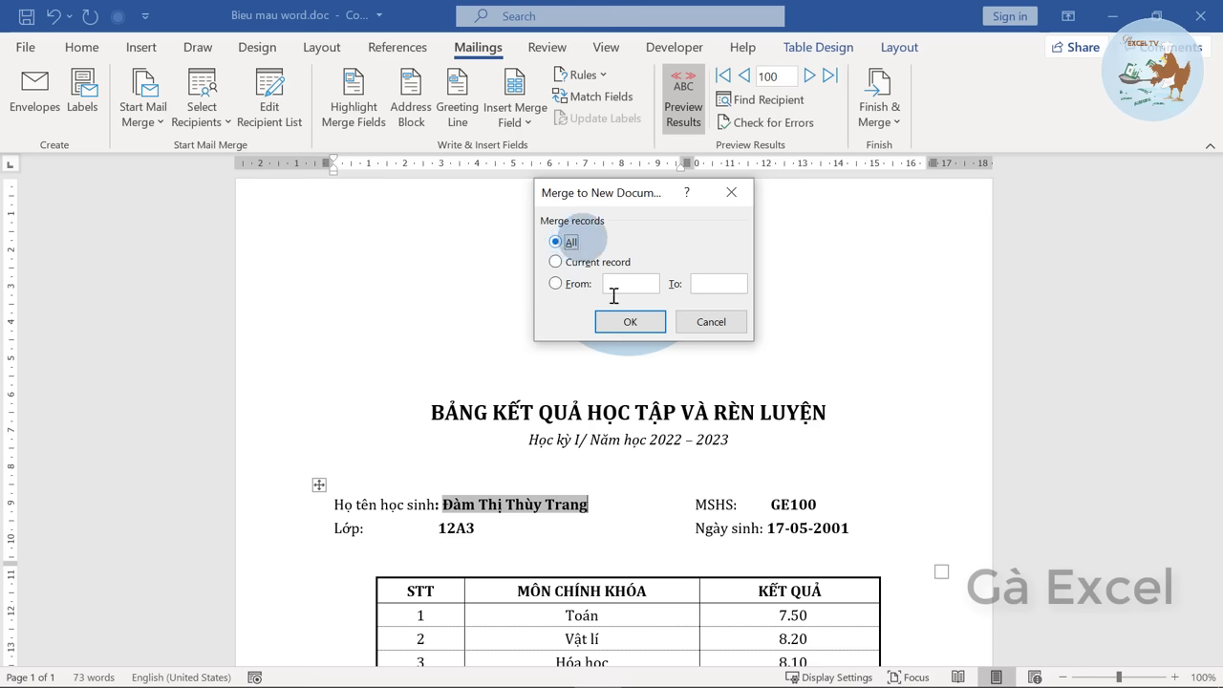
left_click(631, 324)
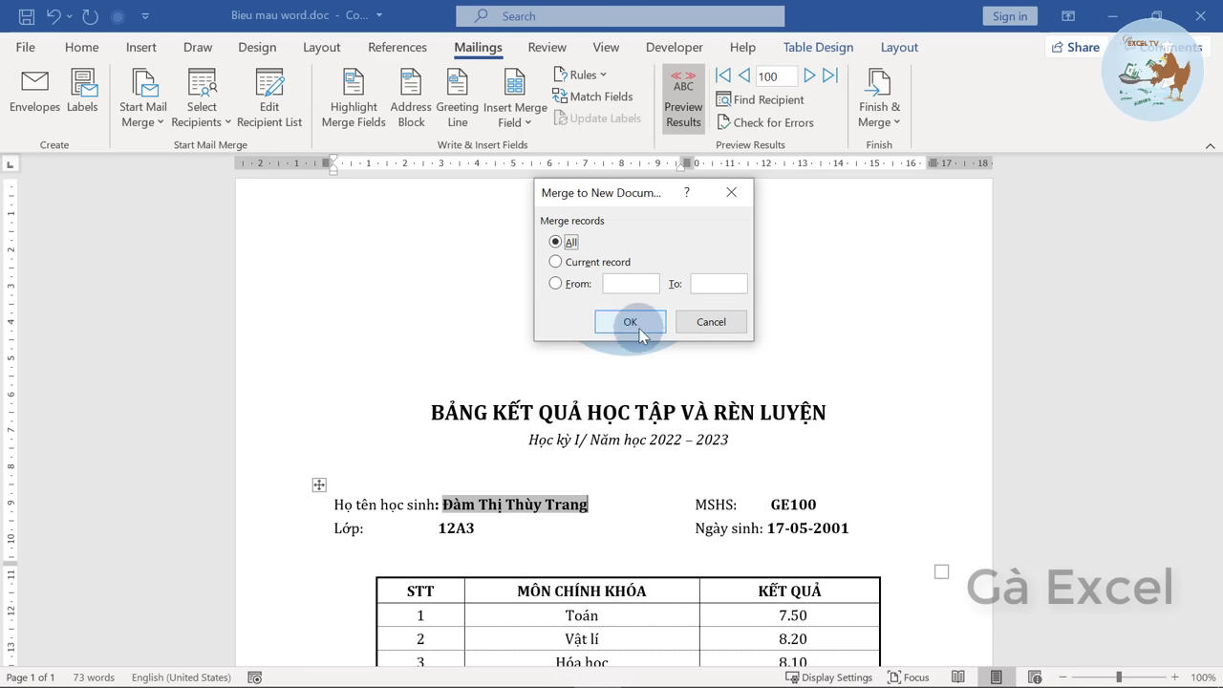
left_click(638, 324)
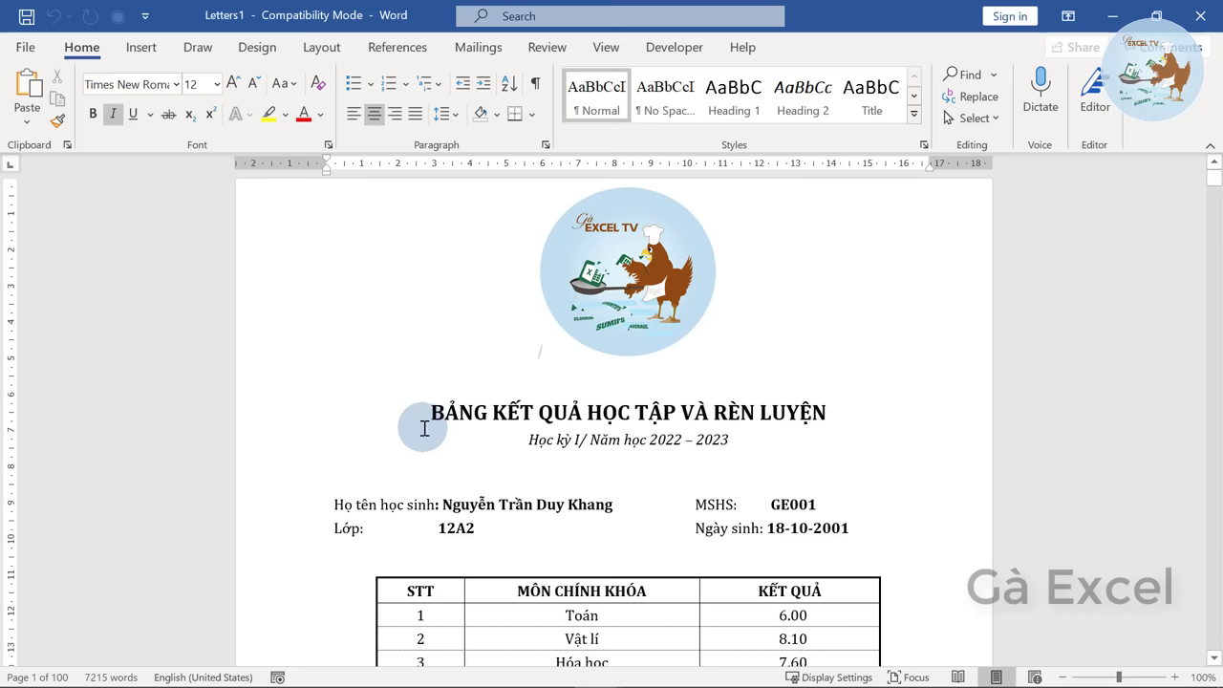
In the merged Letters1 document, open the File menu to start saving
left_click(429, 413)
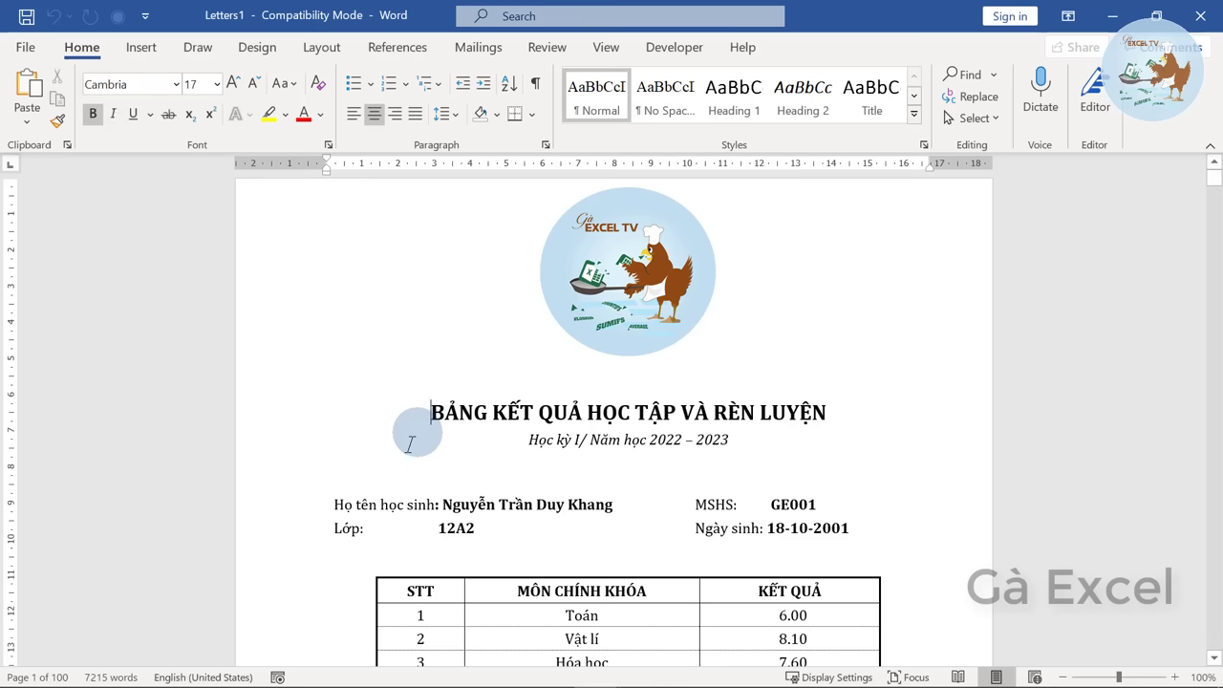
left_click(38, 47)
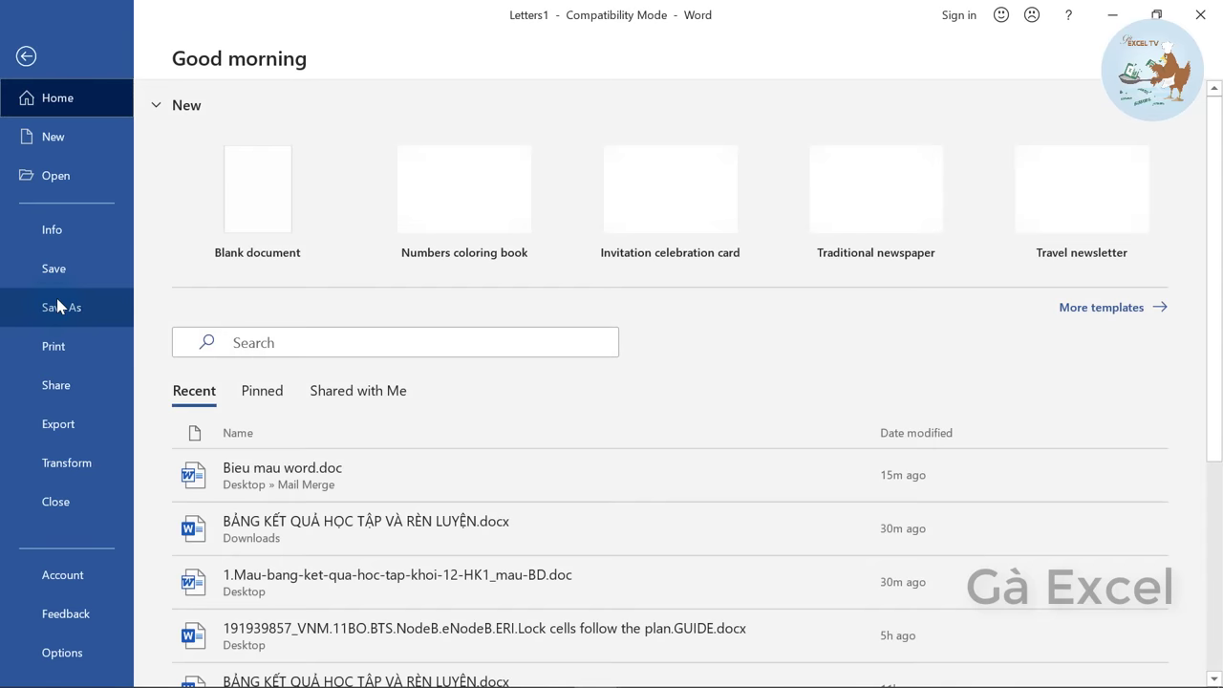
Save As into the Mail Merge folder with file name Output, Word Document (*.docx) format
left_click(61, 307)
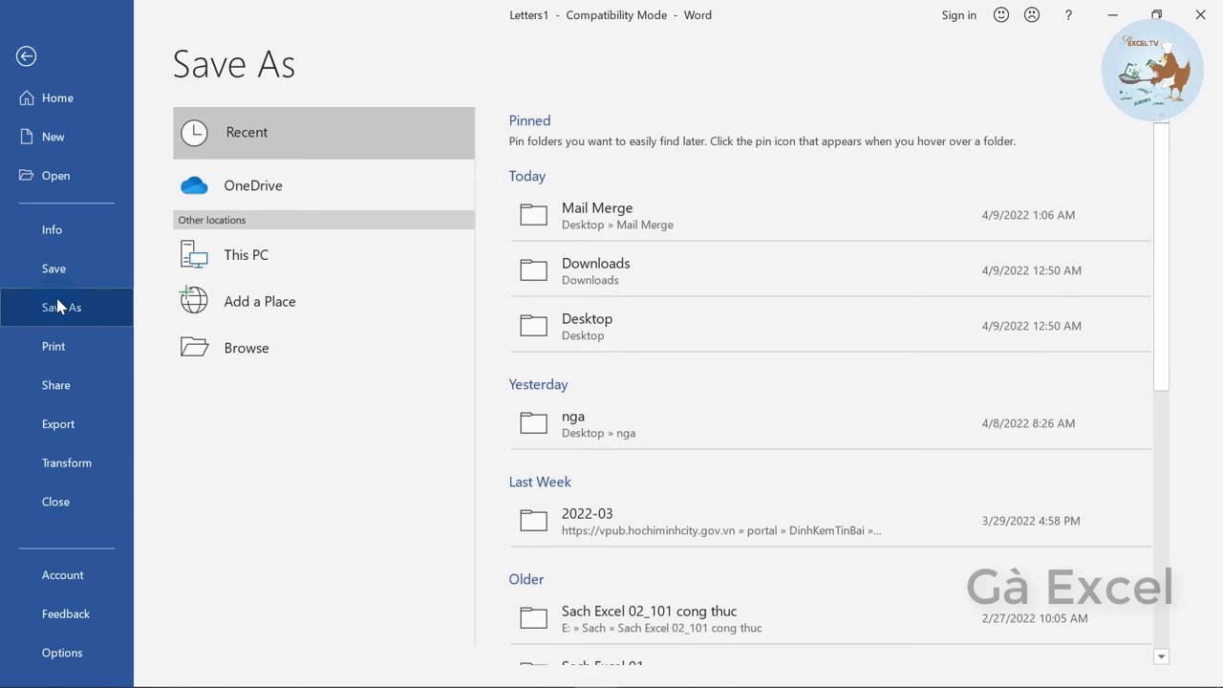
left_click(535, 225)
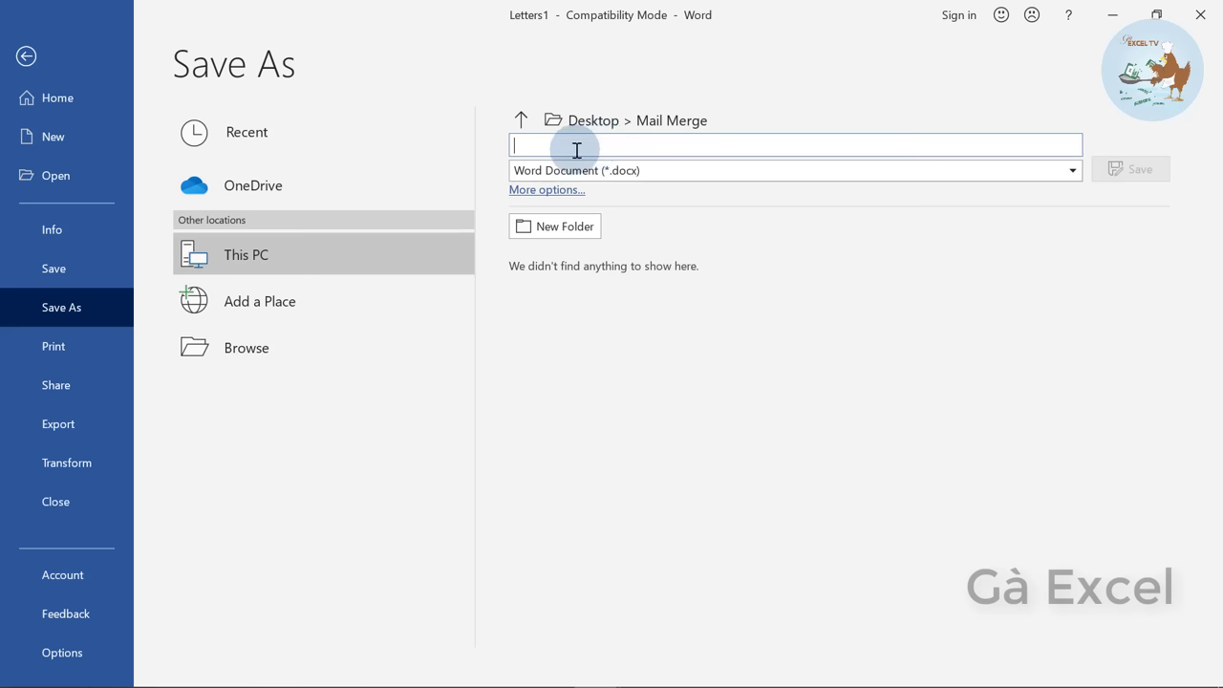
type("Output")
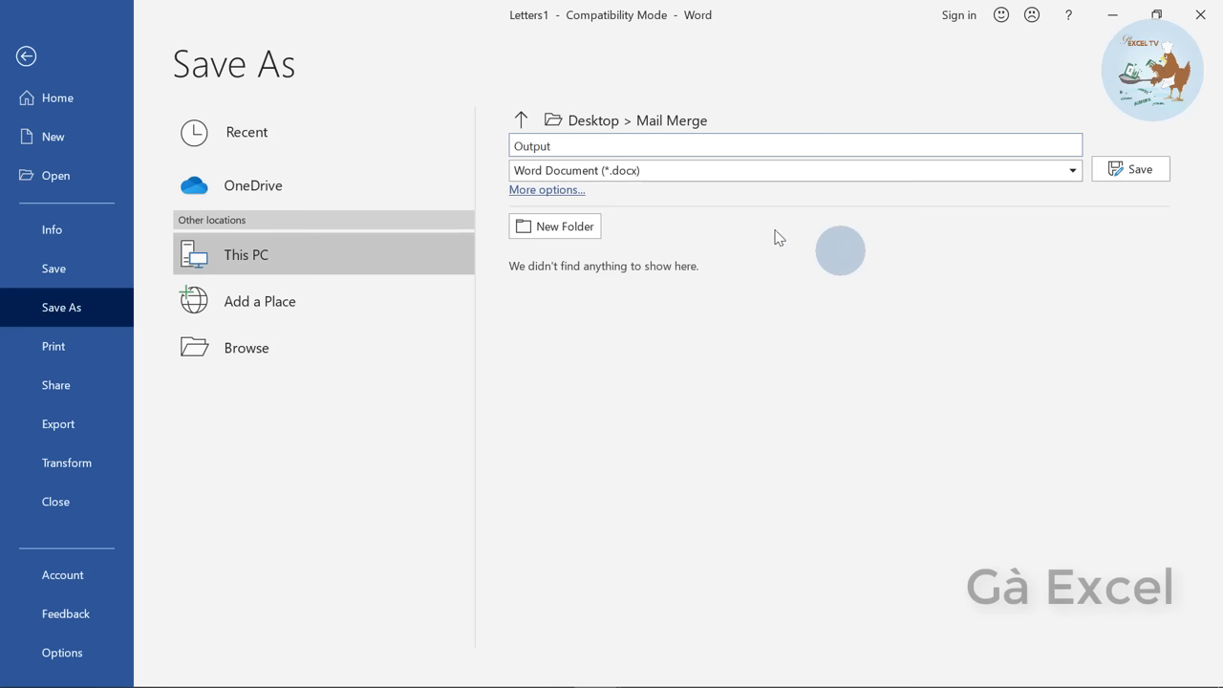
left_click(667, 181)
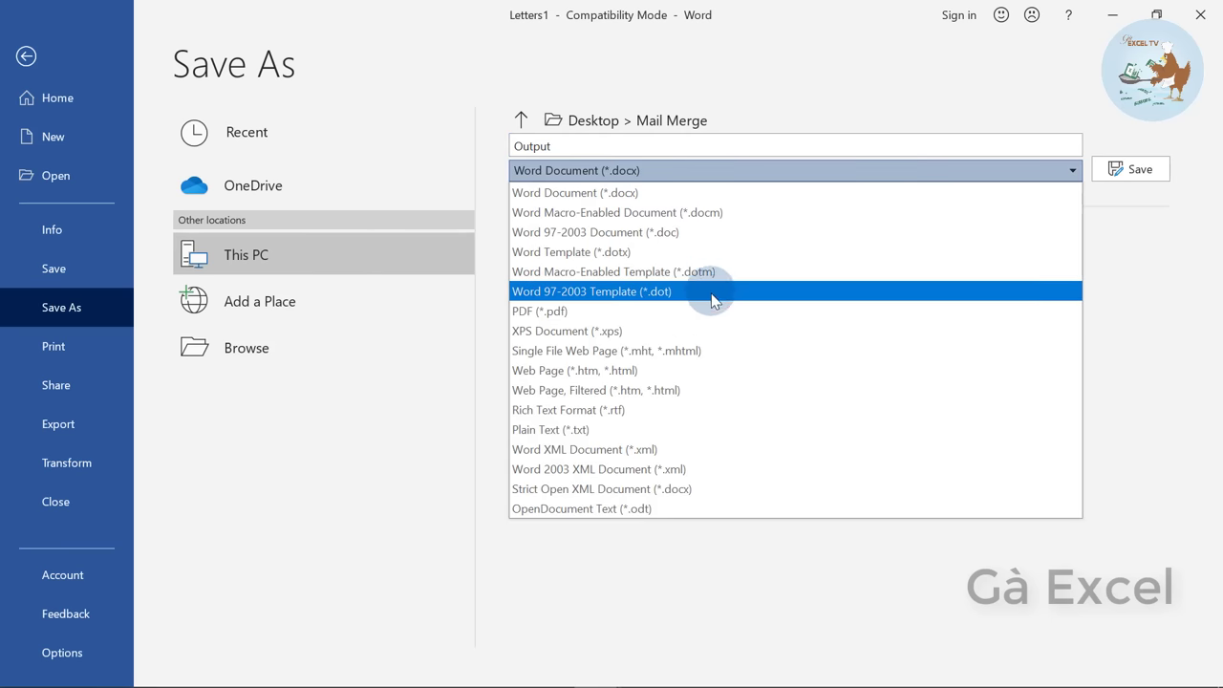
left_click(659, 174)
left_click(1123, 169)
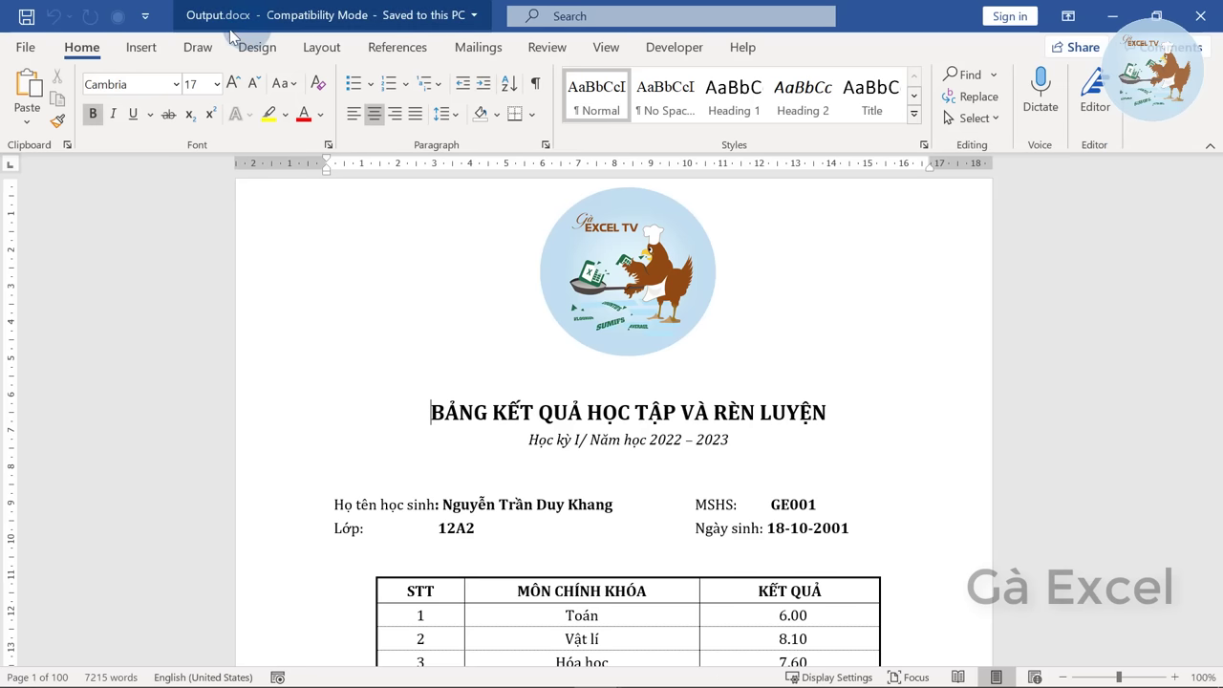
left_click(679, 442)
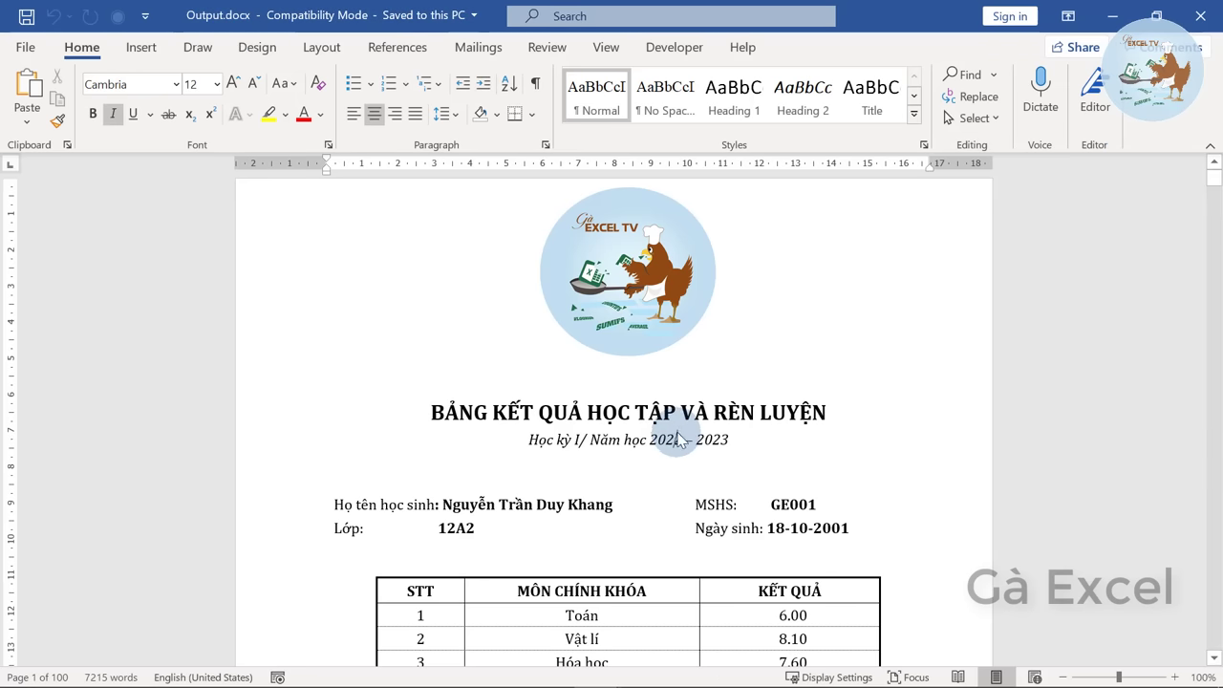
scroll(688, 426, "down", 2)
scroll(657, 414, "down", 2)
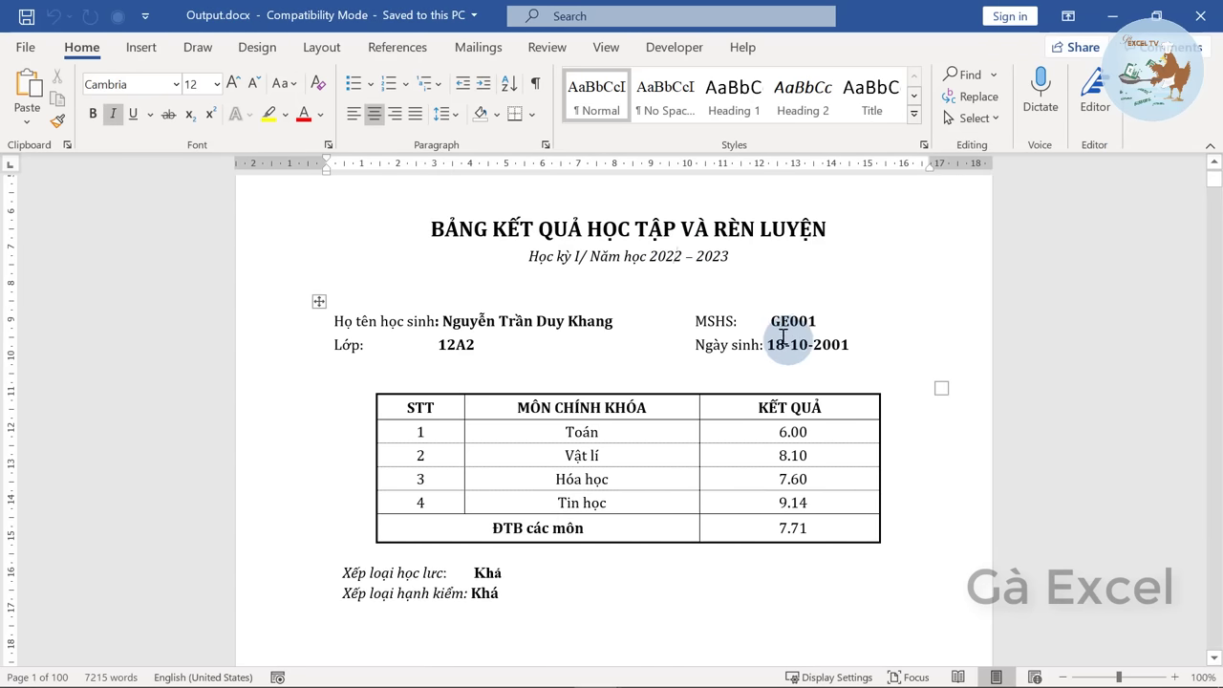
double_click(781, 323)
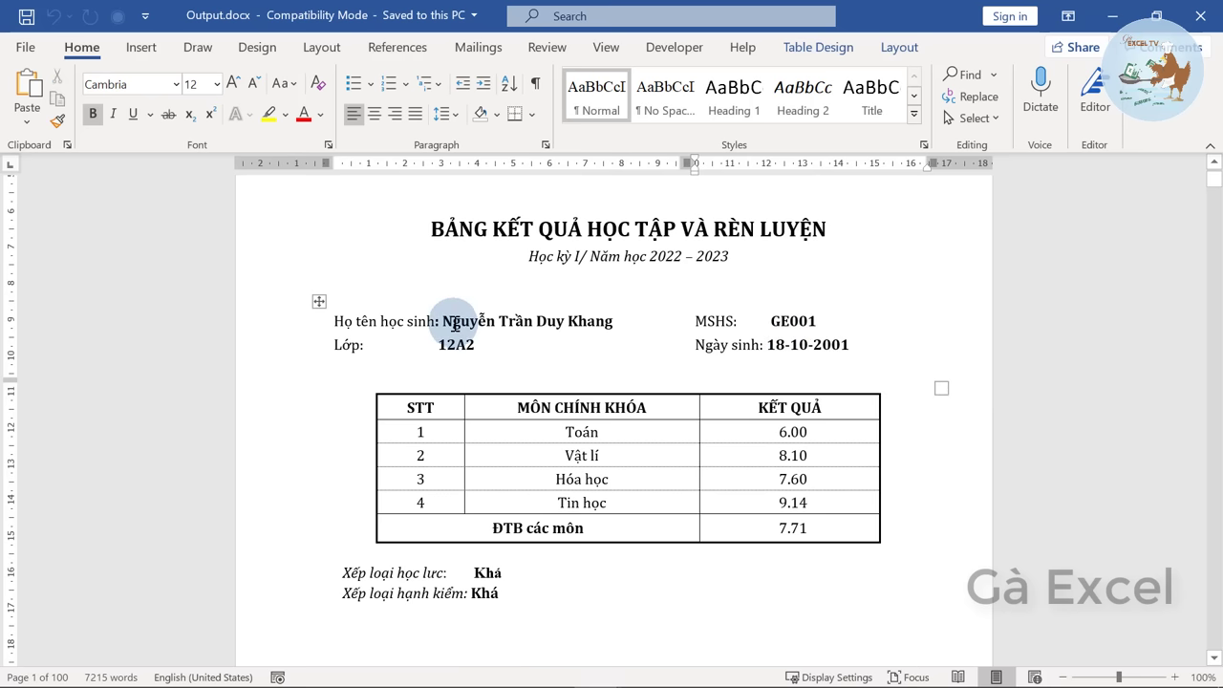
left_click_drag(443, 321, 612, 321)
left_click(506, 337)
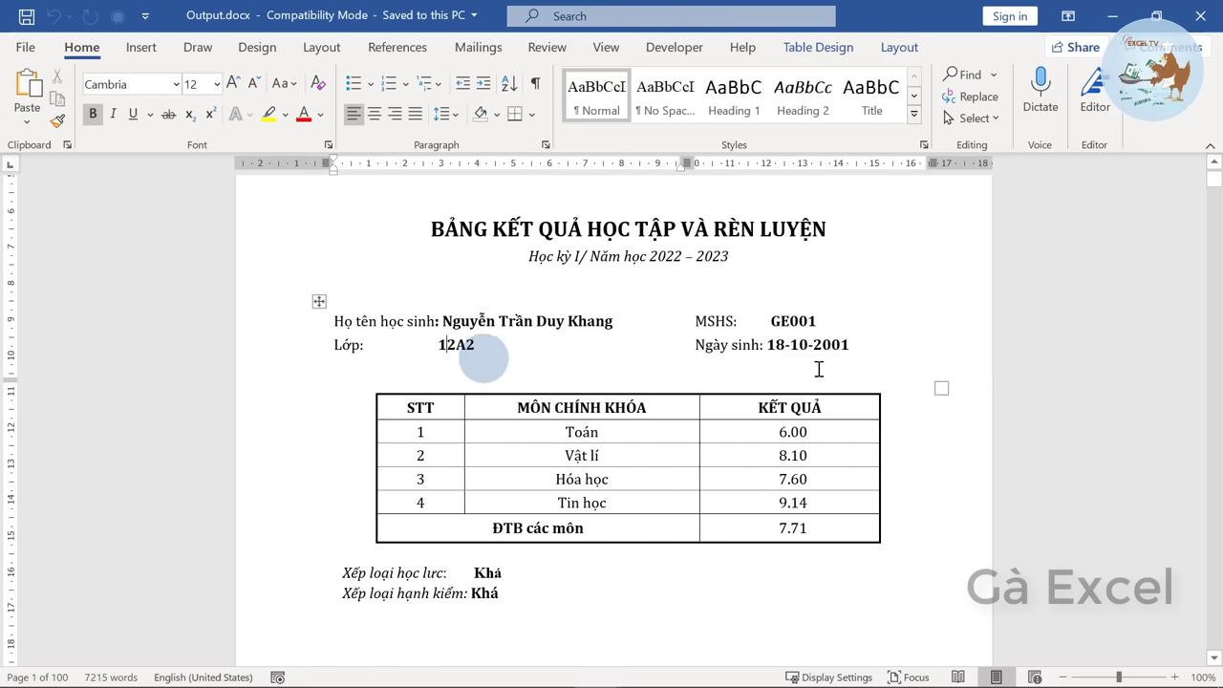
left_click(801, 321)
scroll(843, 377, "down", 2)
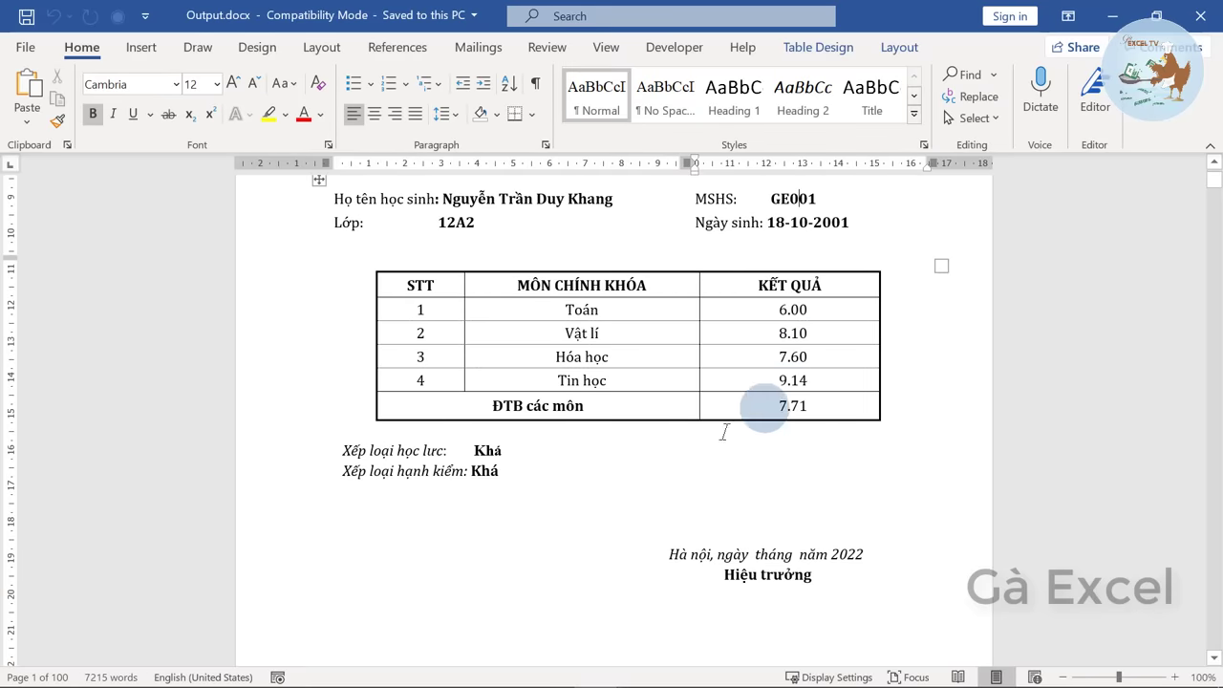
scroll(568, 437, "down", 2)
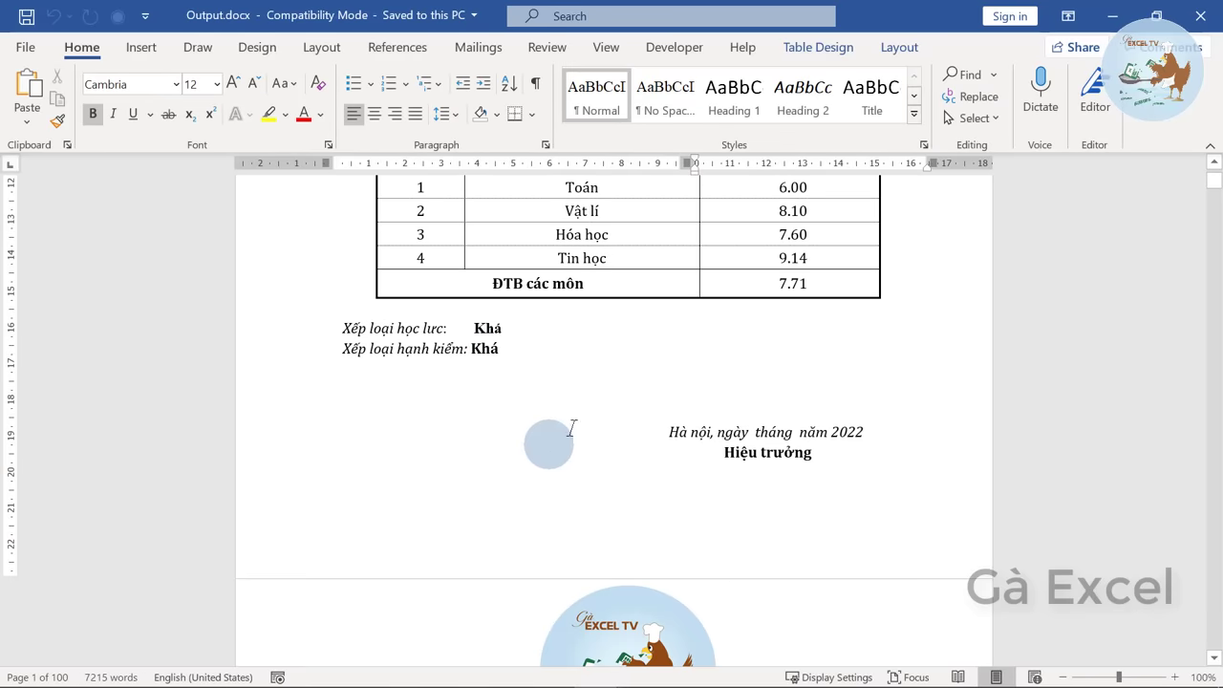
scroll(625, 415, "down", 2)
scroll(631, 430, "down", 3)
scroll(800, 502, "down", 2)
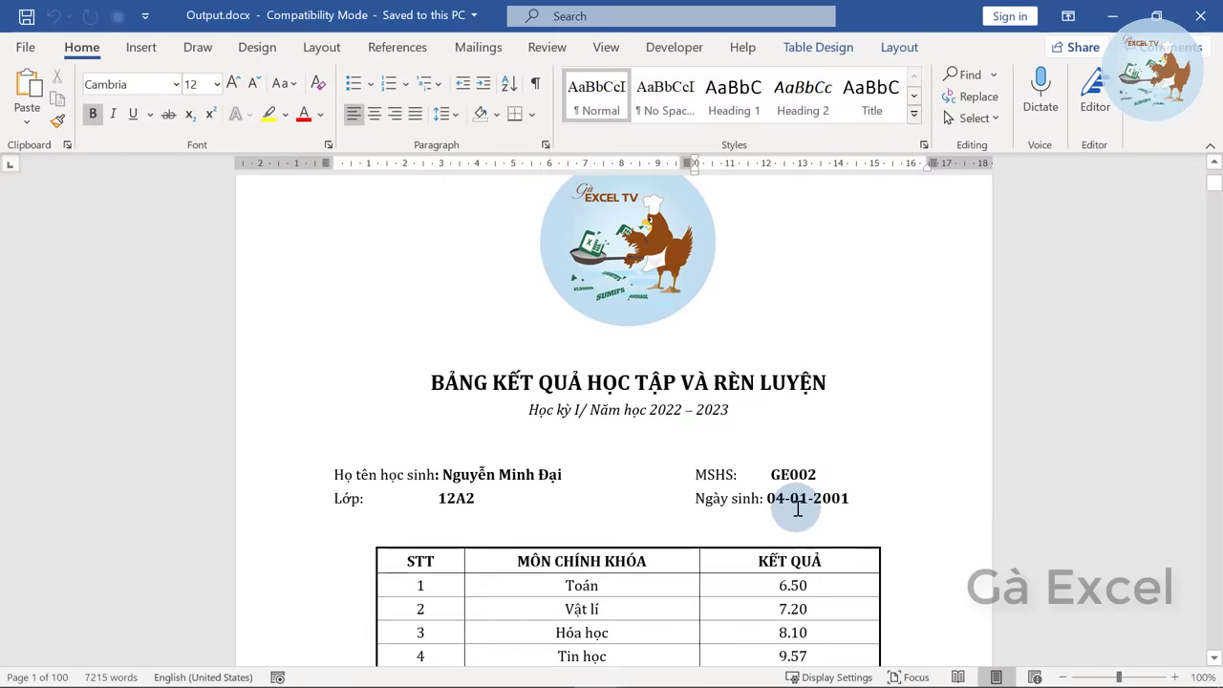
scroll(724, 495, "down", 2)
double_click(769, 356)
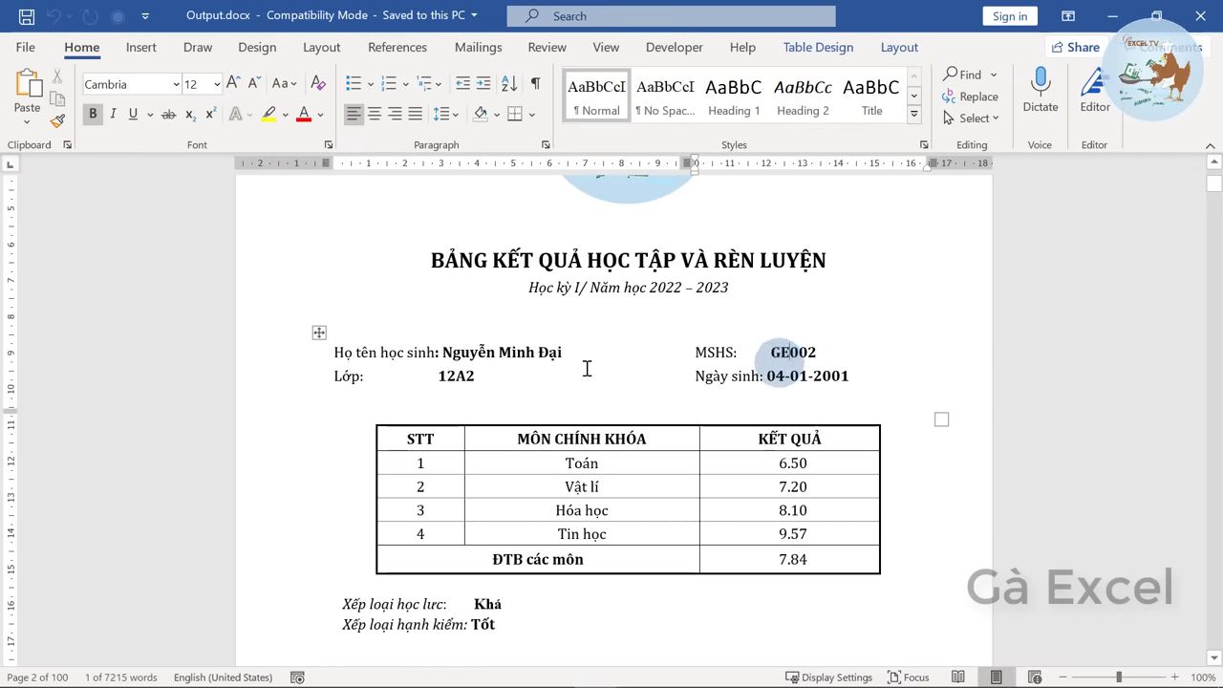
left_click_drag(445, 351, 517, 354)
left_click(450, 374)
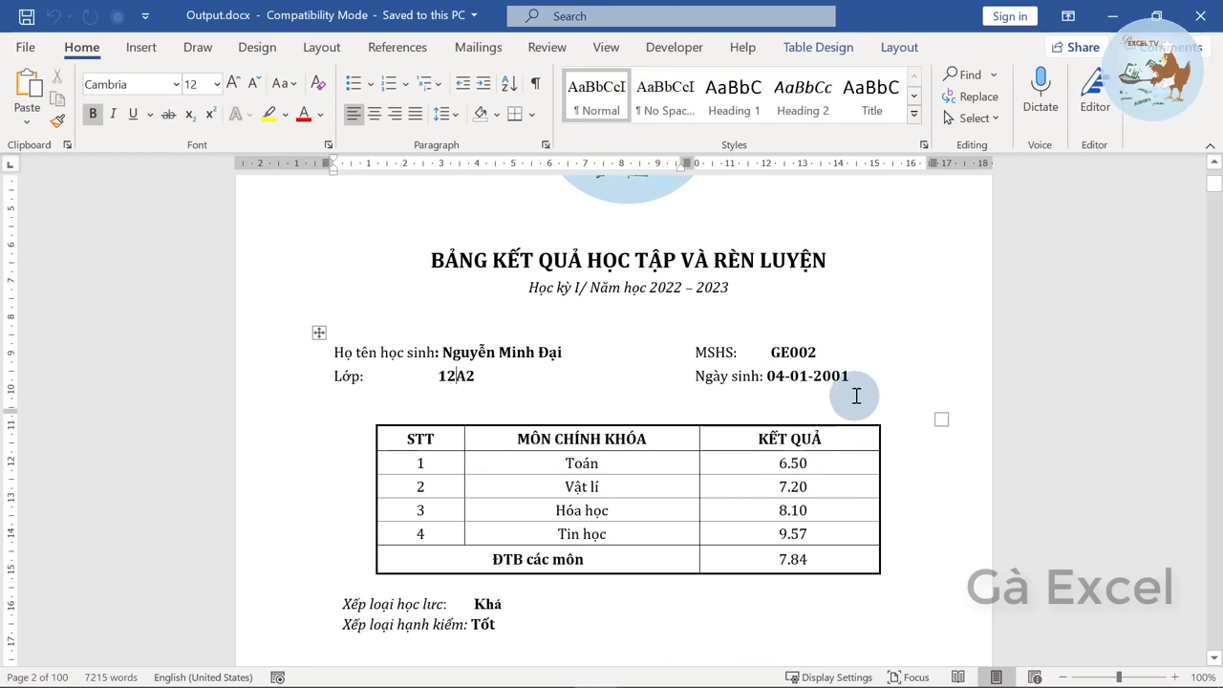
left_click(799, 484)
scroll(817, 480, "down", 2)
scroll(819, 478, "down", 3)
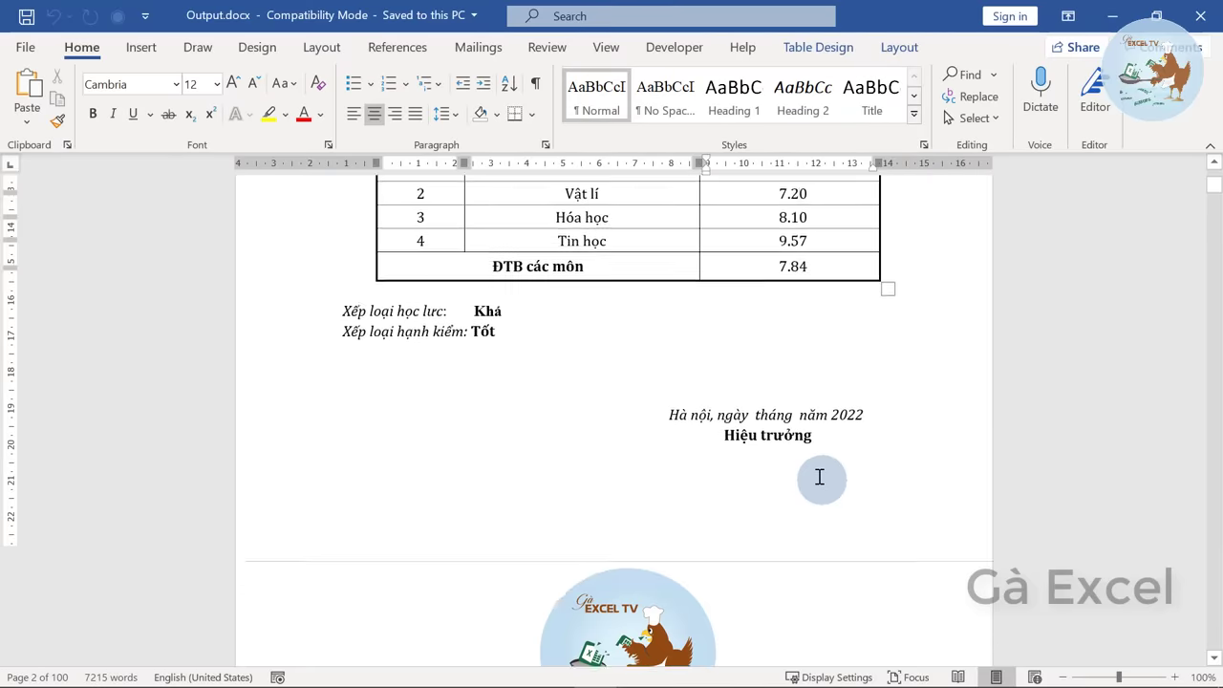
scroll(832, 478, "down", 5)
scroll(860, 487, "down", 3)
scroll(867, 491, "down", 3)
scroll(871, 449, "down", 5)
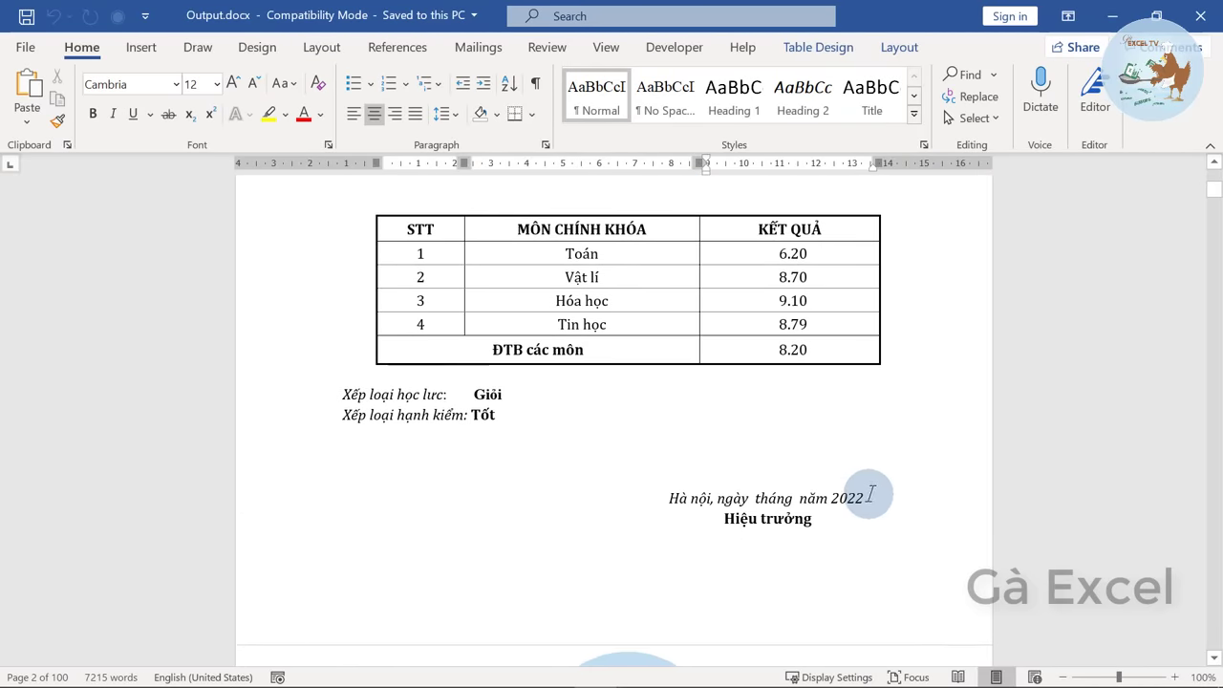
left_click_drag(1212, 191, 1214, 631)
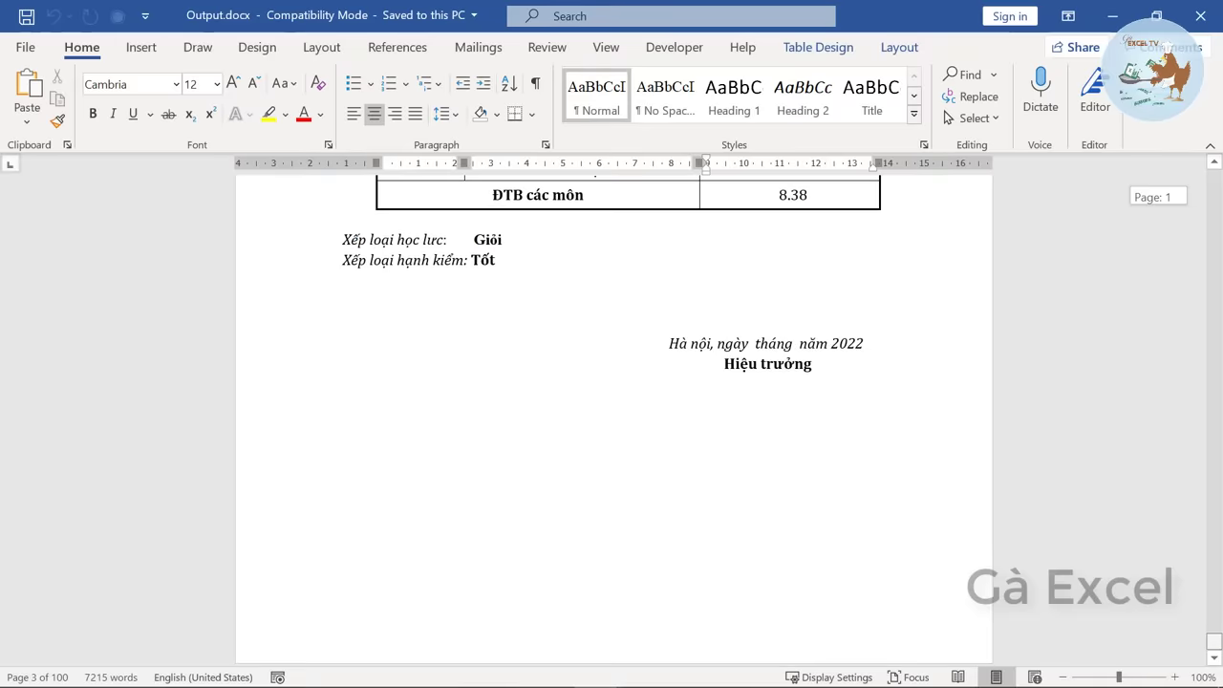
scroll(715, 448, "up", 3)
scroll(716, 448, "up", 2)
scroll(732, 417, "up", 2)
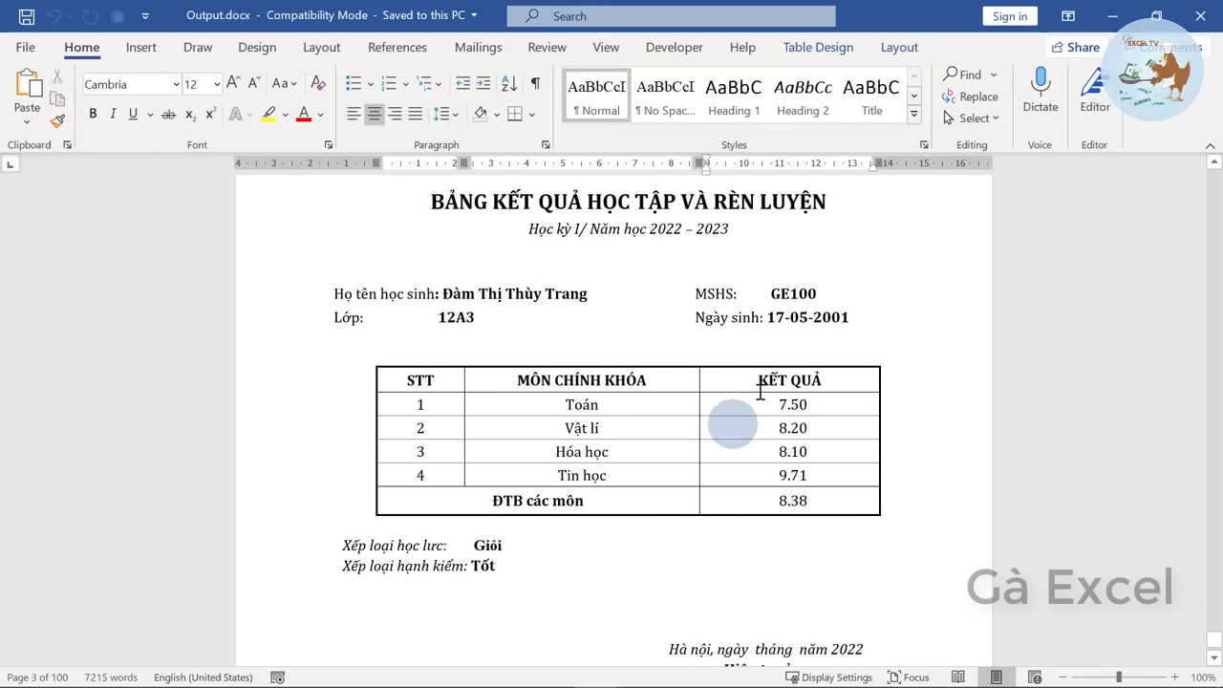
left_click_drag(440, 294, 571, 293)
left_click(456, 325)
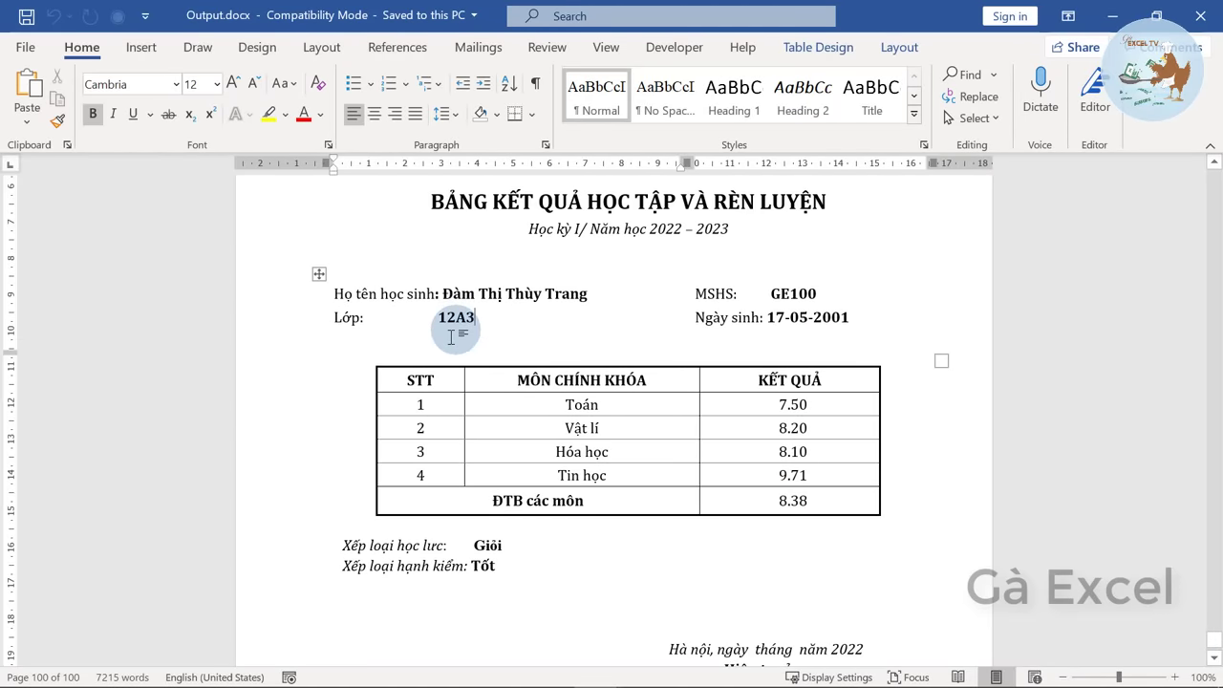
scroll(853, 573, "down", 1)
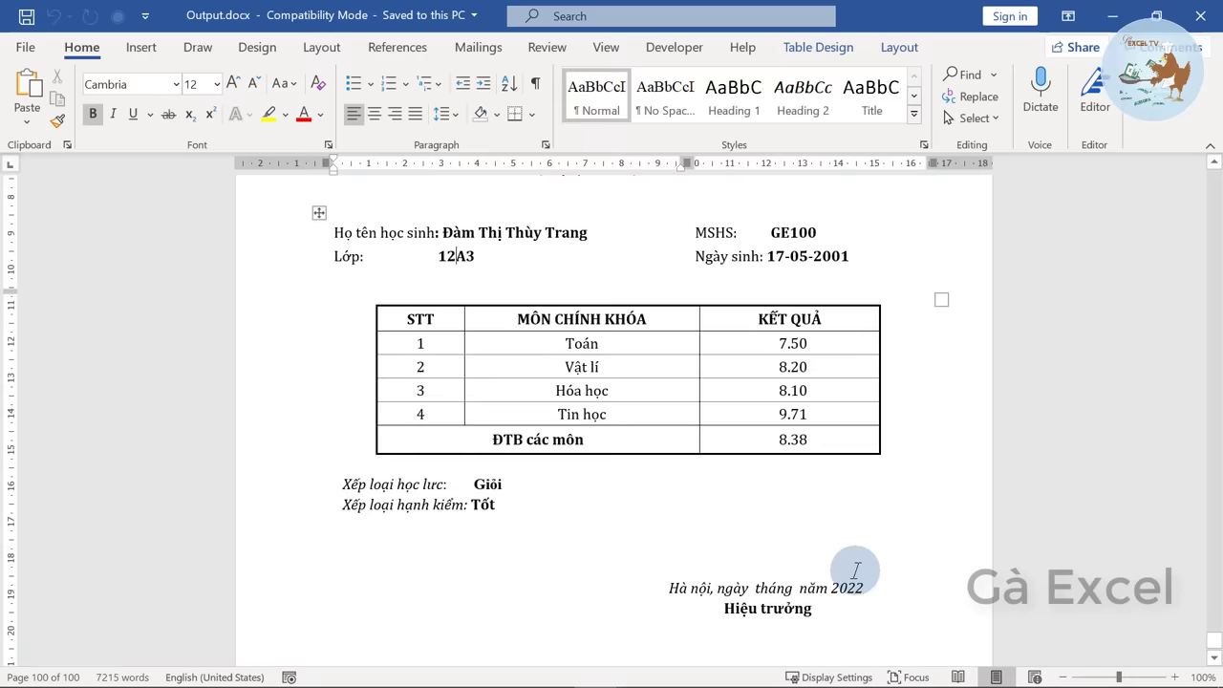
scroll(851, 572, "up", 3)
scroll(854, 567, "up", 3)
scroll(854, 567, "up", 1)
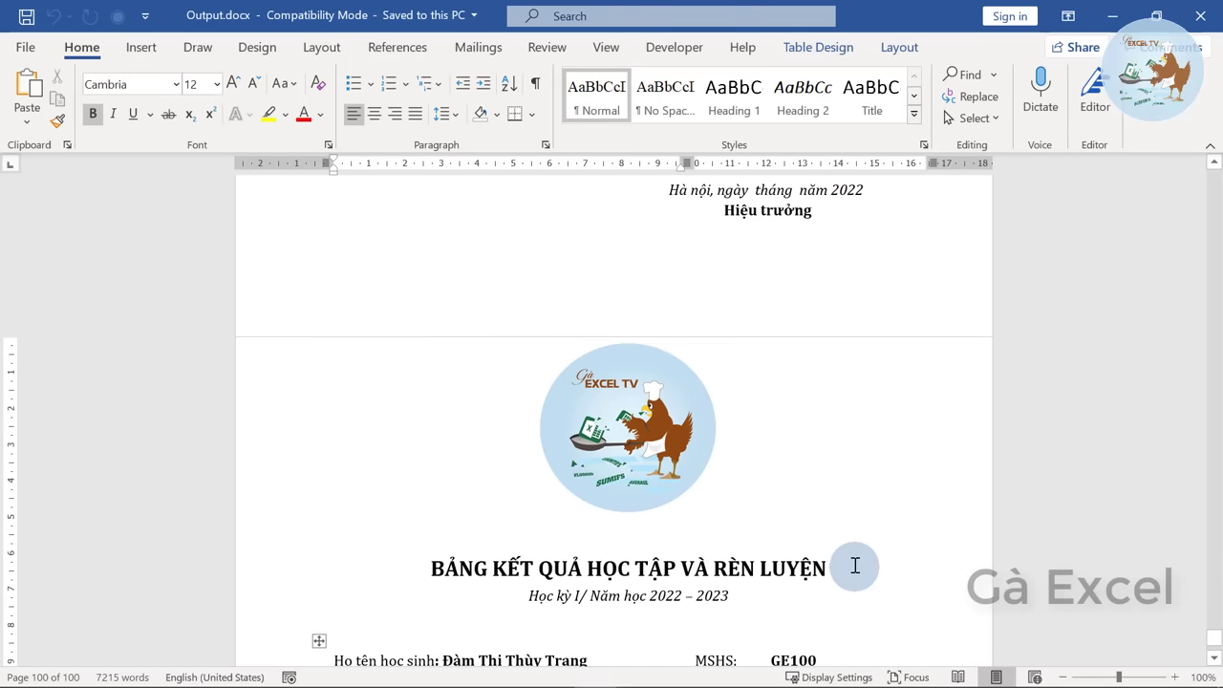
scroll(853, 567, "up", 2)
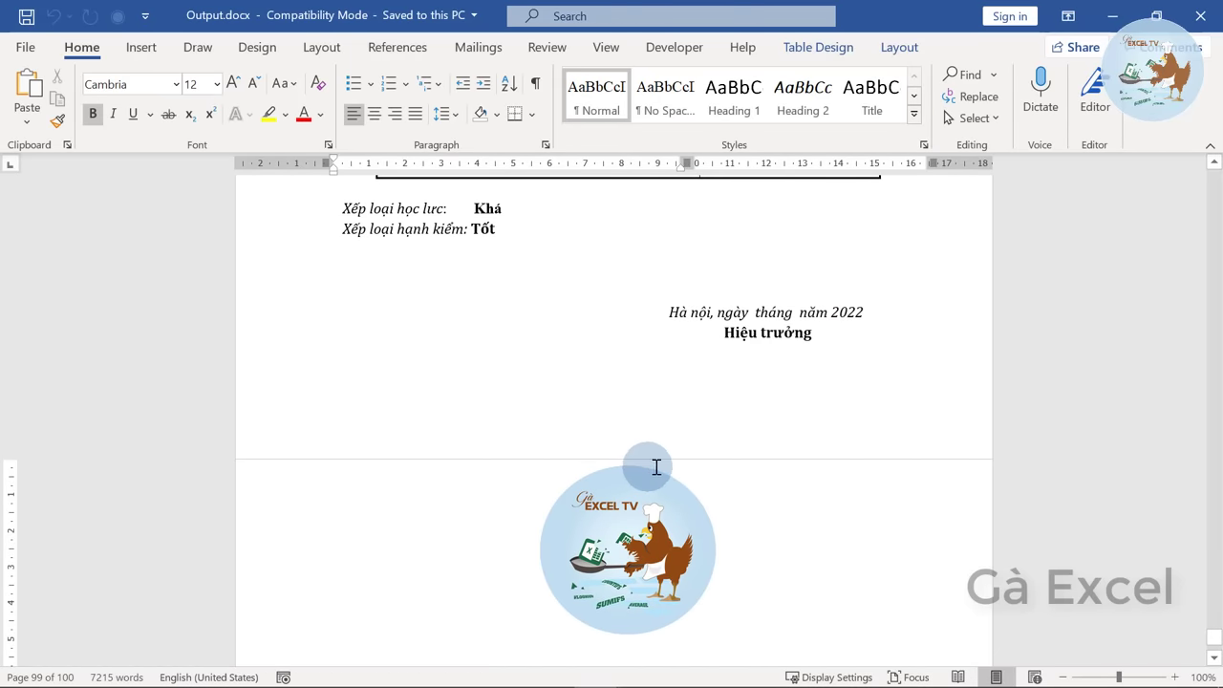